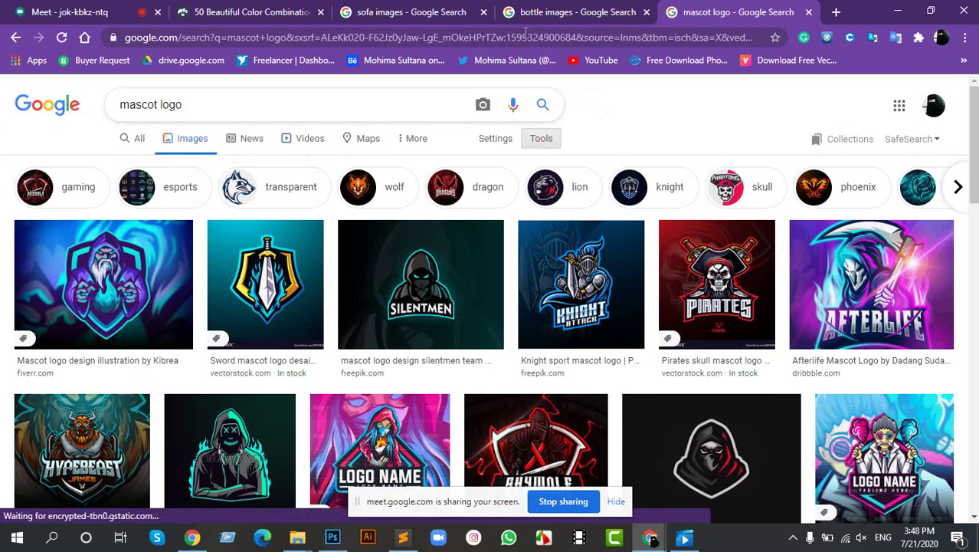
# Filter the mascot logo image results to the Large size.
pyautogui.click(541, 138)
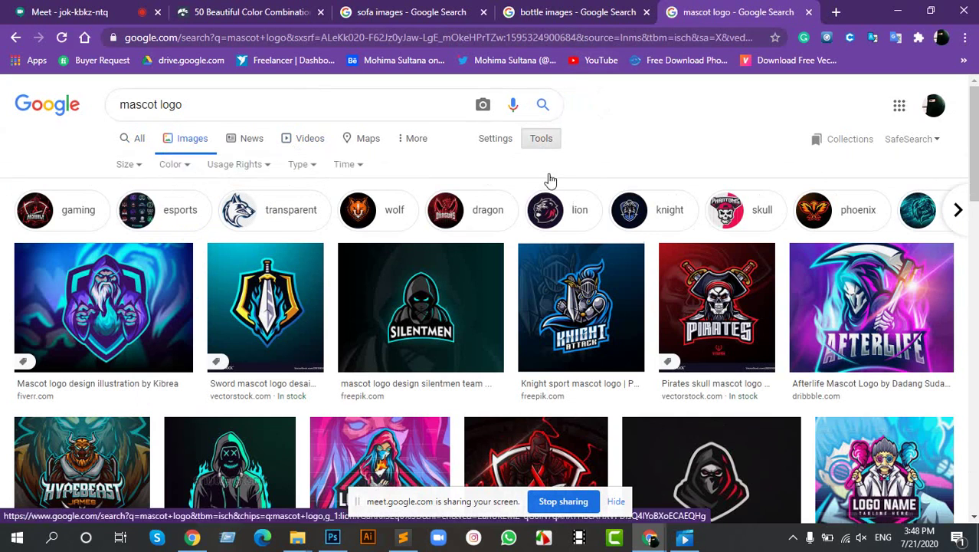
pyautogui.click(126, 167)
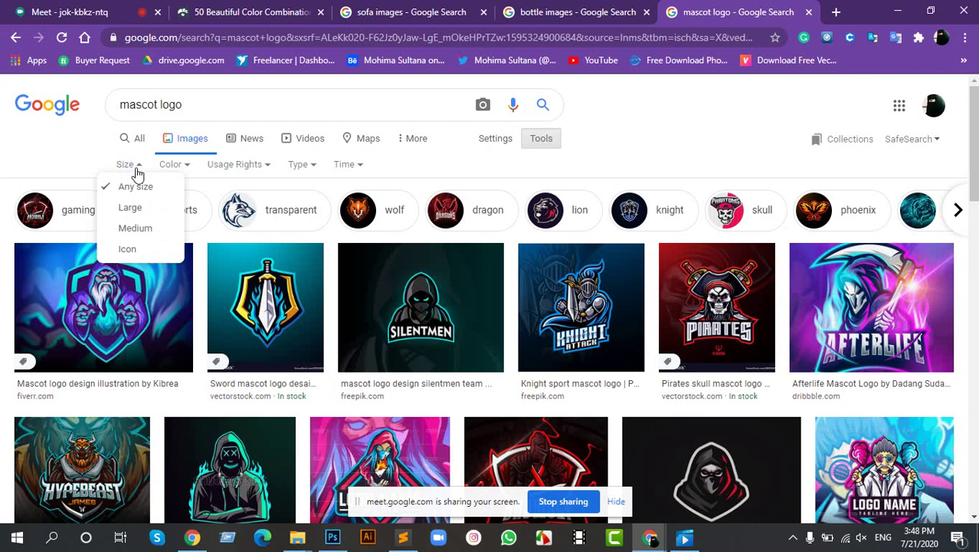
pyautogui.click(148, 208)
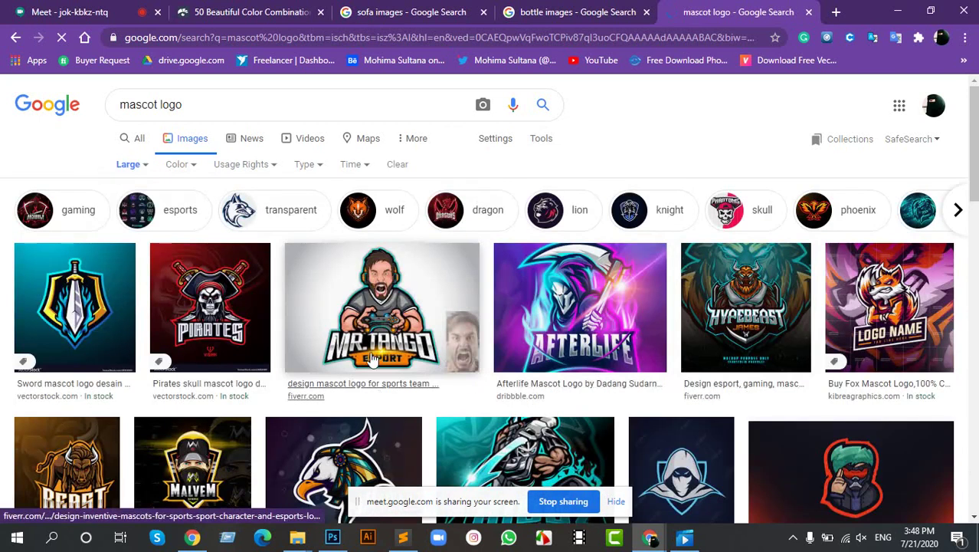
# Browse the large mascot logo results and narrow them to transparent images.
pyautogui.scroll(-3, 353, 399)
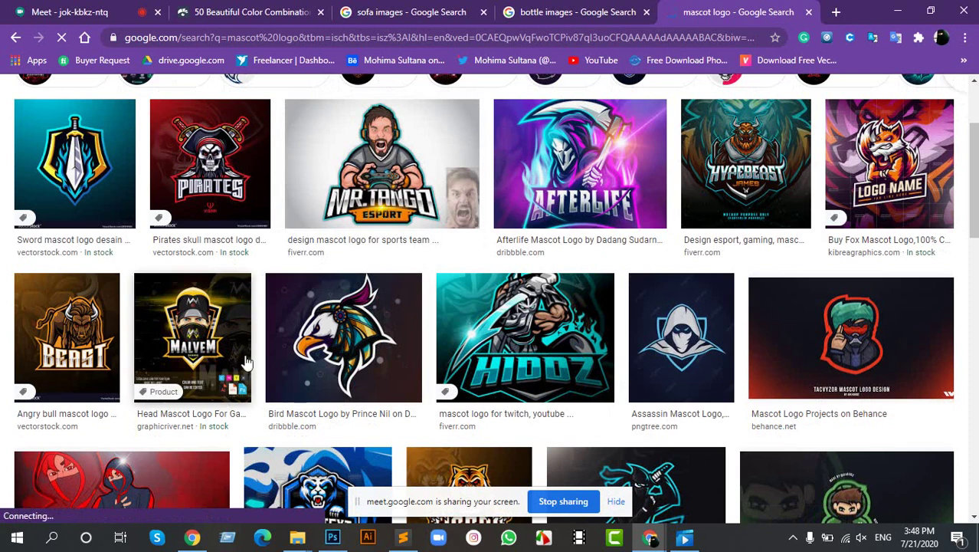
pyautogui.scroll(2, 394, 245)
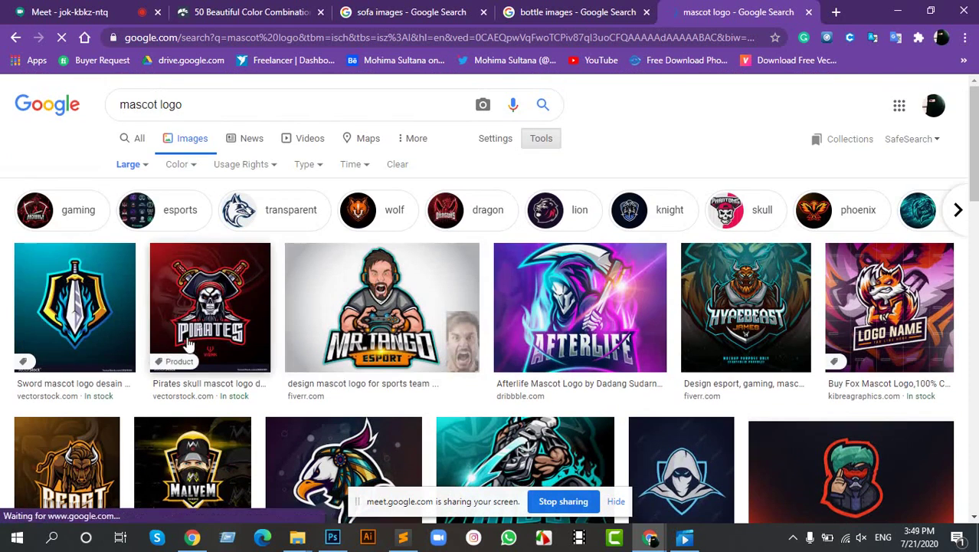
pyautogui.scroll(-6, 269, 317)
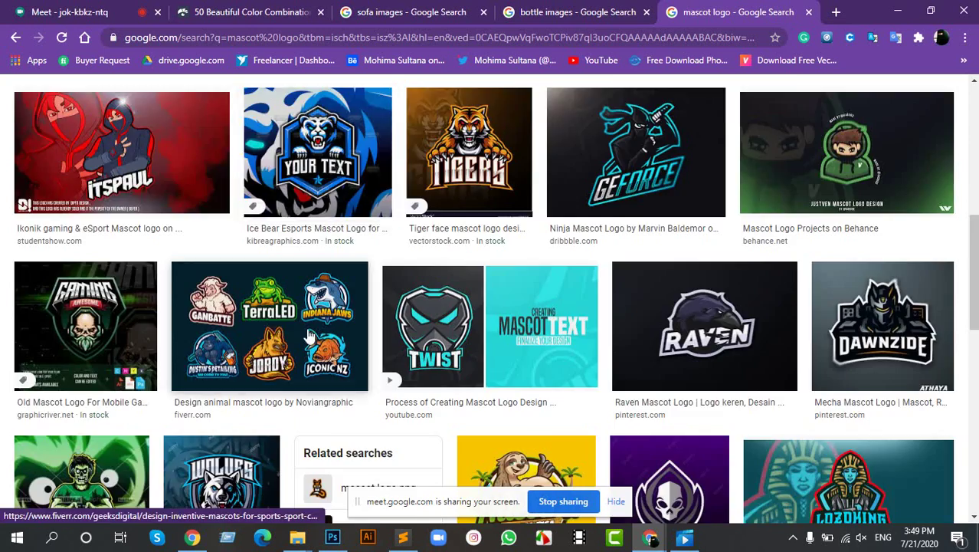
pyautogui.scroll(-8, 437, 335)
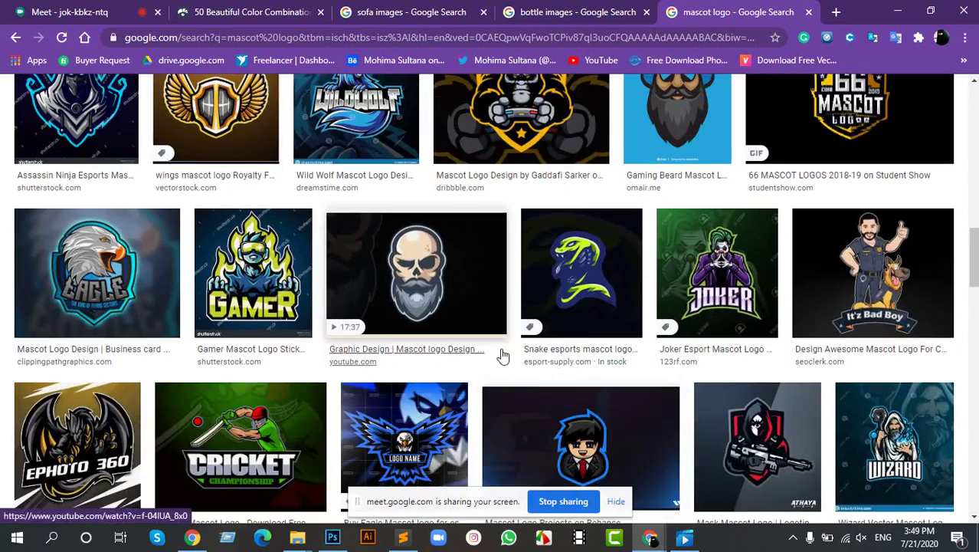
pyautogui.scroll(8, 502, 310)
pyautogui.scroll(4, 448, 267)
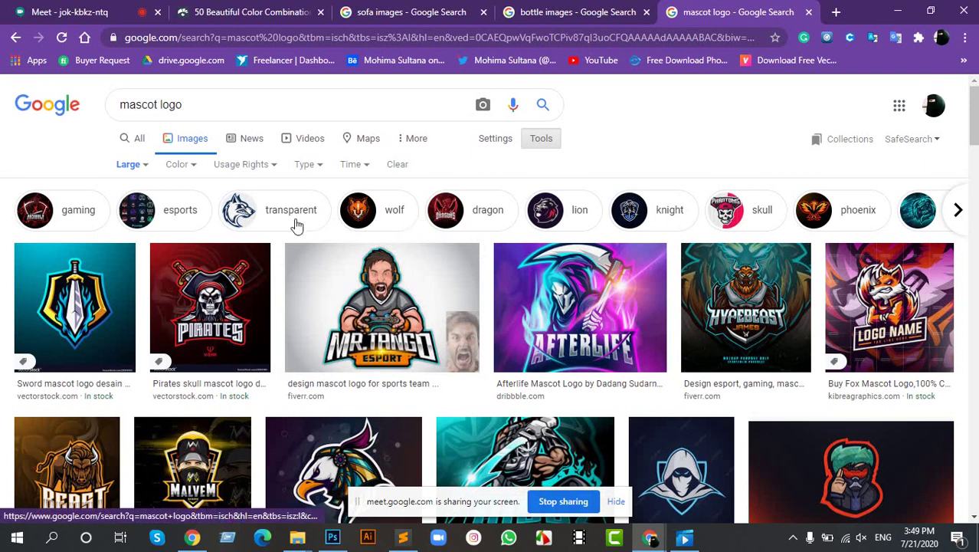
pyautogui.click(297, 215)
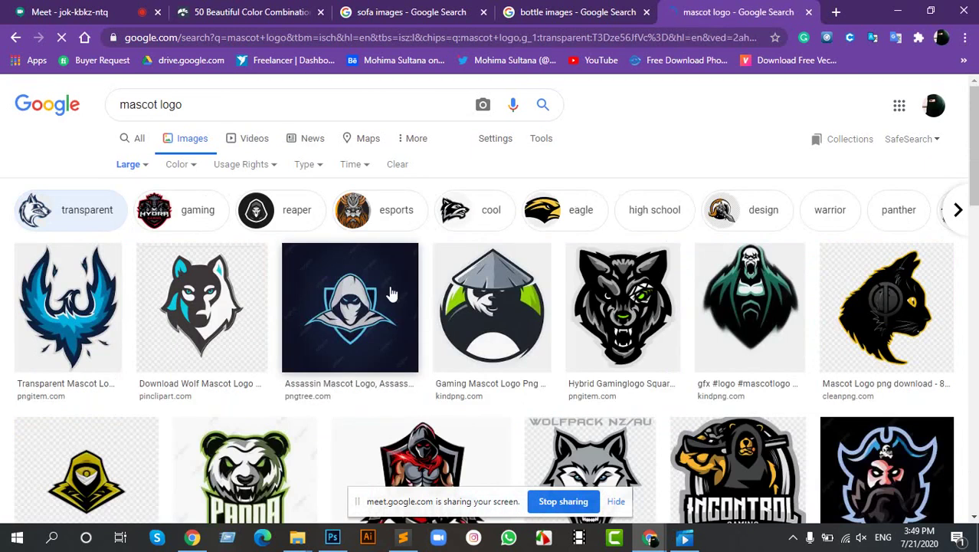
# Look through the transparent mascot logos and preview the blue phoenix logo from pngitem.com.
pyautogui.scroll(-2, 450, 322)
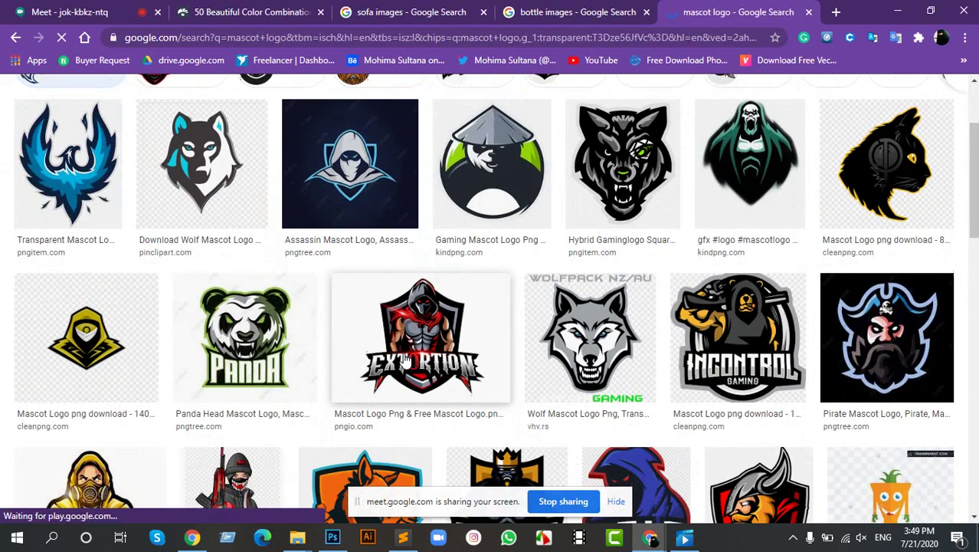
pyautogui.scroll(-4, 406, 360)
pyautogui.scroll(2, 406, 360)
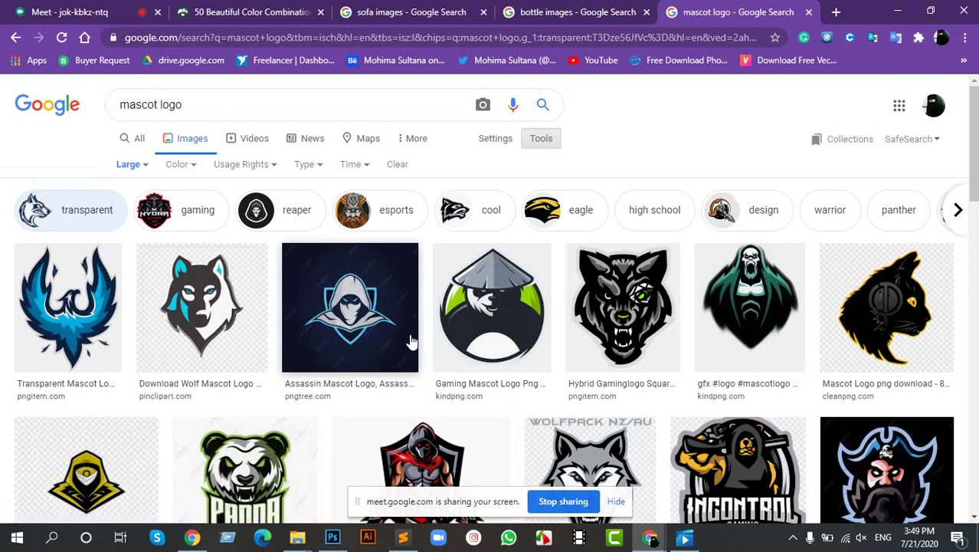
pyautogui.click(83, 316)
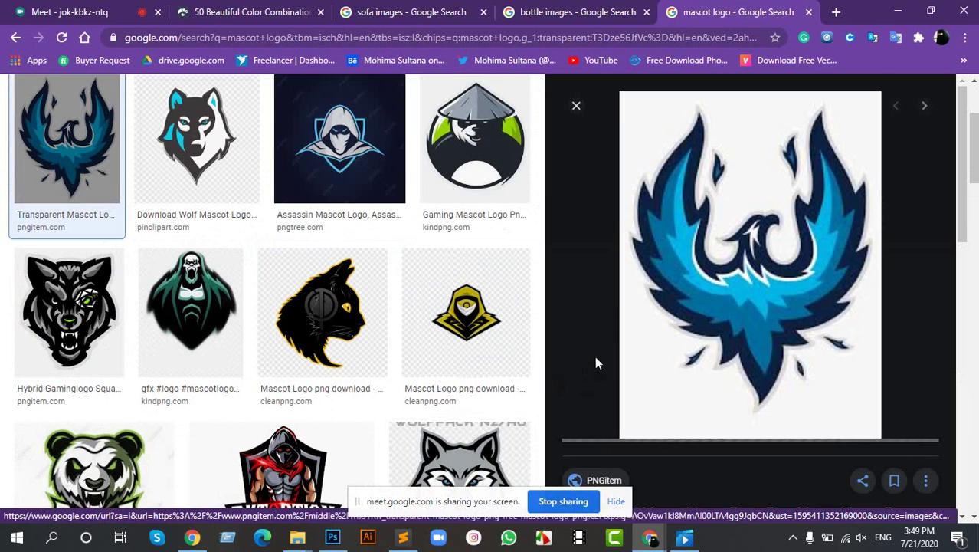
# Preview the roaring blue bear logo among the phoenix's related images and open its source page.
pyautogui.scroll(-3, 674, 353)
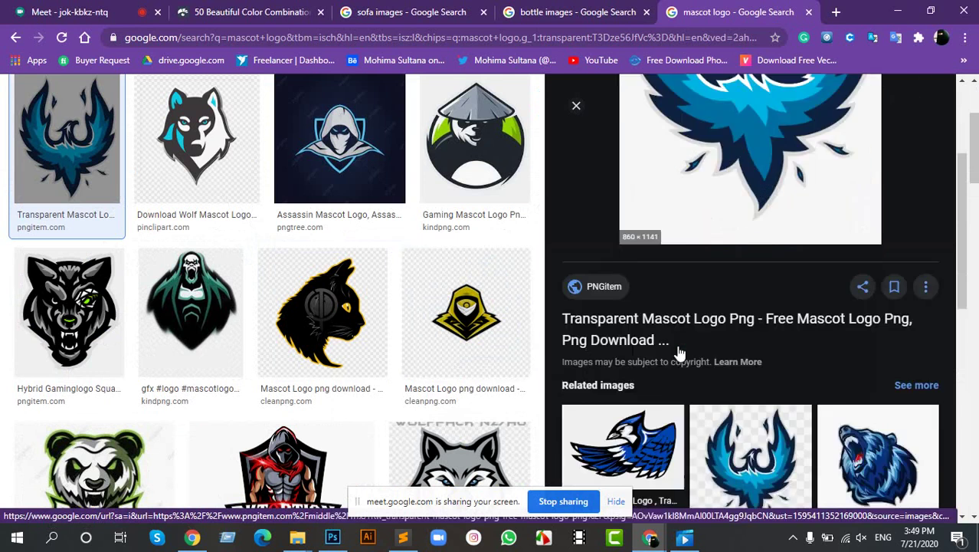
pyautogui.scroll(-2, 678, 352)
pyautogui.click(857, 322)
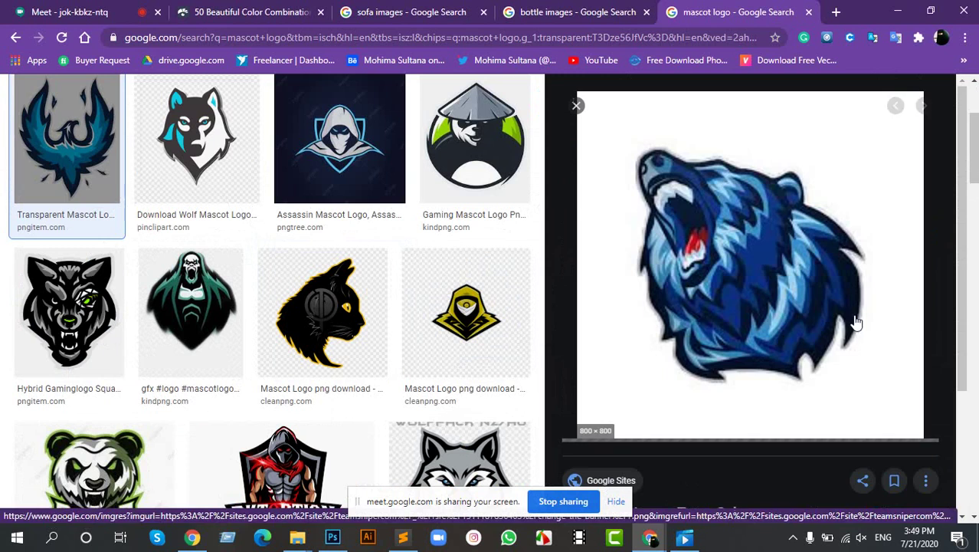
pyautogui.click(762, 275)
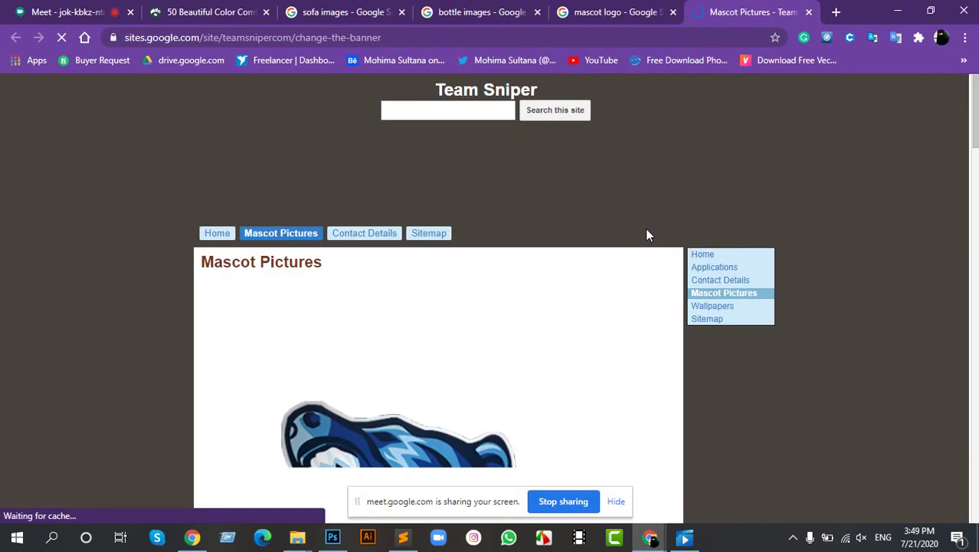
# Save the blue bear picture from the Mascot Pictures page to the Desktop as PNG image 7.
pyautogui.scroll(-2, 450, 302)
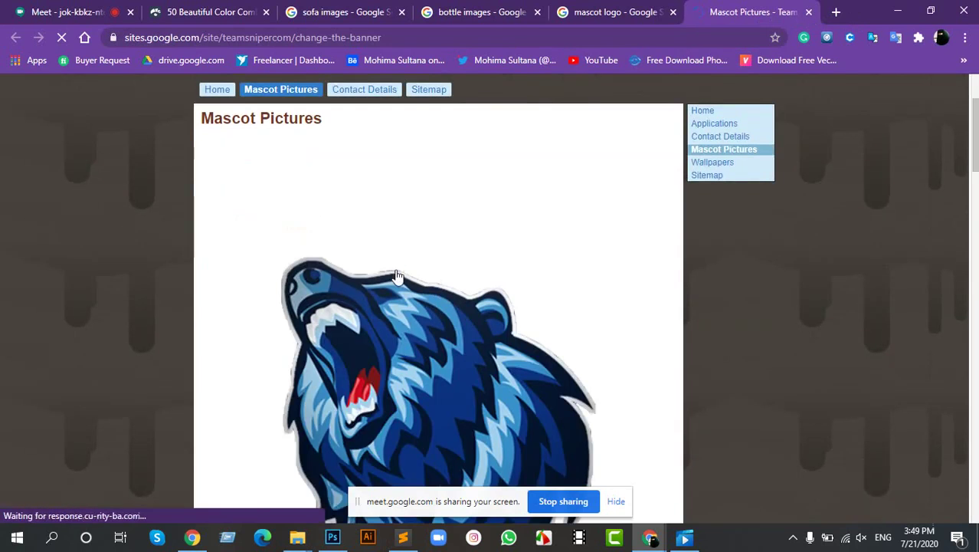
pyautogui.rightClick(398, 275)
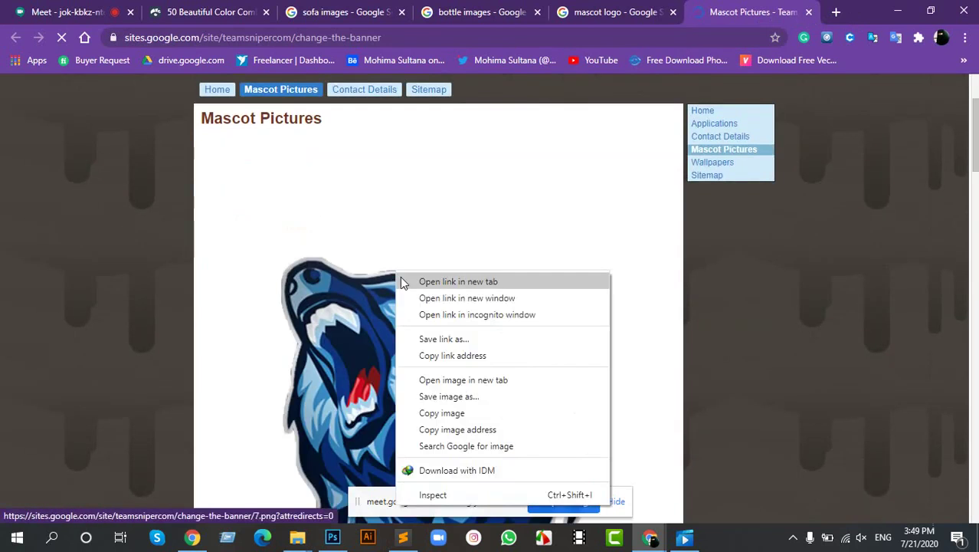
pyautogui.click(448, 399)
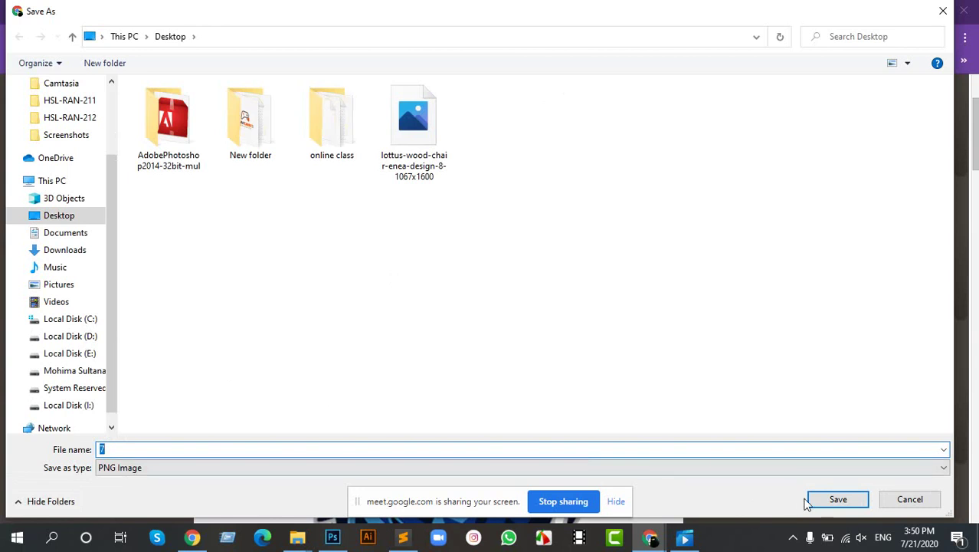
pyautogui.click(837, 500)
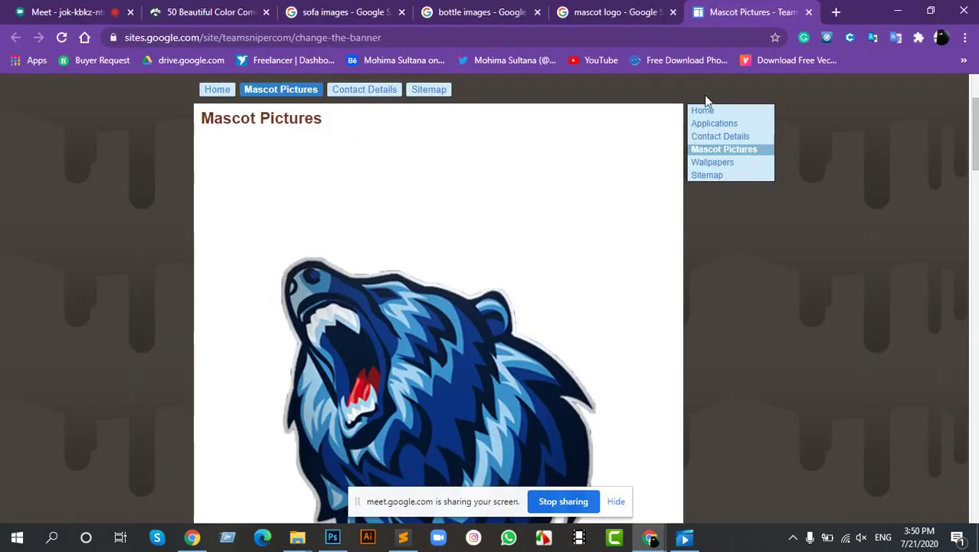
# Return to the mascot logo search results and narrow the transparent logos to reaper designs.
pyautogui.click(630, 21)
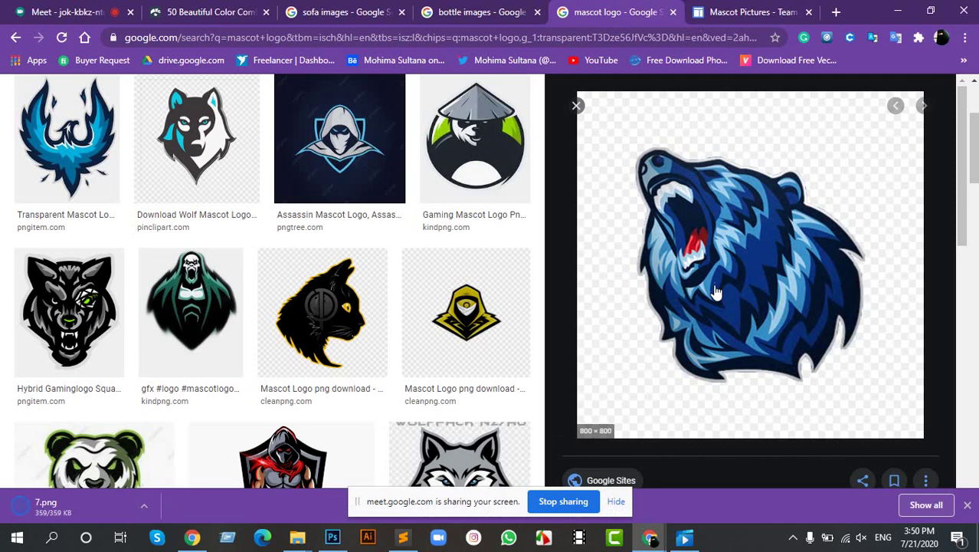
pyautogui.rightClick(710, 282)
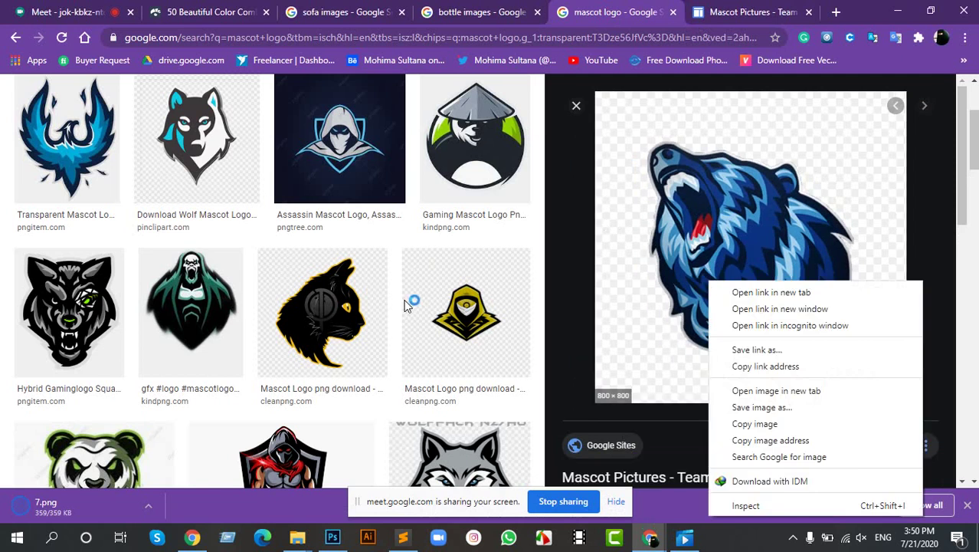
pyautogui.scroll(2, 407, 305)
pyautogui.scroll(-3, 397, 247)
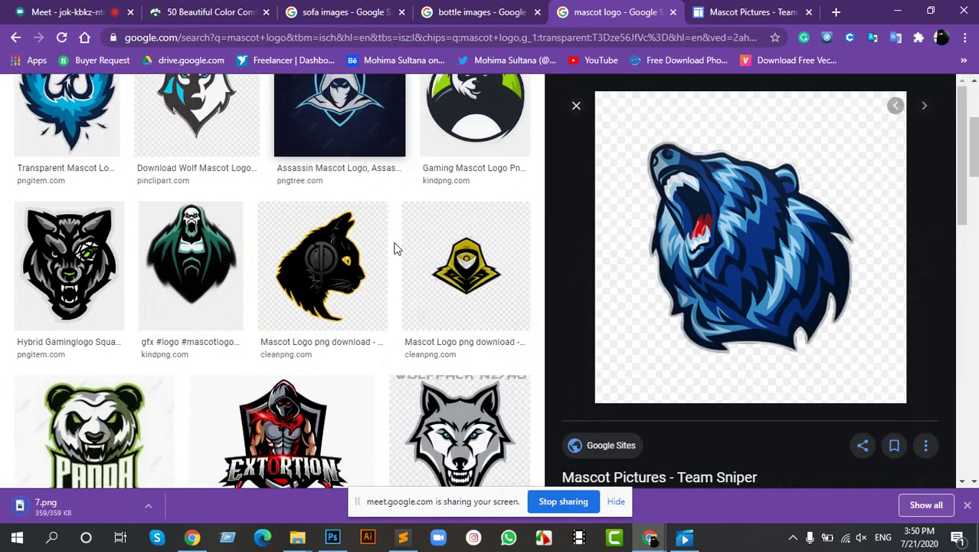
pyautogui.scroll(-7, 397, 247)
pyautogui.scroll(6, 376, 262)
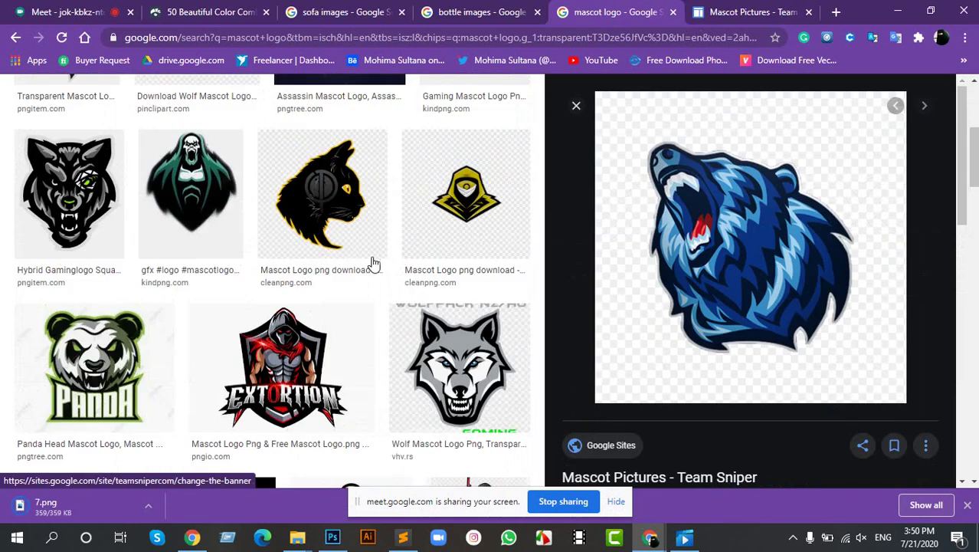
pyautogui.scroll(4, 373, 263)
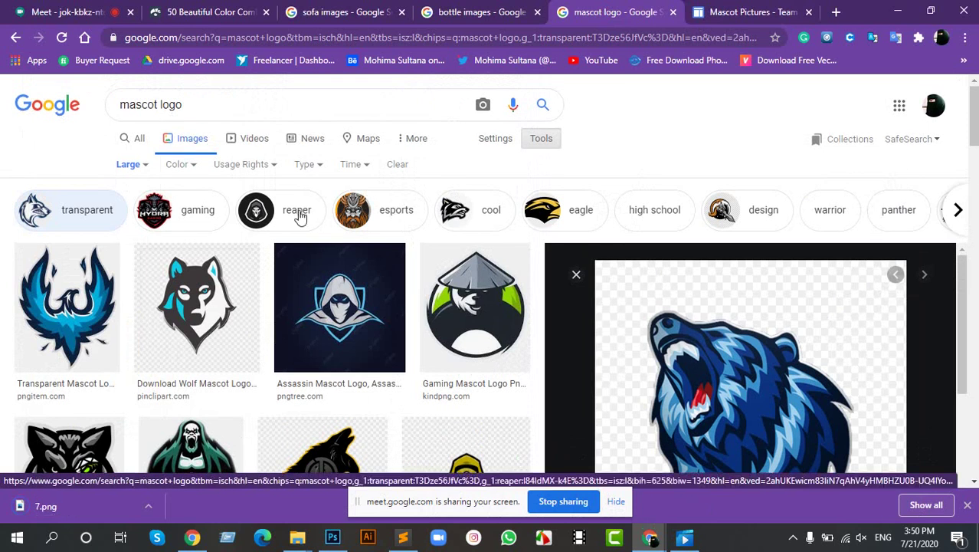
pyautogui.click(299, 217)
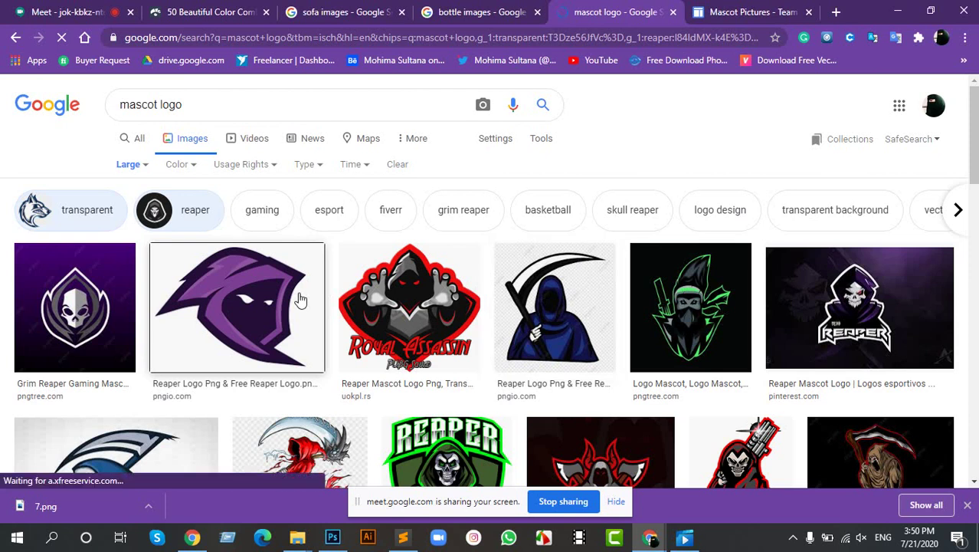
# Preview the purple hooded reaper logo from pngio.com and narrow the reaper results further to logo design.
pyautogui.click(255, 309)
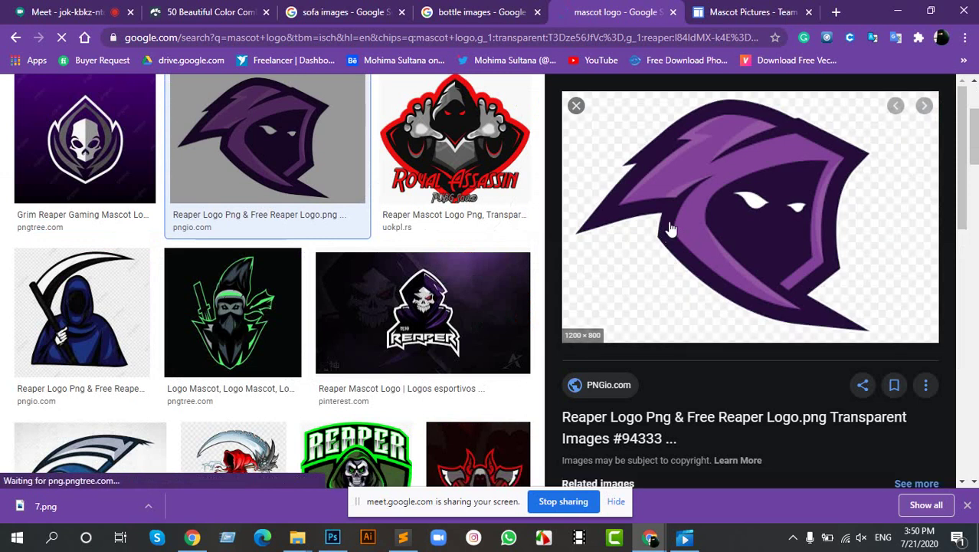
pyautogui.scroll(-3, 153, 330)
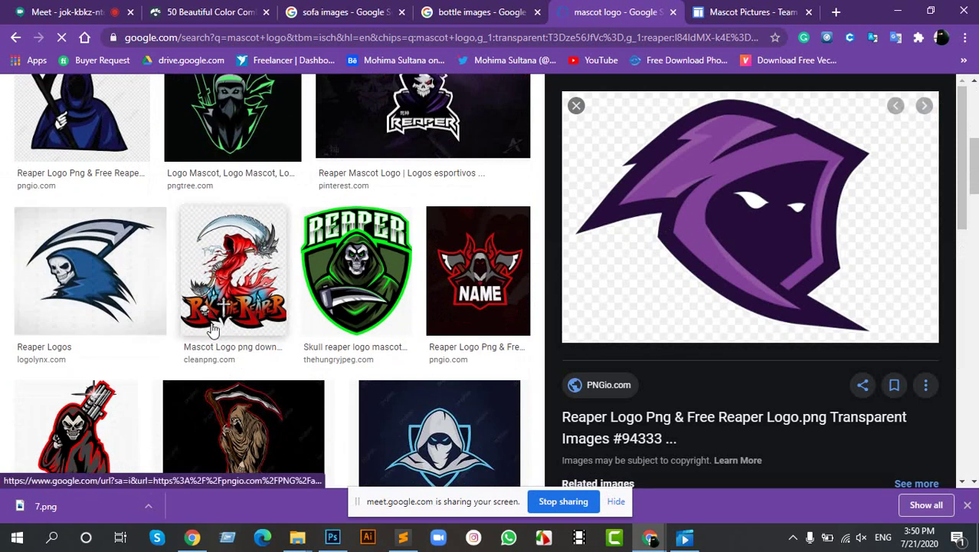
pyautogui.scroll(5, 154, 335)
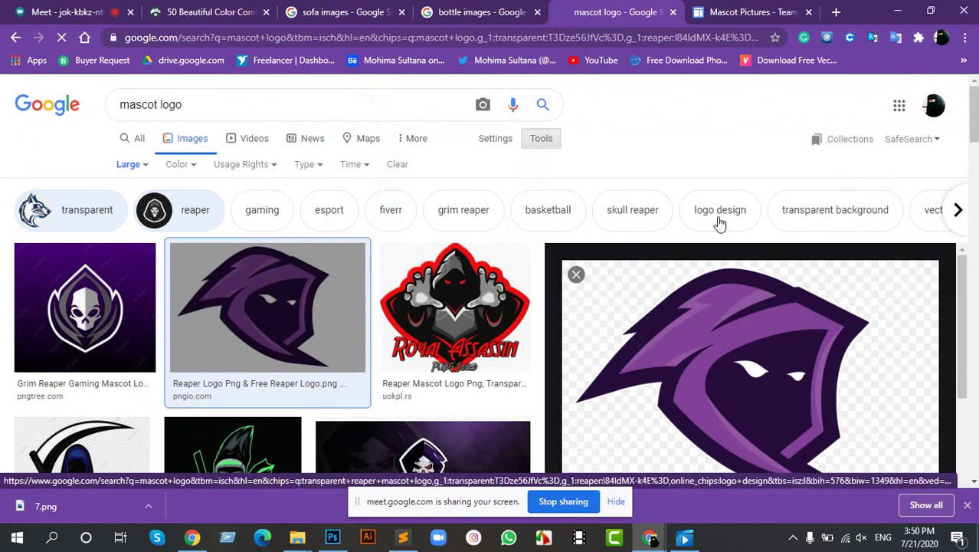
pyautogui.click(720, 218)
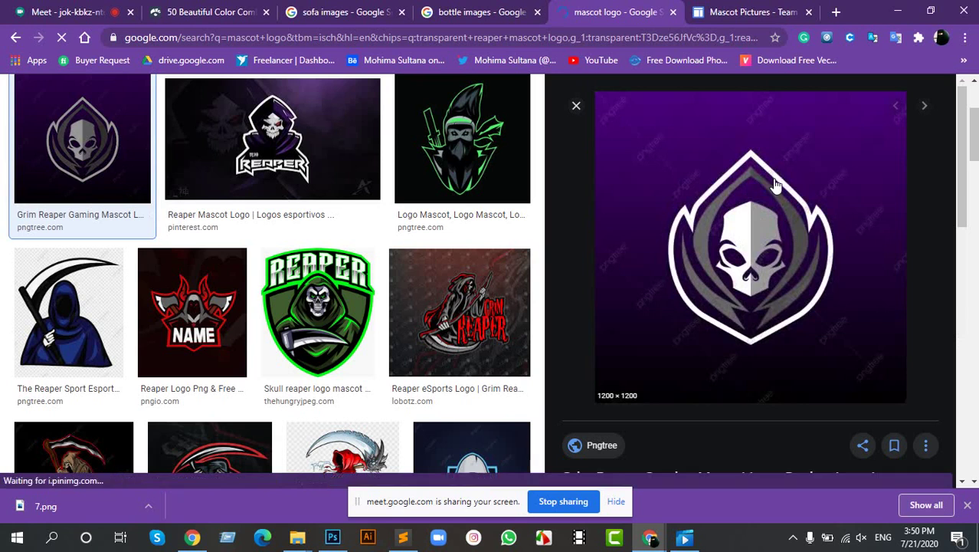
# Save the previewed Grim Reaper Gaming Mascot Logo image from Pngtree to the Desktop.
pyautogui.rightClick(765, 179)
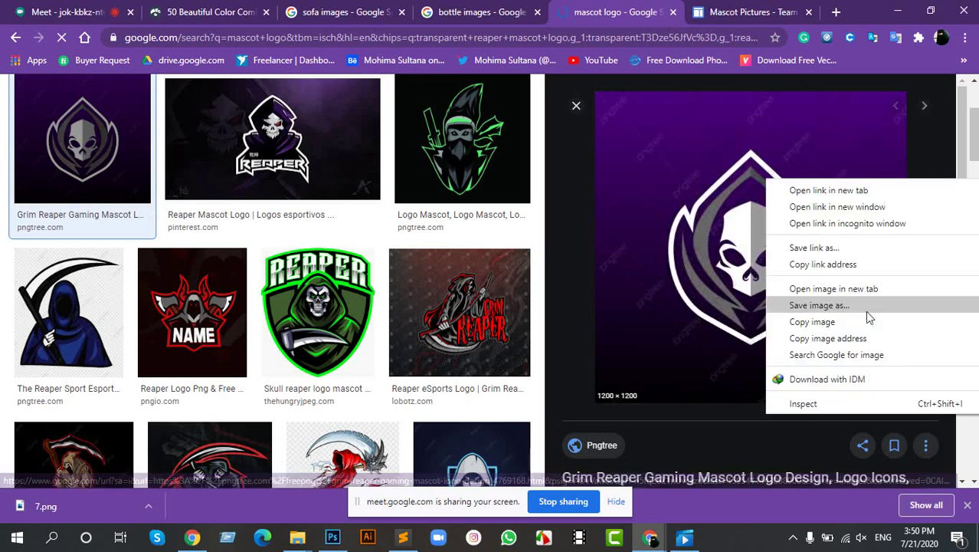
pyautogui.click(820, 305)
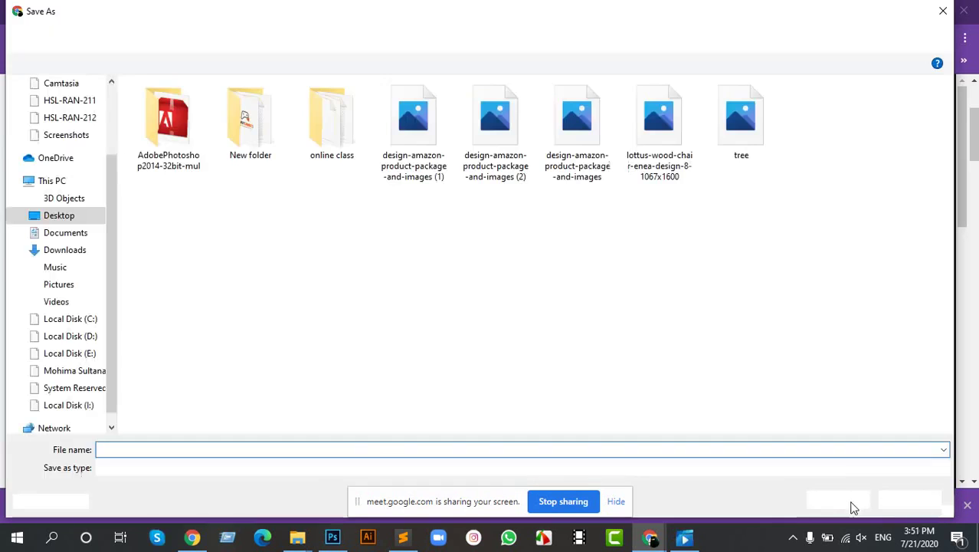
pyautogui.click(847, 502)
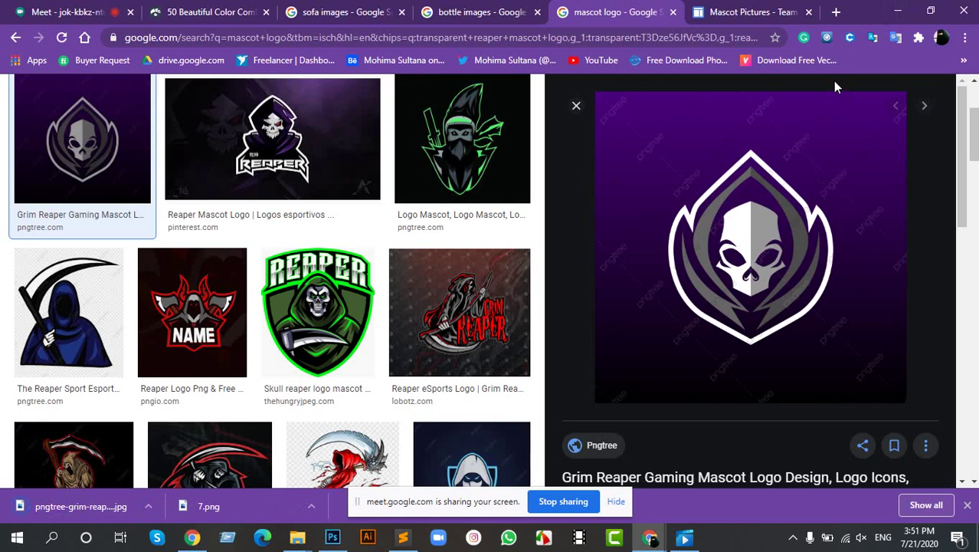
# Switch to Photoshop, move the Play Games logo slightly down on its black background, and minimize the program.
pyautogui.click(898, 11)
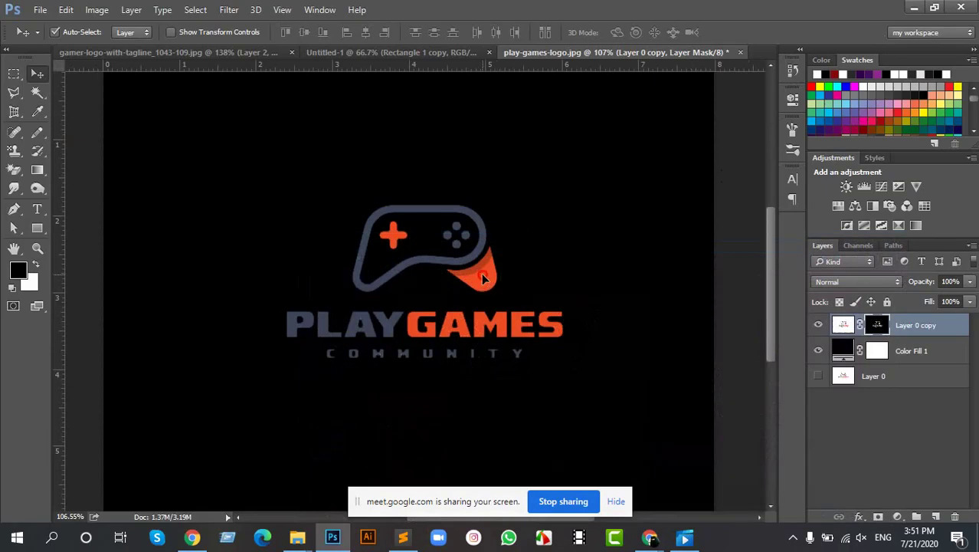
pyautogui.moveTo(483, 279); pyautogui.dragTo(479, 308)
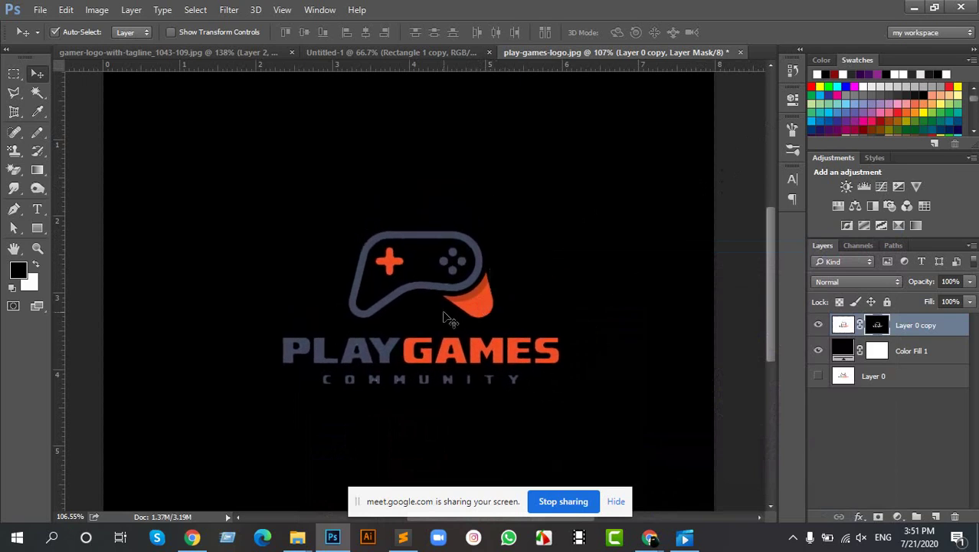
pyautogui.click(912, 9)
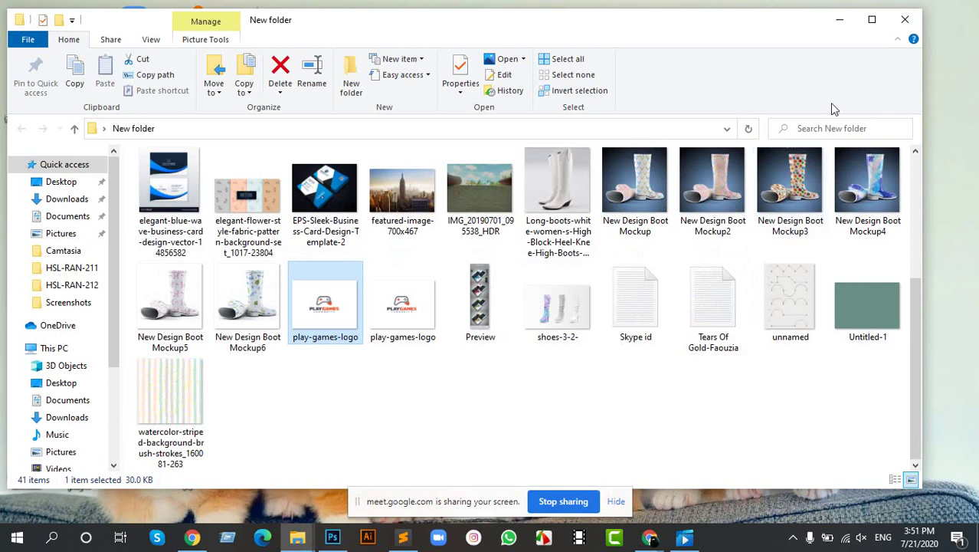
# Close the file folder, open the downloaded Pngtree Grim Reaper logo from the desktop in Photoshop, and unlock its background layer.
pyautogui.click(906, 19)
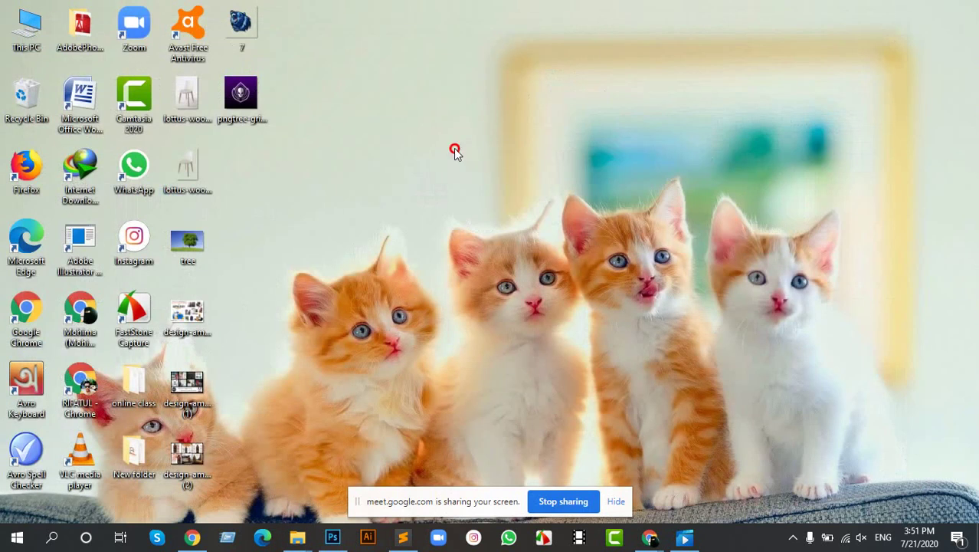
pyautogui.moveTo(249, 103); pyautogui.dragTo(389, 83)
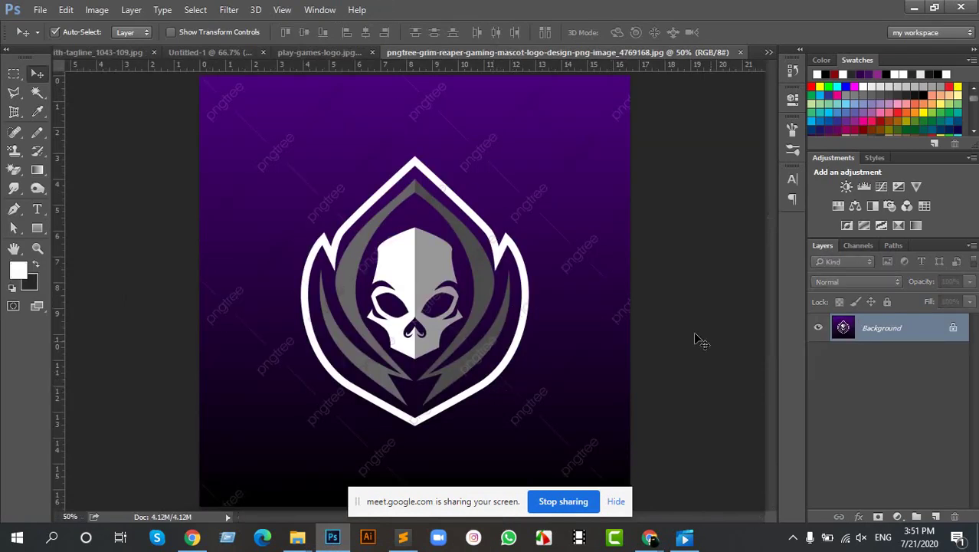
pyautogui.click(953, 329)
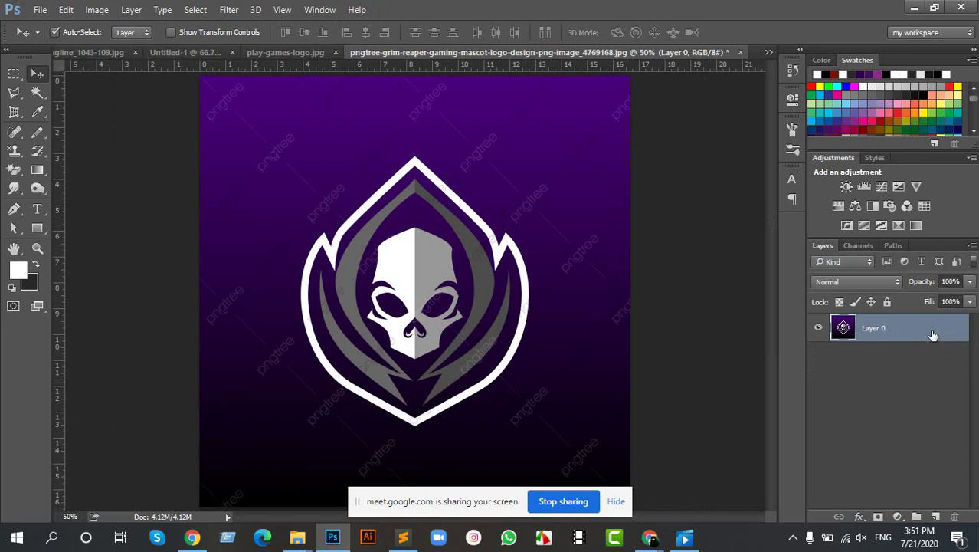
pyautogui.rightClick(933, 334)
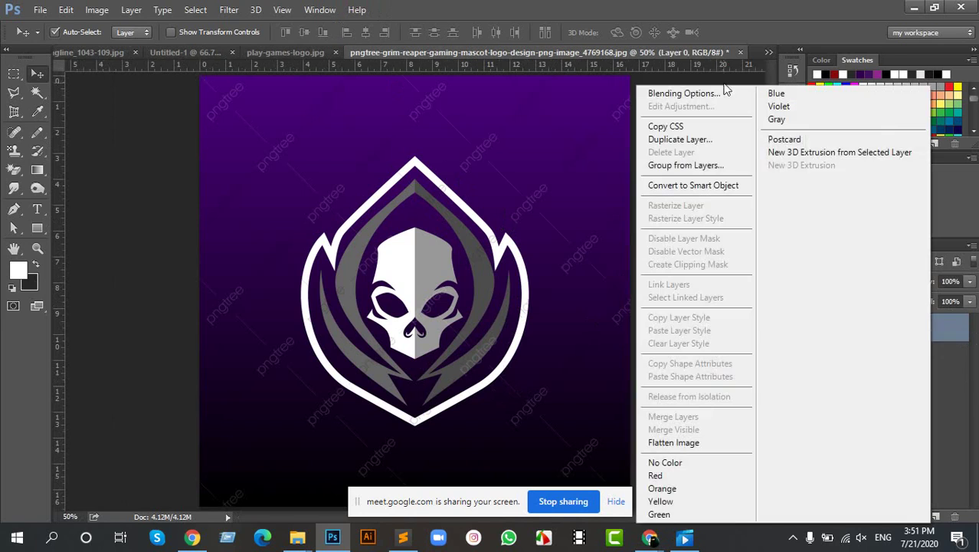
pyautogui.click(716, 95)
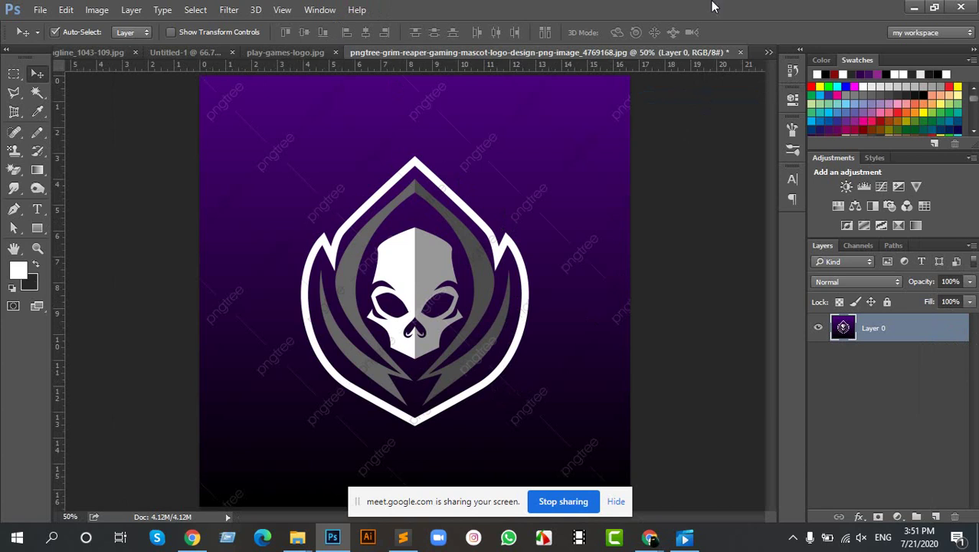
pyautogui.press('space')
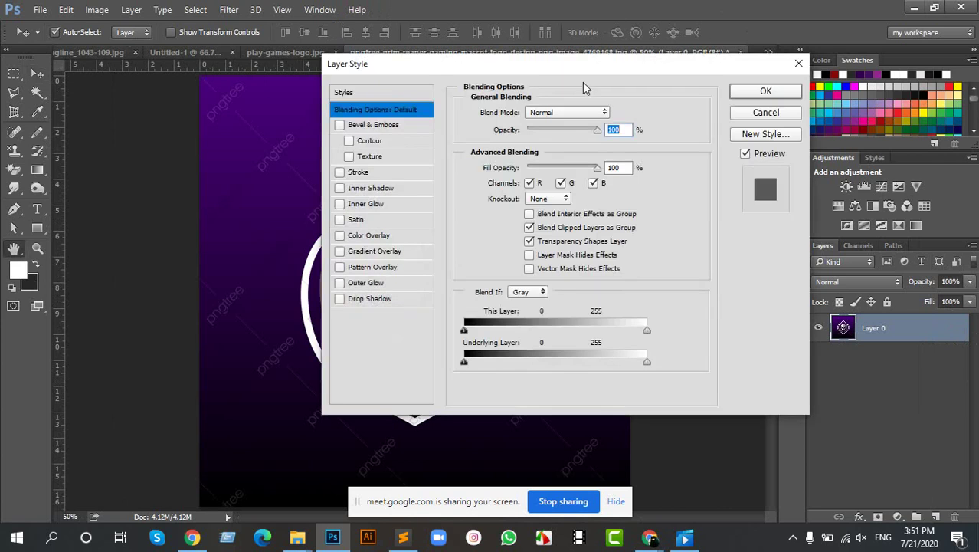
pyautogui.moveTo(580, 67); pyautogui.dragTo(782, 24)
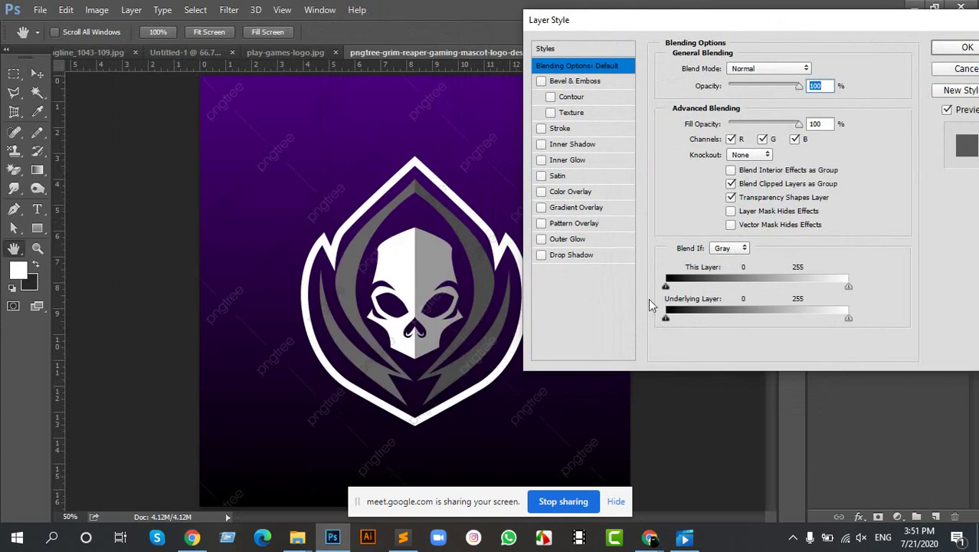
pyautogui.click(740, 249)
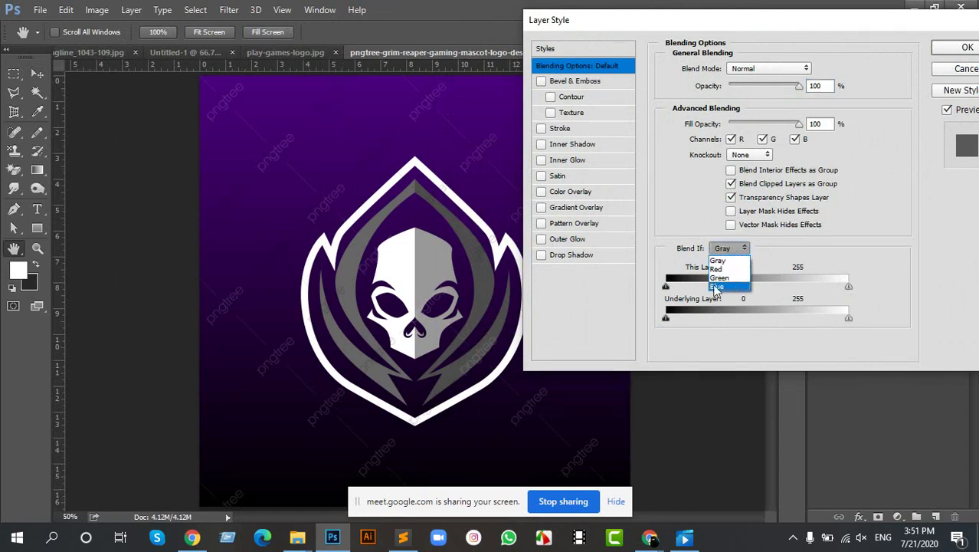
pyautogui.click(791, 246)
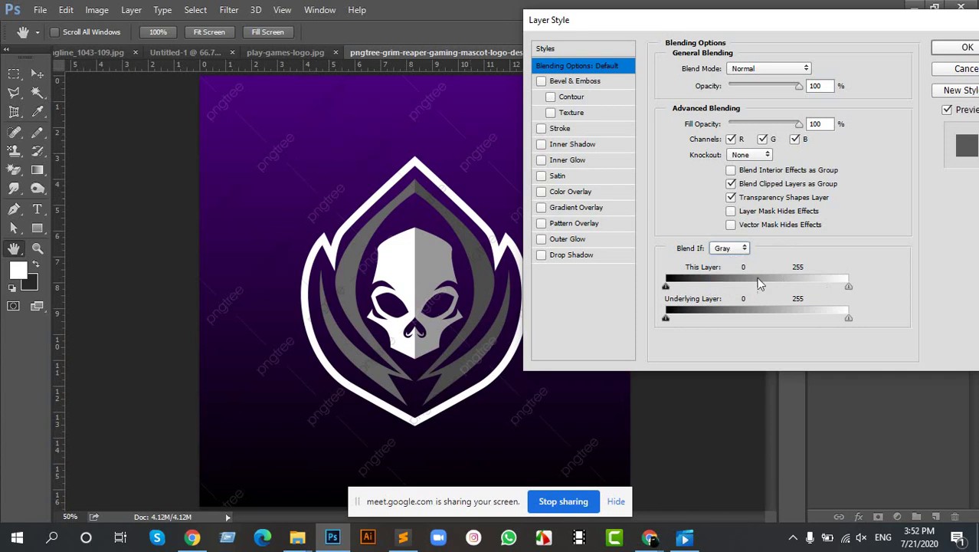
pyautogui.click(729, 248)
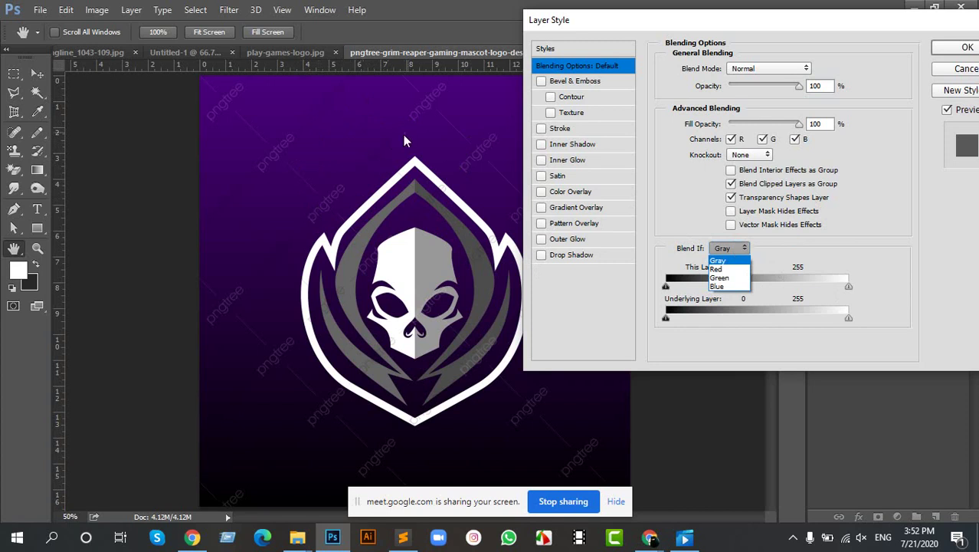
pyautogui.click(737, 272)
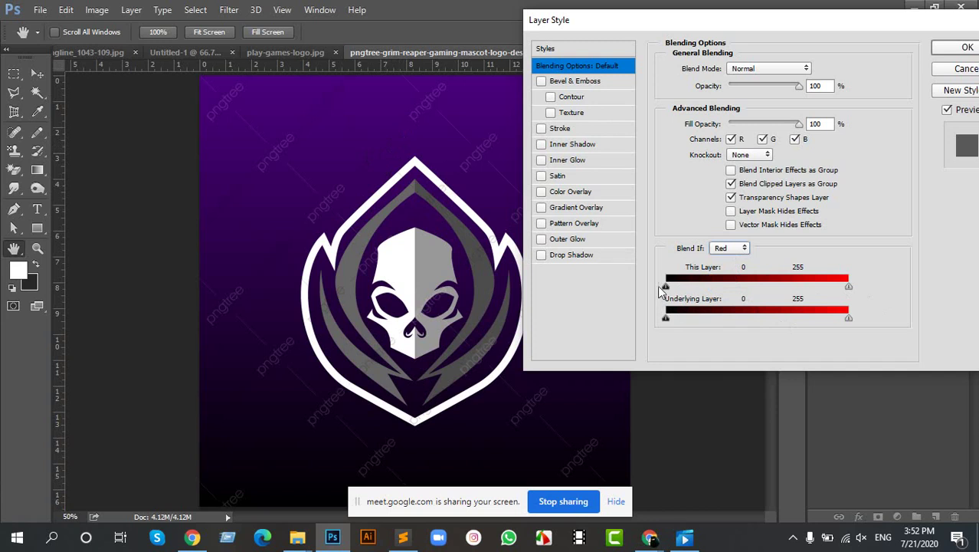
pyautogui.click(729, 248)
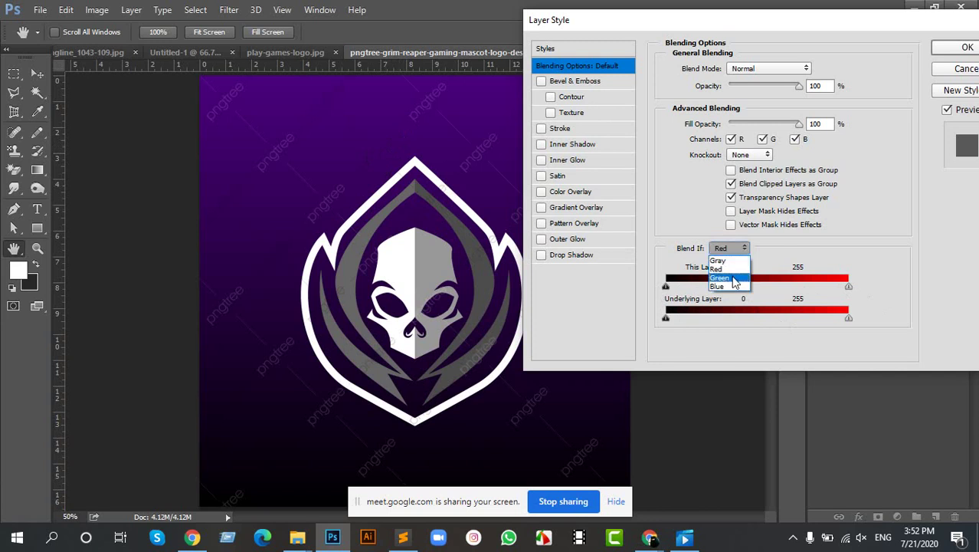
pyautogui.click(734, 266)
pyautogui.click(728, 248)
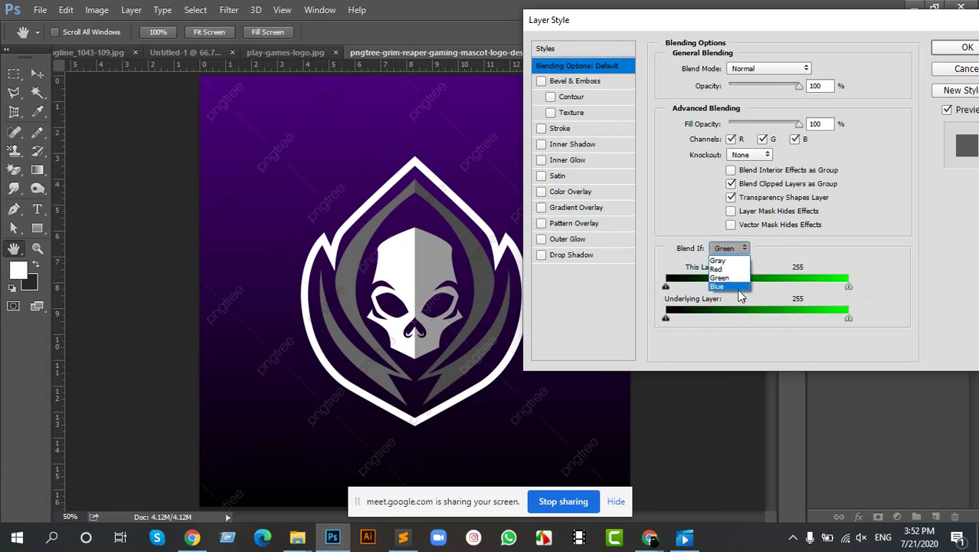
pyautogui.click(721, 286)
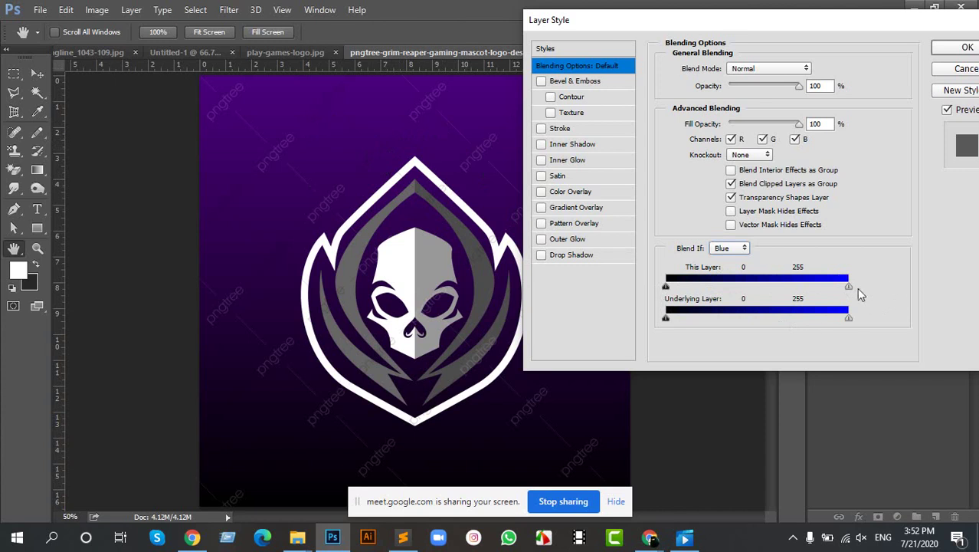
pyautogui.moveTo(848, 287)
pyautogui.mouseDown()
pyautogui.moveTo(756, 286)
pyautogui.moveTo(695, 304)
pyautogui.moveTo(850, 287)
pyautogui.mouseUp()
pyautogui.moveTo(863, 23); pyautogui.dragTo(546, 53)
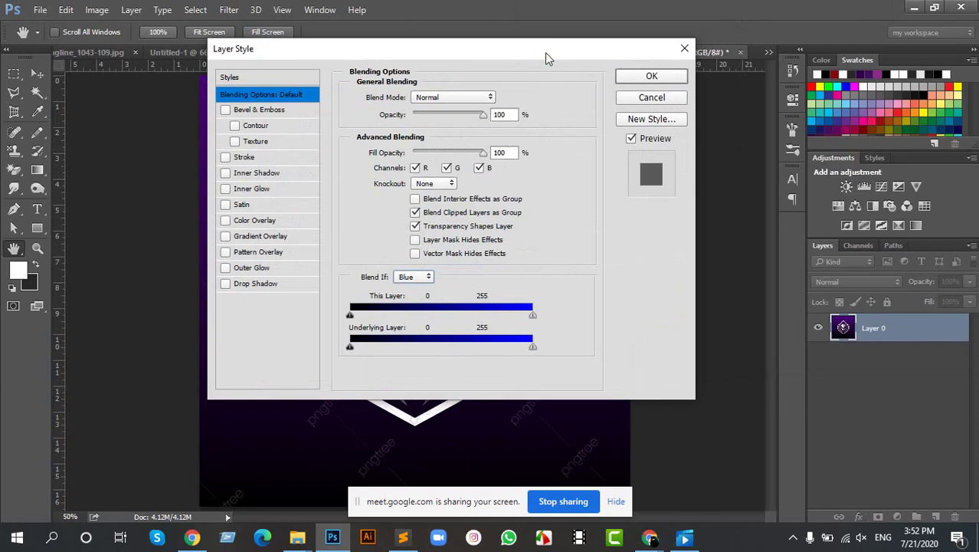
pyautogui.click(653, 99)
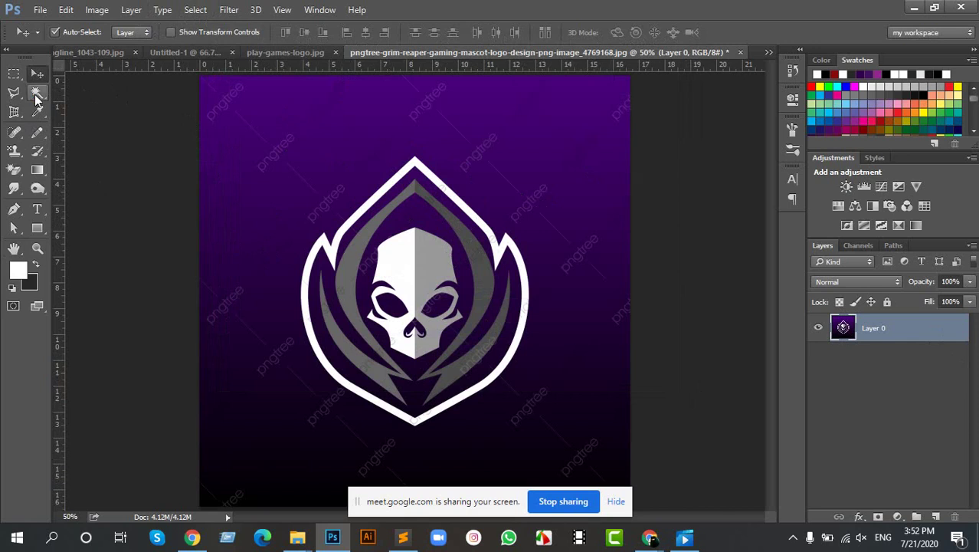
# Select the purple background around the reaper logo with the Quick Selection tool at brush size 35.
pyautogui.moveTo(36, 92); pyautogui.dragTo(126, 102)
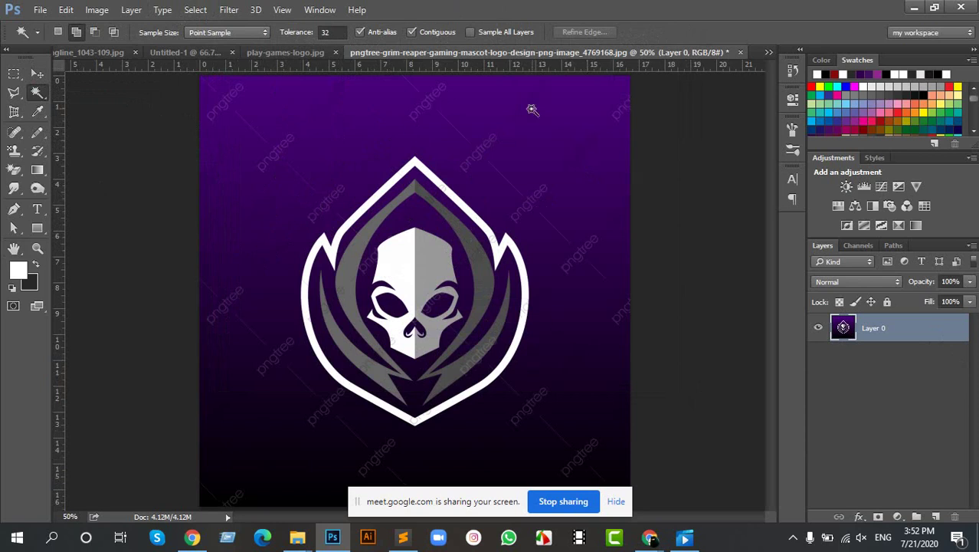
pyautogui.moveTo(45, 98); pyautogui.dragTo(108, 103)
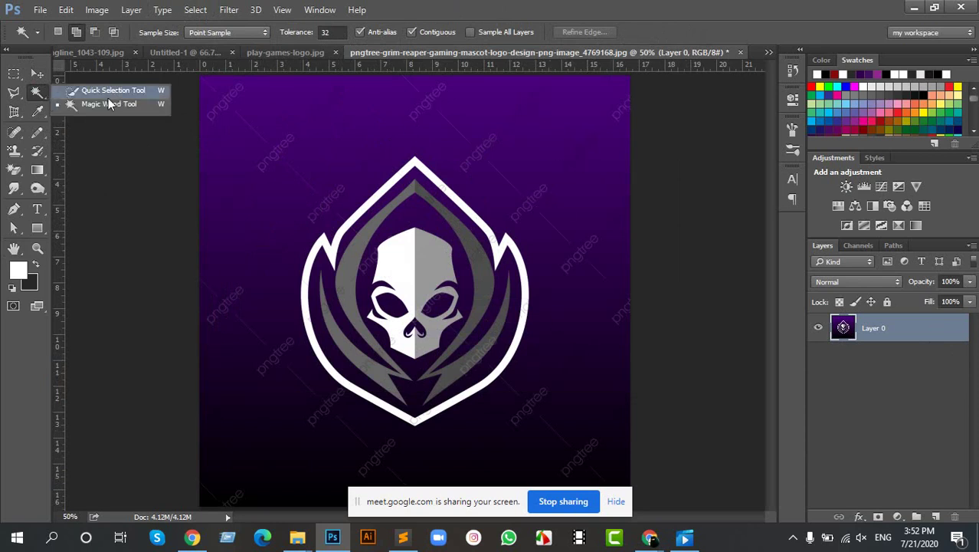
pyautogui.click(138, 94)
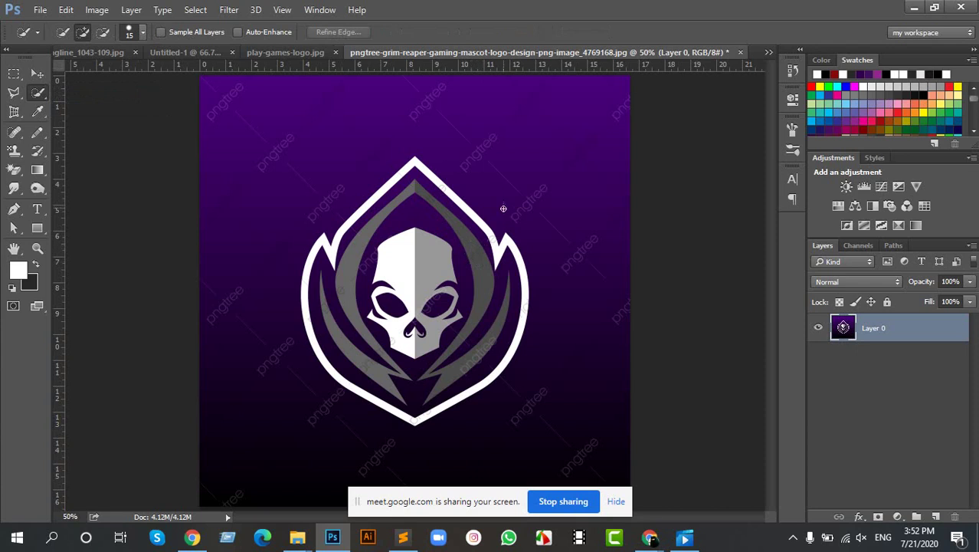
pyautogui.press(']')
pyautogui.press(']')
pyautogui.press(']')
pyautogui.moveTo(506, 123)
pyautogui.mouseDown()
pyautogui.moveTo(560, 142)
pyautogui.moveTo(580, 264)
pyautogui.moveTo(563, 417)
pyautogui.moveTo(338, 448)
pyautogui.moveTo(263, 422)
pyautogui.moveTo(190, 197)
pyautogui.mouseUp()
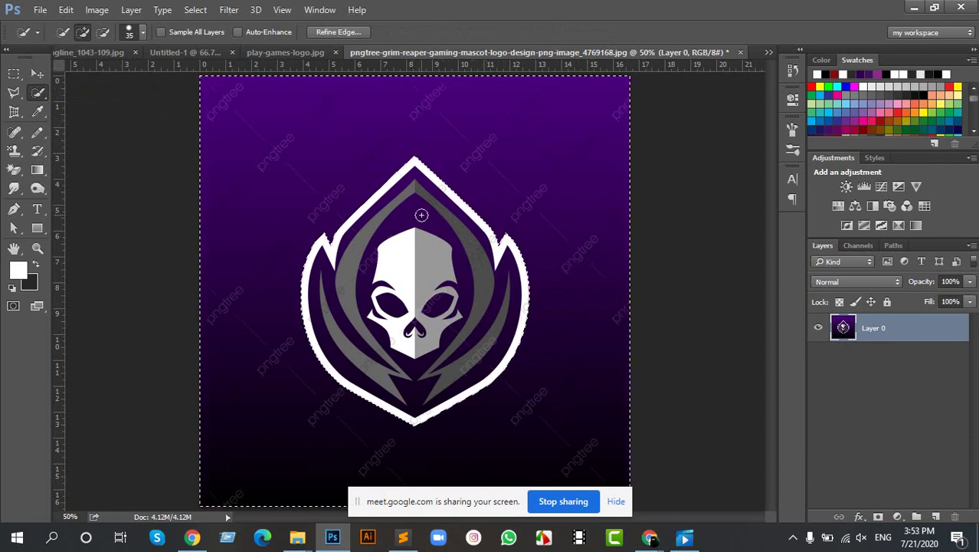
# Subtract the two long inner gray hood curves around the skull from the background selection with a size 9 brush.
pyautogui.press('alt')
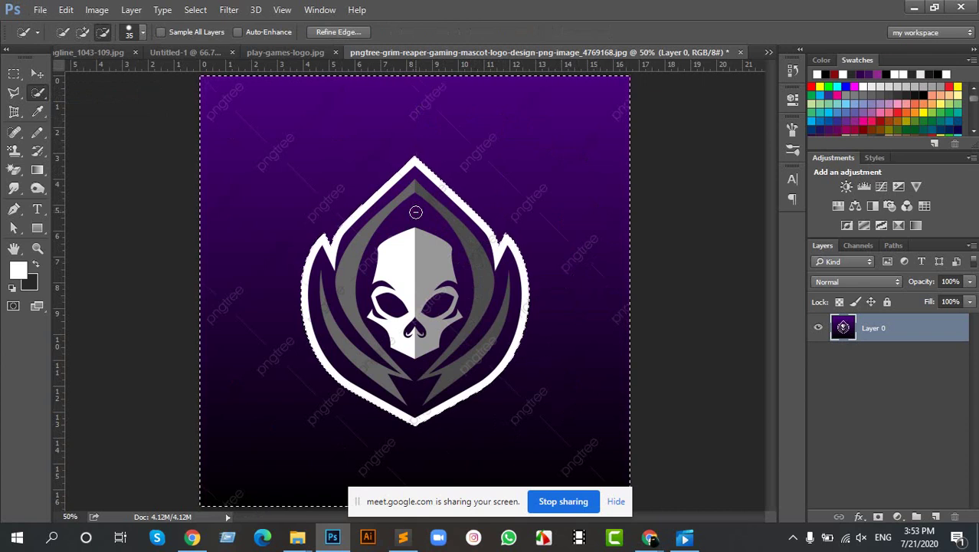
pyautogui.scroll(-3, 416, 293)
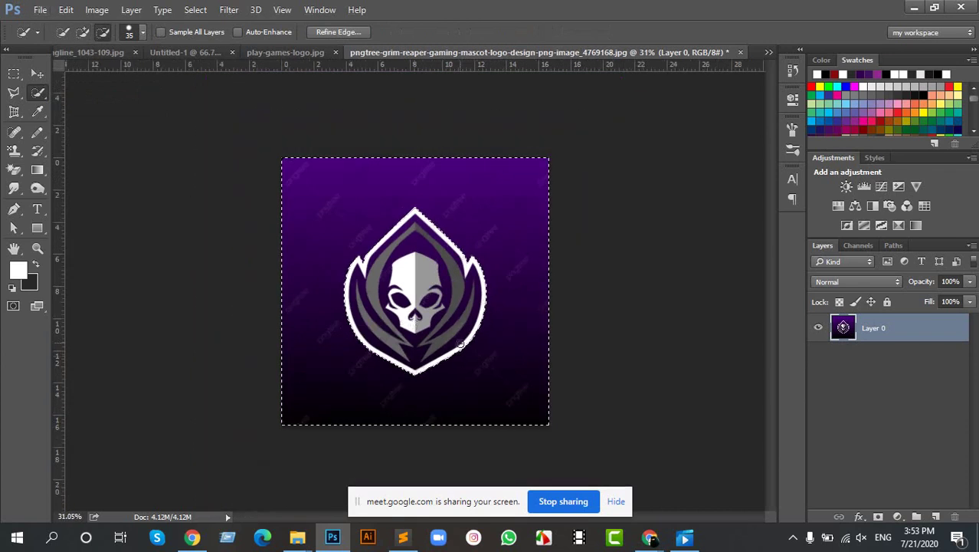
pyautogui.scroll(3, 440, 290)
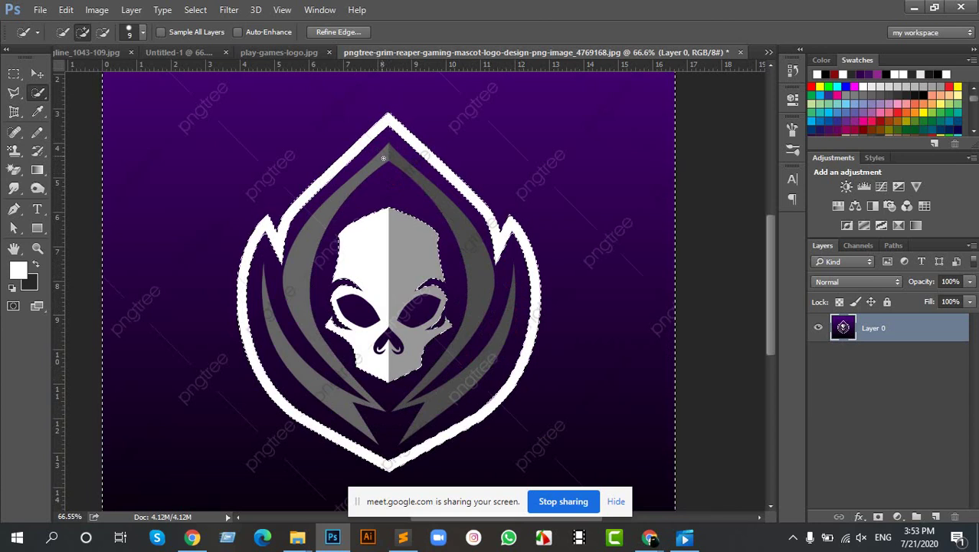
pyautogui.keyDown('alt'); pyautogui.click(377, 161); pyautogui.keyUp('alt')
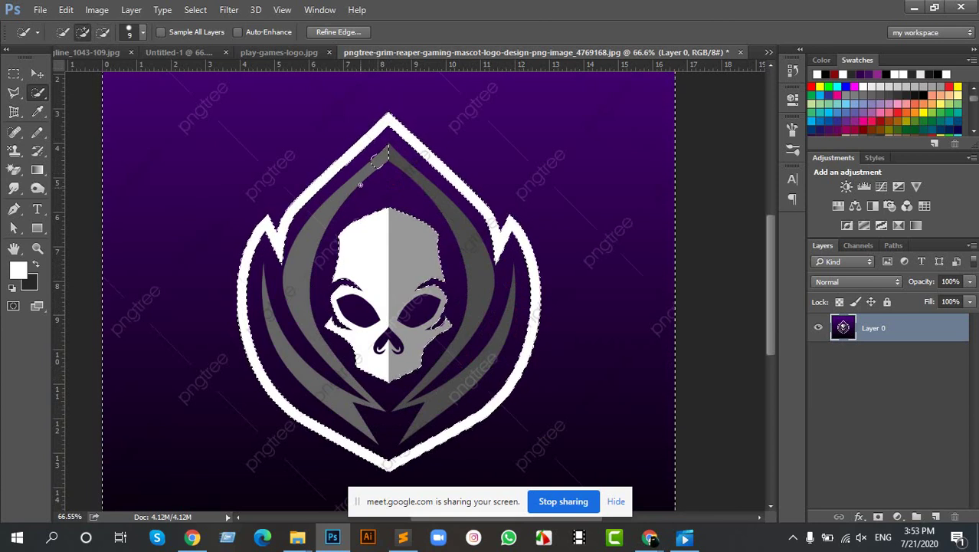
pyautogui.scroll(3, 360, 185)
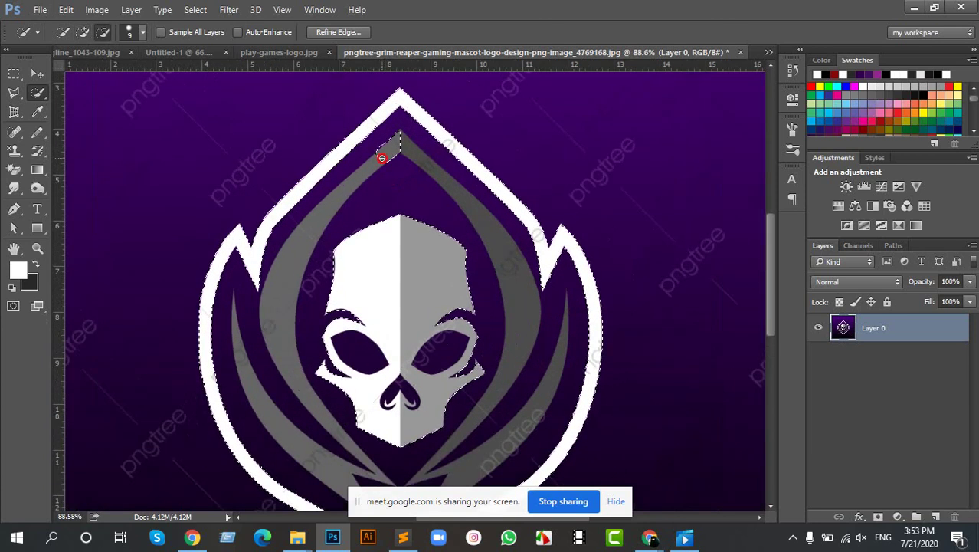
pyautogui.moveTo(381, 158); pyautogui.dragTo(361, 175)
pyautogui.moveTo(311, 229)
pyautogui.mouseDown()
pyautogui.moveTo(291, 271)
pyautogui.moveTo(337, 429)
pyautogui.mouseUp()
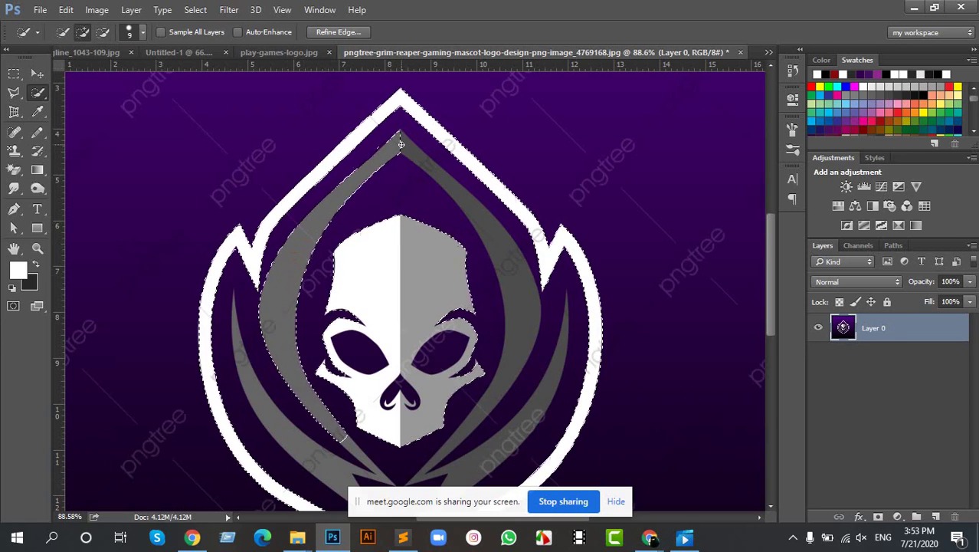
pyautogui.moveTo(409, 149)
pyautogui.mouseDown()
pyautogui.moveTo(449, 178)
pyautogui.moveTo(493, 242)
pyautogui.moveTo(507, 340)
pyautogui.mouseUp()
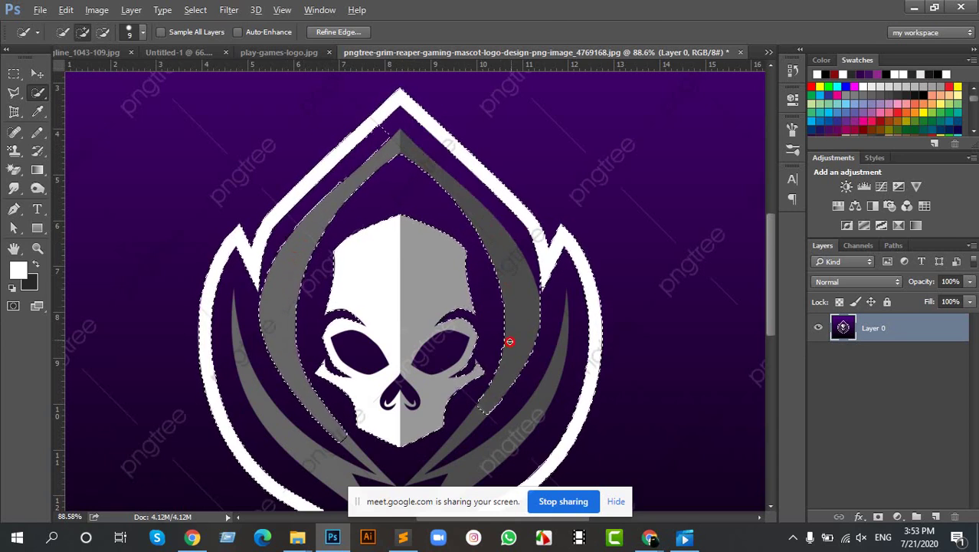
# Subtract the lower gray blades on both sides of the logo from the background selection.
pyautogui.moveTo(439, 300)
pyautogui.mouseDown()
pyautogui.moveTo(439, 190)
pyautogui.moveTo(452, 149)
pyautogui.mouseUp()
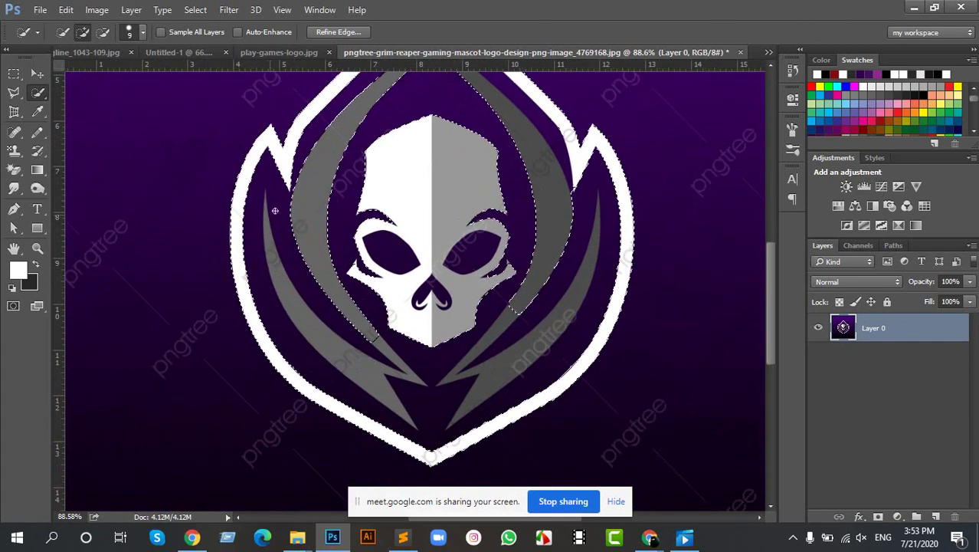
pyautogui.moveTo(377, 338)
pyautogui.mouseDown()
pyautogui.moveTo(393, 364)
pyautogui.moveTo(382, 371)
pyautogui.moveTo(350, 367)
pyautogui.moveTo(316, 335)
pyautogui.mouseUp()
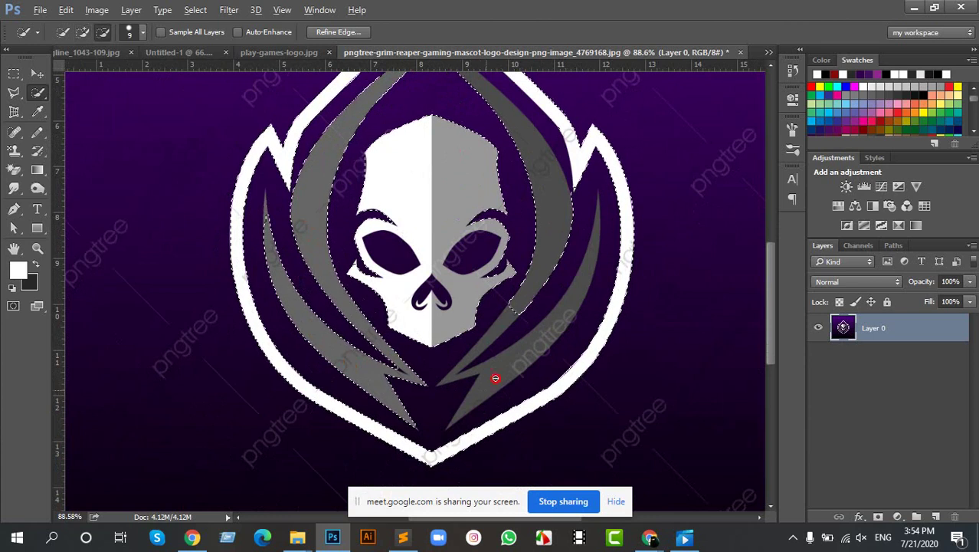
pyautogui.moveTo(496, 376); pyautogui.dragTo(531, 341)
pyautogui.moveTo(571, 297); pyautogui.dragTo(592, 234)
# Subtract the thin upper tip of the right gray blade from the selection with a size 4 brush.
pyautogui.scroll(2, 592, 219)
pyautogui.scroll(1, 593, 219)
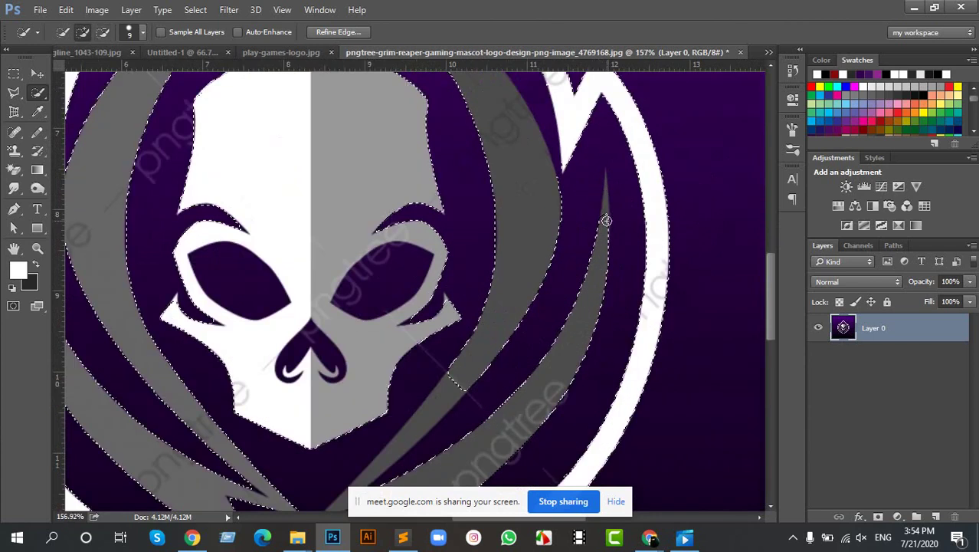
pyautogui.press('[')
pyautogui.press('[')
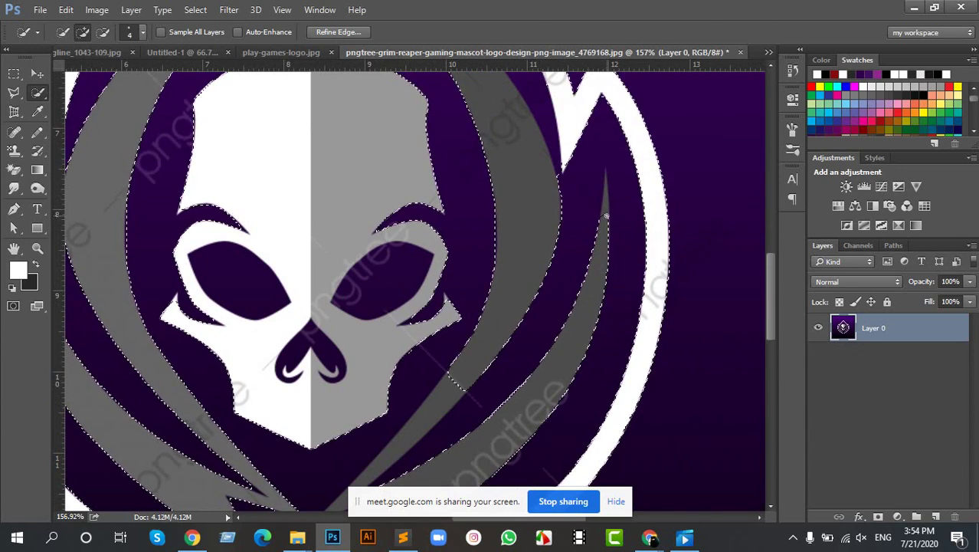
pyautogui.moveTo(606, 219); pyautogui.dragTo(611, 181)
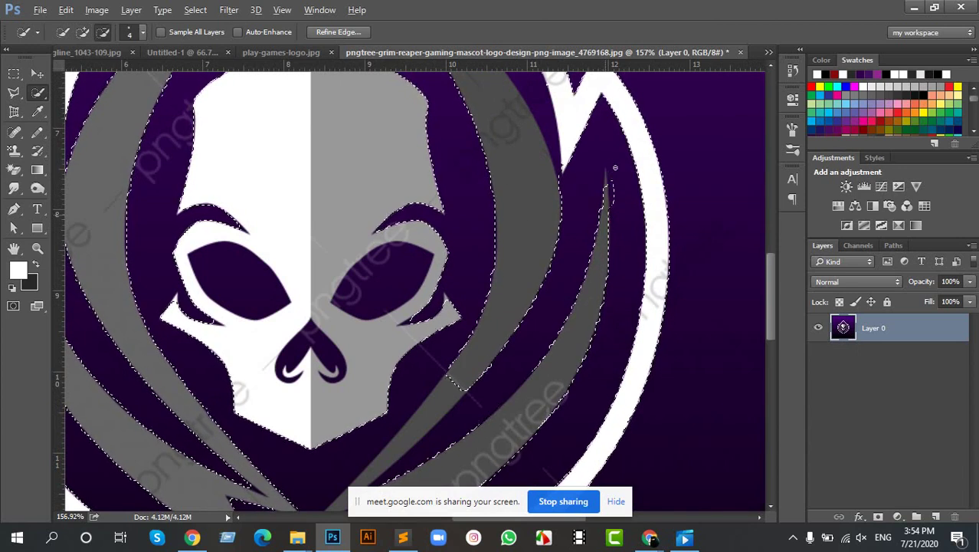
# Add the purple around the thin tip of the right gray blade back to the background selection with a size 15 brush.
pyautogui.scroll(4, 611, 181)
pyautogui.scroll(2, 618, 172)
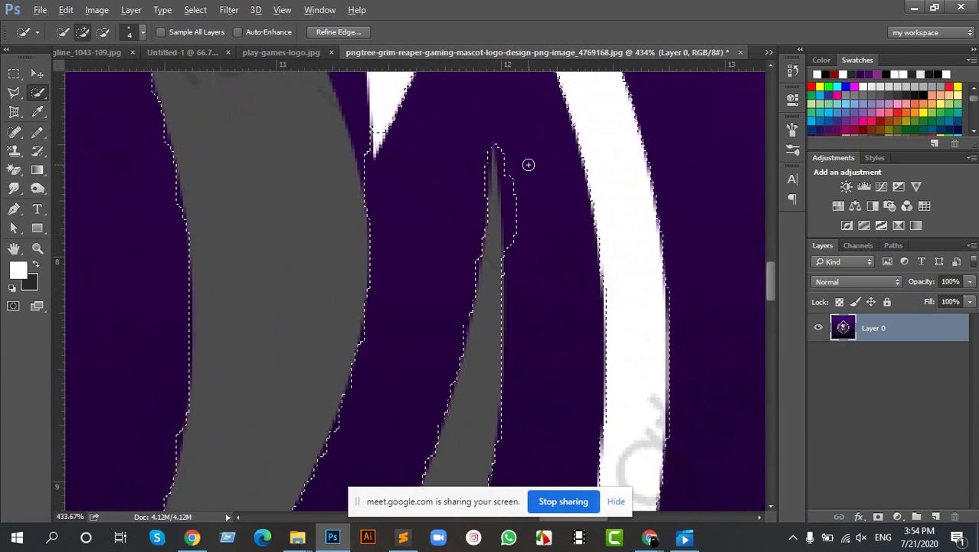
pyautogui.press(']')
pyautogui.press(']')
pyautogui.press(']')
pyautogui.press(']')
pyautogui.press(']')
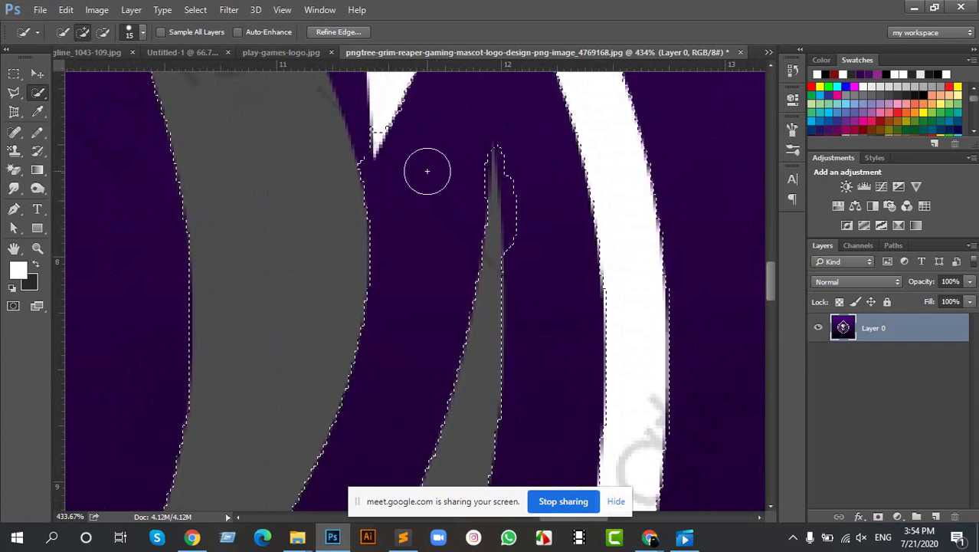
pyautogui.press('alt')
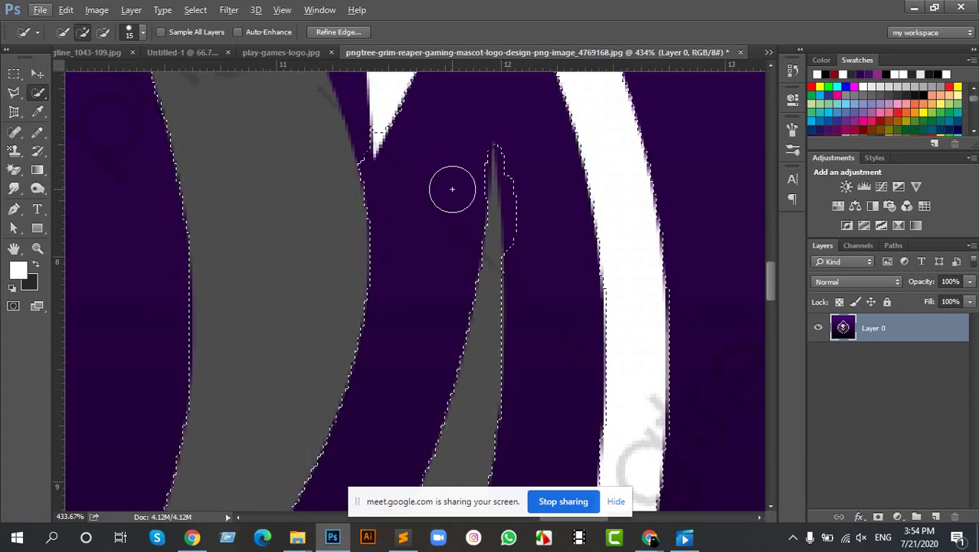
pyautogui.press('alt')
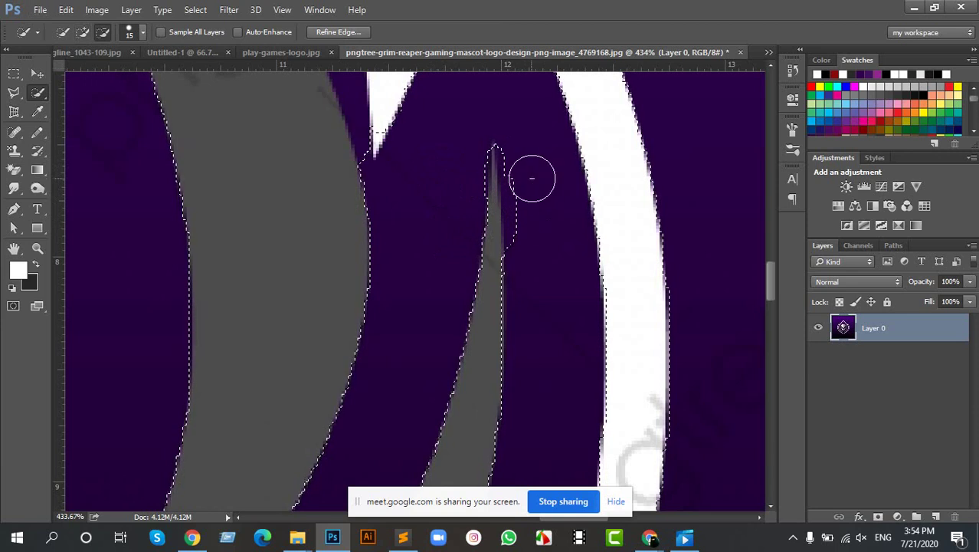
pyautogui.moveTo(536, 206); pyautogui.dragTo(548, 211)
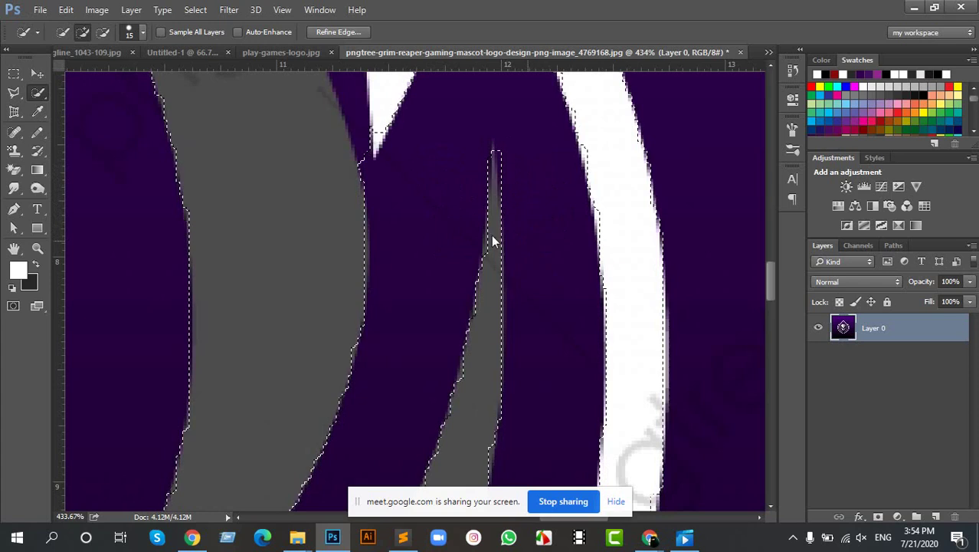
# Add the purple strip between the right gray hood curve and the white outline to the selection, and subtract the spill on the outline.
pyautogui.scroll(-5, 437, 210)
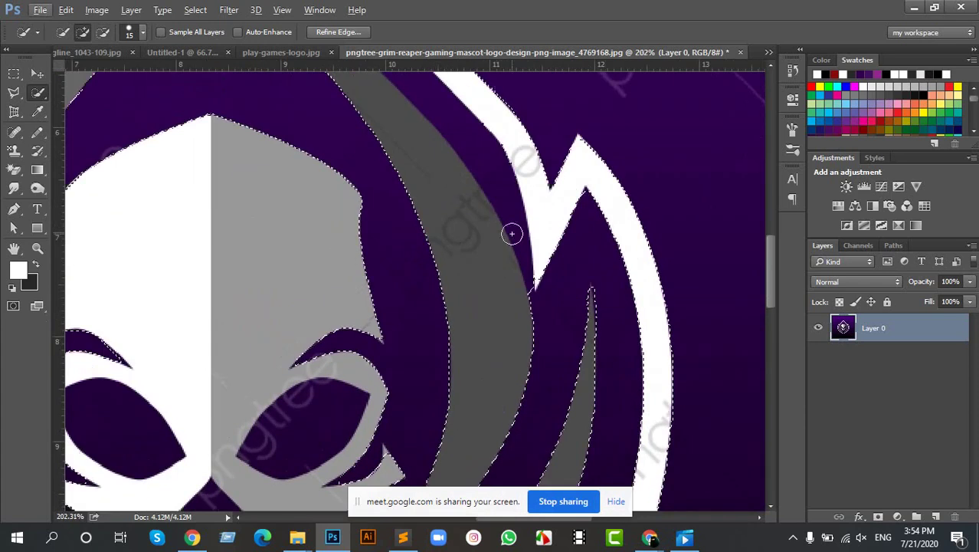
pyautogui.scroll(-5, 511, 233)
pyautogui.moveTo(400, 125)
pyautogui.mouseDown()
pyautogui.moveTo(452, 193)
pyautogui.moveTo(409, 147)
pyautogui.moveTo(422, 135)
pyautogui.moveTo(498, 210)
pyautogui.moveTo(470, 179)
pyautogui.moveTo(517, 214)
pyautogui.mouseUp()
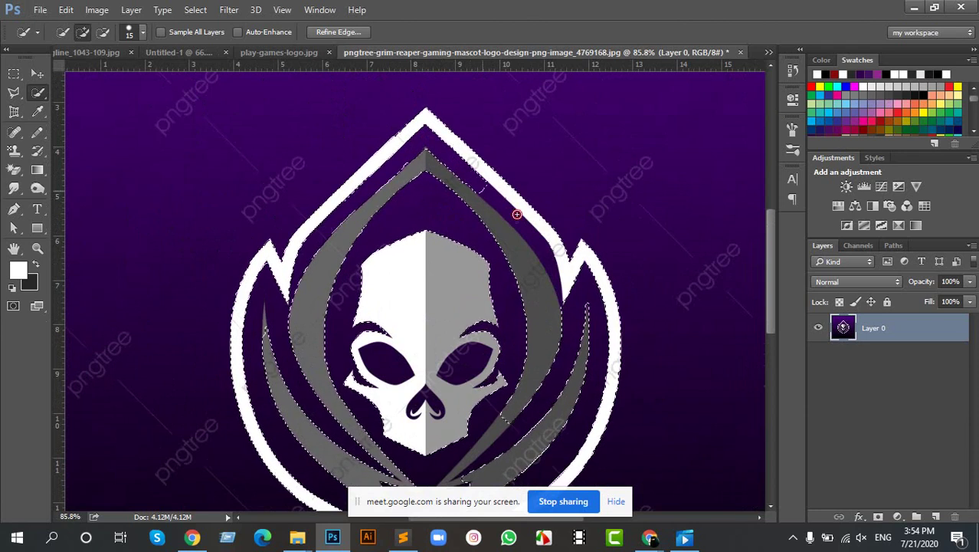
pyautogui.scroll(-2, 538, 225)
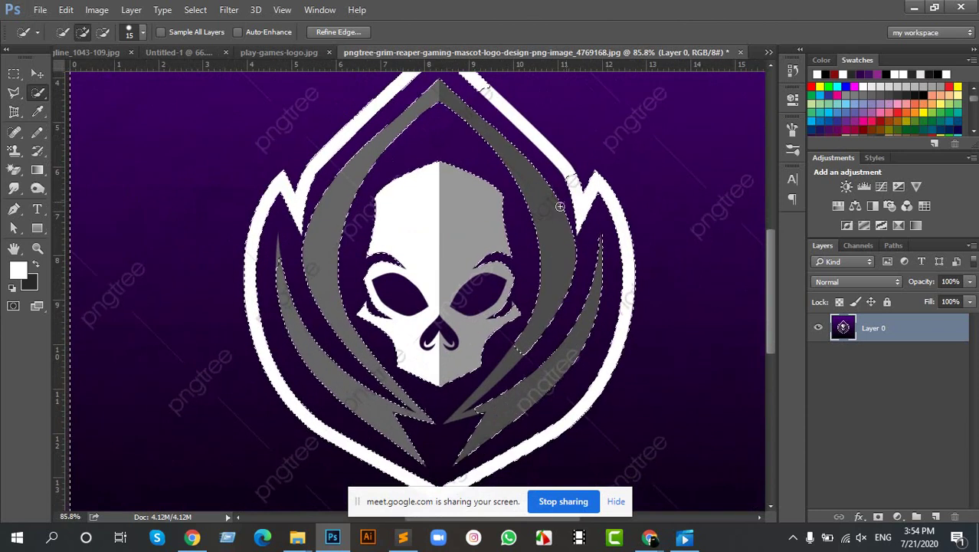
pyautogui.scroll(2, 560, 207)
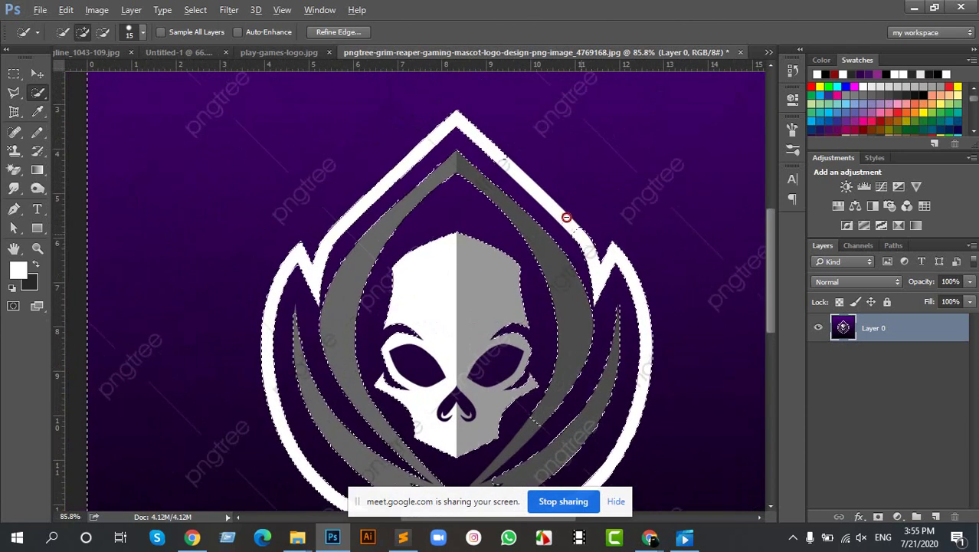
# Subtract the upper part of the left gray blade from the background selection with a size 6 brush.
pyautogui.moveTo(458, 251); pyautogui.dragTo(475, 167)
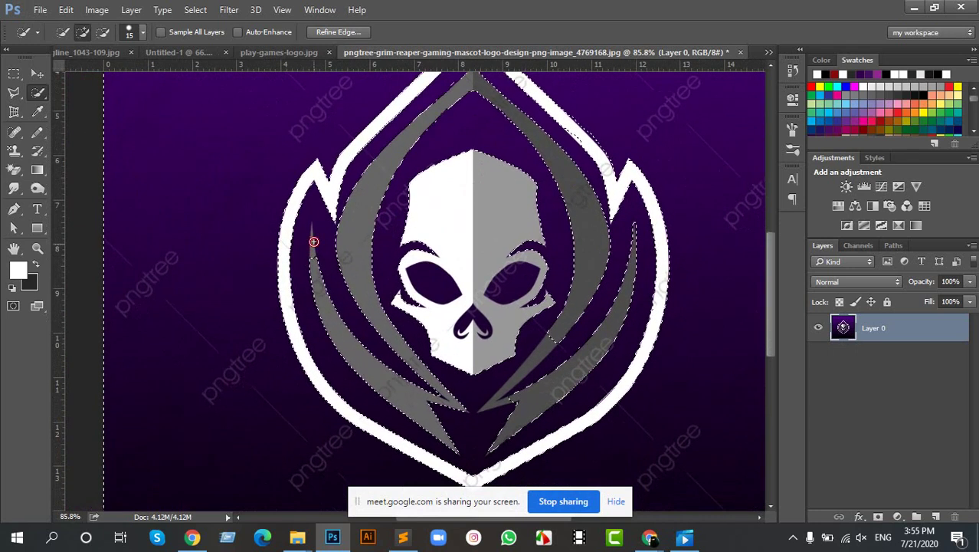
pyautogui.press('alt')
pyautogui.moveTo(311, 259)
pyautogui.mouseDown()
pyautogui.moveTo(314, 228)
pyautogui.moveTo(315, 257)
pyautogui.mouseUp()
pyautogui.scroll(4, 318, 269)
pyautogui.press('[')
pyautogui.press('[')
pyautogui.press('[')
pyautogui.press('[')
pyautogui.press('[')
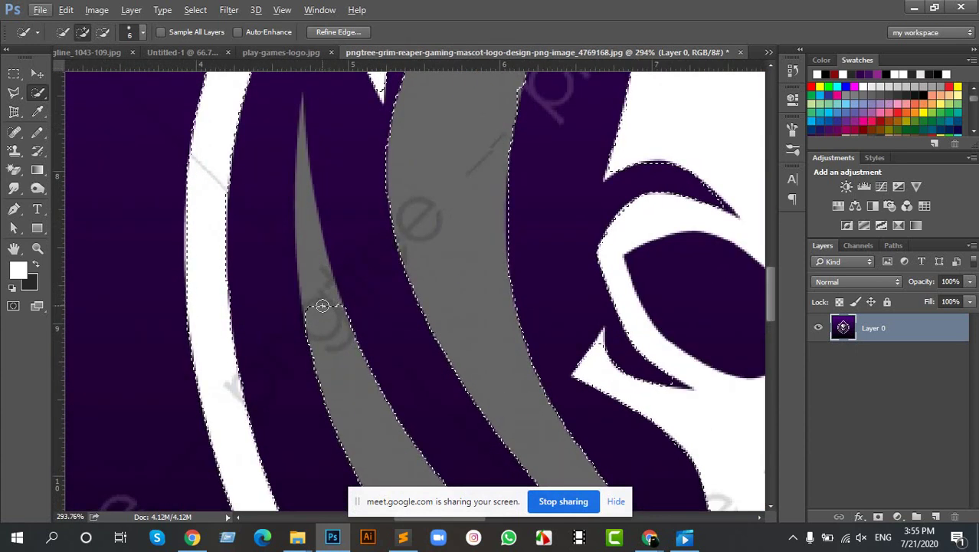
pyautogui.moveTo(323, 306); pyautogui.dragTo(302, 104)
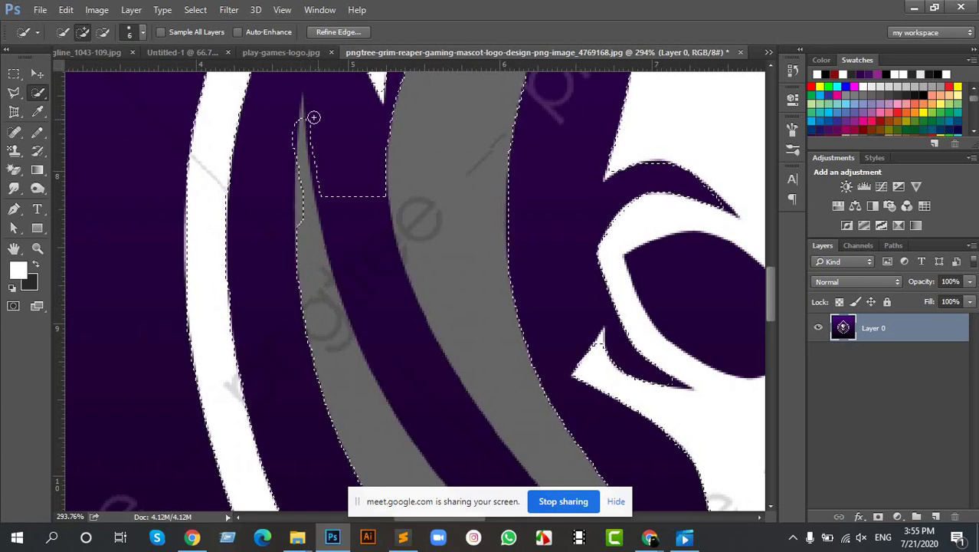
# Add the purple strip between the left gray blade and the left hood curve back to the background selection.
pyautogui.press('alt')
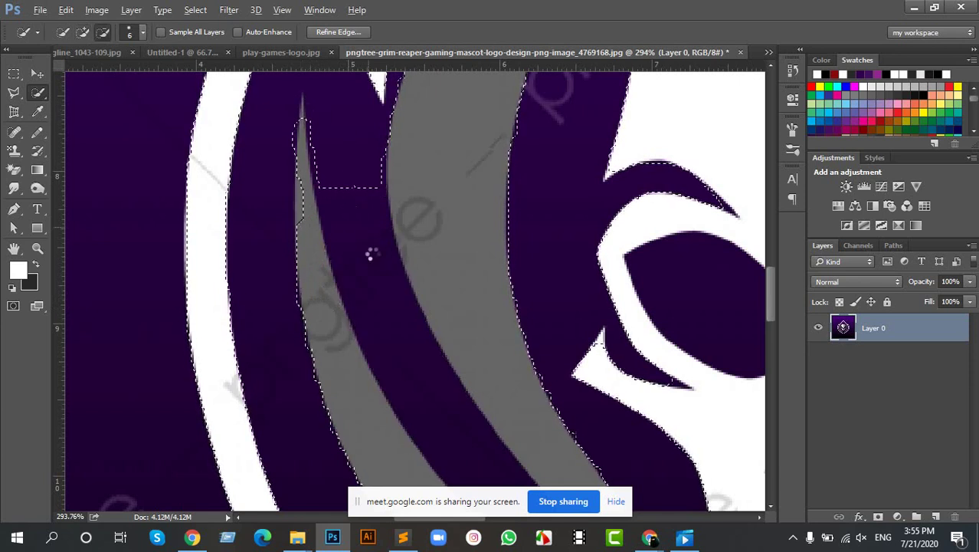
pyautogui.scroll(-5, 360, 222)
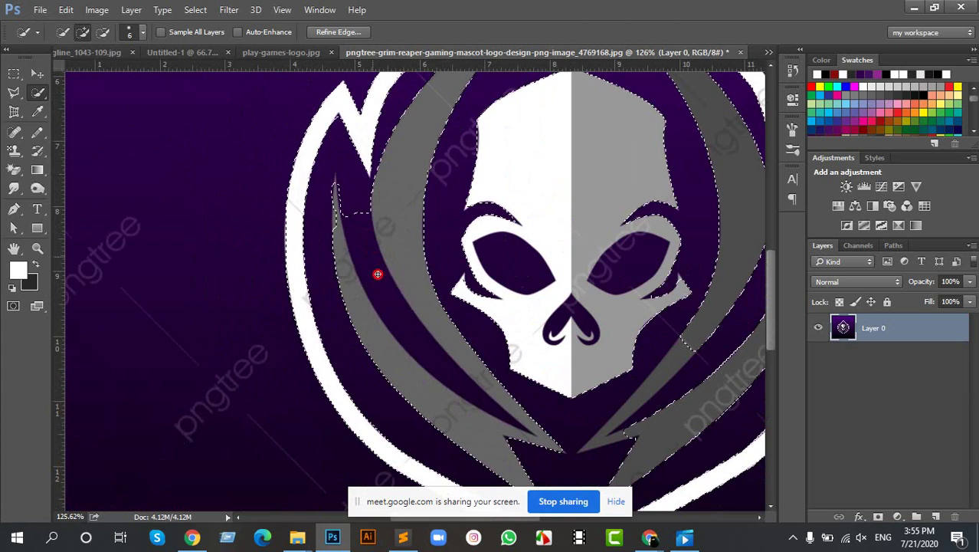
pyautogui.scroll(-2, 362, 229)
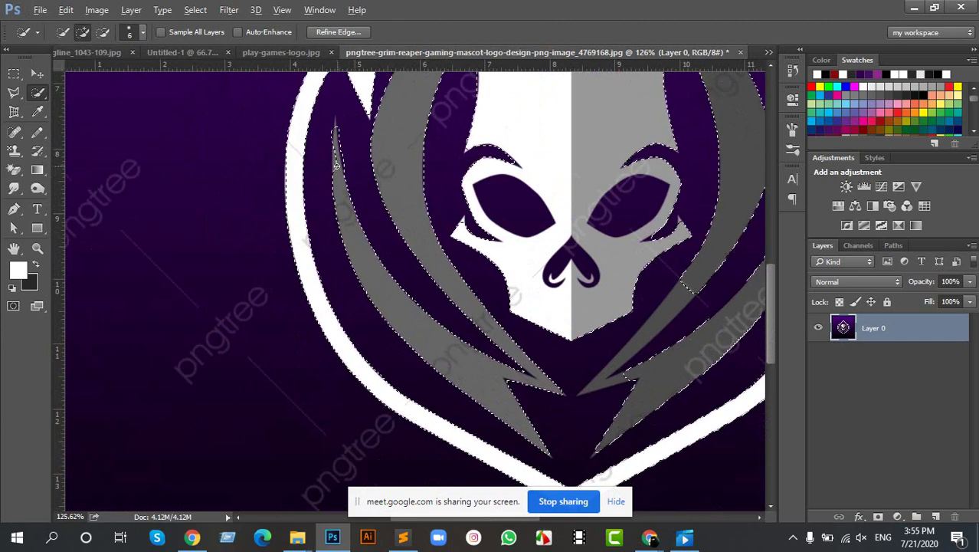
pyautogui.press('alt')
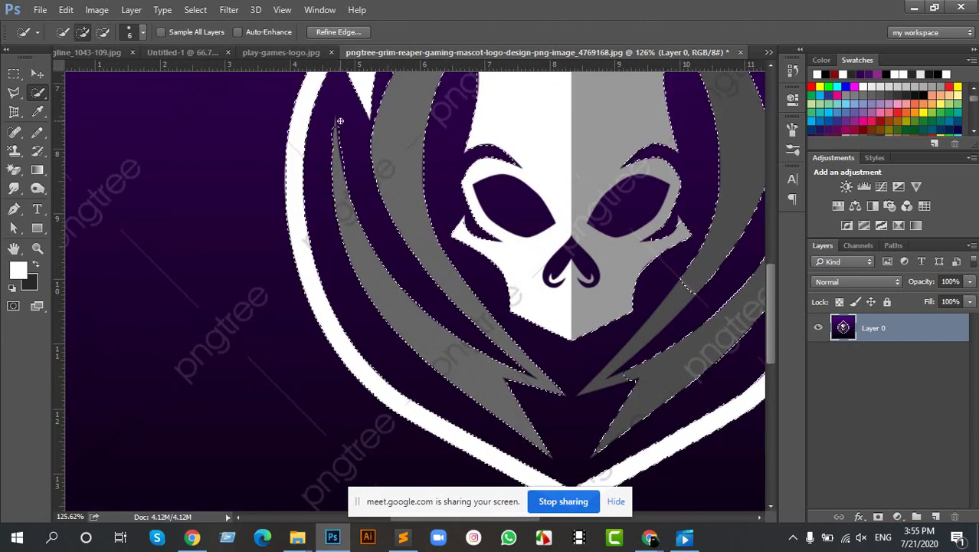
# Subtract the thin tip of the left gray blade from the selection and restore the purple beside it with the size 6 brush.
pyautogui.scroll(3, 345, 141)
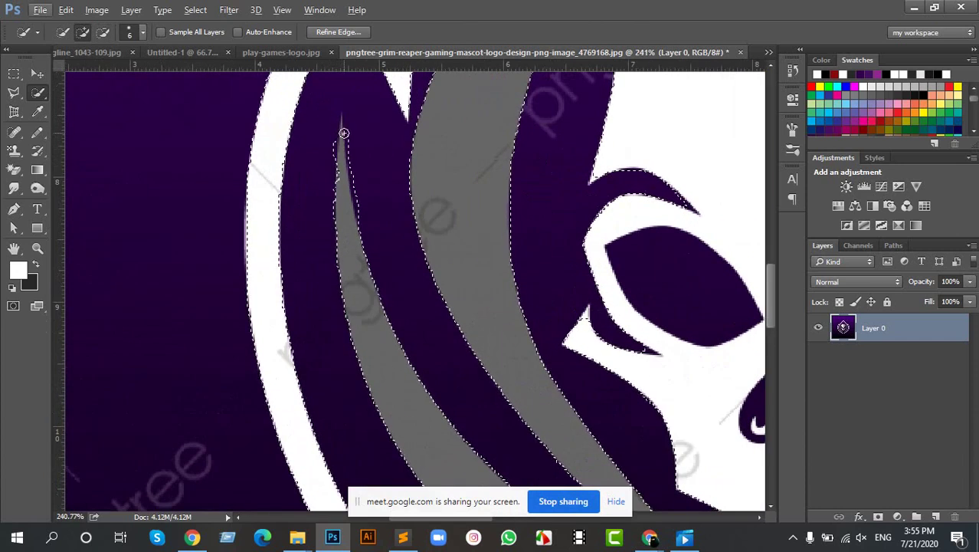
pyautogui.moveTo(342, 131); pyautogui.dragTo(343, 112)
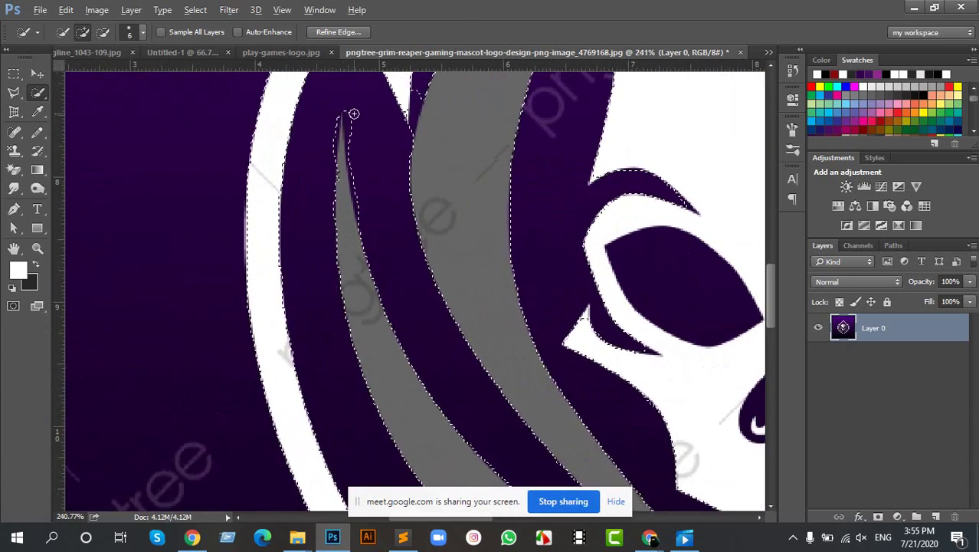
pyautogui.press('alt')
pyautogui.scroll(3, 354, 111)
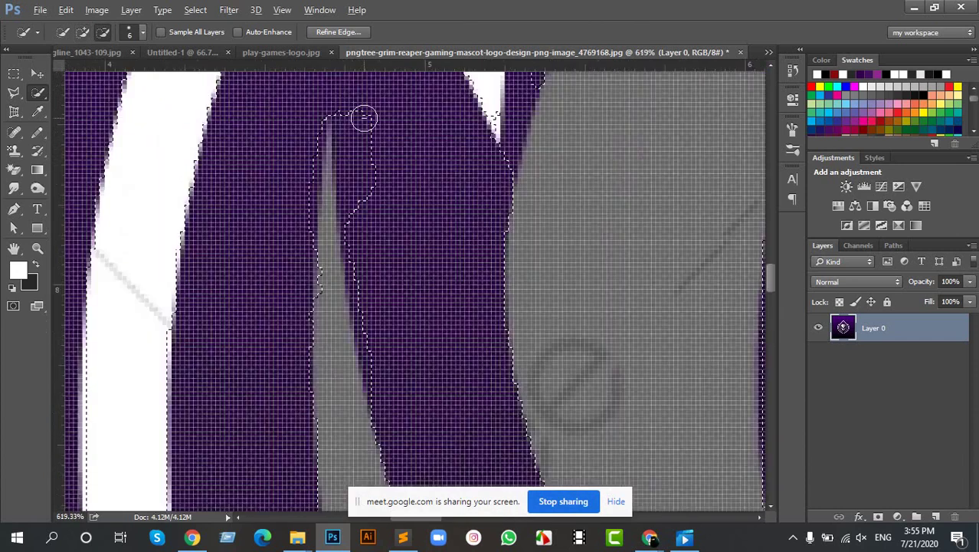
pyautogui.moveTo(363, 116); pyautogui.dragTo(371, 182)
pyautogui.moveTo(353, 134)
pyautogui.mouseDown()
pyautogui.moveTo(365, 215)
pyautogui.moveTo(367, 199)
pyautogui.mouseUp()
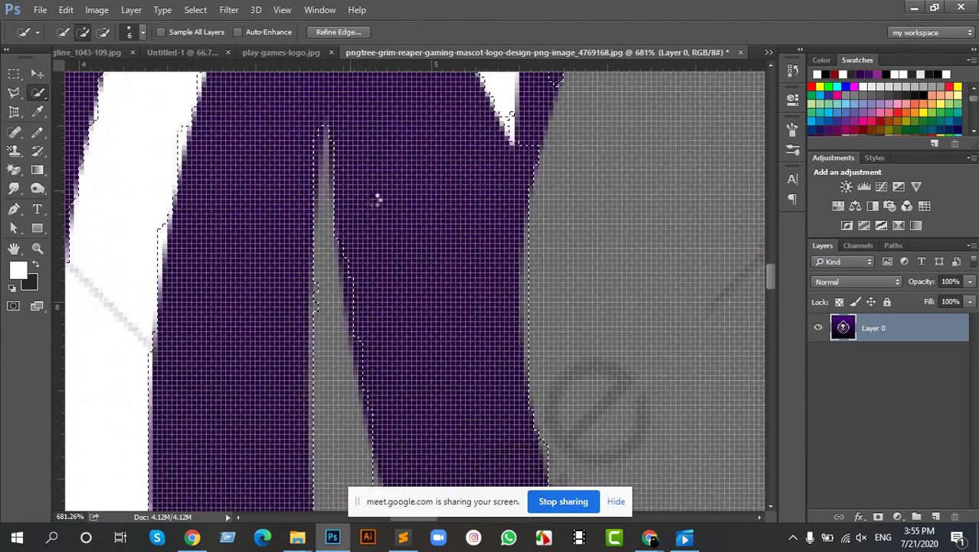
# Subtract the lower end of the right inner gray hood curve from the background selection.
pyautogui.scroll(-5, 368, 201)
pyautogui.scroll(-4, 388, 220)
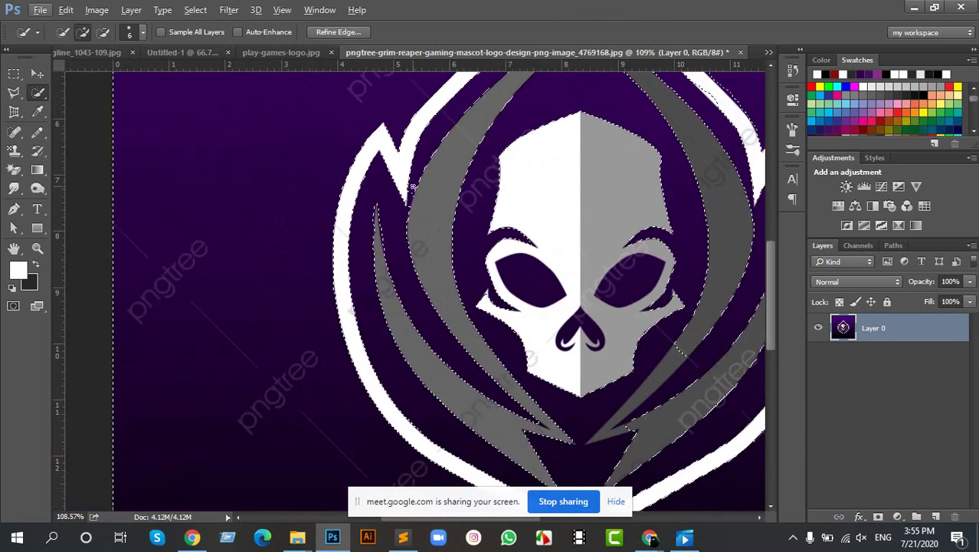
pyautogui.scroll(-2, 424, 252)
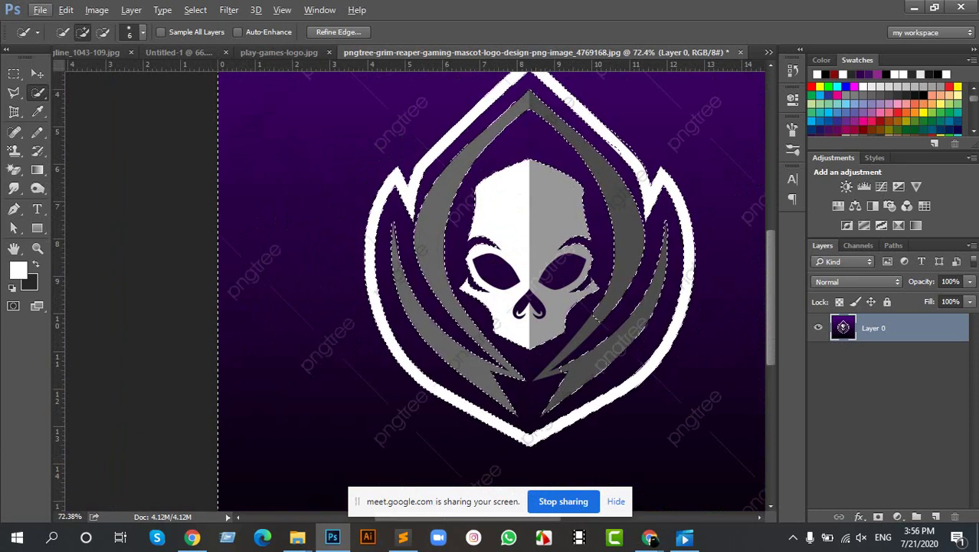
pyautogui.click(594, 325)
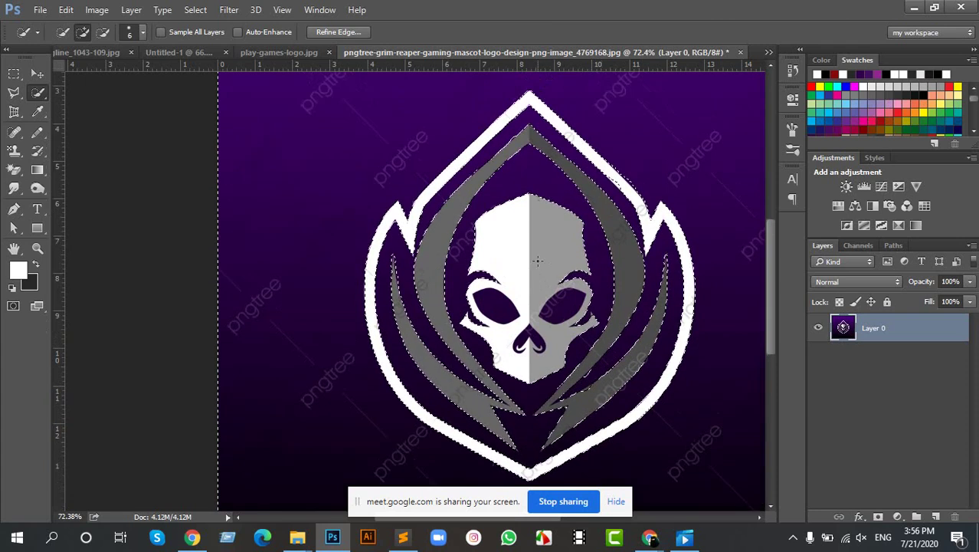
# Invert the background selection to select the reaper logo.
pyautogui.scroll(3, 329, 108)
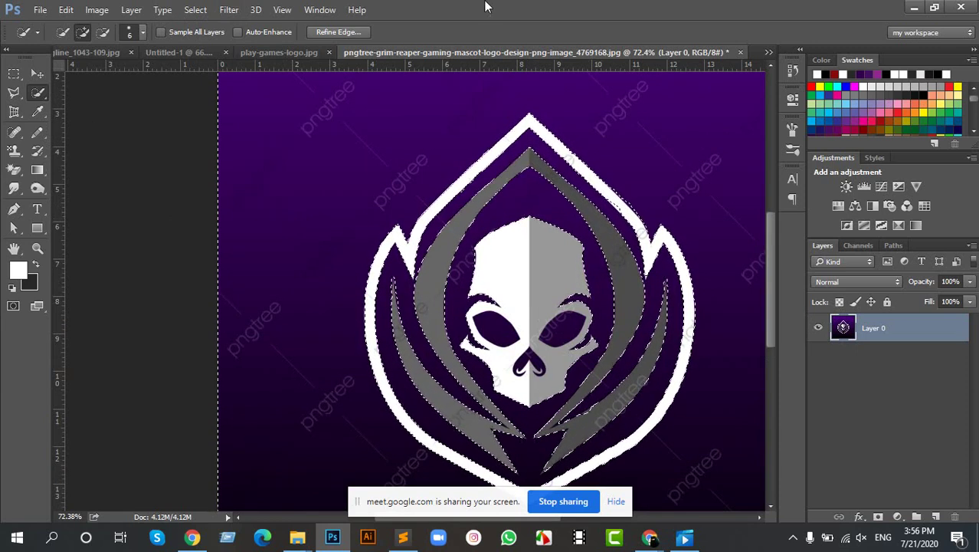
pyautogui.scroll(-3, 292, 218)
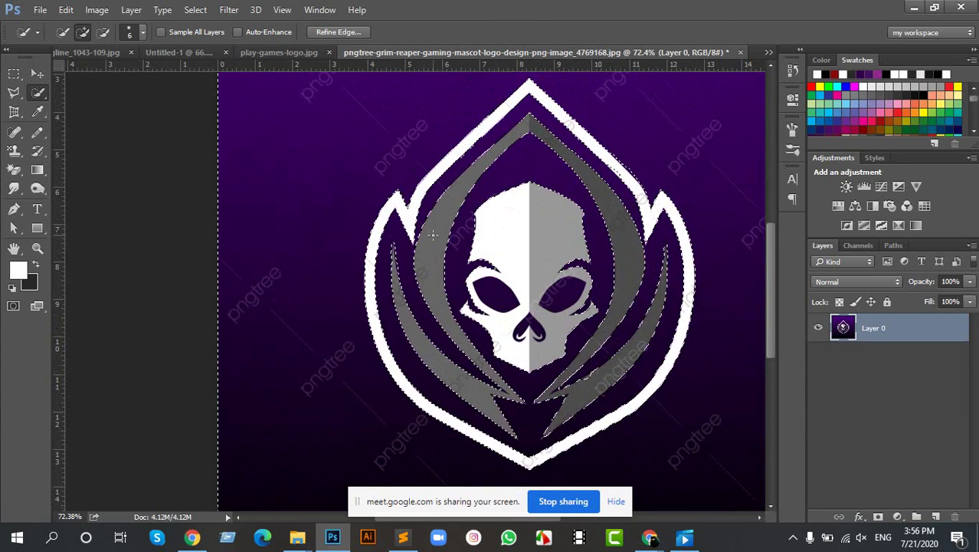
pyautogui.scroll(-2, 606, 95)
pyautogui.scroll(-1, 617, 107)
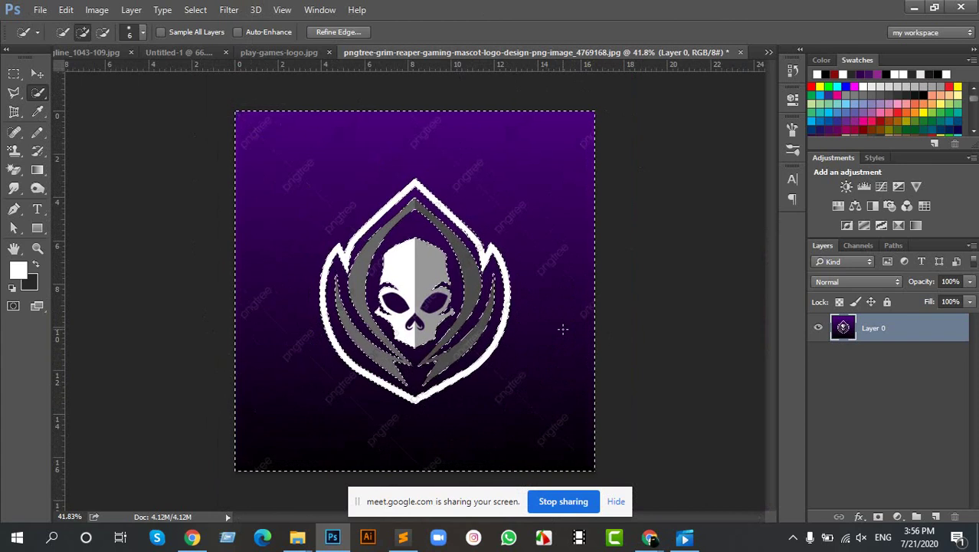
pyautogui.hotkey('ctrl', 'shift', 'i')
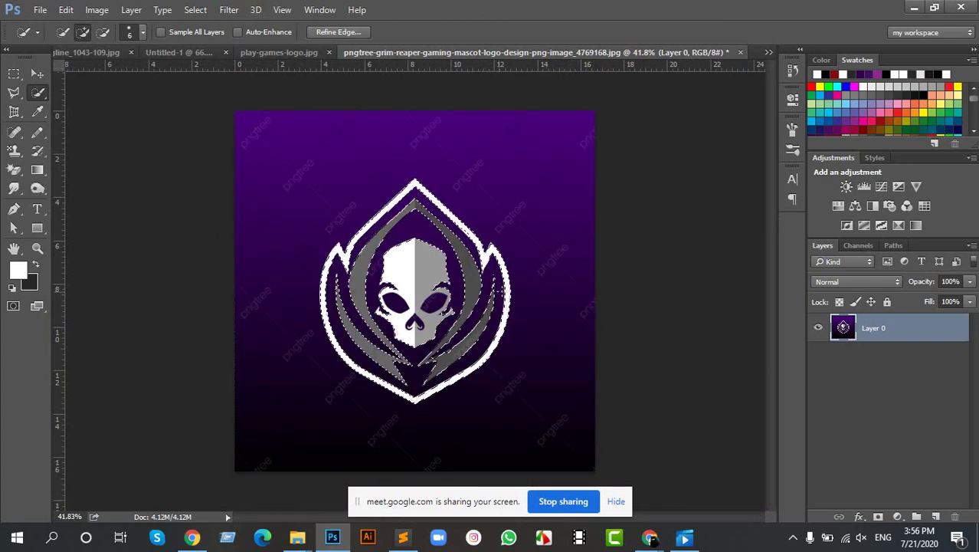
pyautogui.click(878, 517)
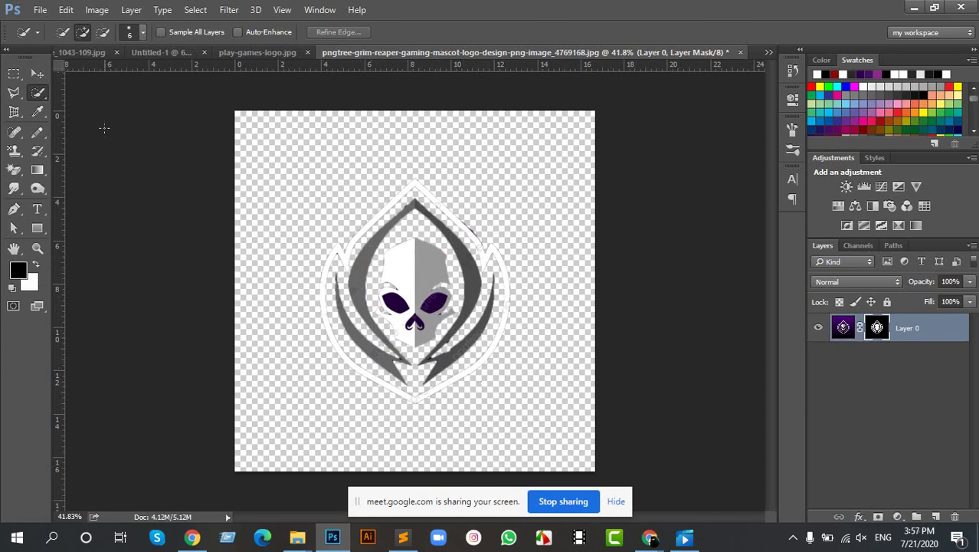
pyautogui.click(36, 72)
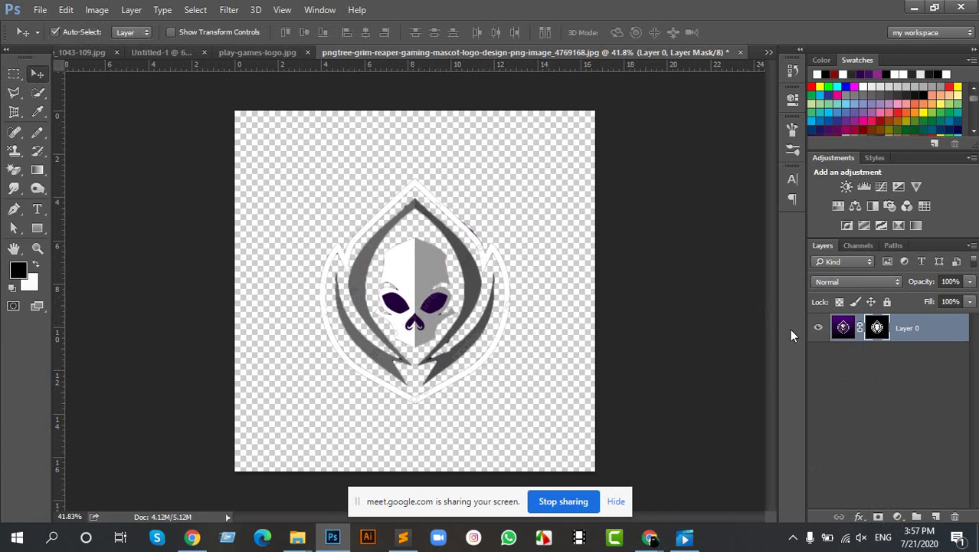
pyautogui.hotkey('ctrl', 'z')
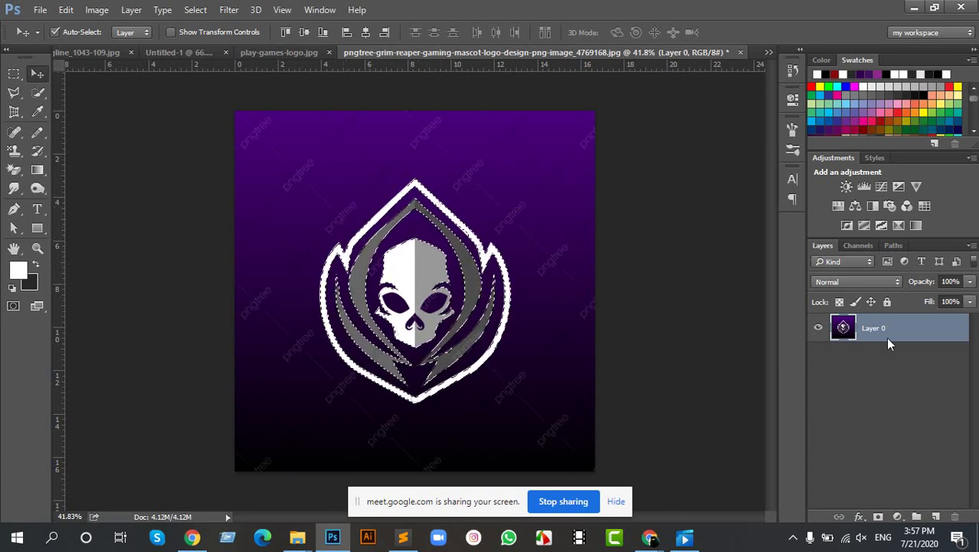
# Mask Layer 0 with the logo selection and place a solid color fill layer in #0a0a0a beneath it.
pyautogui.click(879, 517)
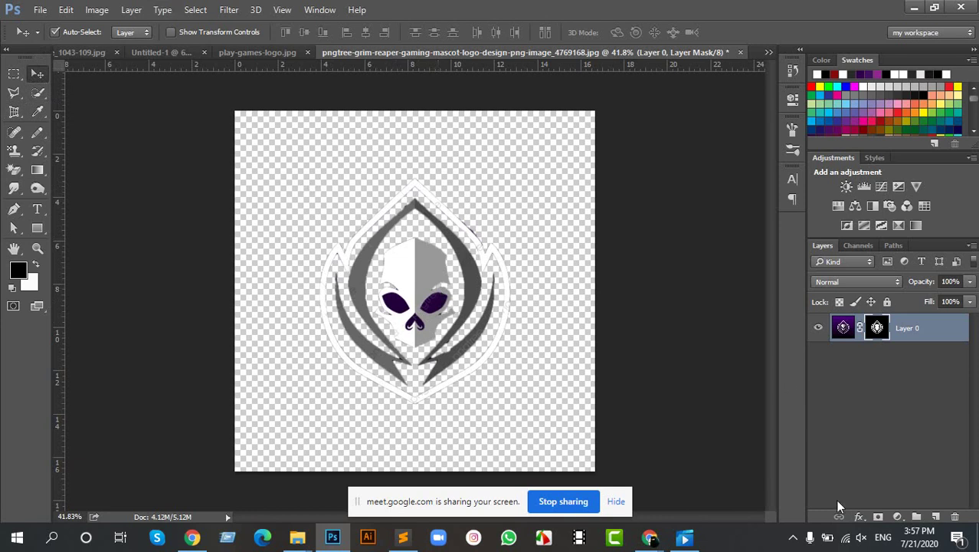
pyautogui.click(898, 517)
pyautogui.click(961, 257)
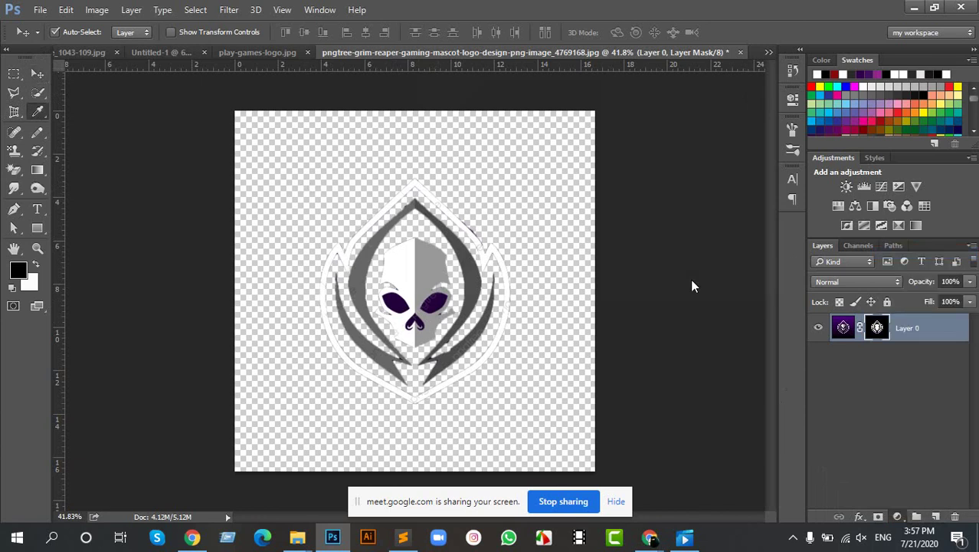
pyautogui.write('0a0a0a')
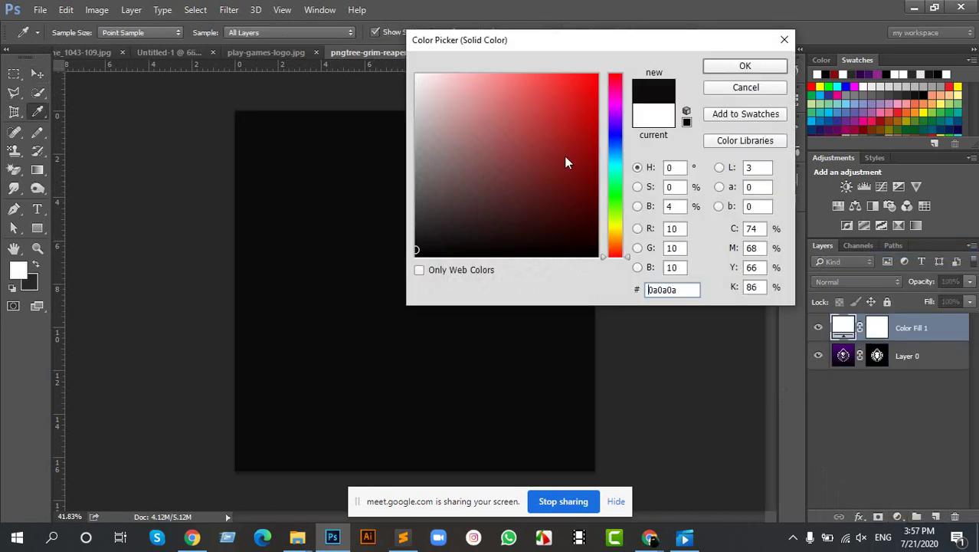
pyautogui.click(771, 67)
pyautogui.moveTo(898, 327); pyautogui.dragTo(912, 370)
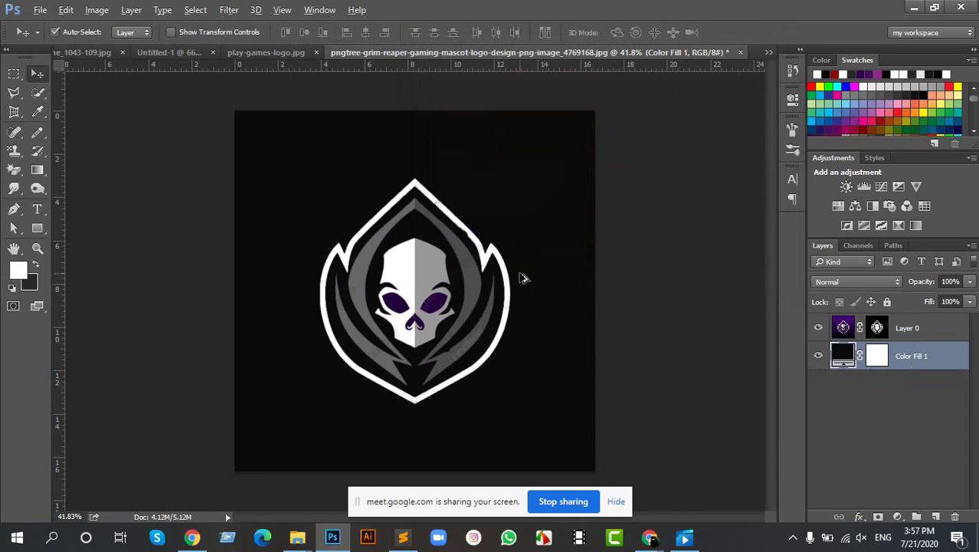
pyautogui.scroll(3, 512, 279)
pyautogui.scroll(2, 491, 223)
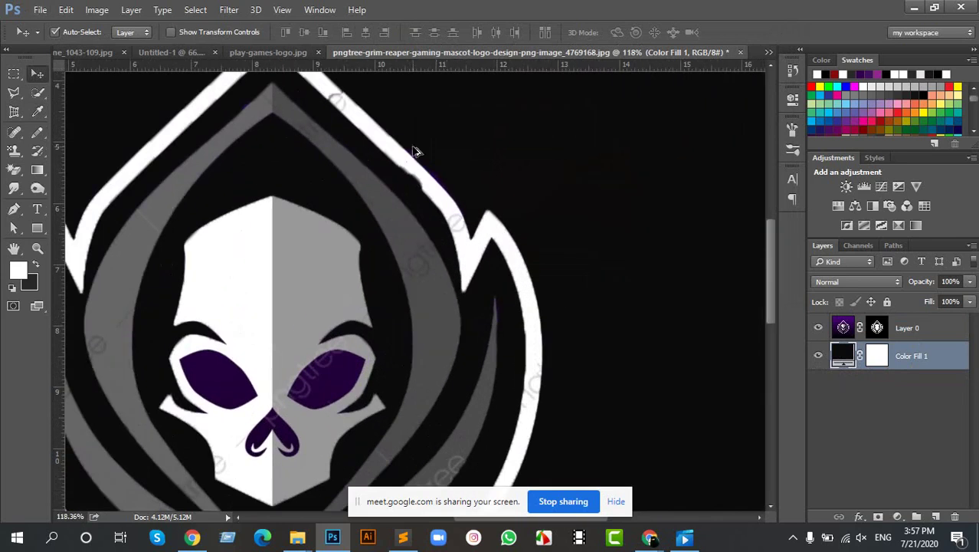
pyautogui.scroll(2, 402, 165)
pyautogui.scroll(3, 399, 184)
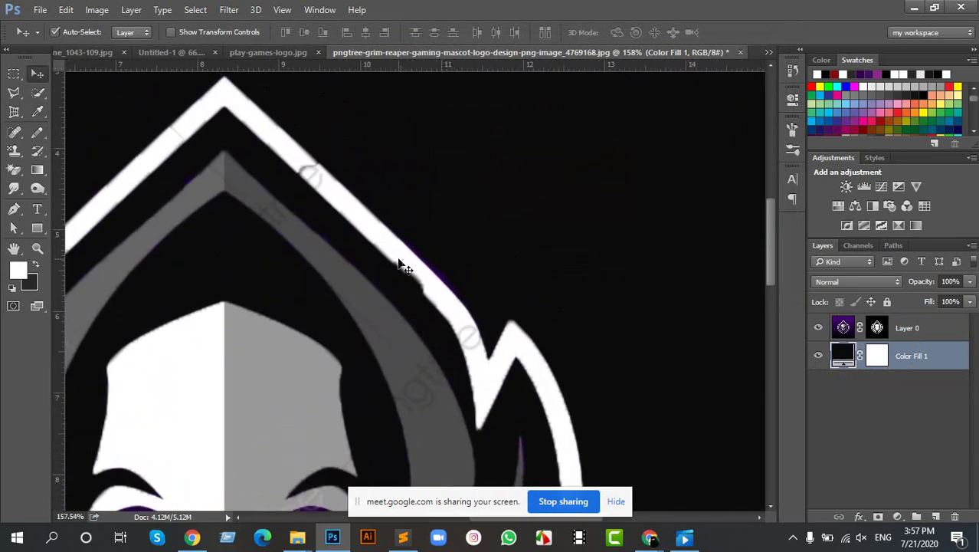
pyautogui.scroll(-3, 430, 286)
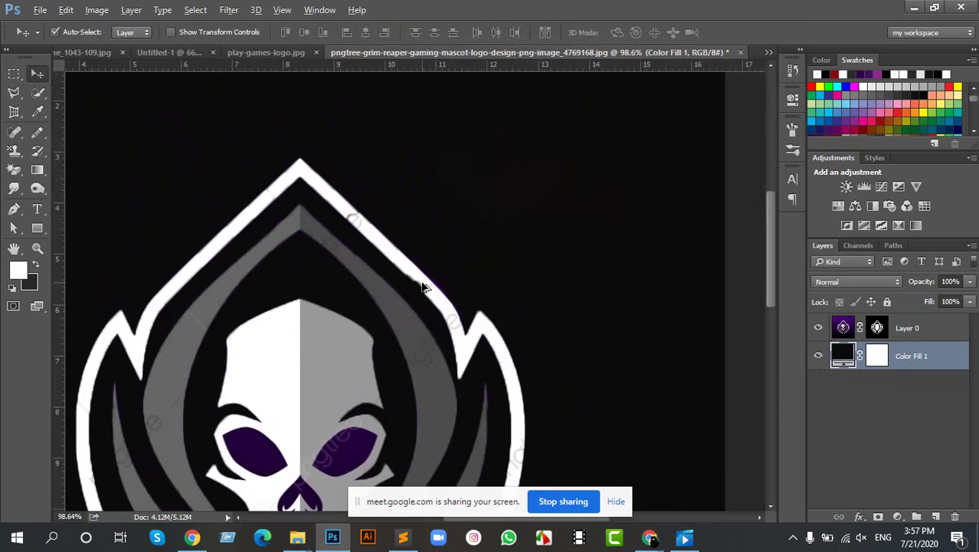
pyautogui.scroll(-3, 352, 315)
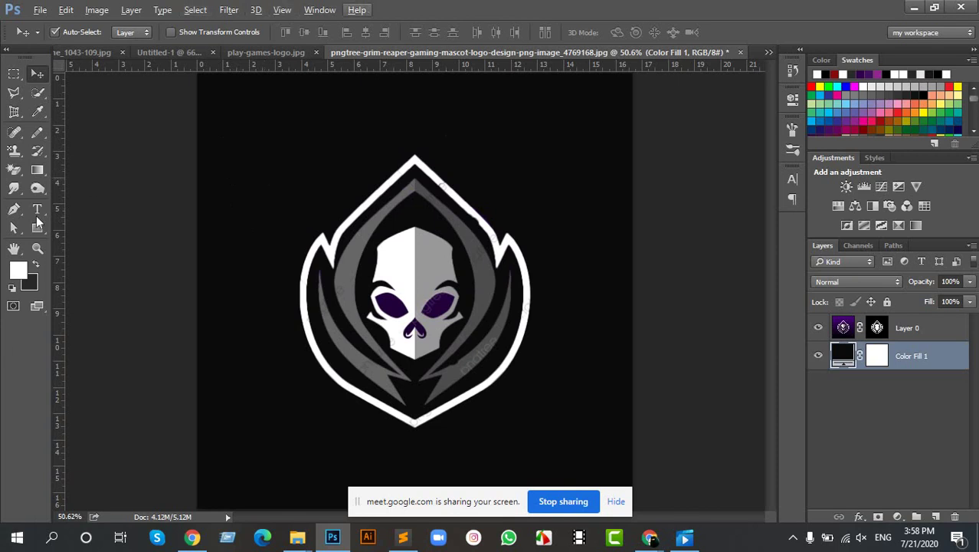
pyautogui.moveTo(14, 208)
pyautogui.mouseDown()
pyautogui.moveTo(81, 220)
pyautogui.moveTo(65, 206)
pyautogui.mouseUp()
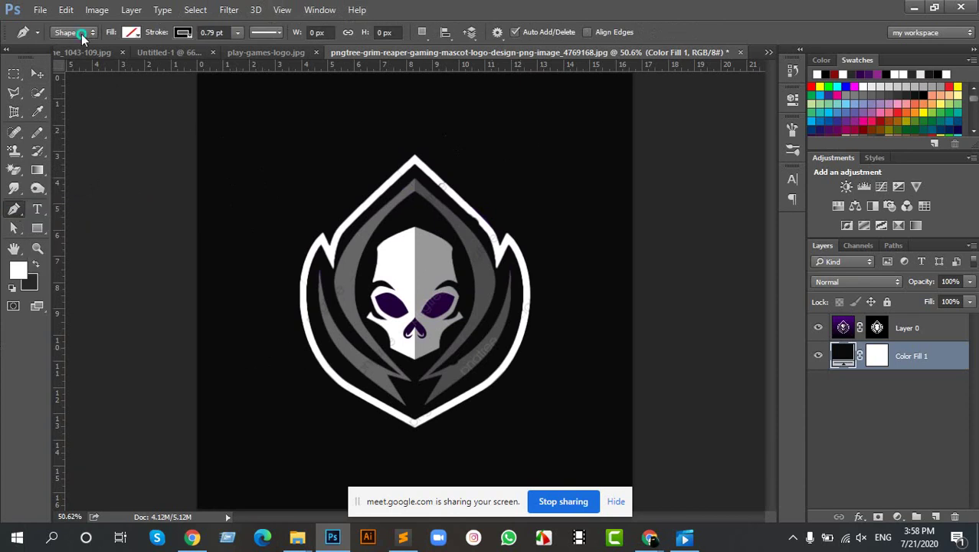
pyautogui.click(38, 72)
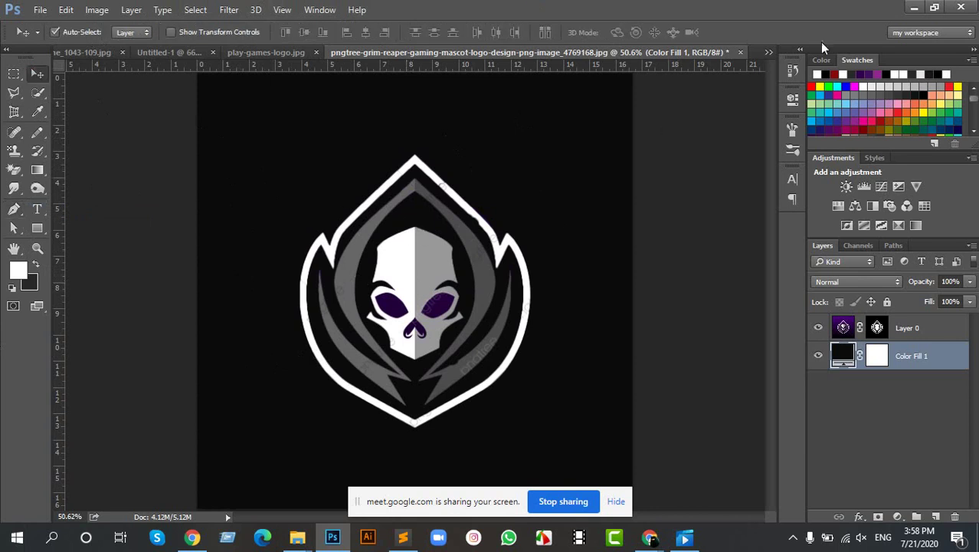
# View the design-amazon-product-package-and-images picture from the desktop, and return to the desktop.
pyautogui.click(909, 7)
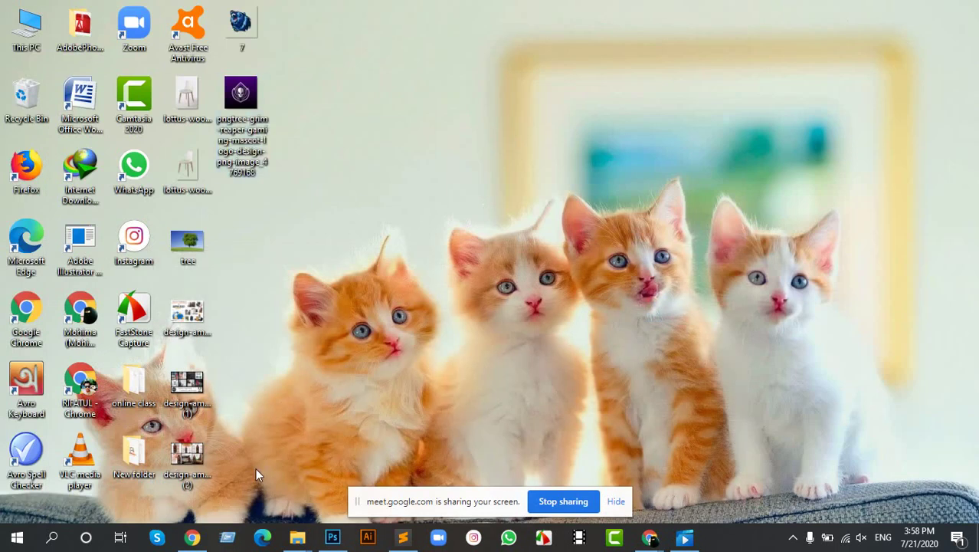
pyautogui.doubleClick(197, 309)
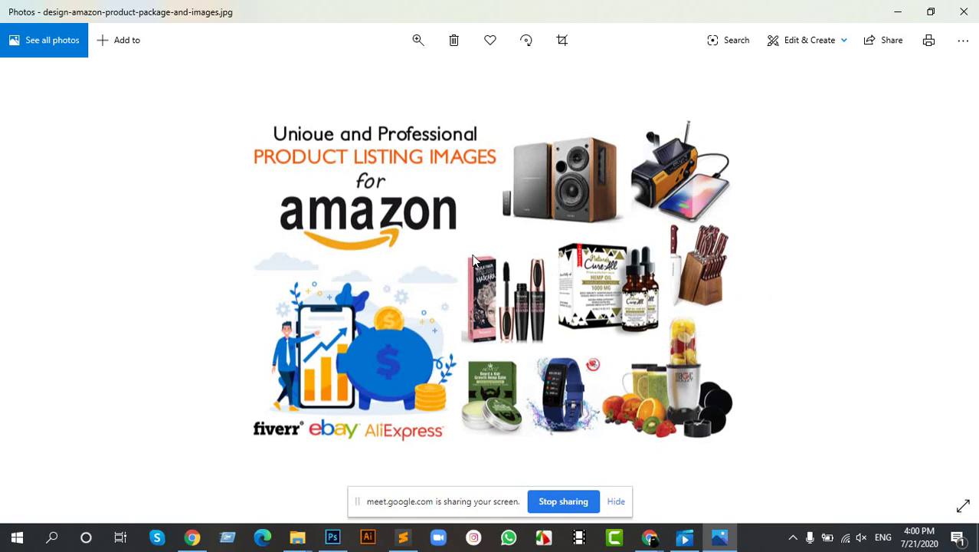
pyautogui.click(905, 10)
pyautogui.rightClick(309, 209)
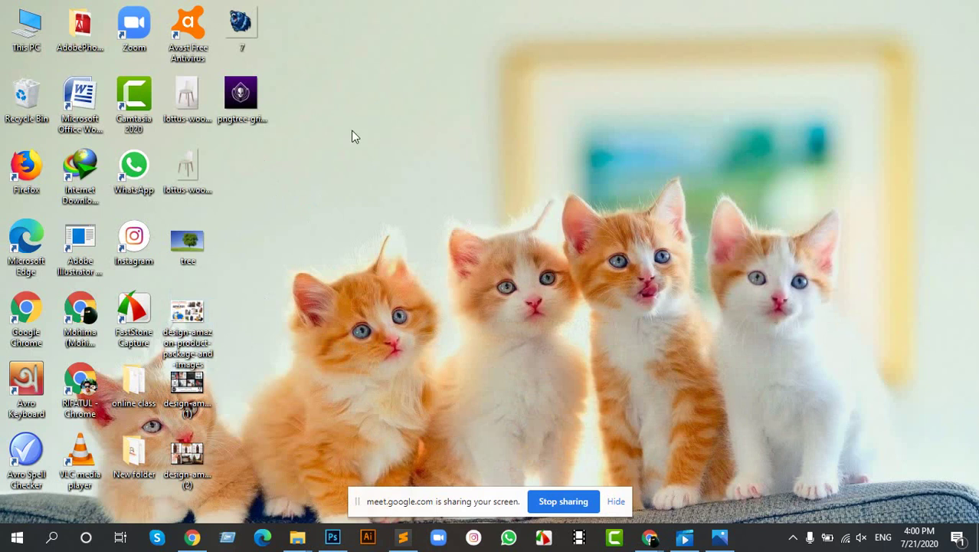
pyautogui.click(383, 251)
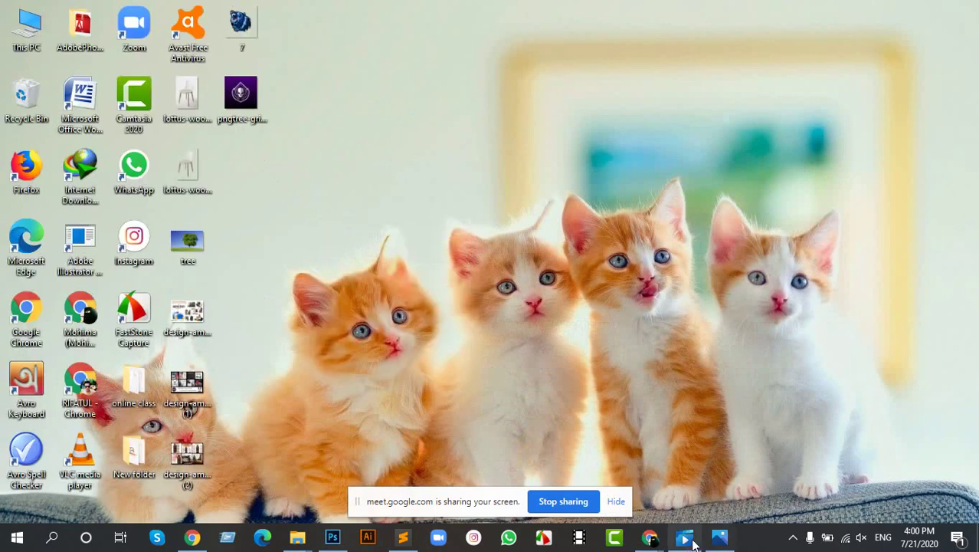
# Switch to the Chrome window with the mascot logo search and look over the sofa images and bottle images results.
pyautogui.moveTo(652, 541)
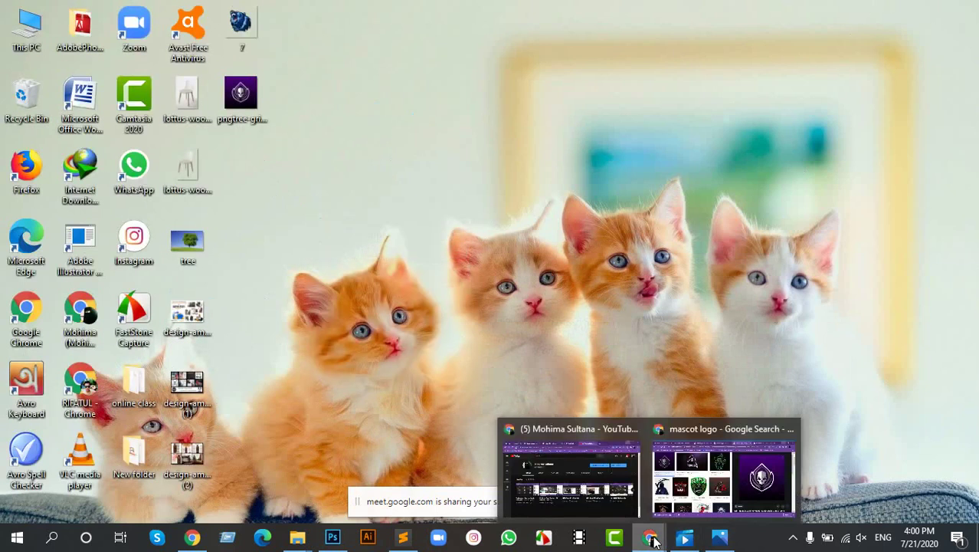
pyautogui.click(724, 479)
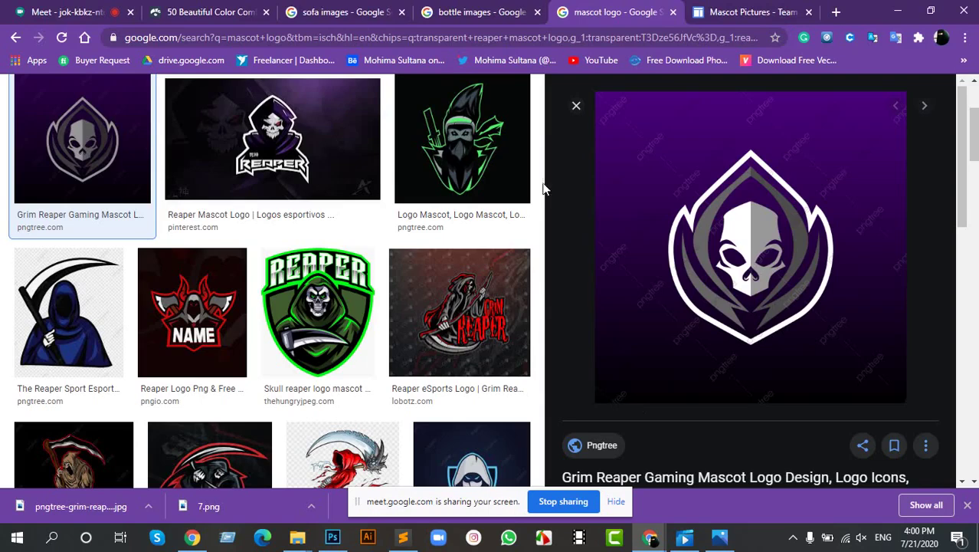
pyautogui.click(341, 12)
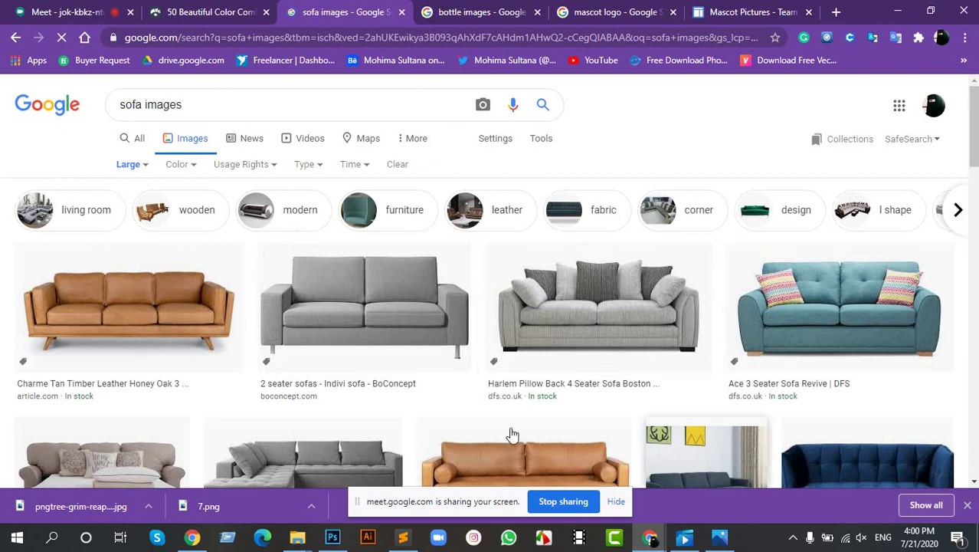
pyautogui.scroll(-3, 408, 422)
pyautogui.scroll(3, 408, 422)
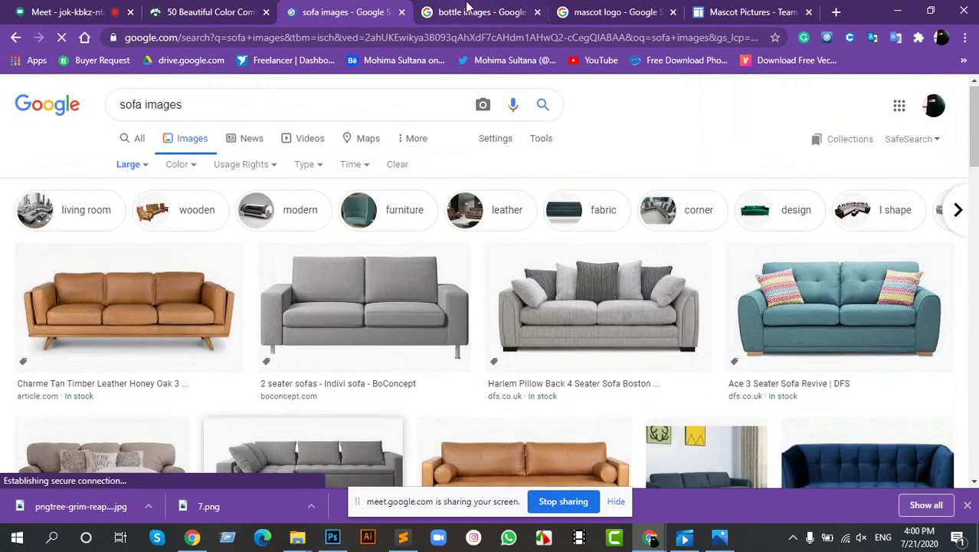
pyautogui.click(460, 16)
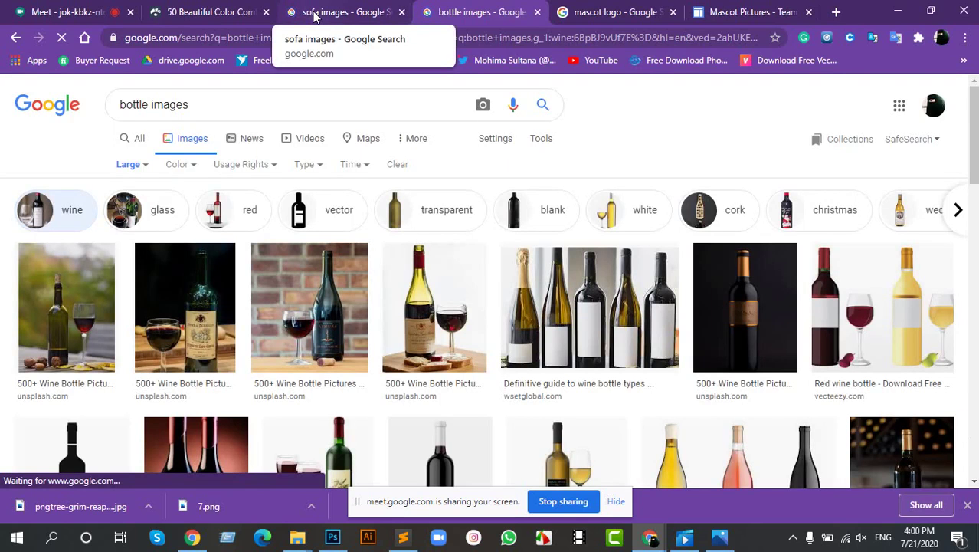
# Find the white Utopia Sofa photo in the sofa images results and open its Living Spaces product page.
pyautogui.click(315, 17)
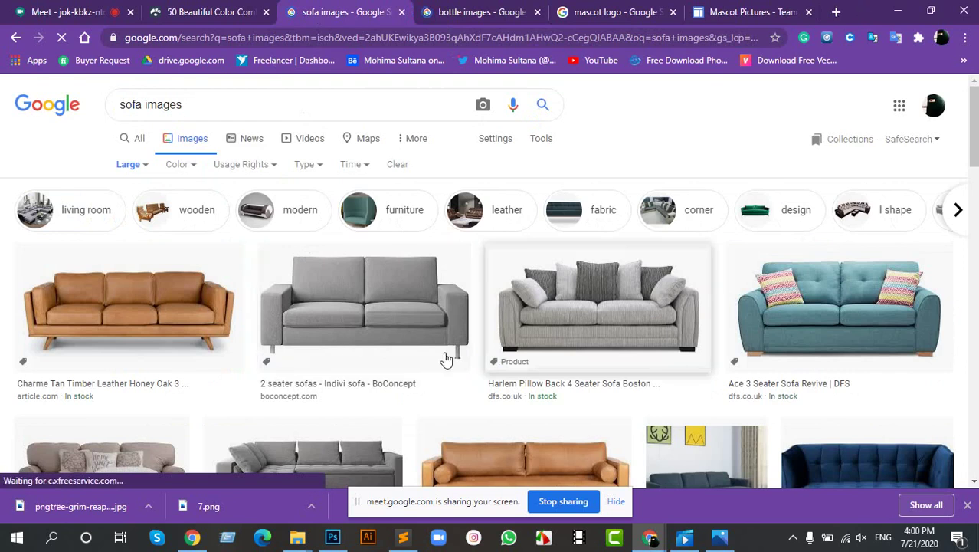
pyautogui.scroll(-5, 449, 355)
pyautogui.scroll(2, 469, 279)
pyautogui.scroll(3, 469, 279)
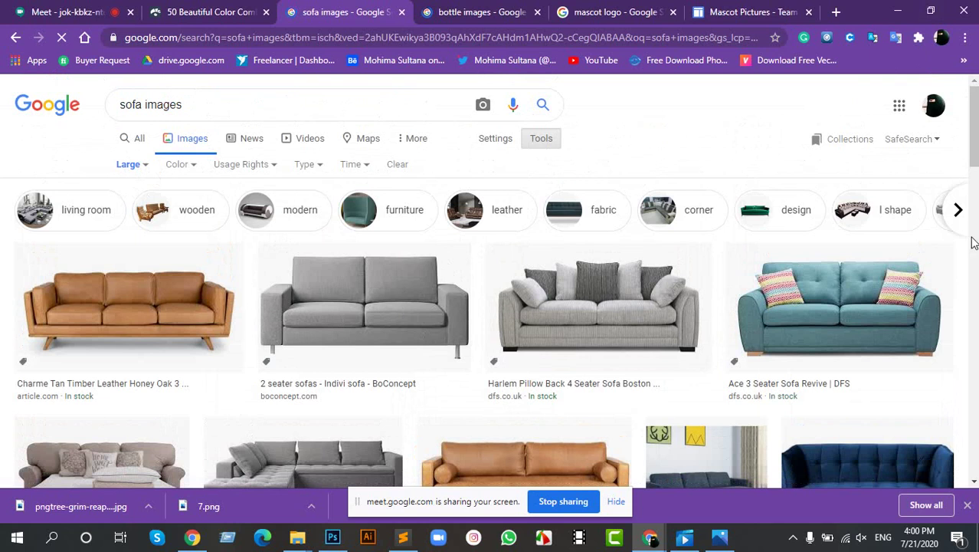
pyautogui.scroll(-10, 536, 349)
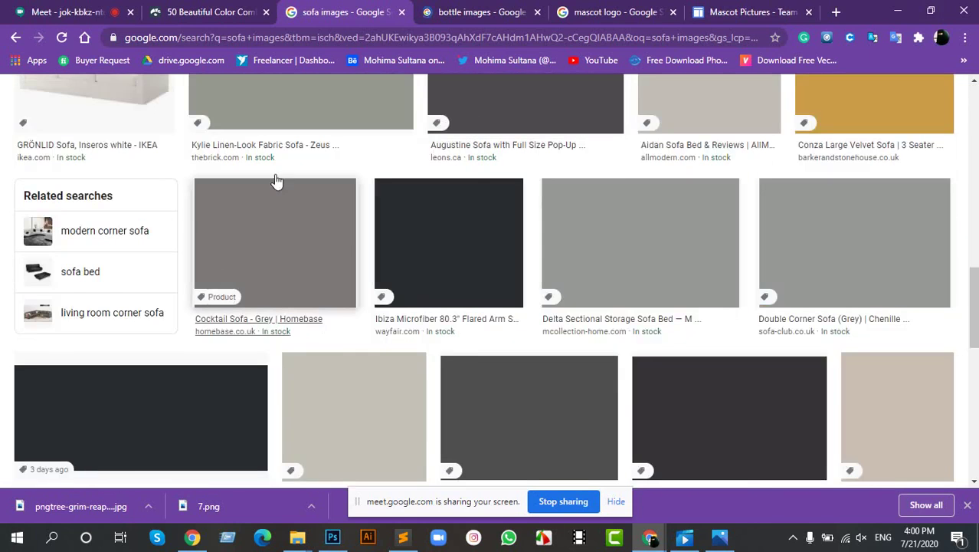
pyautogui.scroll(2, 555, 273)
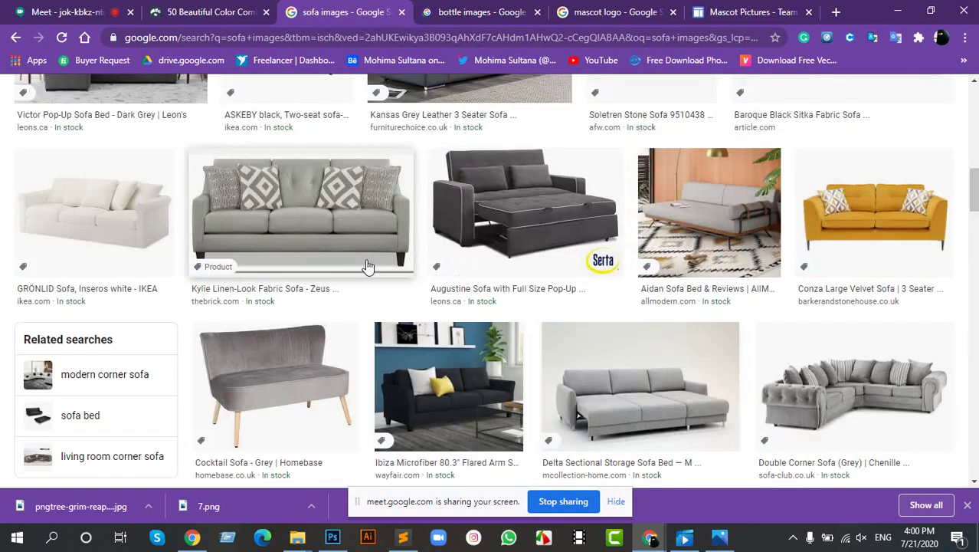
pyautogui.scroll(-5, 488, 334)
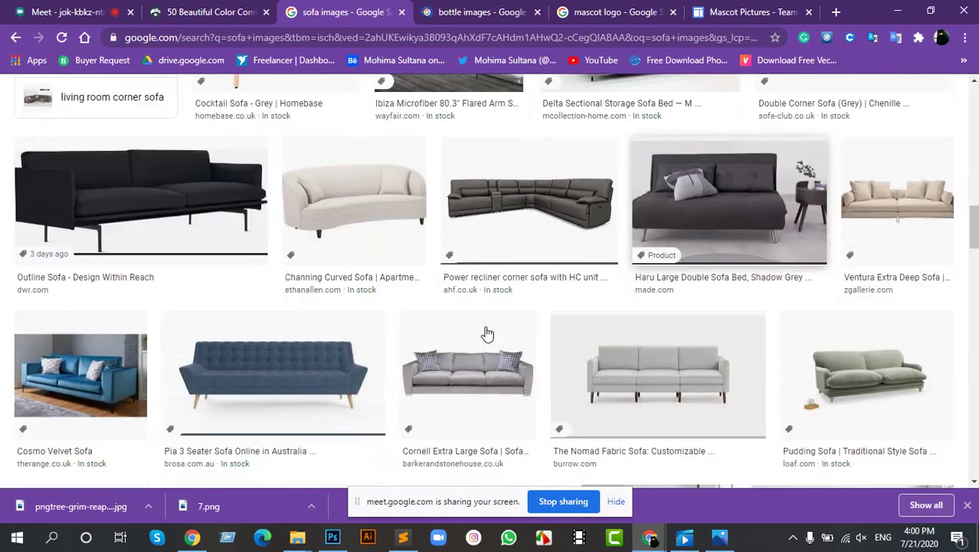
pyautogui.scroll(-5, 553, 367)
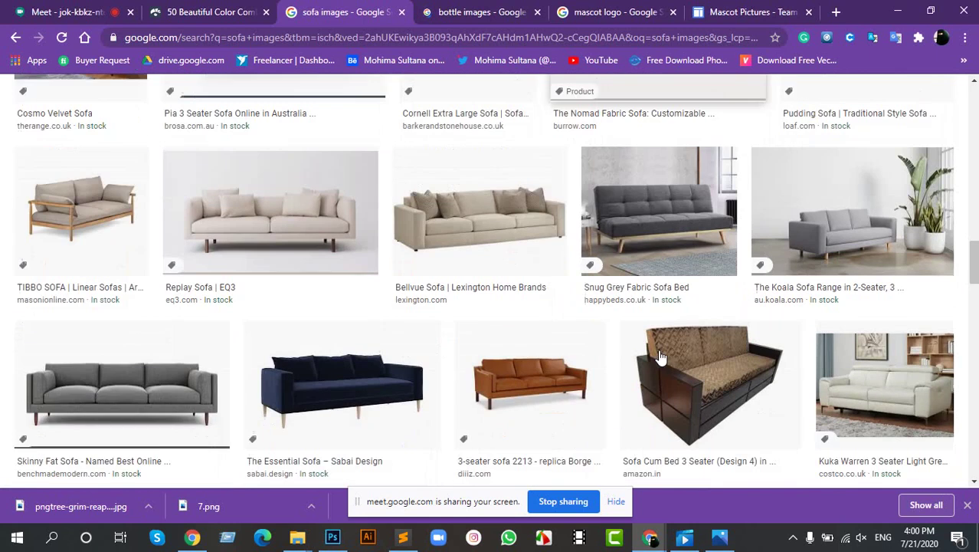
pyautogui.scroll(-4, 649, 356)
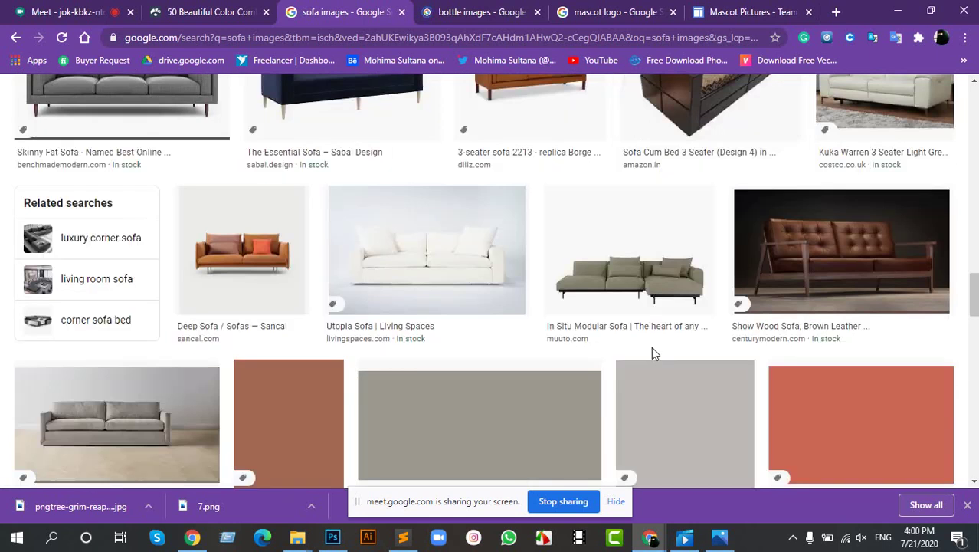
pyautogui.scroll(-1, 651, 352)
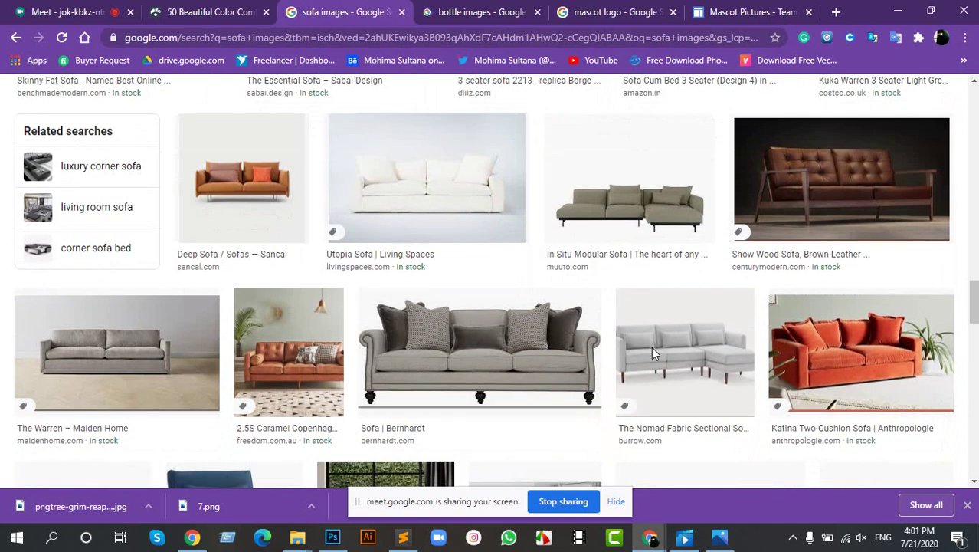
pyautogui.click(456, 180)
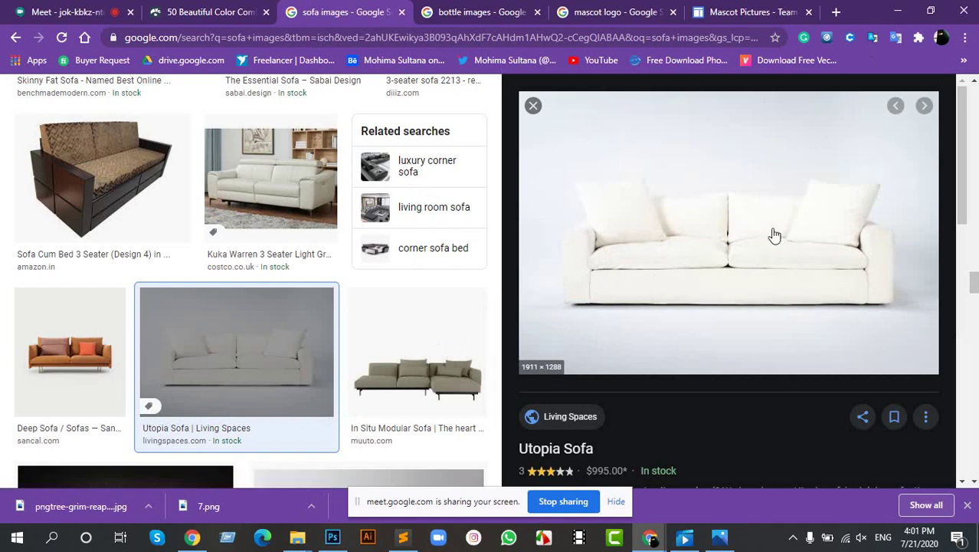
pyautogui.click(727, 268)
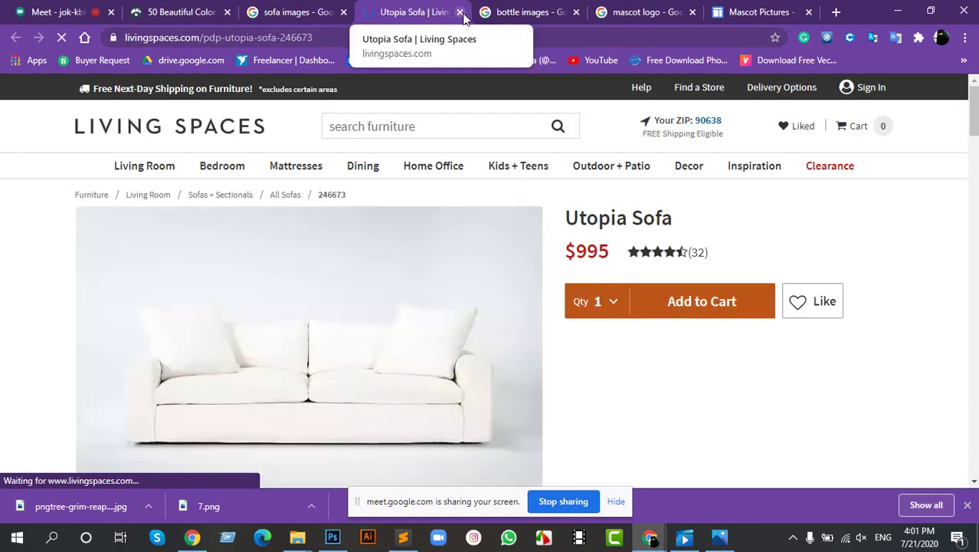
pyautogui.rightClick(351, 286)
pyautogui.click(424, 313)
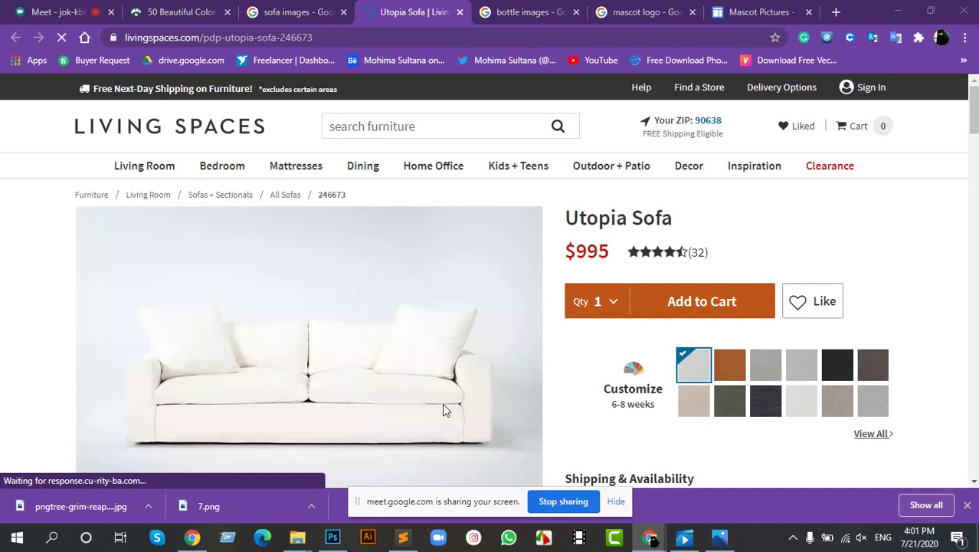
pyautogui.hotkey('ctrl', 's')
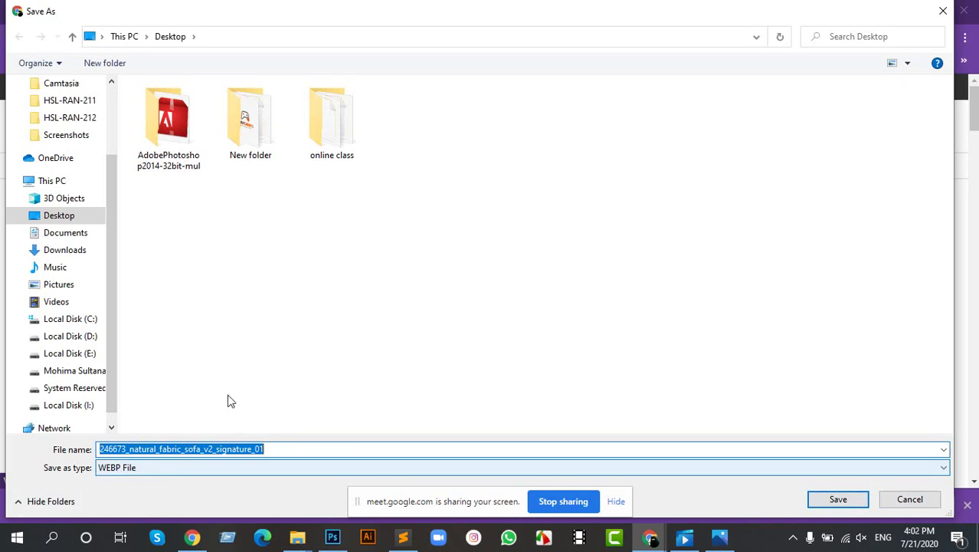
pyautogui.click(944, 11)
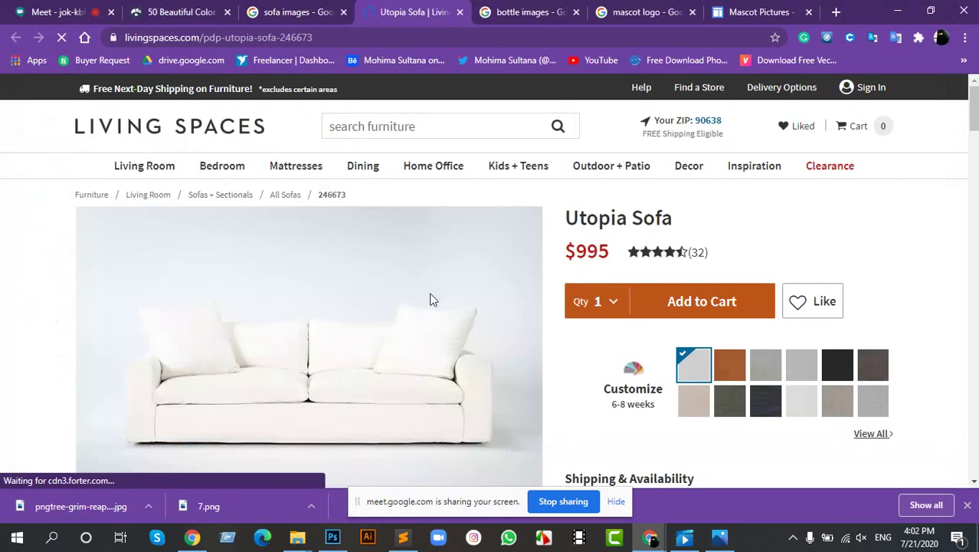
# Copy the Utopia Sofa photo from the product page and paste it into the reaper logo document in Photoshop.
pyautogui.rightClick(328, 343)
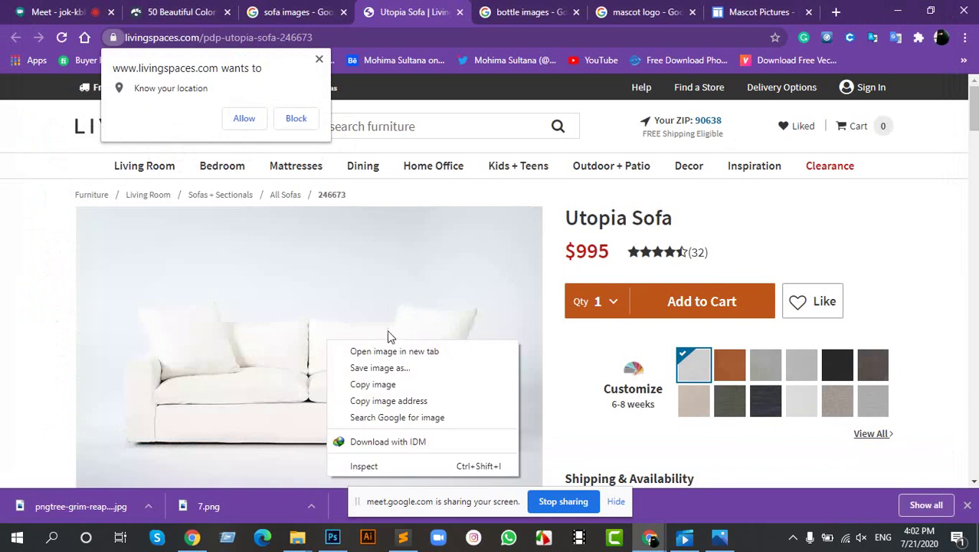
pyautogui.click(375, 387)
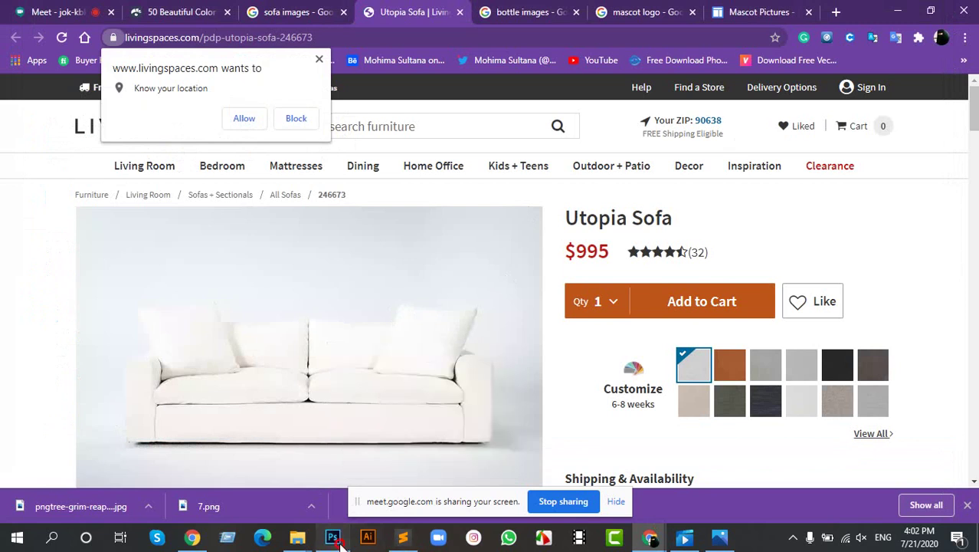
pyautogui.hotkey('alt', 'Tab')
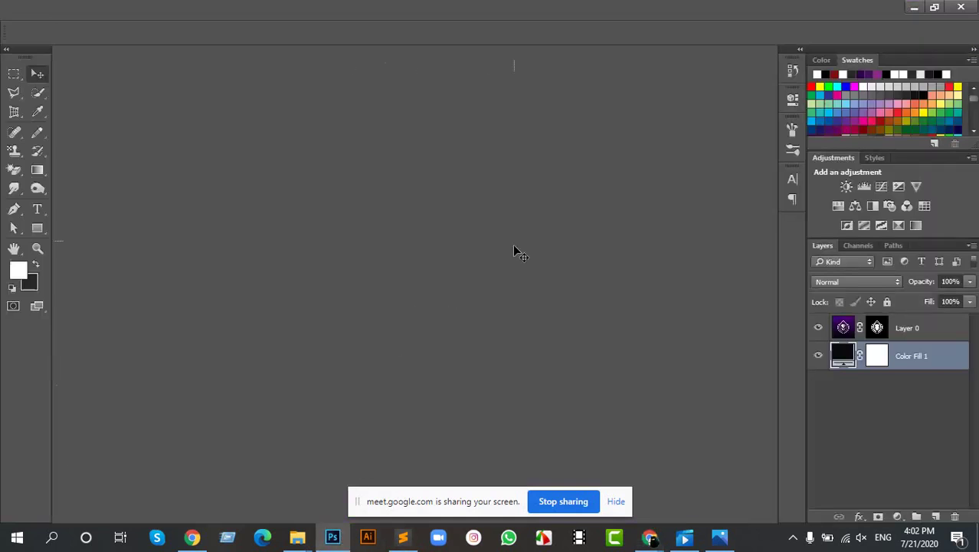
pyautogui.hotkey('ctrl', 'v')
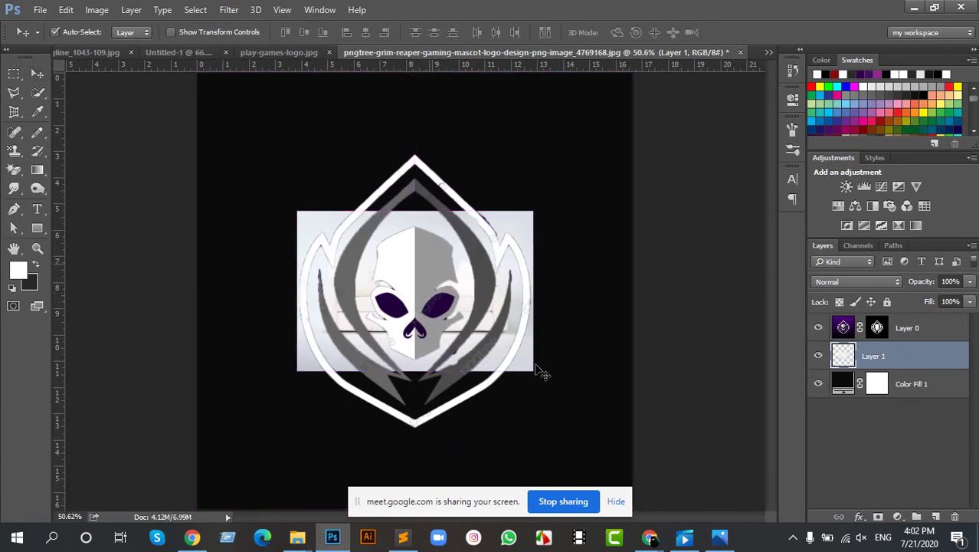
# Scale the pasted sofa photo to about 185% so it spans the canvas width, and hide the reaper logo on Layer 0.
pyautogui.hotkey('ctrl', 't')
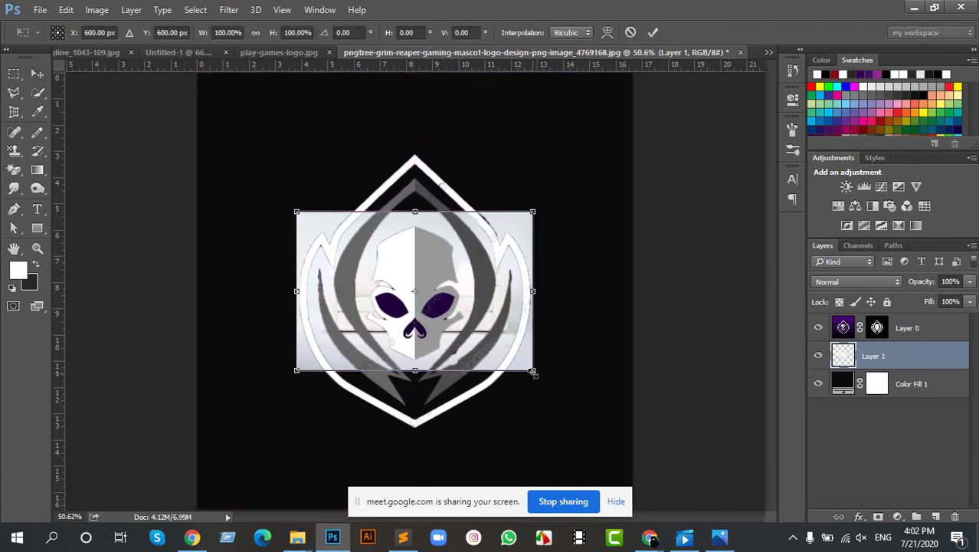
pyautogui.moveTo(534, 371); pyautogui.dragTo(633, 441)
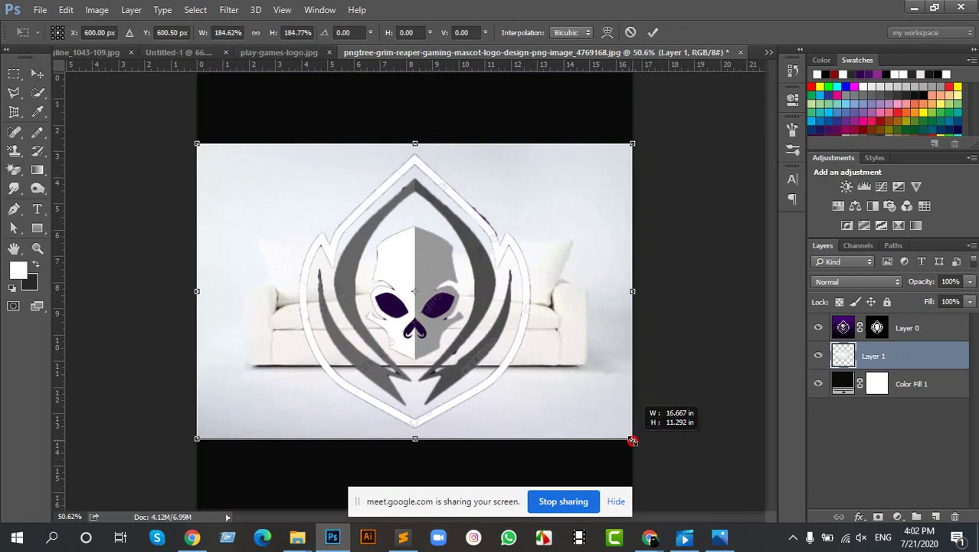
pyautogui.click(653, 33)
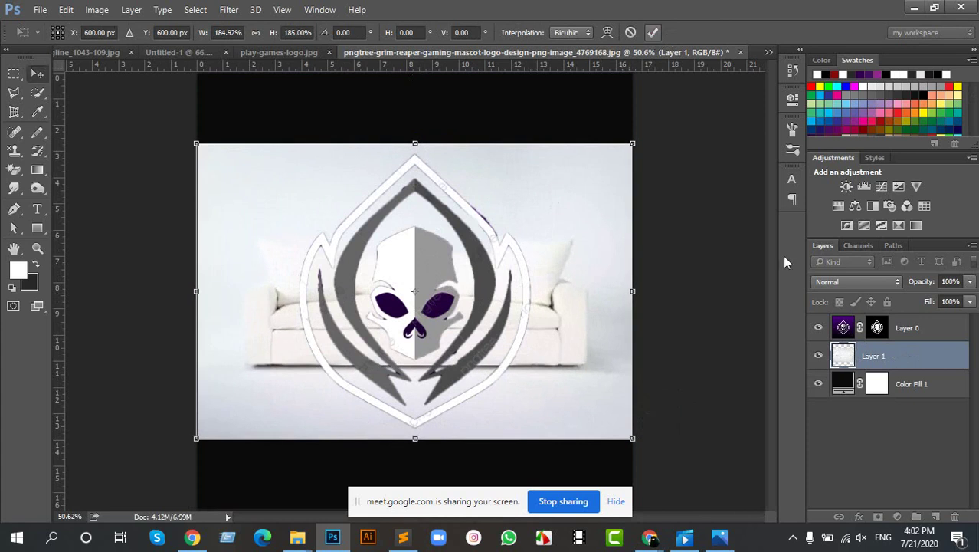
pyautogui.click(819, 327)
pyautogui.scroll(1, 502, 248)
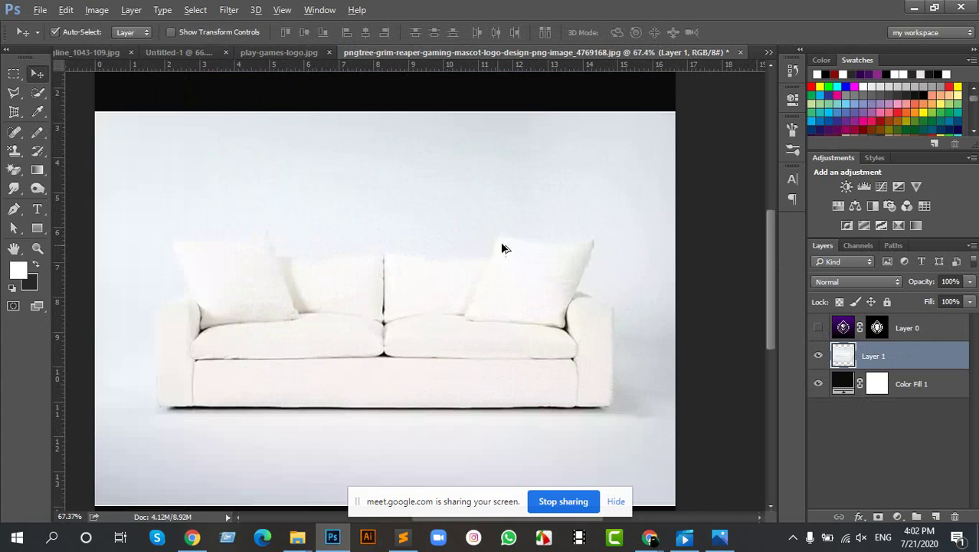
# Compare the Magic Wand and Quick Selection tools and examine the pale edges between the sofa cushions and the background.
pyautogui.scroll(1, 376, 284)
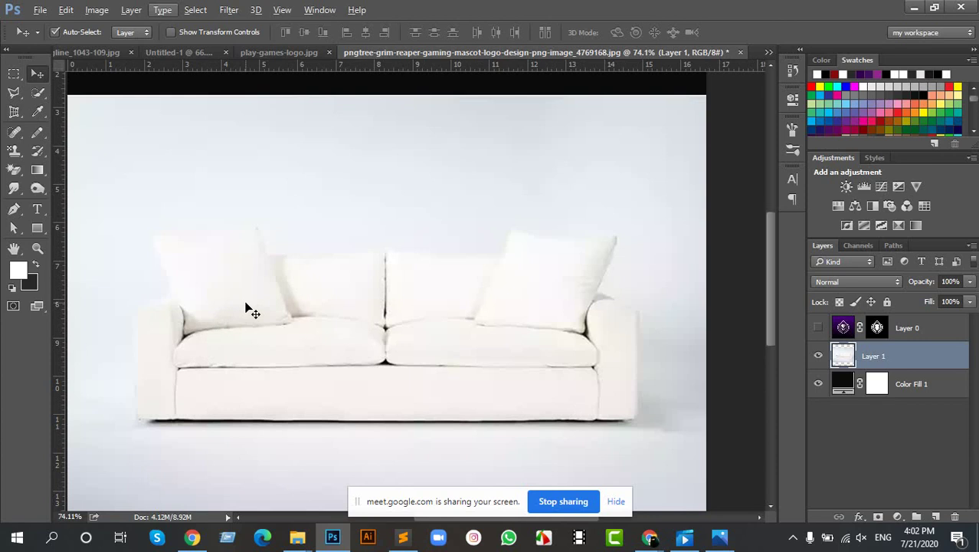
pyautogui.rightClick(41, 92)
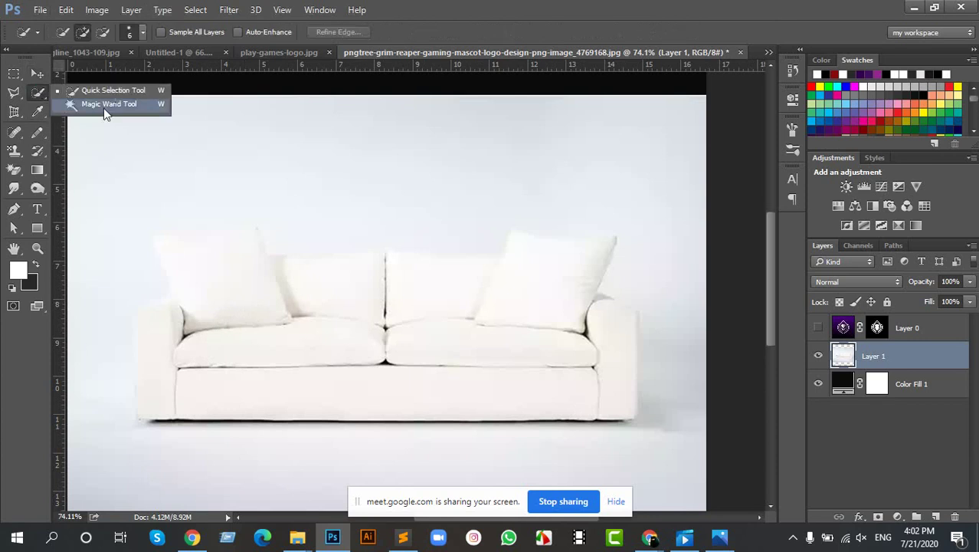
pyautogui.click(96, 103)
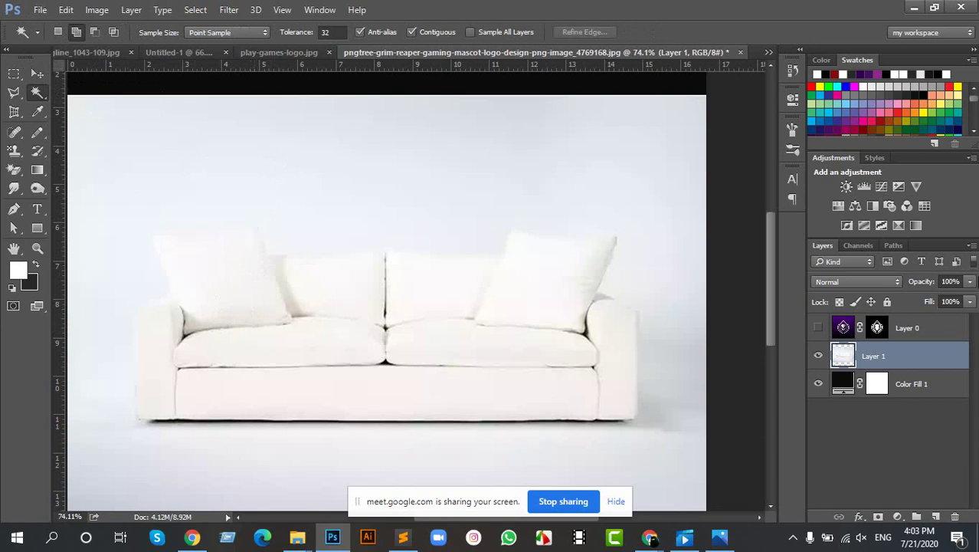
pyautogui.rightClick(38, 93)
pyautogui.click(83, 91)
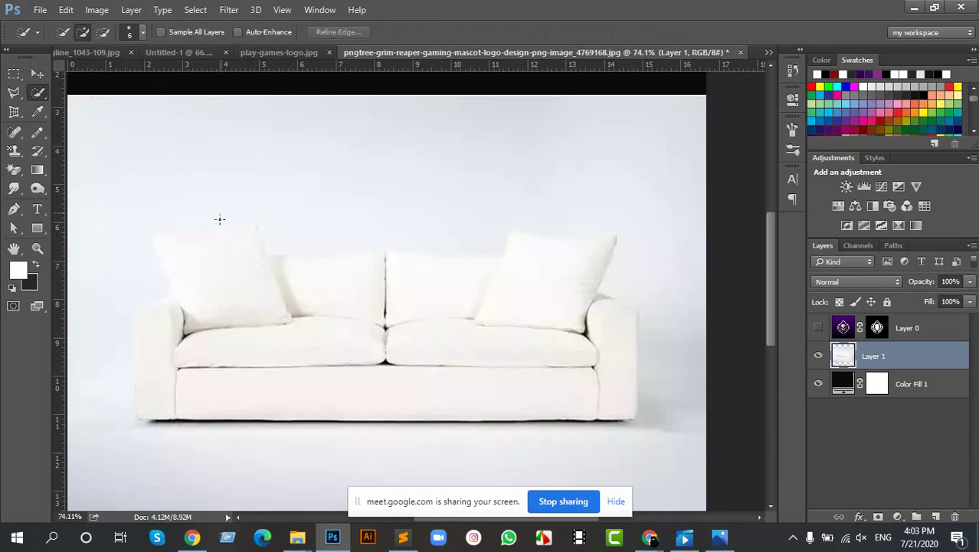
pyautogui.scroll(5, 207, 223)
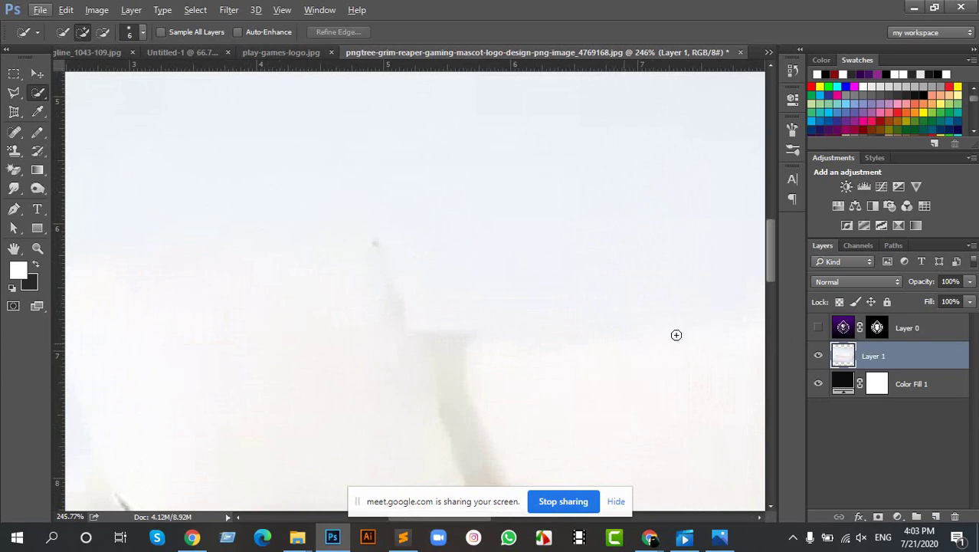
pyautogui.scroll(-3, 354, 347)
pyautogui.scroll(-3, 348, 353)
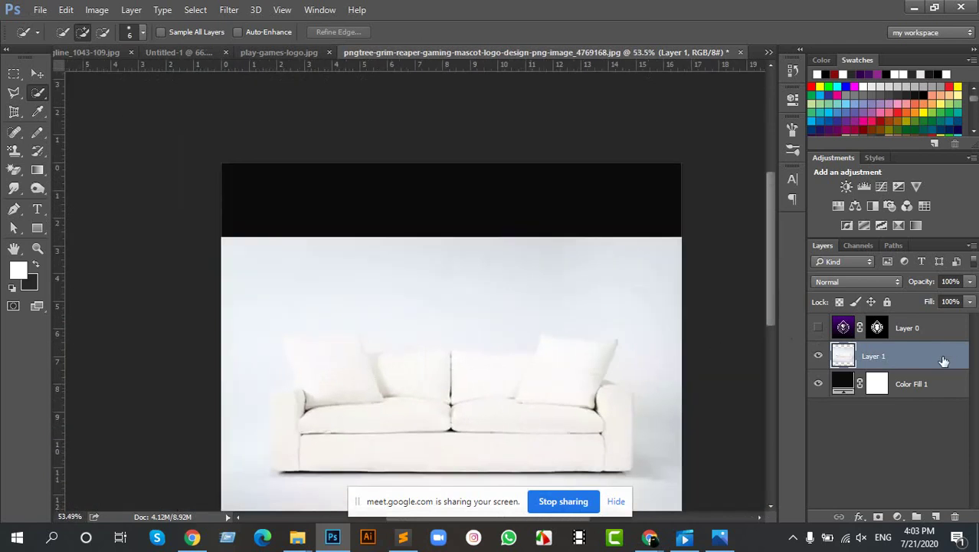
# Try hiding Layer 1's brightest tones by setting the Blend If white limit for This Layer to 247, and discard the change.
pyautogui.rightClick(939, 359)
pyautogui.click(712, 95)
pyautogui.moveTo(451, 41); pyautogui.dragTo(760, 37)
pyautogui.moveTo(868, 300)
pyautogui.mouseDown()
pyautogui.moveTo(846, 302)
pyautogui.moveTo(862, 302)
pyautogui.mouseUp()
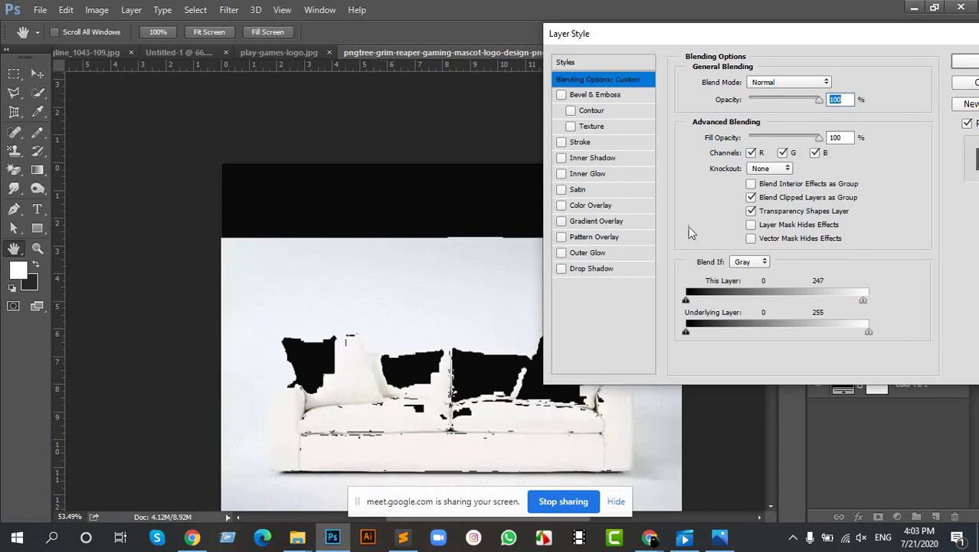
pyautogui.moveTo(827, 42); pyautogui.dragTo(564, 115)
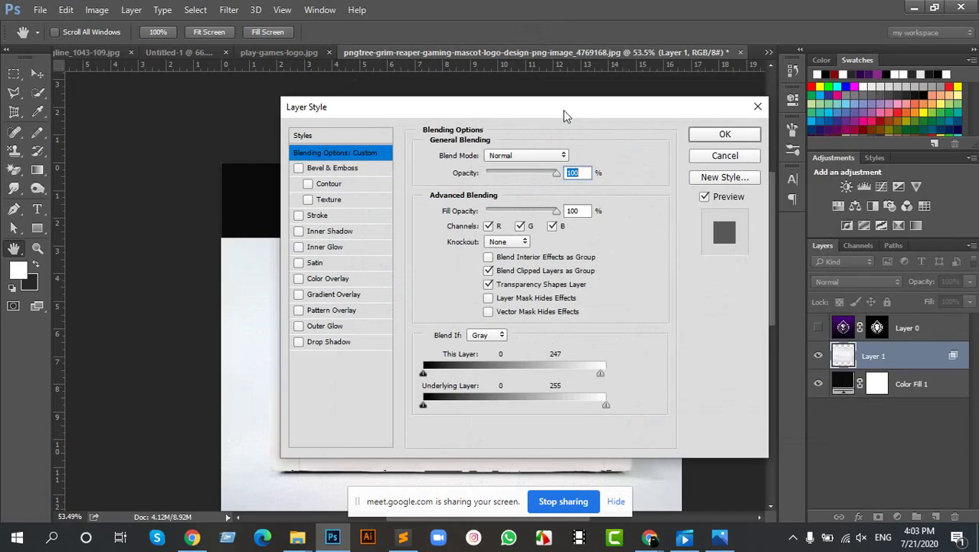
pyautogui.click(725, 155)
# Preview a Color Range selection of the shadows in the sofa photo and cancel it.
pyautogui.click(196, 9)
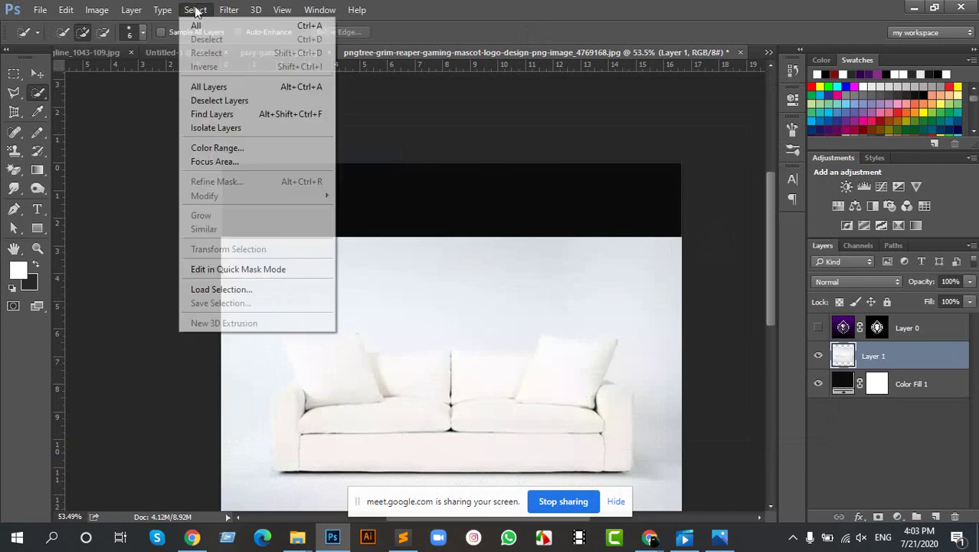
pyautogui.click(225, 147)
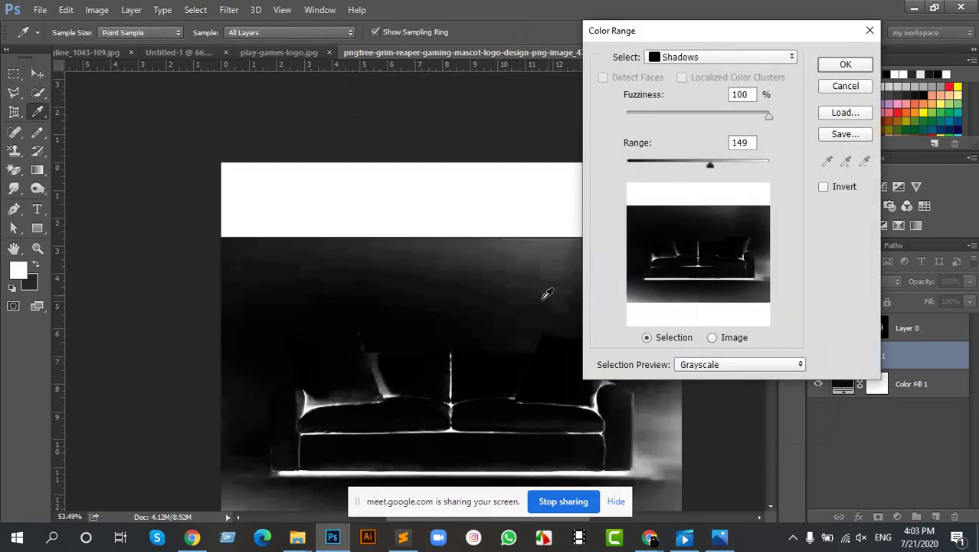
pyautogui.click(845, 86)
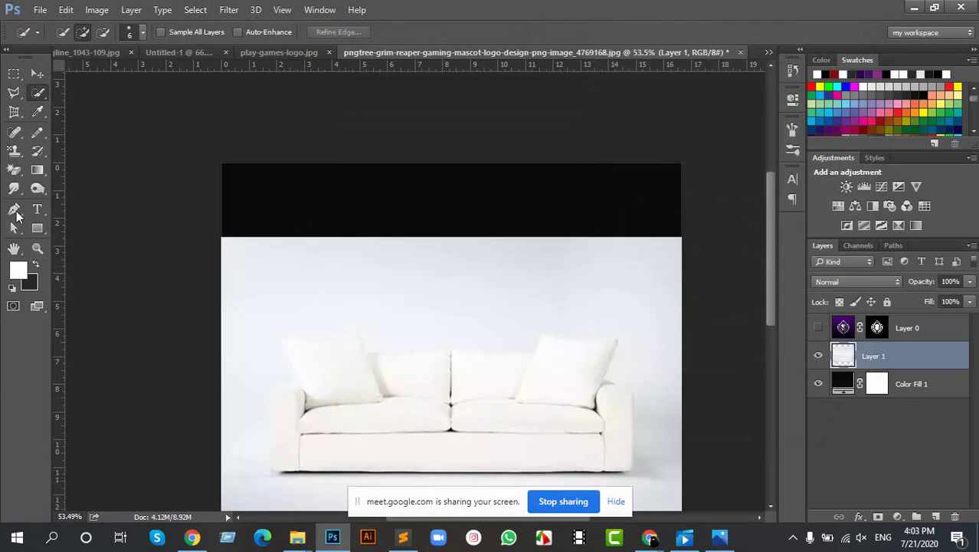
# Choose the Pen tool and examine the sofa's faint outline around its cushions and armrests.
pyautogui.moveTo(14, 209); pyautogui.dragTo(91, 209)
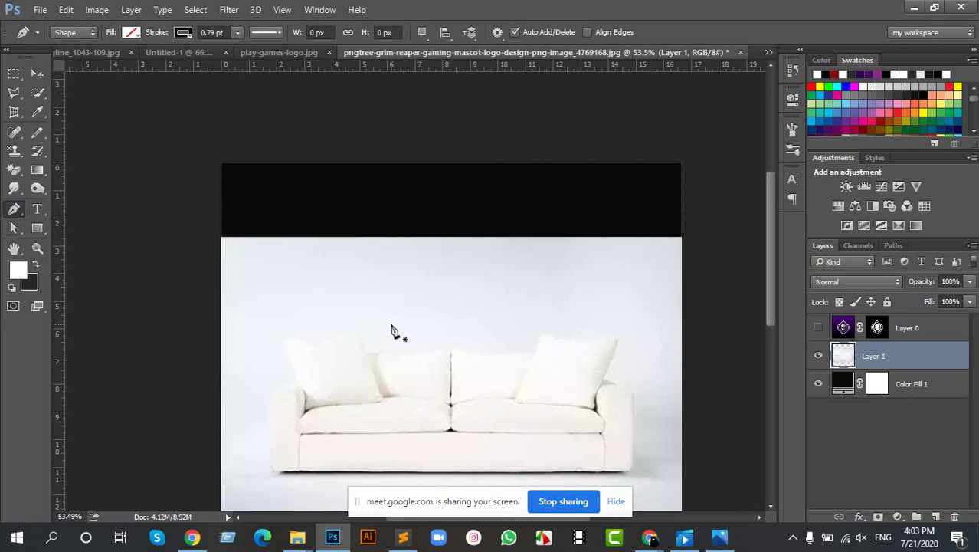
pyautogui.scroll(-2, 399, 341)
pyautogui.scroll(2, 475, 314)
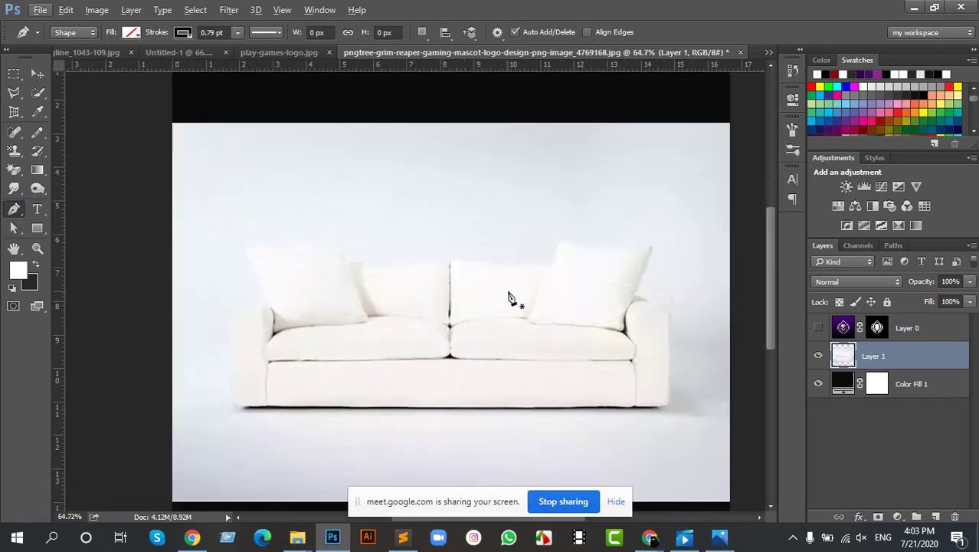
pyautogui.scroll(2, 259, 326)
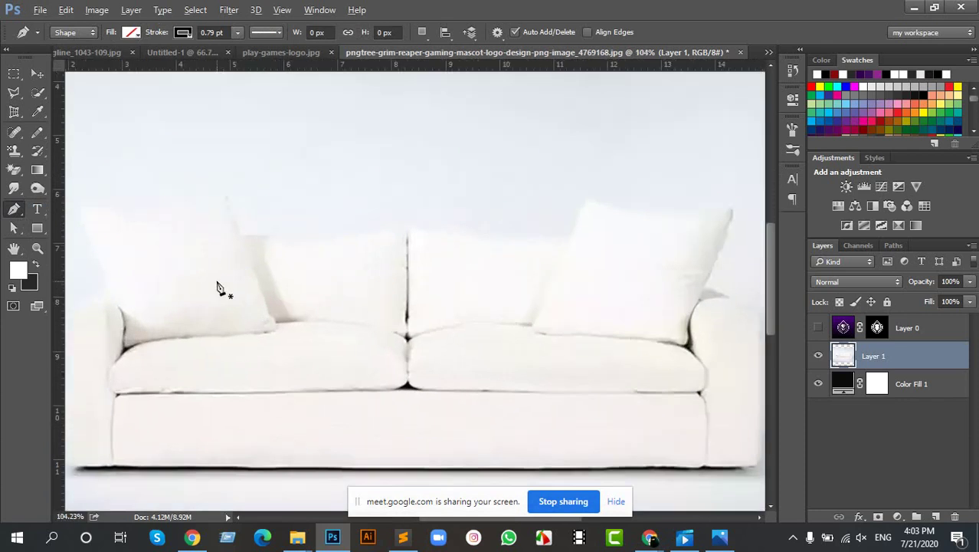
pyautogui.scroll(3, 253, 272)
pyautogui.scroll(-3, 310, 242)
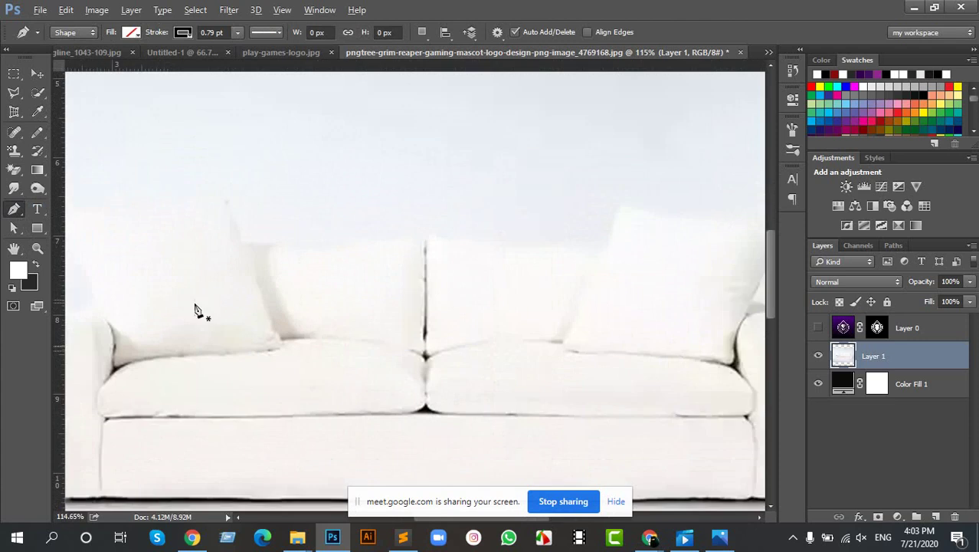
pyautogui.moveTo(112, 364); pyautogui.dragTo(256, 311)
pyautogui.scroll(3, 204, 303)
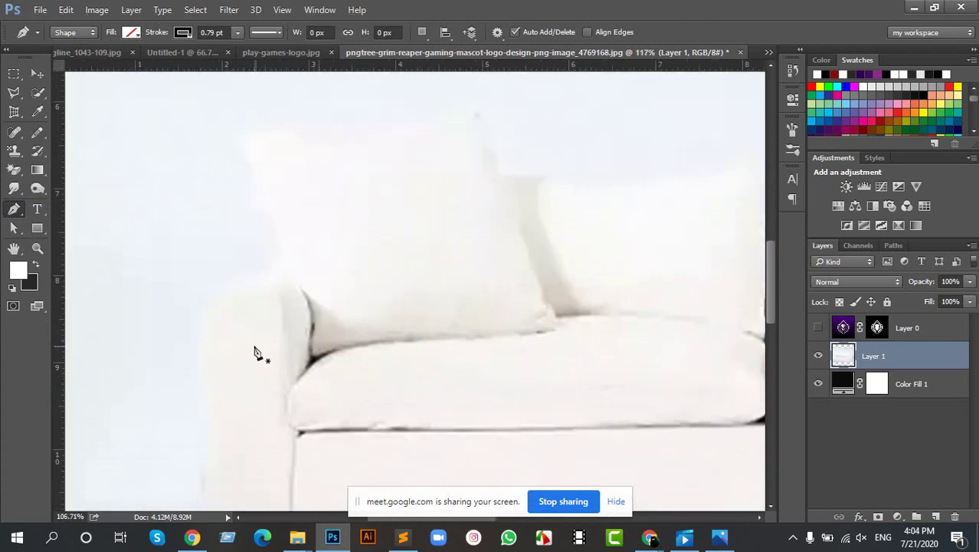
pyautogui.scroll(-3, 258, 351)
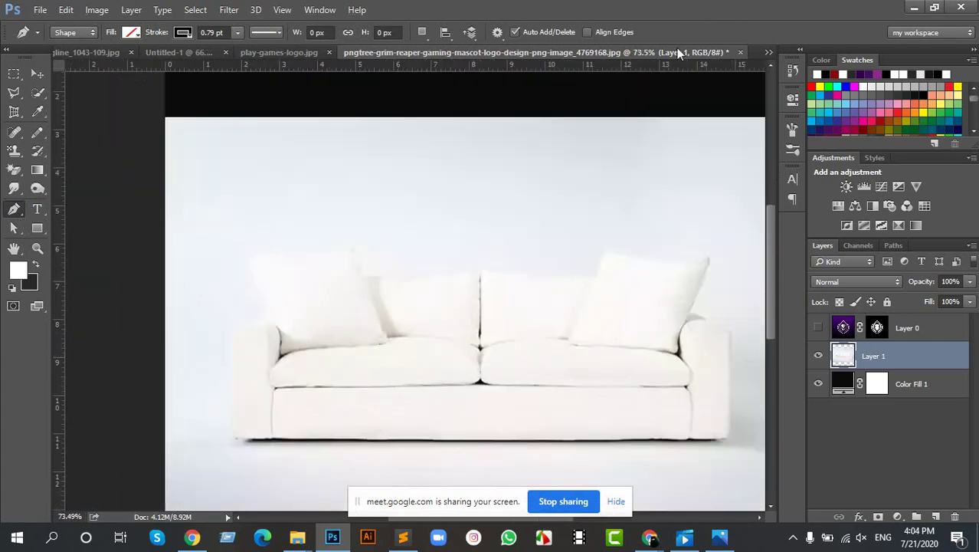
# Open the lottus-wood-chair-enea-design-8-1067x1600.jpg image from the desktop in Photoshop as its own document.
pyautogui.click(917, 9)
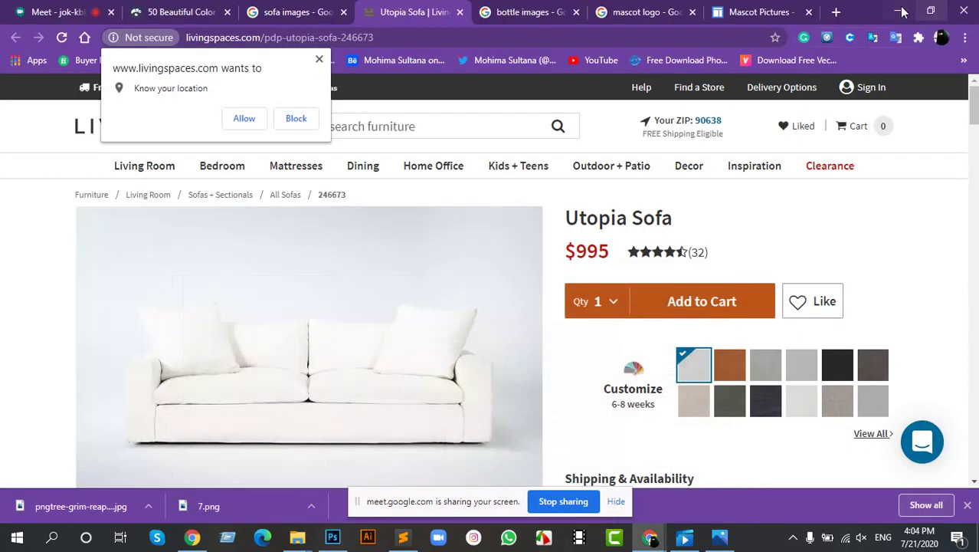
pyautogui.click(896, 10)
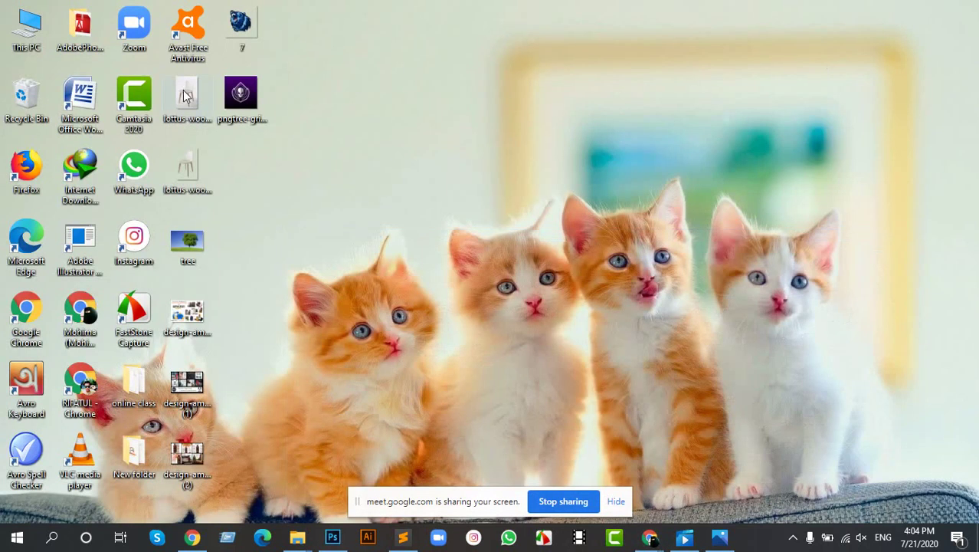
pyautogui.moveTo(184, 94); pyautogui.dragTo(374, 138)
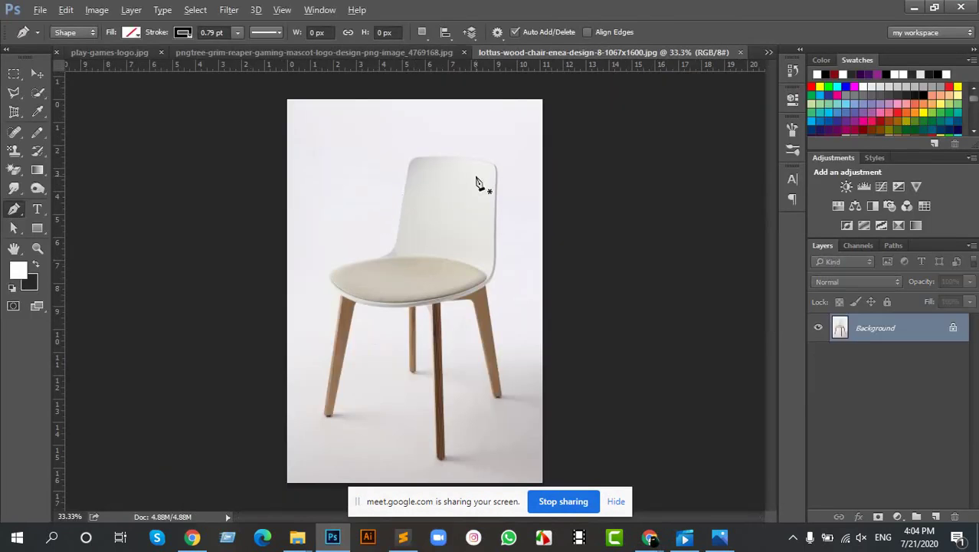
# Set the Pen tool to draw a Path instead of a Shape on the chair image.
pyautogui.scroll(2, 464, 184)
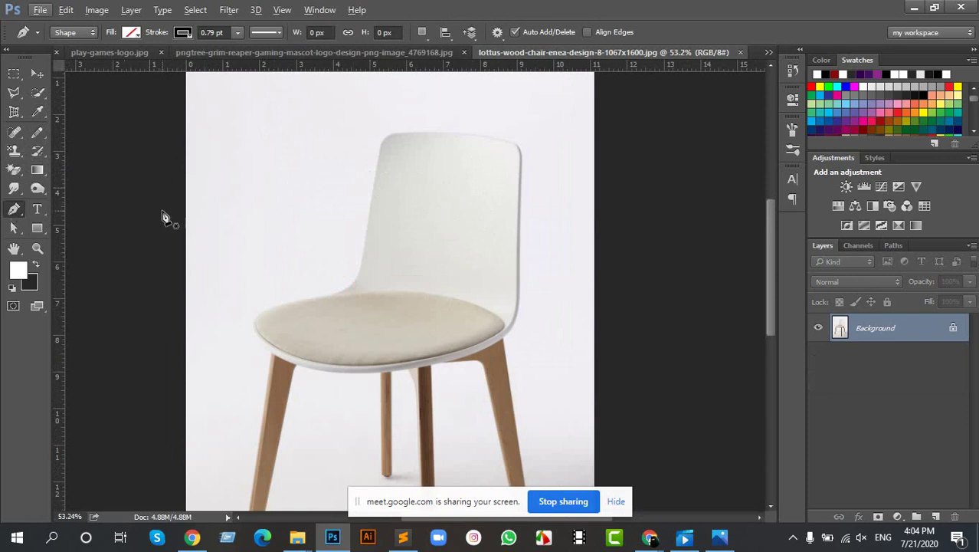
pyautogui.click(71, 34)
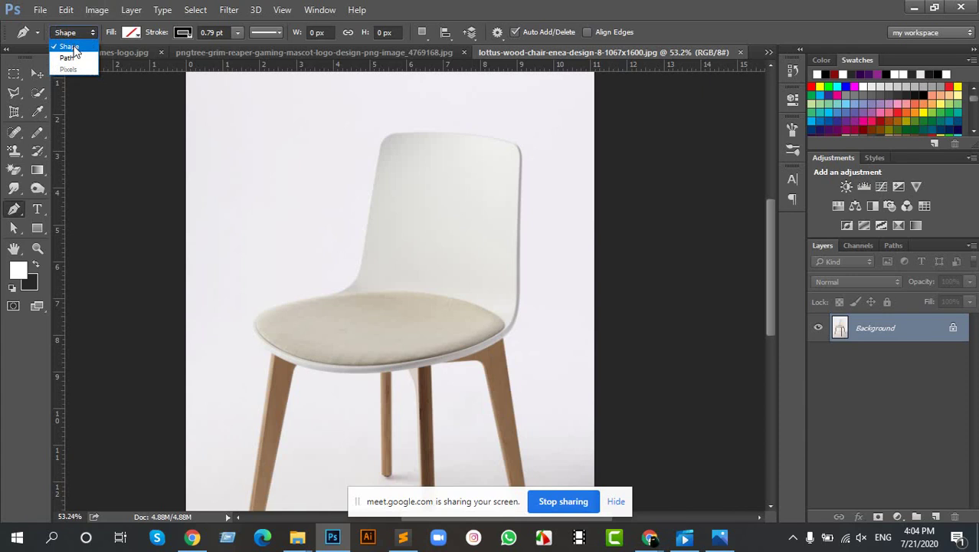
pyautogui.click(70, 59)
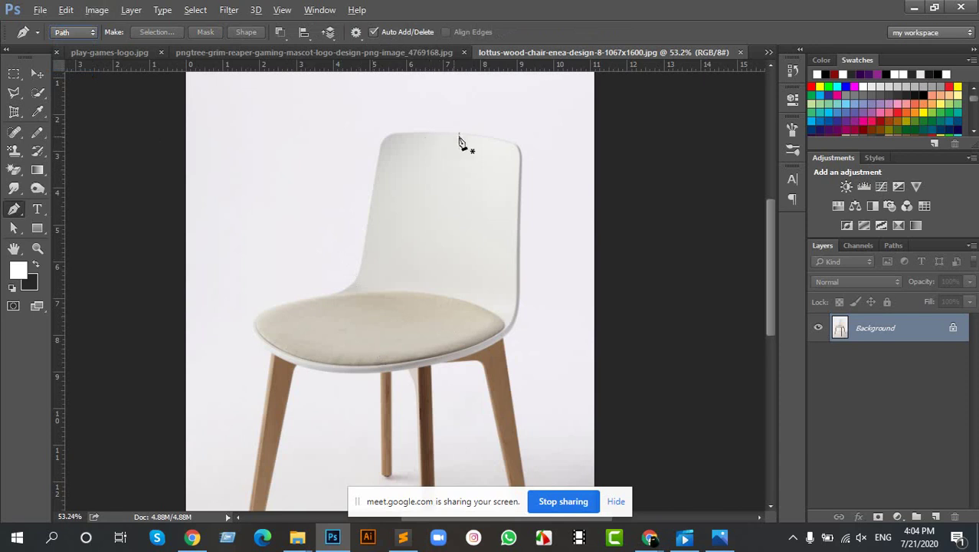
# Start a path at the chair back's upper-left corner, curve it around the rounding, and remove the second anchor's outgoing handle.
pyautogui.press('alt')
pyautogui.press('alt')
pyautogui.hotkey('ctrl', '+')
pyautogui.hotkey('ctrl', '+')
pyautogui.hotkey('ctrl', '+')
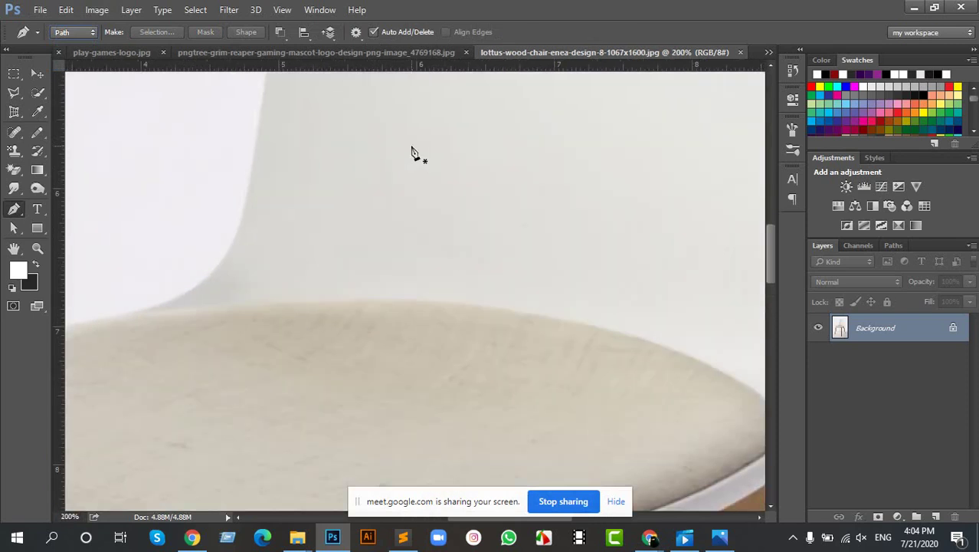
pyautogui.hotkey('ctrl', '-')
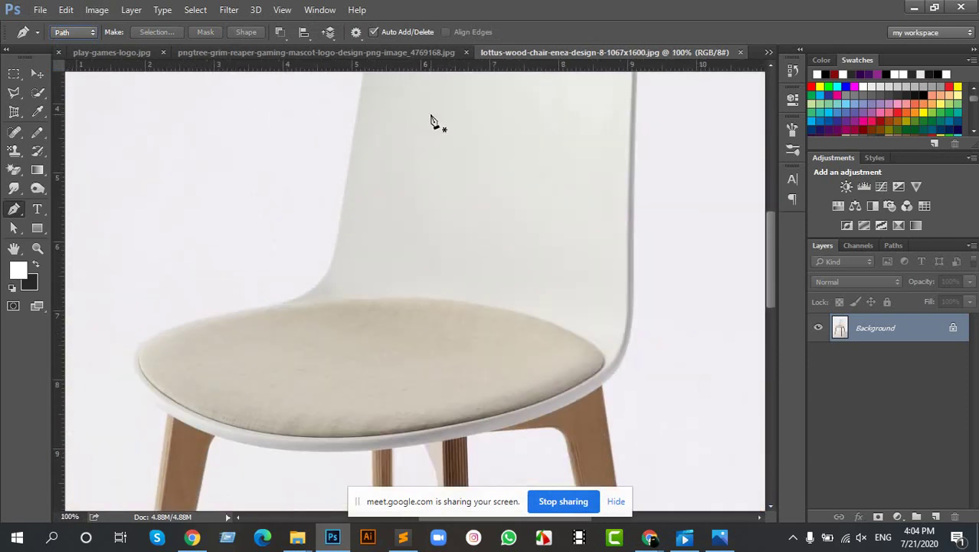
pyautogui.moveTo(464, 105); pyautogui.dragTo(375, 294)
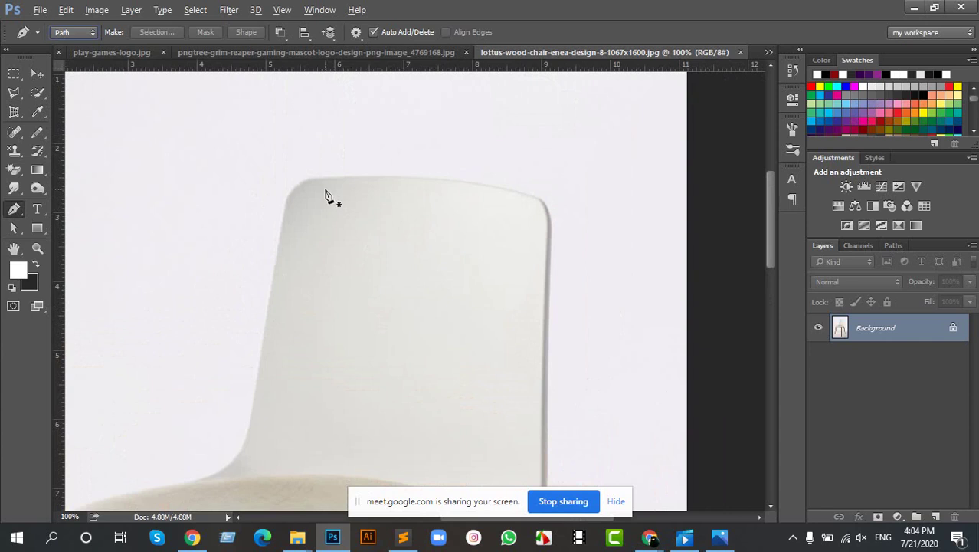
pyautogui.press('alt')
pyautogui.hotkey('ctrl', '+')
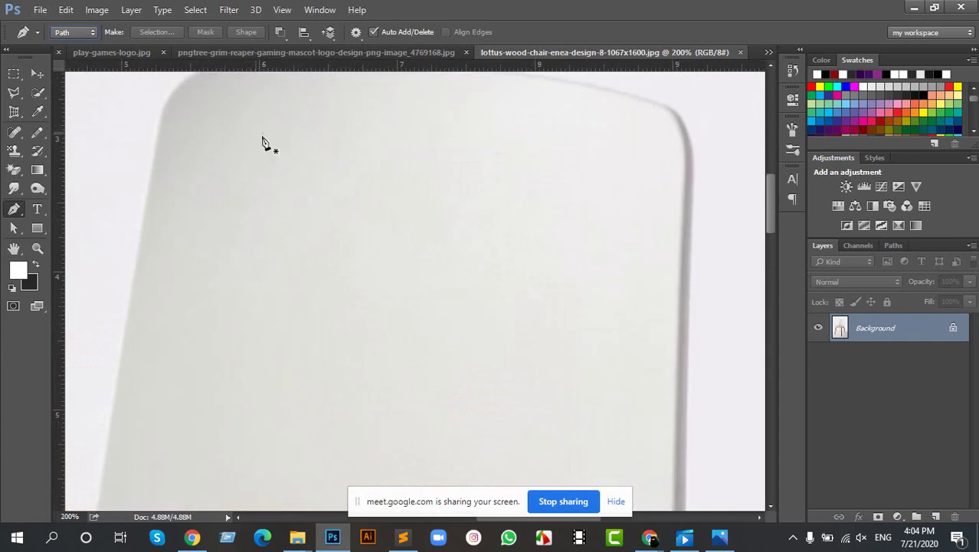
pyautogui.moveTo(230, 115); pyautogui.dragTo(265, 238)
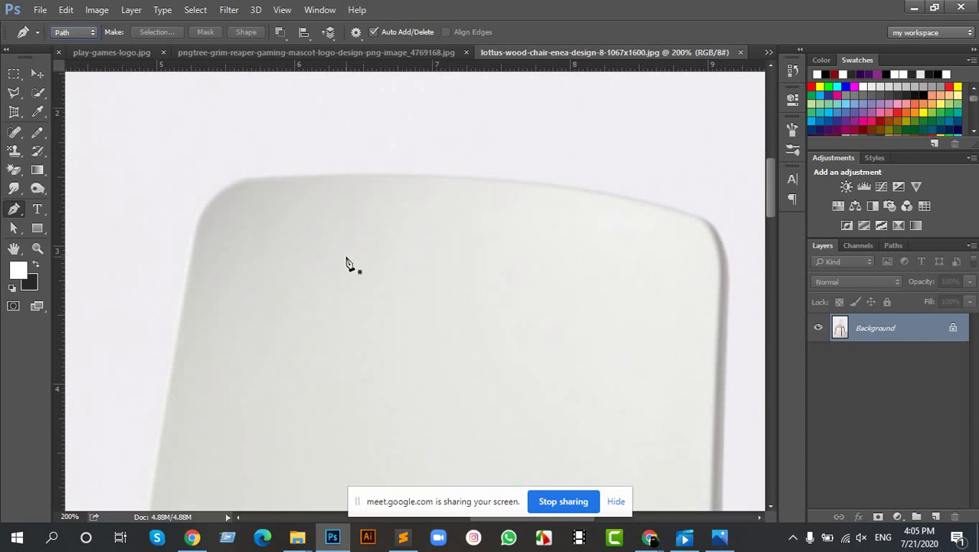
pyautogui.press('alt')
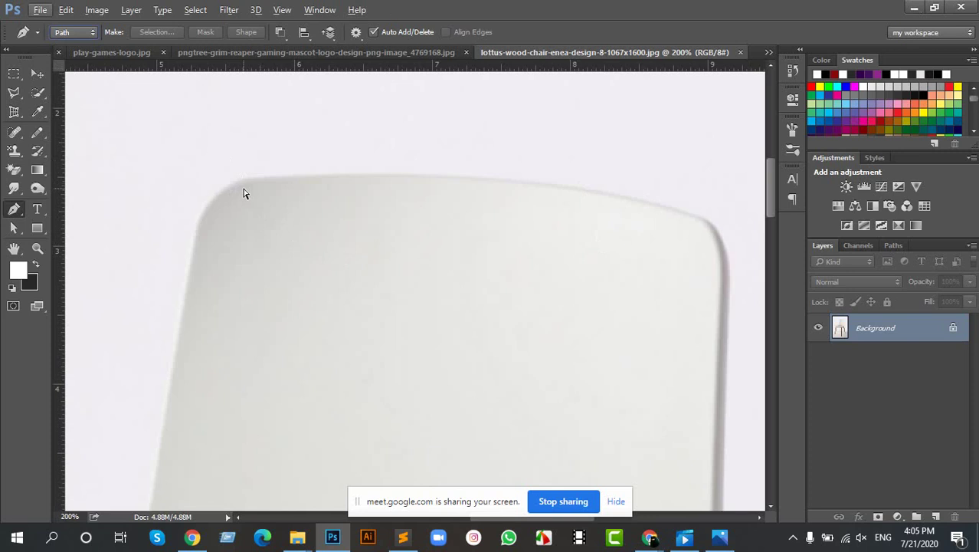
pyautogui.scroll(1, 245, 192)
pyautogui.moveTo(170, 142); pyautogui.dragTo(260, 188)
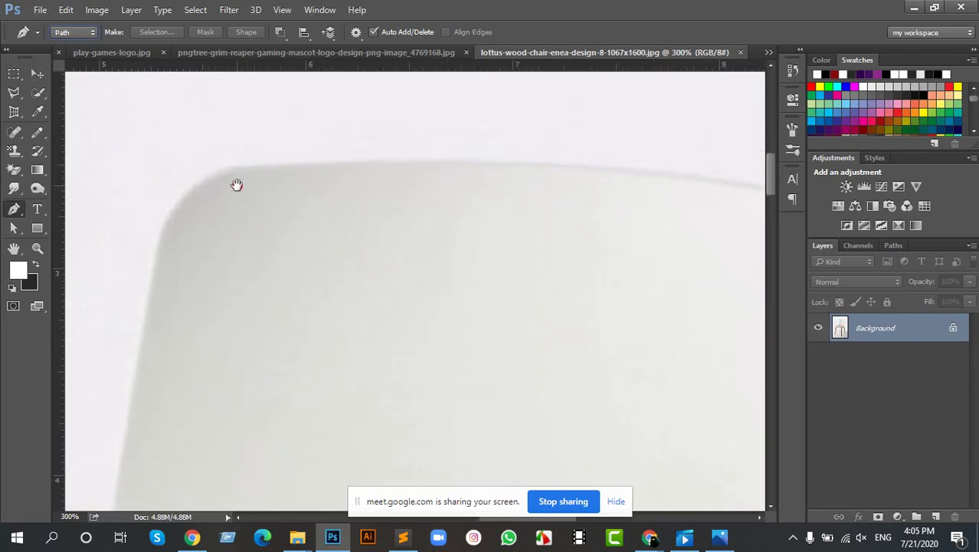
pyautogui.click(158, 239)
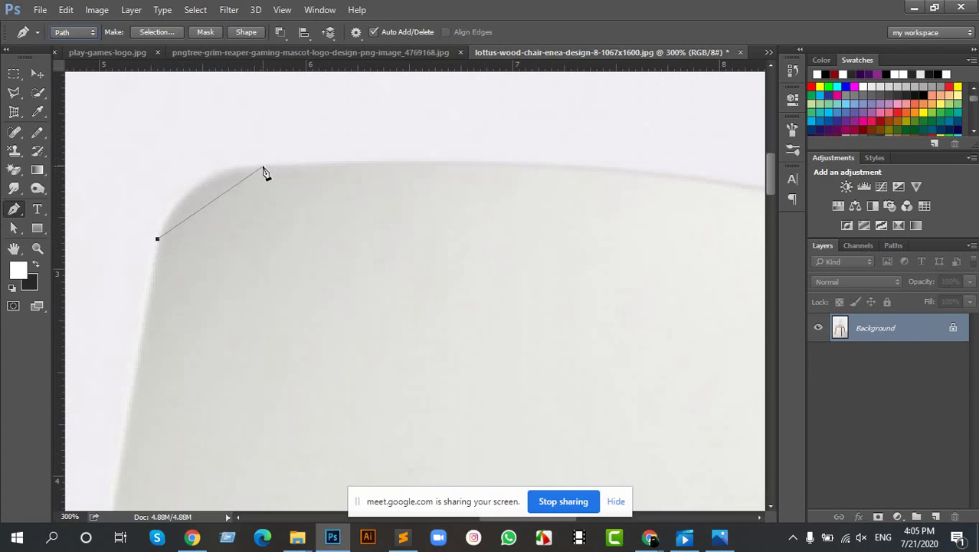
pyautogui.moveTo(263, 167); pyautogui.dragTo(354, 171)
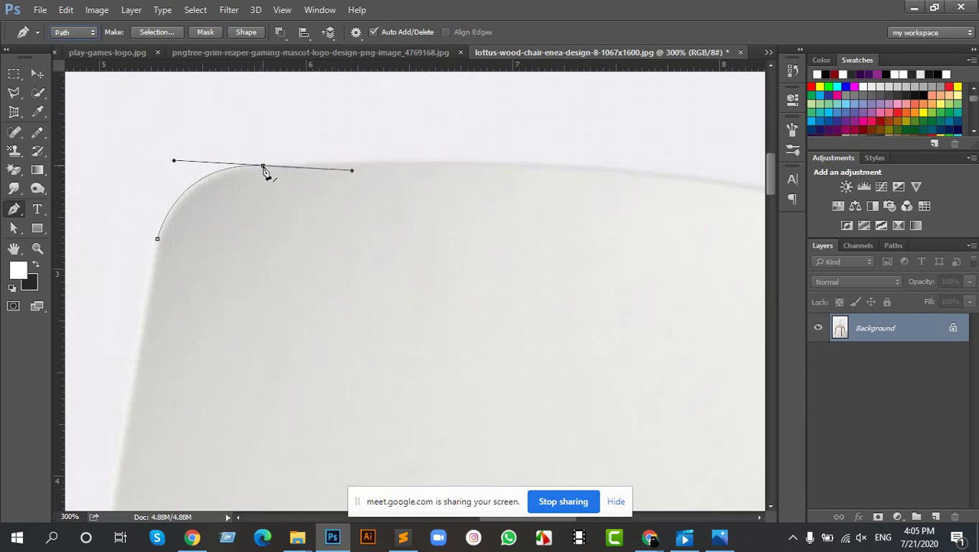
pyautogui.click(263, 167)
# Continue the path along the chair back's top edge, curve it around the upper-right corner, and extend it down the right side.
pyautogui.click(433, 163)
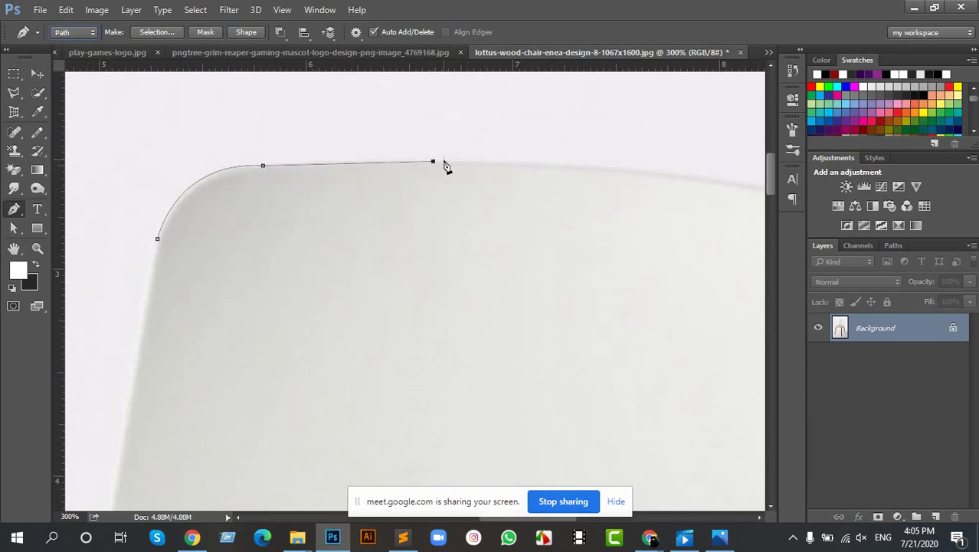
pyautogui.moveTo(615, 166); pyautogui.dragTo(373, 148)
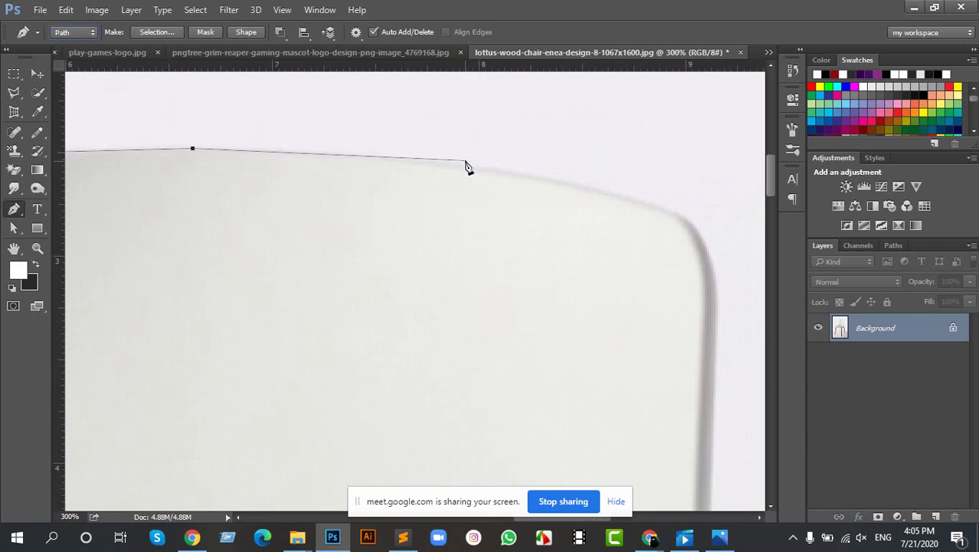
pyautogui.moveTo(466, 164); pyautogui.dragTo(604, 185)
pyautogui.moveTo(669, 205); pyautogui.dragTo(452, 175)
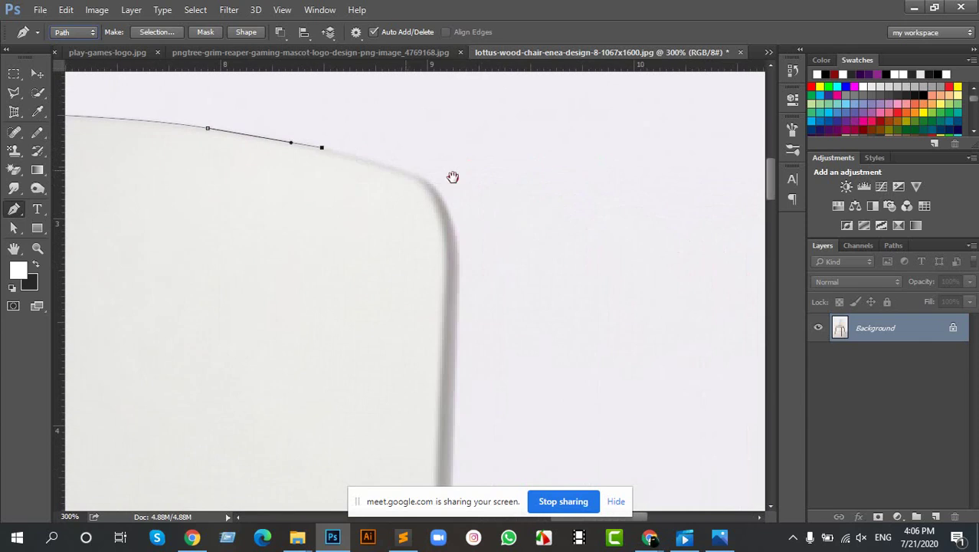
pyautogui.click(418, 174)
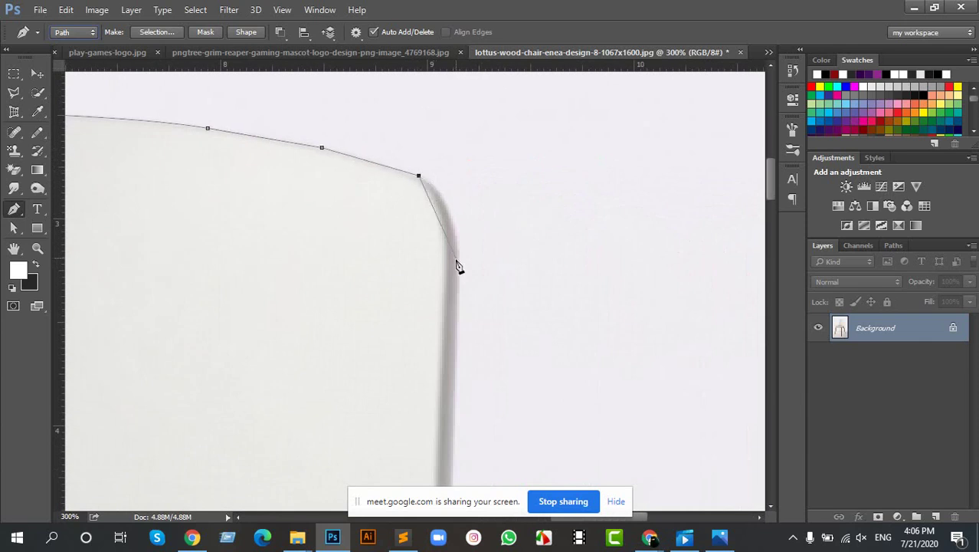
pyautogui.moveTo(456, 265); pyautogui.dragTo(386, 324)
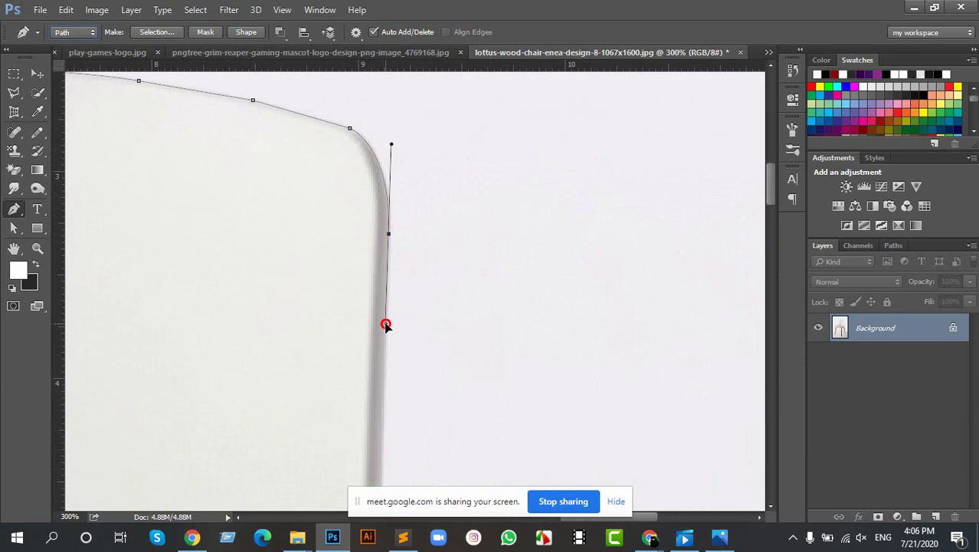
pyautogui.click(383, 418)
pyautogui.scroll(-5, 385, 416)
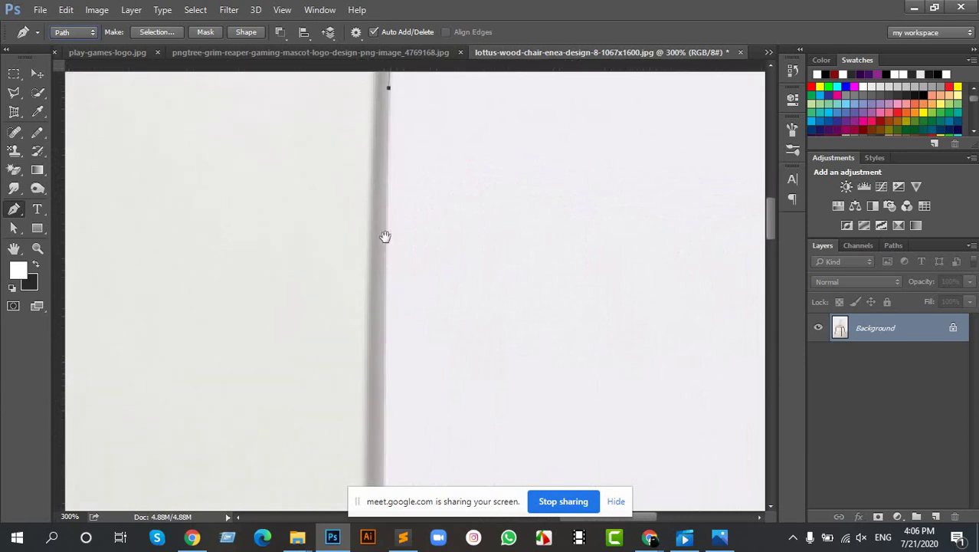
pyautogui.moveTo(381, 333); pyautogui.dragTo(385, 262)
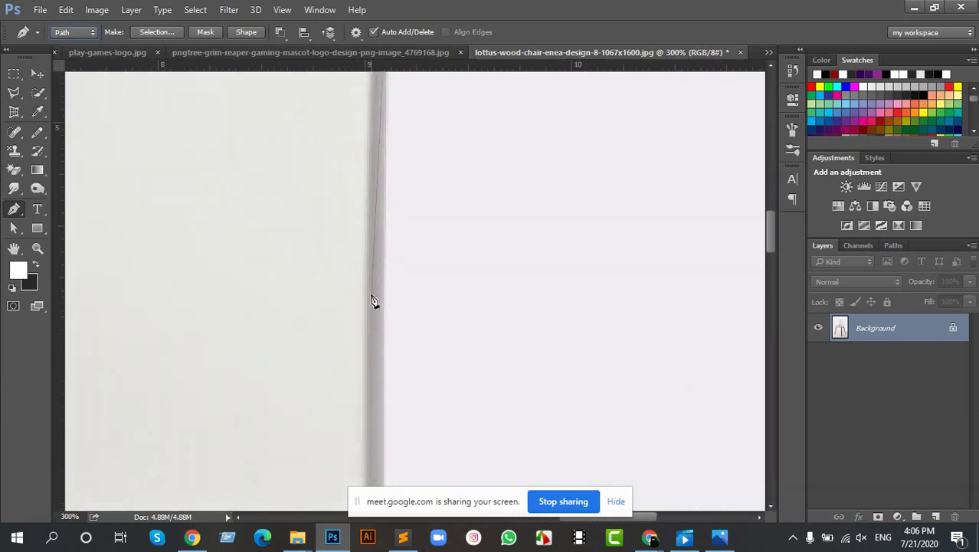
pyautogui.click(384, 313)
pyautogui.scroll(-3, 381, 324)
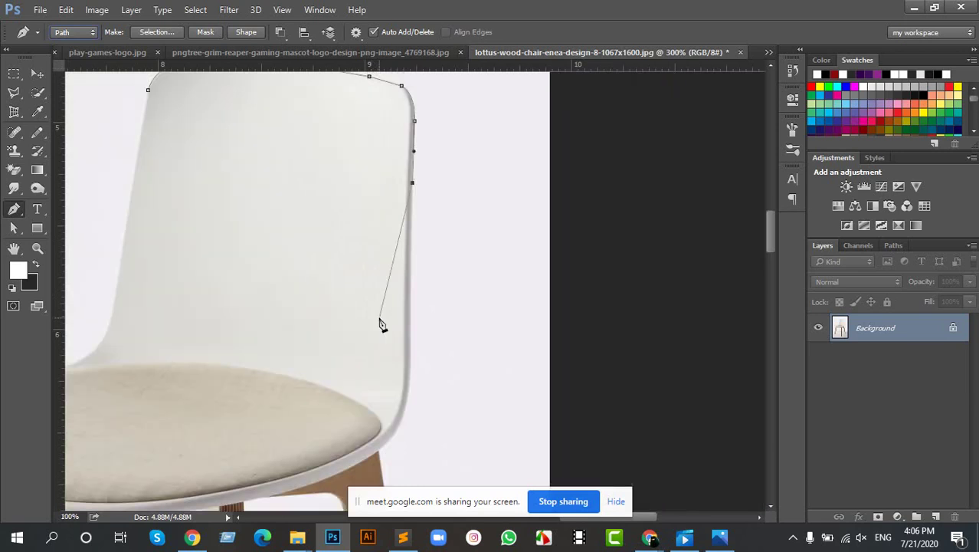
pyautogui.click(410, 369)
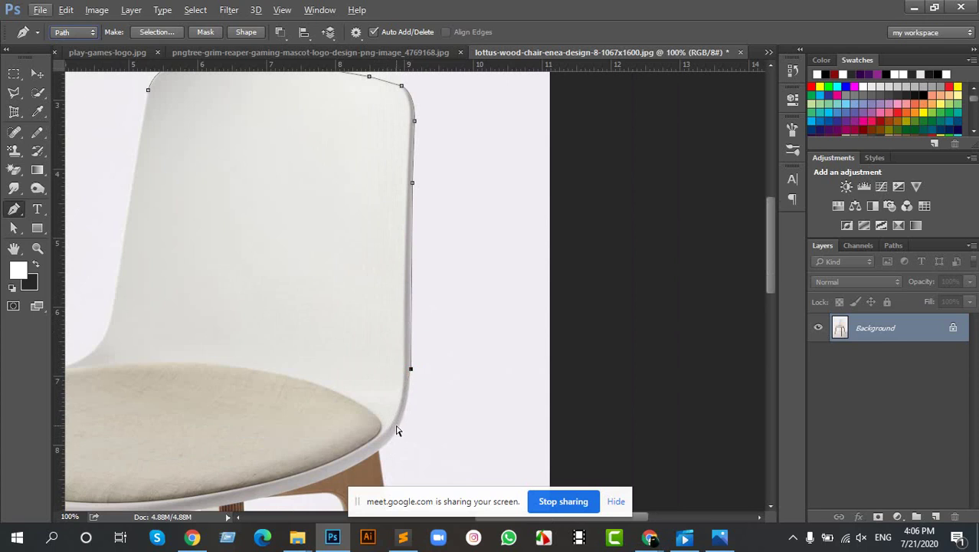
pyautogui.scroll(2, 396, 430)
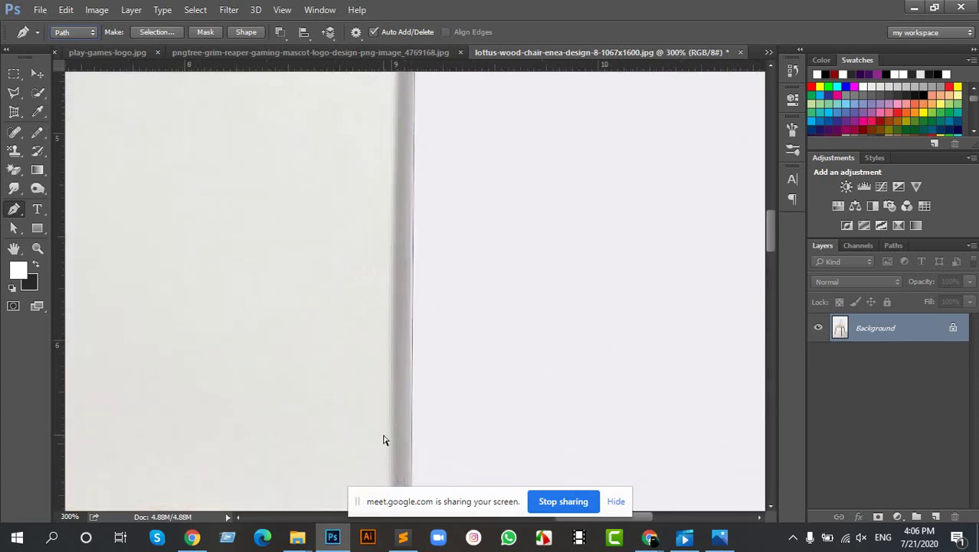
pyautogui.scroll(2, 461, 363)
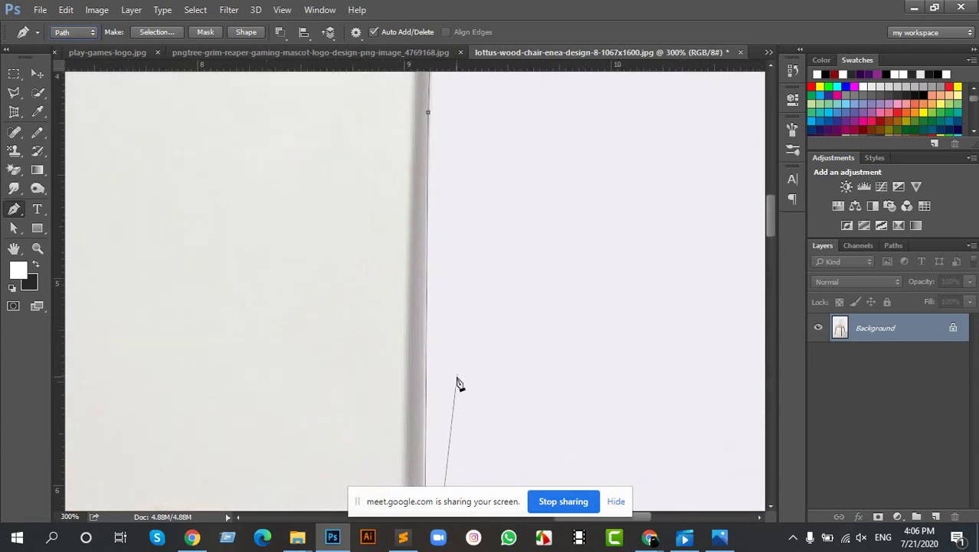
pyautogui.hotkey('ctrl', 'z')
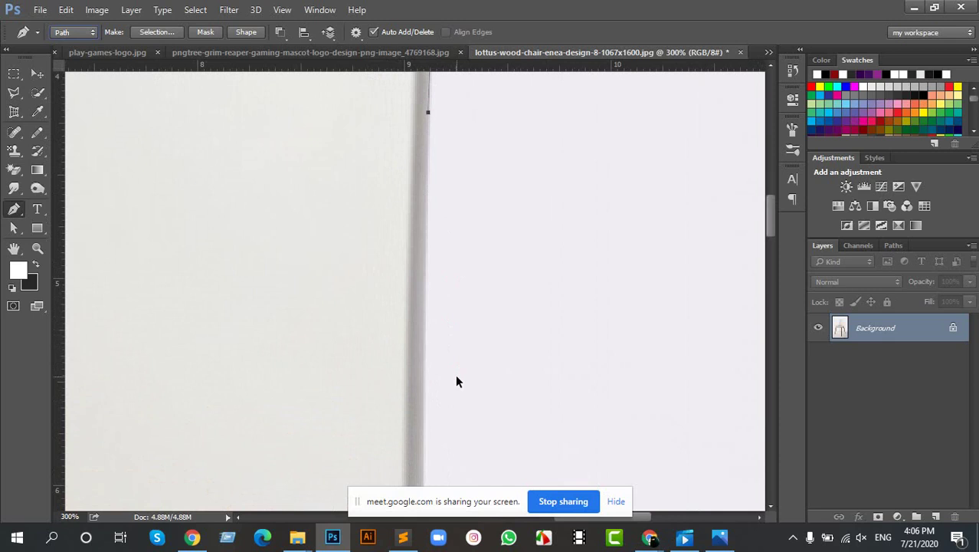
# Extend the path with closely spaced anchors down the chair back's right edge to where the lower curve begins.
pyautogui.click(425, 341)
pyautogui.moveTo(415, 409); pyautogui.dragTo(446, 208)
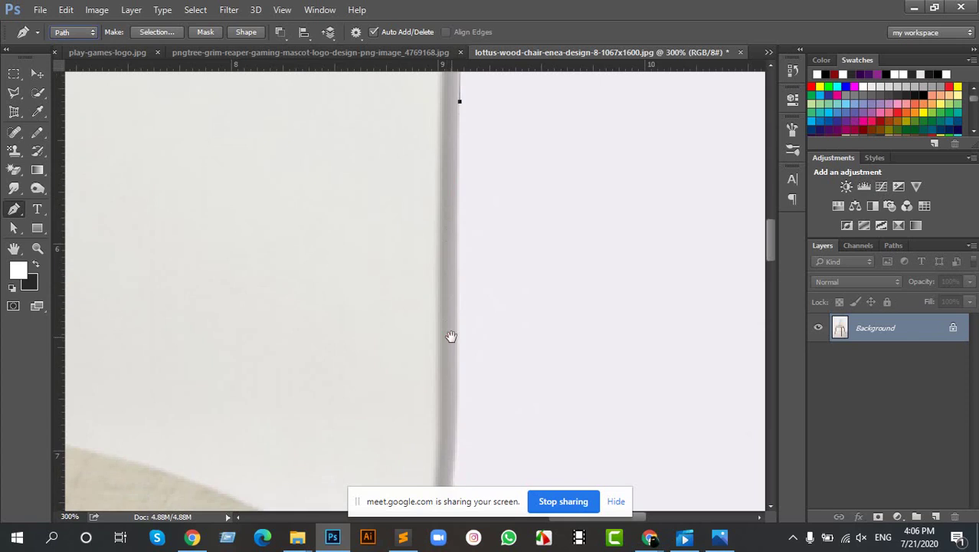
pyautogui.moveTo(450, 336); pyautogui.dragTo(452, 256)
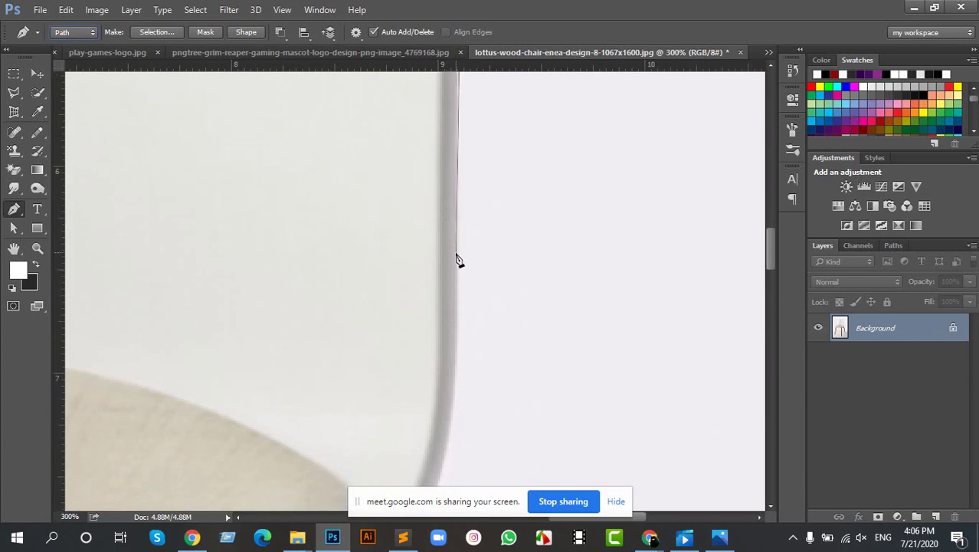
pyautogui.moveTo(470, 173); pyautogui.dragTo(476, 345)
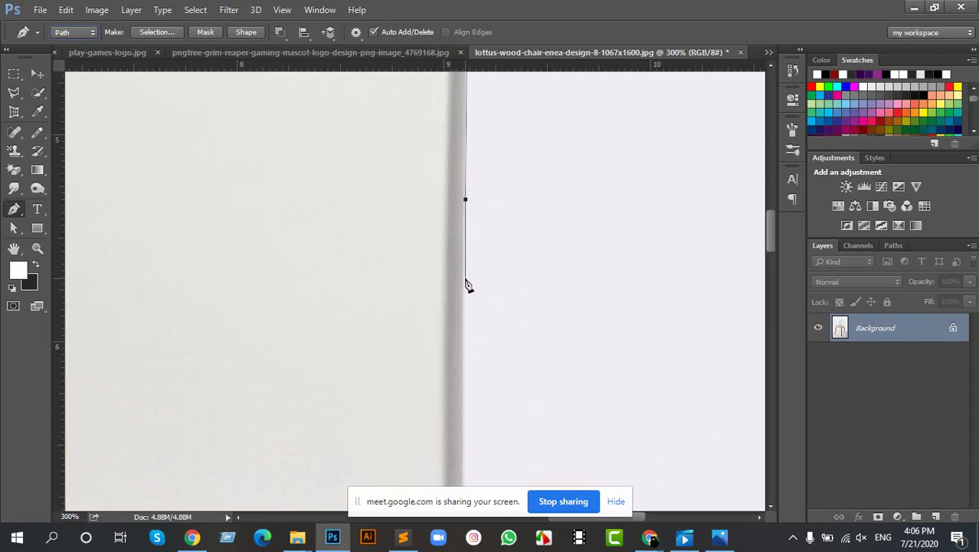
pyautogui.click(464, 400)
pyautogui.moveTo(457, 390); pyautogui.dragTo(397, 165)
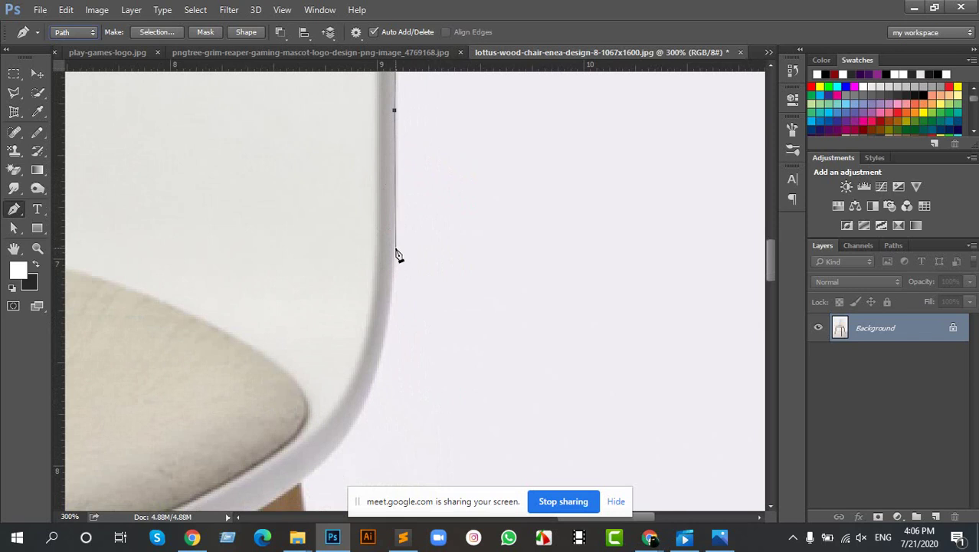
pyautogui.click(396, 246)
# Curve the path around the seat shell's lower-right bend to the top of the wooden leg, removing the bend anchor's outgoing handle.
pyautogui.scroll(-5, 372, 262)
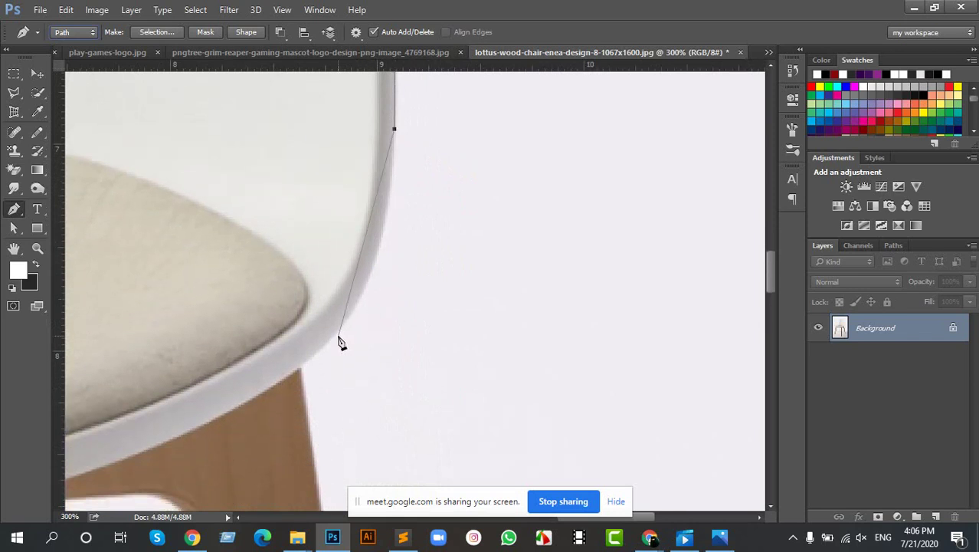
pyautogui.moveTo(336, 334); pyautogui.dragTo(274, 405)
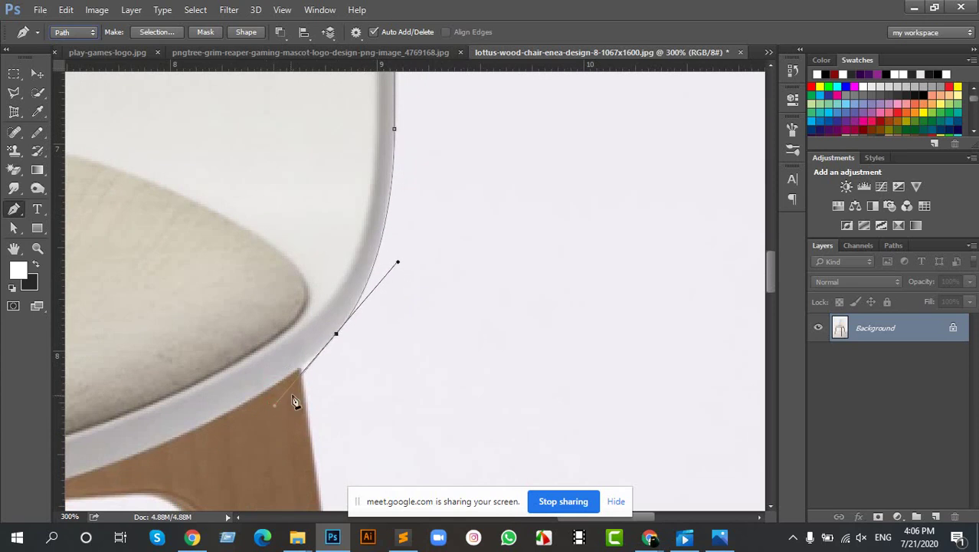
pyautogui.click(337, 335)
pyautogui.moveTo(323, 327); pyautogui.dragTo(336, 223)
pyautogui.hotkey('ctrl', '+')
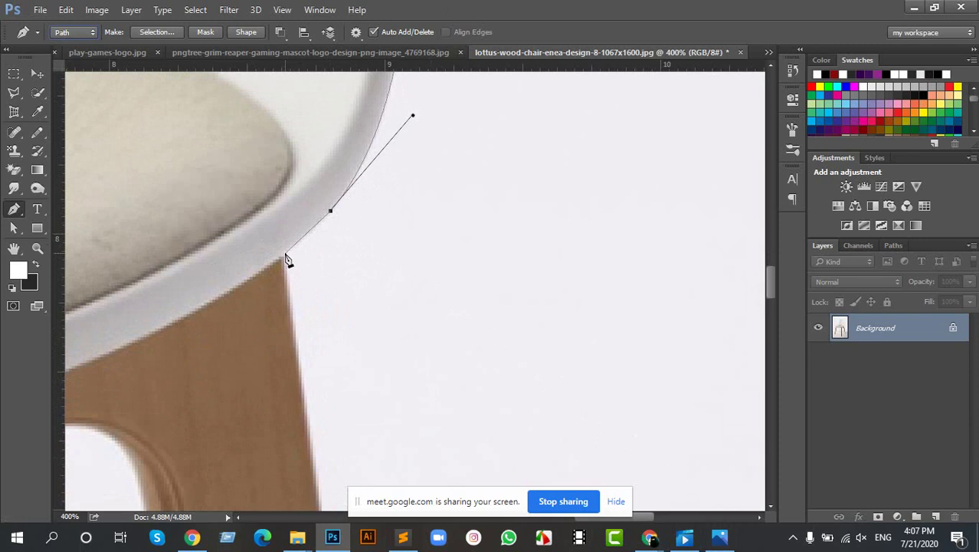
pyautogui.moveTo(287, 254); pyautogui.dragTo(257, 281)
pyautogui.moveTo(304, 345); pyautogui.dragTo(259, 193)
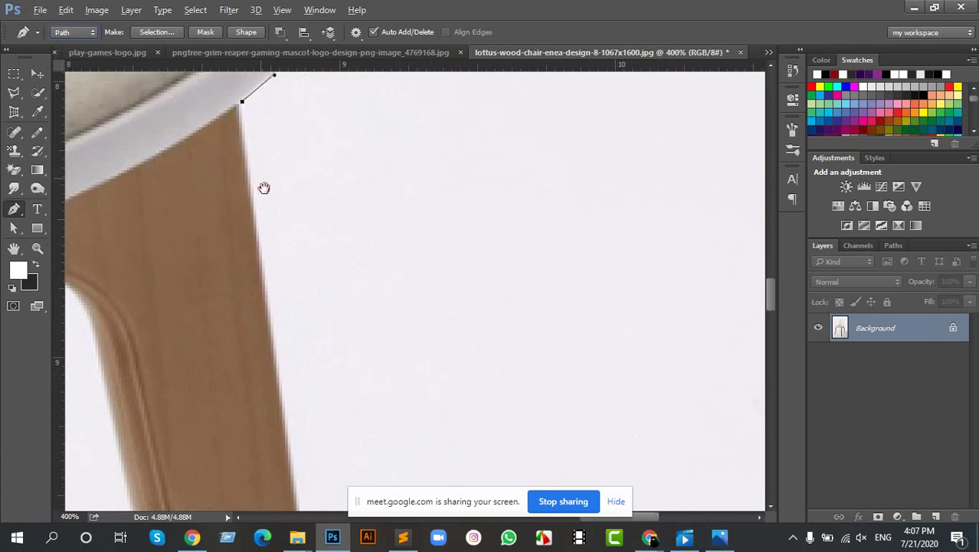
pyautogui.click(241, 105)
# Trace the right front leg's outer edge with straight path segments from the seat down to the foot's outer corner.
pyautogui.click(277, 375)
pyautogui.moveTo(281, 433); pyautogui.dragTo(272, 276)
pyautogui.moveTo(288, 399); pyautogui.dragTo(276, 289)
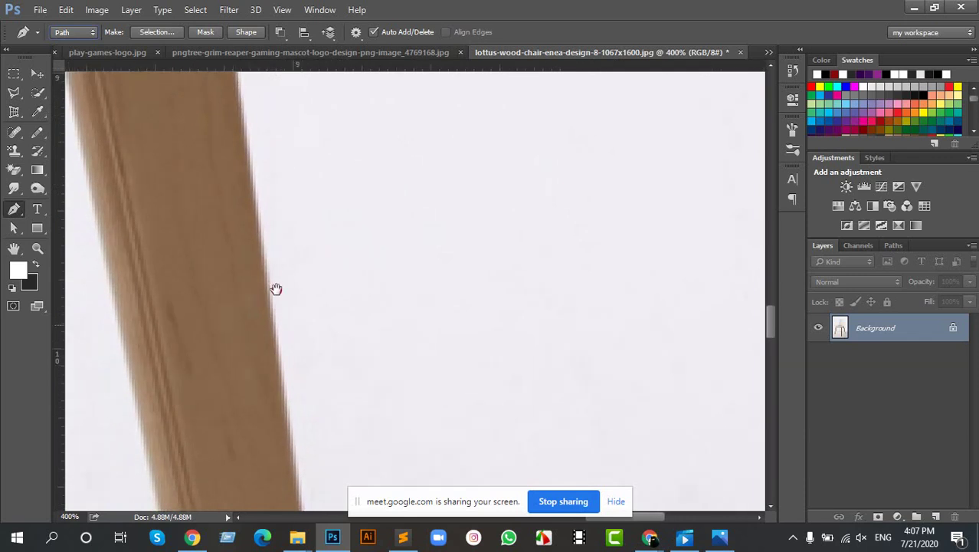
pyautogui.click(276, 330)
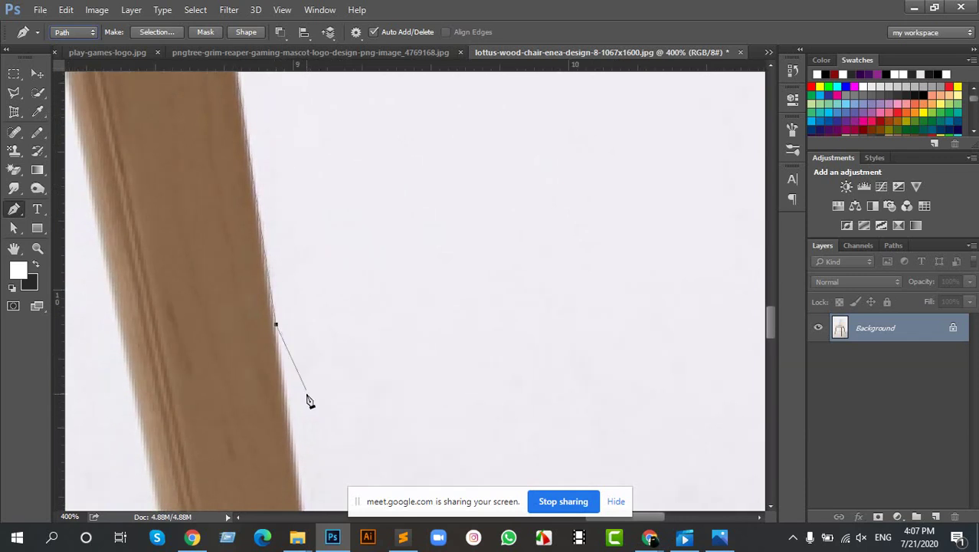
pyautogui.moveTo(308, 400); pyautogui.dragTo(280, 185)
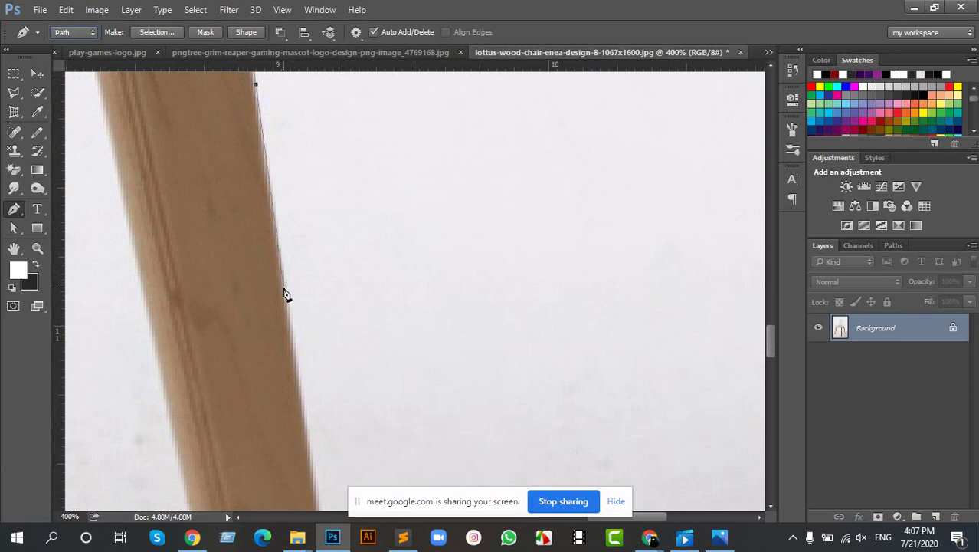
pyautogui.click(284, 290)
pyautogui.moveTo(304, 386); pyautogui.dragTo(291, 210)
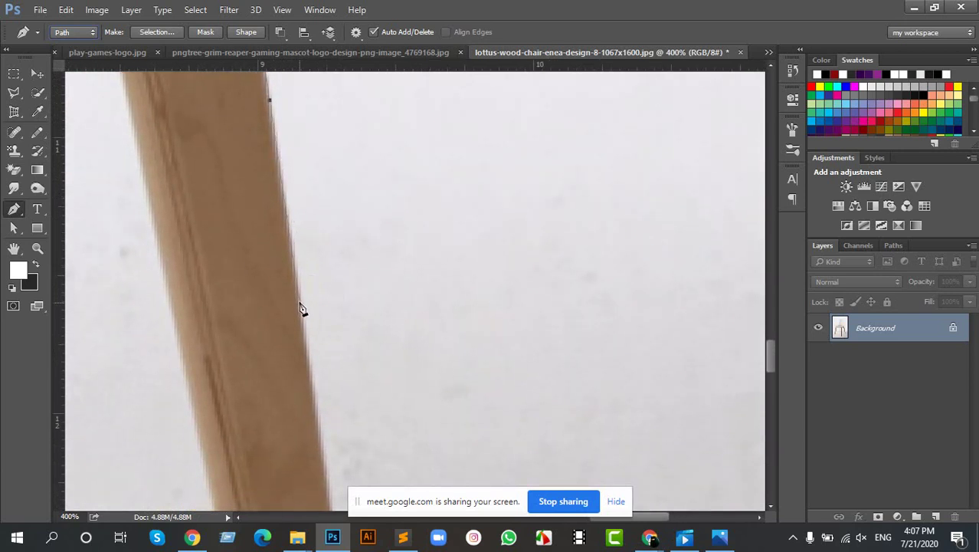
pyautogui.moveTo(304, 404); pyautogui.dragTo(240, 157)
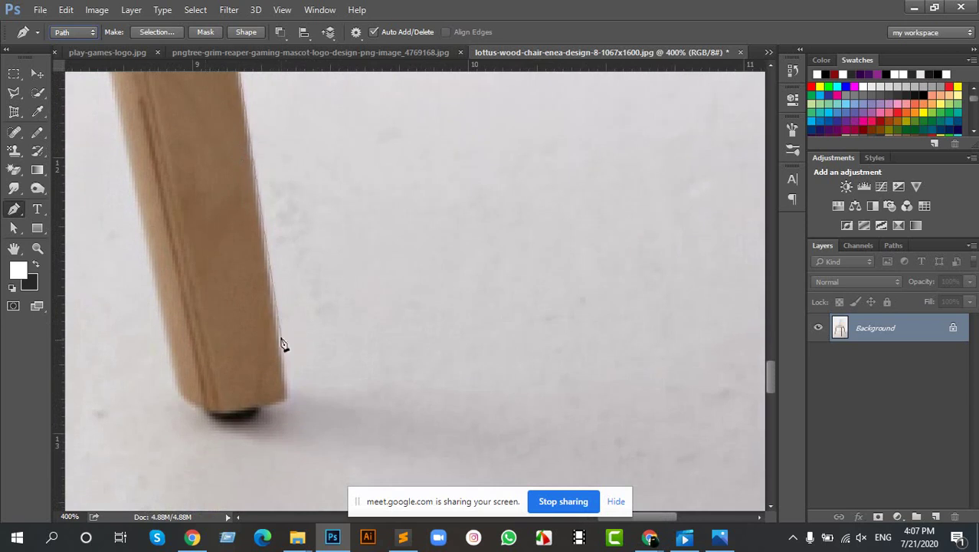
pyautogui.click(288, 400)
# Trace the bottom of the leg, curving the path around the black foot pad and ending at the inner corner.
pyautogui.moveTo(241, 387); pyautogui.dragTo(374, 346)
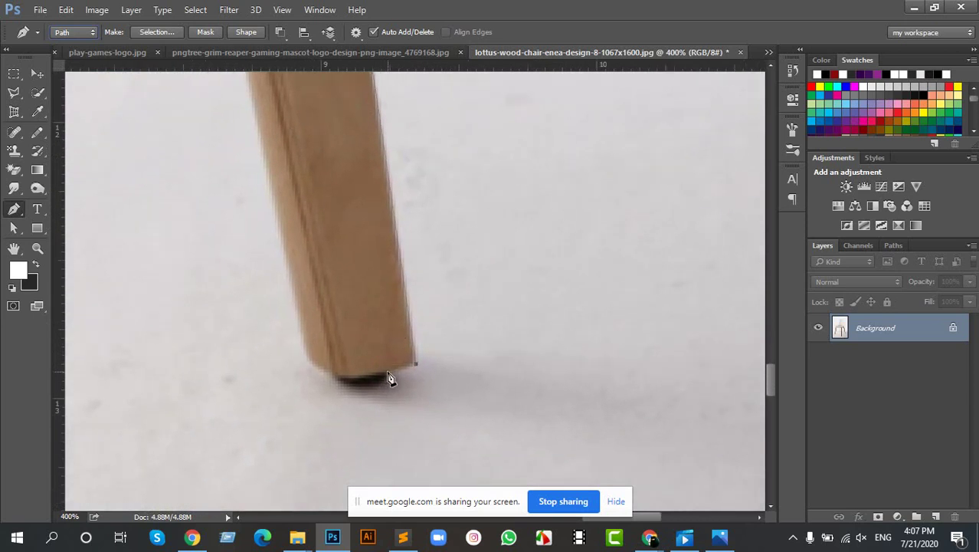
pyautogui.click(390, 373)
pyautogui.moveTo(290, 359); pyautogui.dragTo(288, 354)
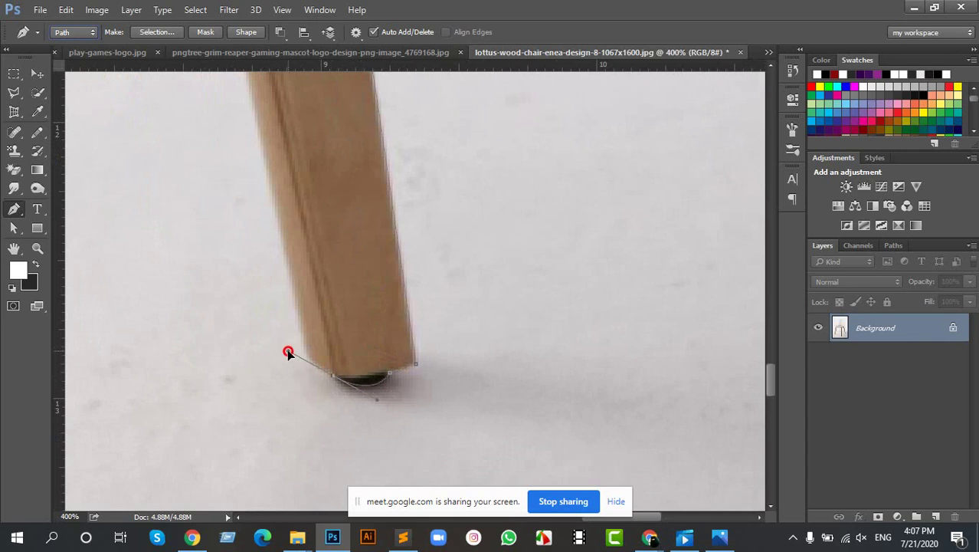
pyautogui.click(335, 381)
pyautogui.click(306, 358)
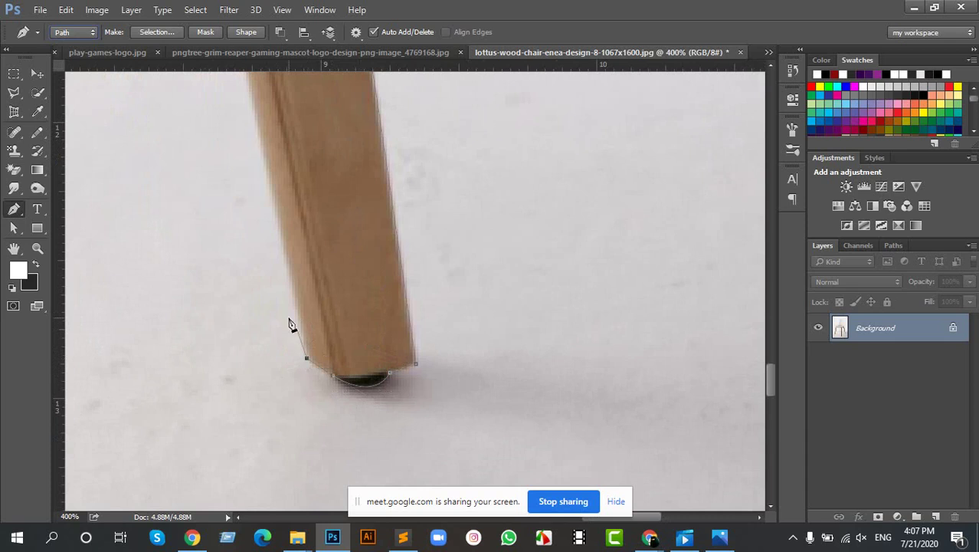
# Trace the leg's inner edge with straight path segments from the foot up to the rounded corner below the seat.
pyautogui.click(254, 101)
pyautogui.moveTo(262, 92); pyautogui.dragTo(396, 372)
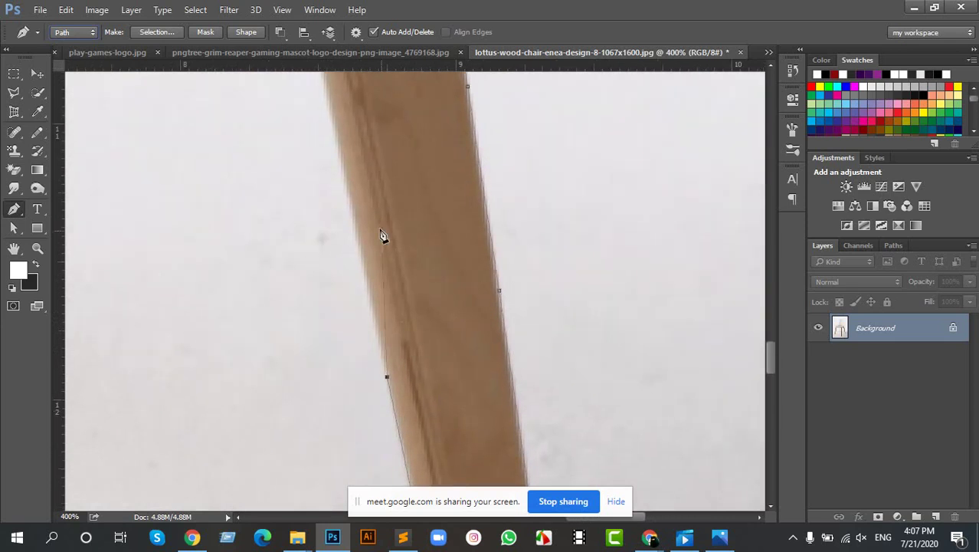
pyautogui.hotkey('ctrl', '-')
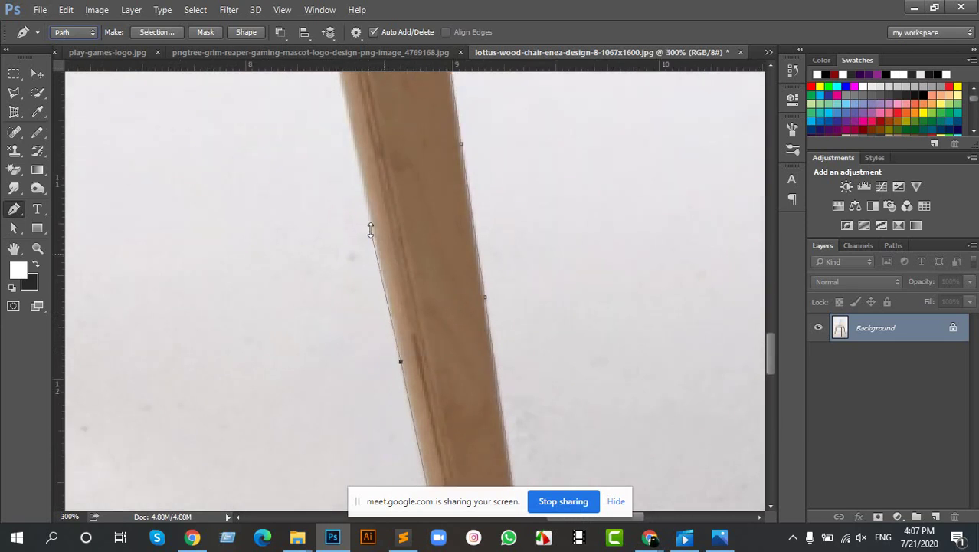
pyautogui.moveTo(436, 230); pyautogui.dragTo(544, 387)
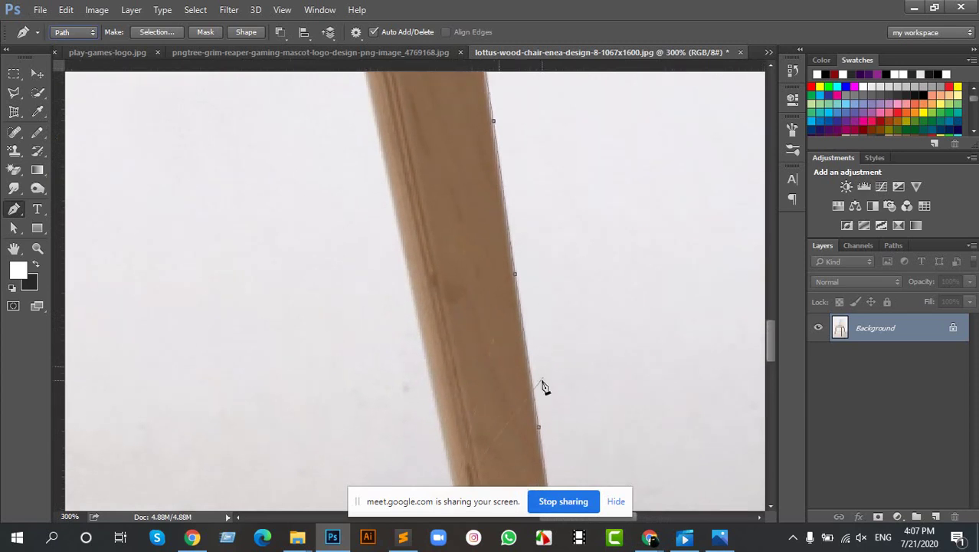
pyautogui.click(376, 117)
pyautogui.moveTo(408, 101); pyautogui.dragTo(531, 409)
pyautogui.click(446, 183)
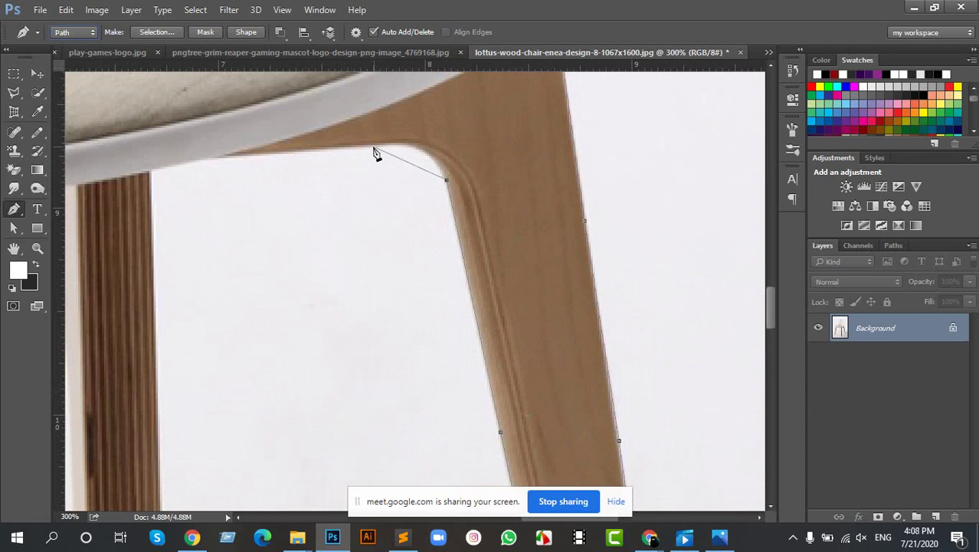
# Curve the path around the leg's inner corner and along the seat's underside to the rear leg, removing the last anchor's outgoing handle.
pyautogui.moveTo(369, 145); pyautogui.dragTo(302, 154)
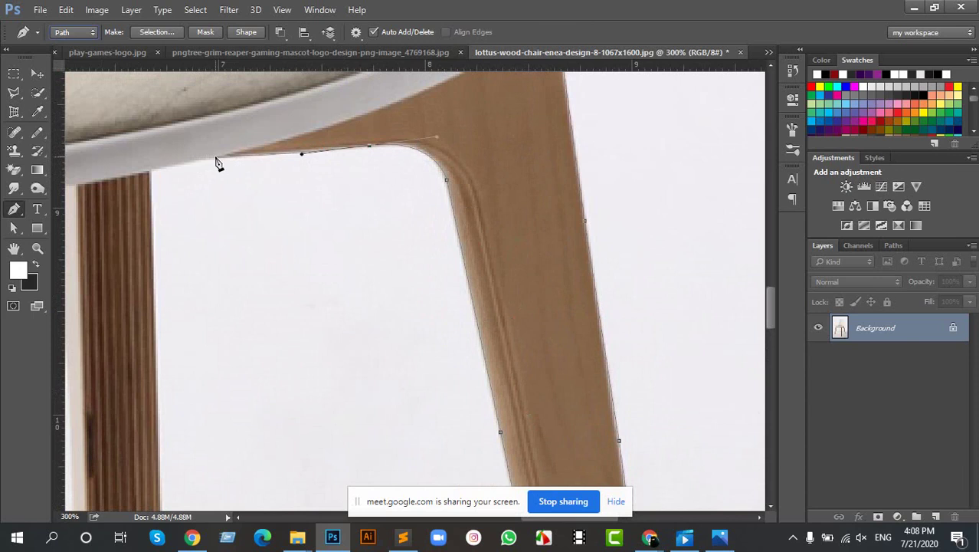
pyautogui.moveTo(216, 158); pyautogui.dragTo(127, 171)
pyautogui.click(140, 172)
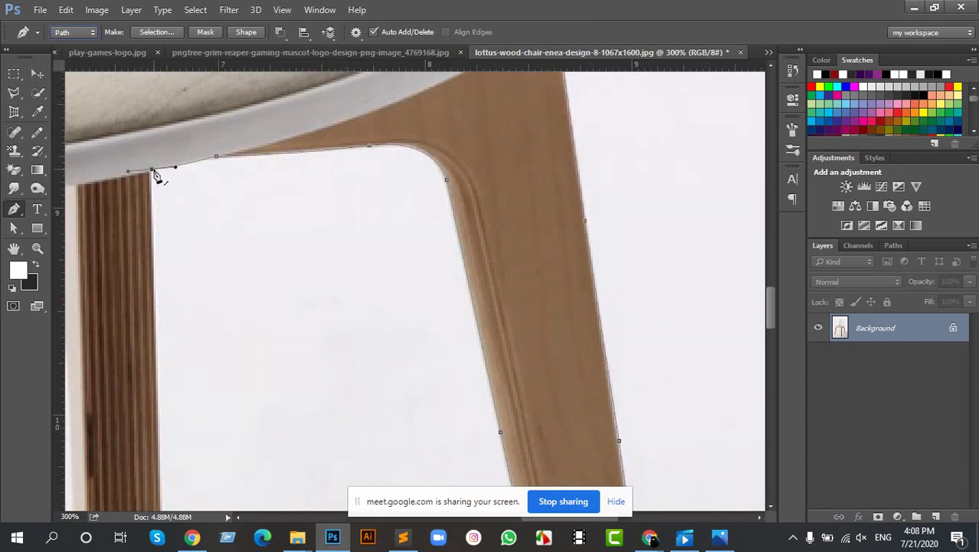
pyautogui.click(154, 171)
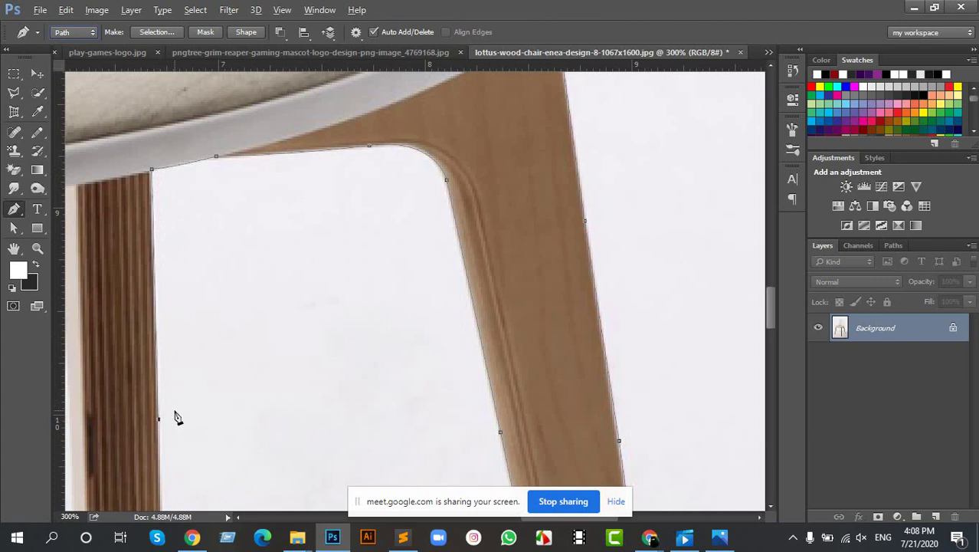
# Trace the dark middle leg's right edge with straight path segments from below the seat down toward the foot.
pyautogui.moveTo(136, 394); pyautogui.dragTo(230, 109)
pyautogui.moveTo(236, 328); pyautogui.dragTo(230, 202)
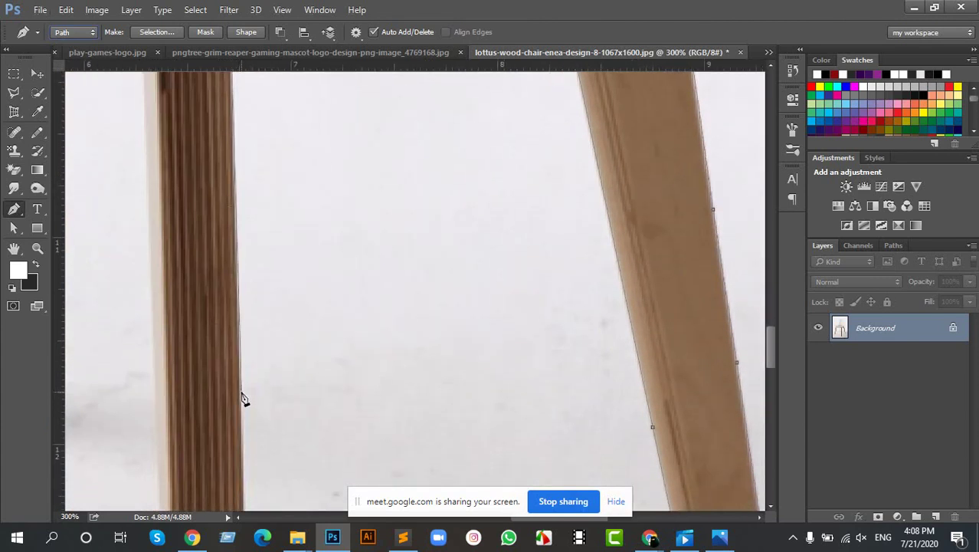
pyautogui.moveTo(240, 356); pyautogui.dragTo(247, 179)
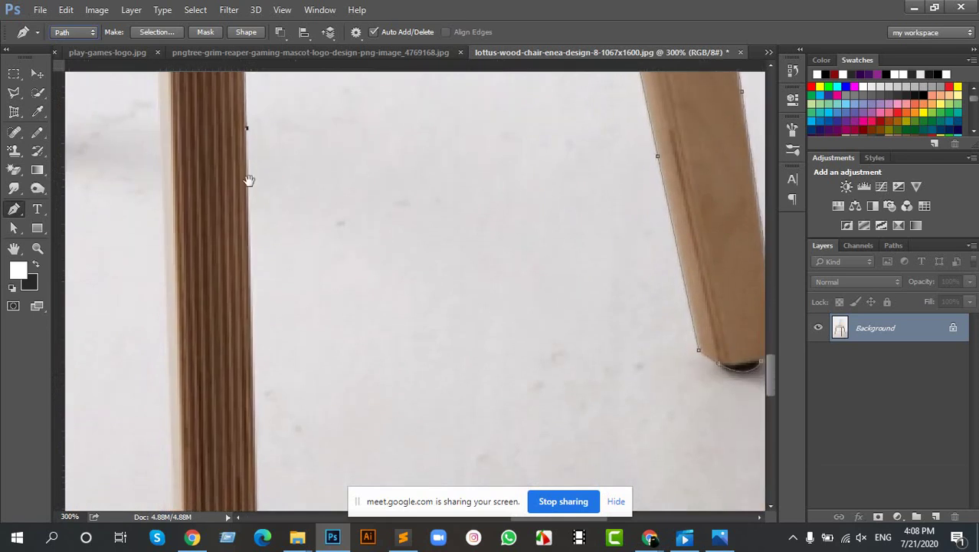
pyautogui.moveTo(247, 321); pyautogui.dragTo(264, 295)
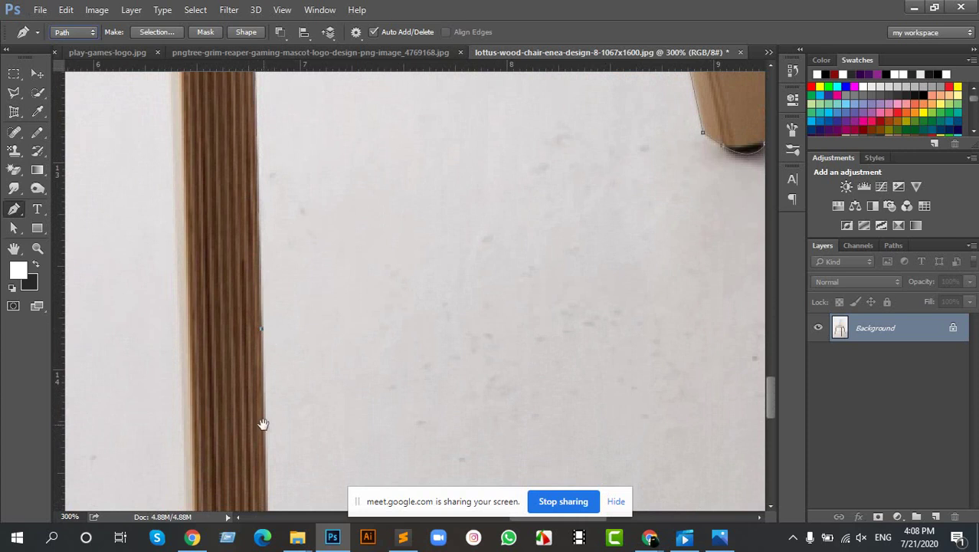
pyautogui.moveTo(262, 422); pyautogui.dragTo(232, 173)
pyautogui.moveTo(245, 378); pyautogui.dragTo(271, 247)
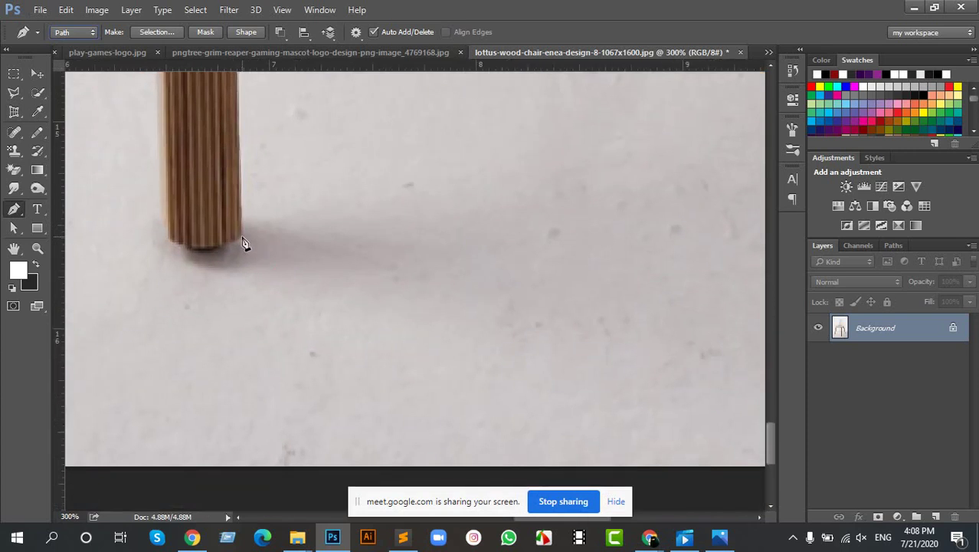
# Trace the bottom of the dark leg, curving the path around its black foot pad to the left side and removing the outgoing handle.
pyautogui.click(239, 236)
pyautogui.click(182, 246)
pyautogui.moveTo(183, 248); pyautogui.dragTo(153, 230)
pyautogui.keyDown('alt'); pyautogui.click(185, 250); pyautogui.keyUp('alt')
pyautogui.moveTo(160, 105); pyautogui.dragTo(284, 385)
pyautogui.scroll(3, 238, 192)
pyautogui.hscroll(-2, 239, 192)
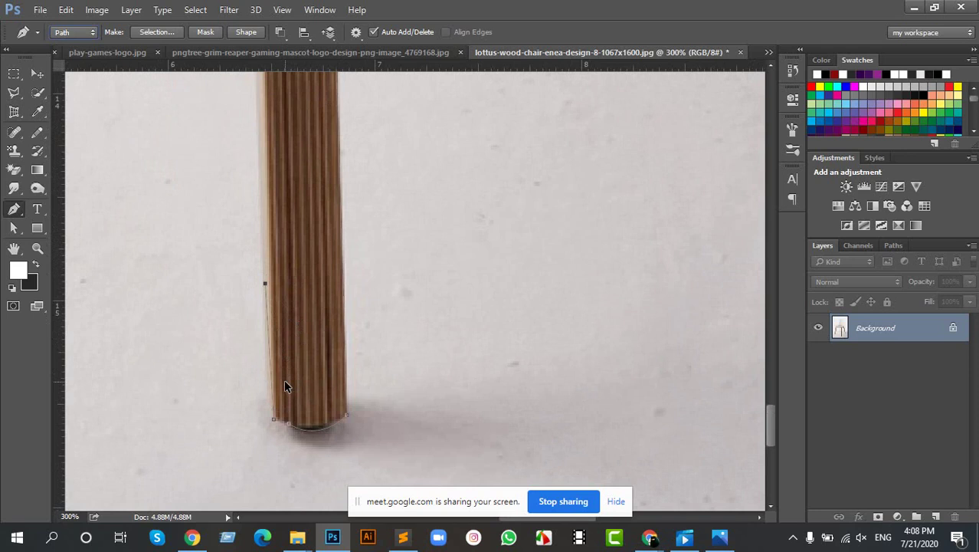
pyautogui.click(258, 111)
pyautogui.press('alt')
pyautogui.scroll(2, 286, 416)
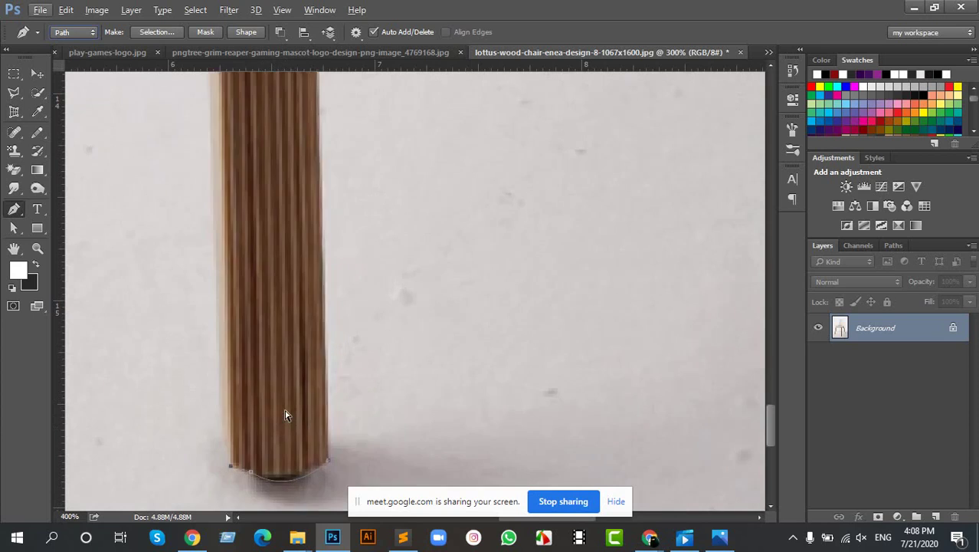
# Trace the lower part of the dark leg's left edge with short straight path segments upward from the foot corner.
pyautogui.moveTo(225, 414); pyautogui.dragTo(349, 164)
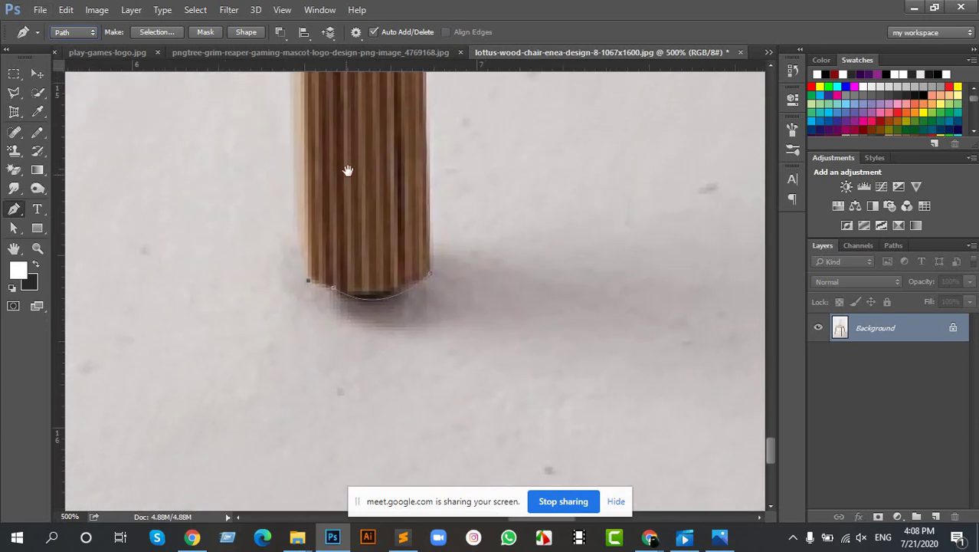
pyautogui.click(298, 219)
pyautogui.moveTo(302, 203); pyautogui.dragTo(325, 406)
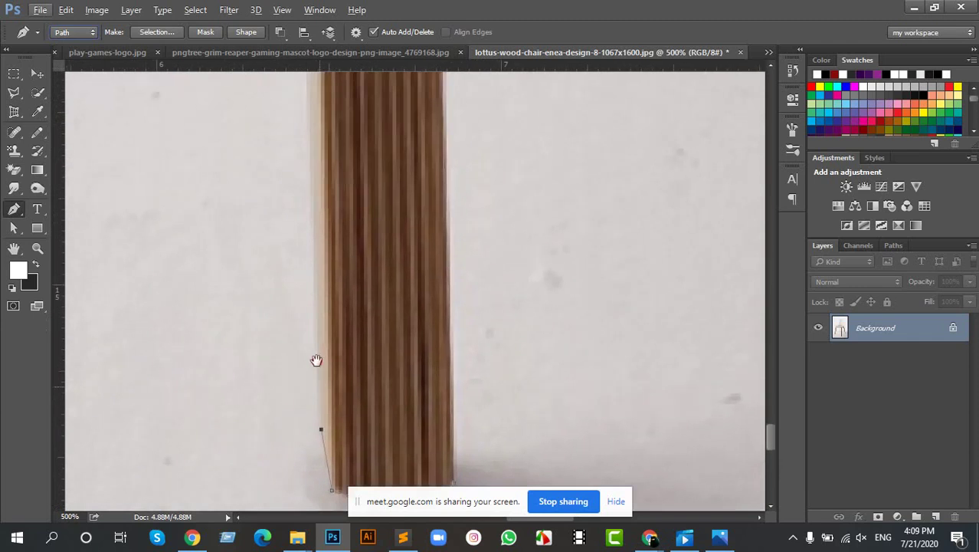
pyautogui.click(309, 110)
pyautogui.click(310, 102)
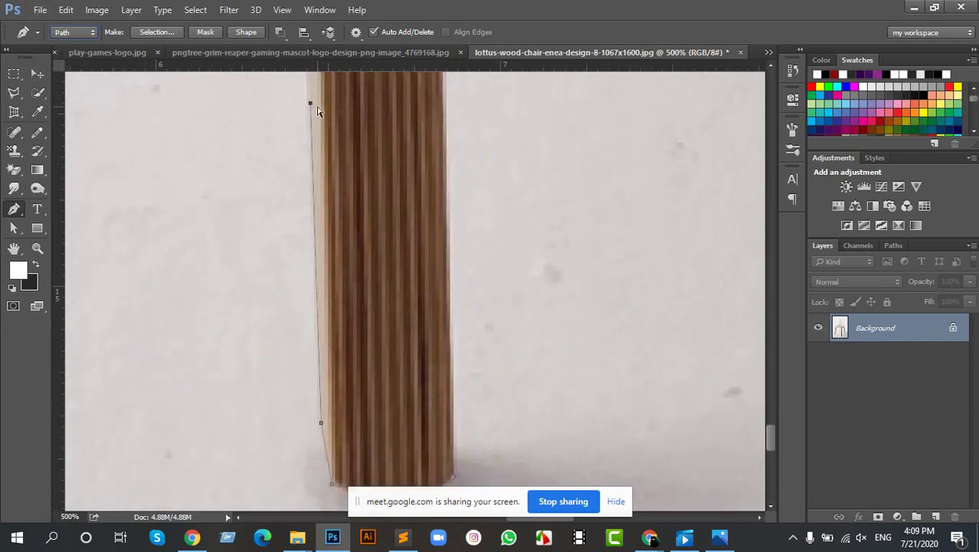
# Continue the path straight up the dark leg's left edge, along its pale side face, to the upper part of the leg.
pyautogui.scroll(-3, 319, 112)
pyautogui.scroll(1, 379, 99)
pyautogui.moveTo(378, 99); pyautogui.dragTo(357, 431)
pyautogui.moveTo(352, 181); pyautogui.dragTo(357, 268)
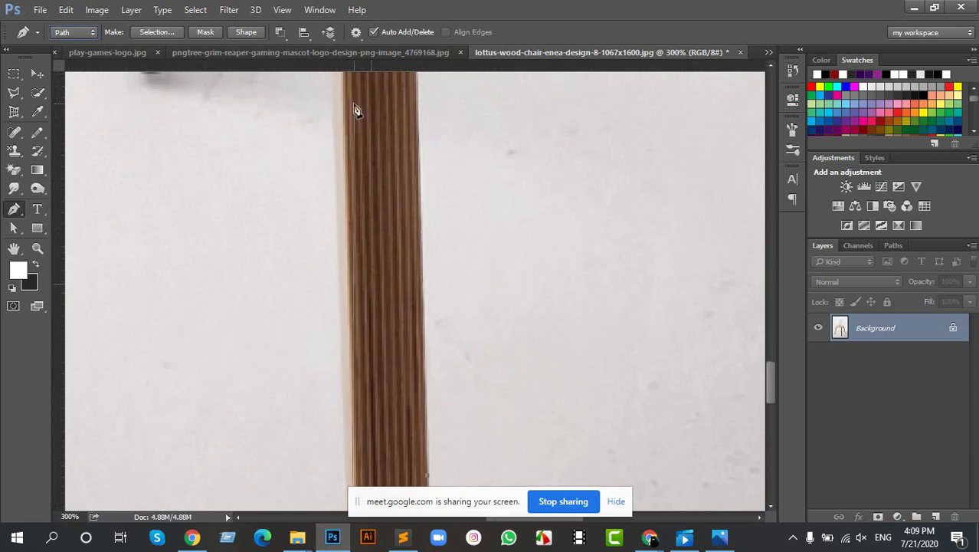
pyautogui.click(334, 100)
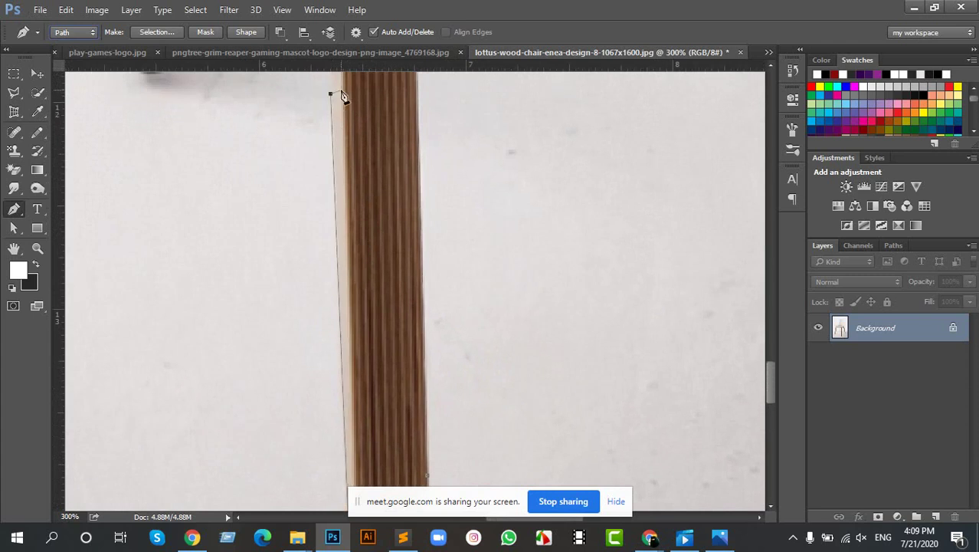
pyautogui.moveTo(332, 94); pyautogui.dragTo(413, 337)
pyautogui.moveTo(404, 126); pyautogui.dragTo(442, 327)
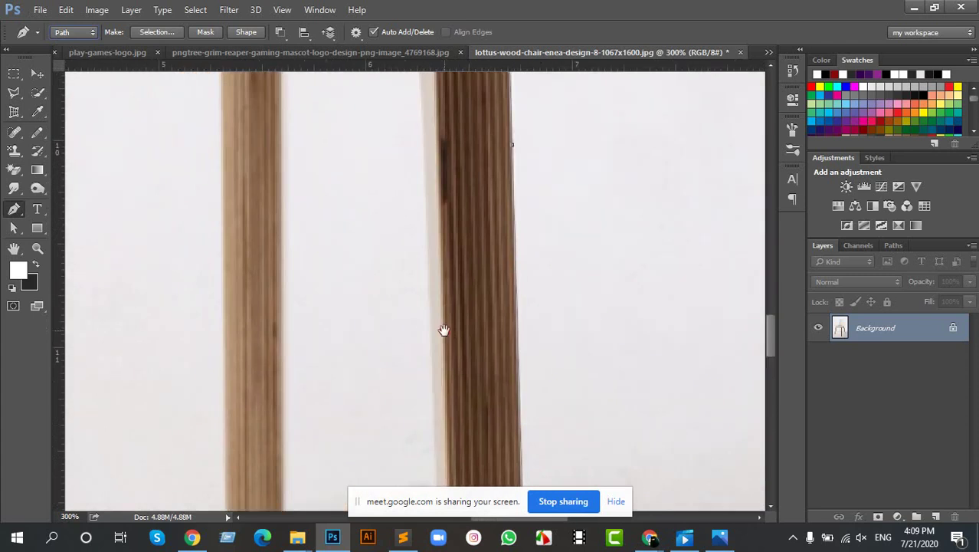
pyautogui.click(422, 91)
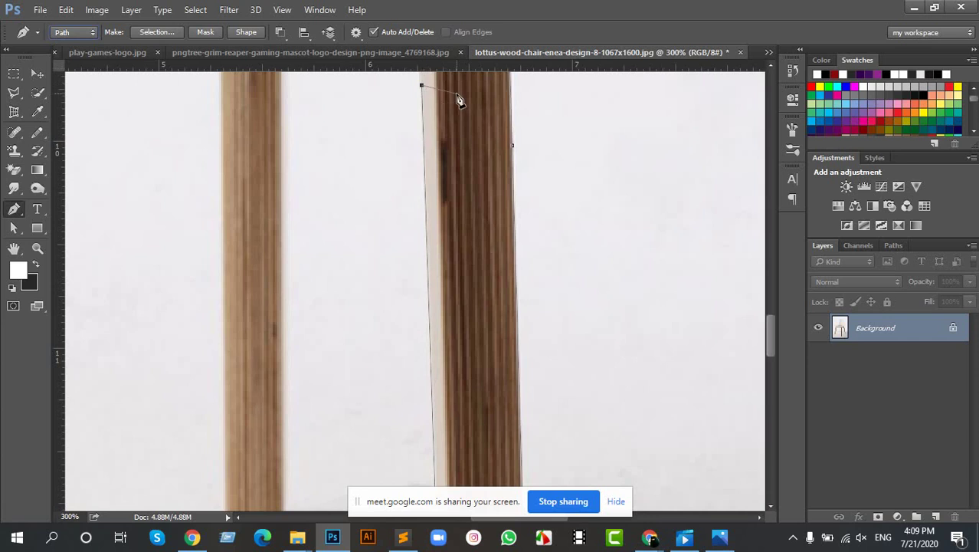
# Follow the curved flare at the top of the dark leg up to the seat's underside, removing the last anchor's outgoing handle.
pyautogui.moveTo(457, 99); pyautogui.dragTo(495, 351)
pyautogui.moveTo(485, 176); pyautogui.dragTo(472, 230)
pyautogui.click(442, 285)
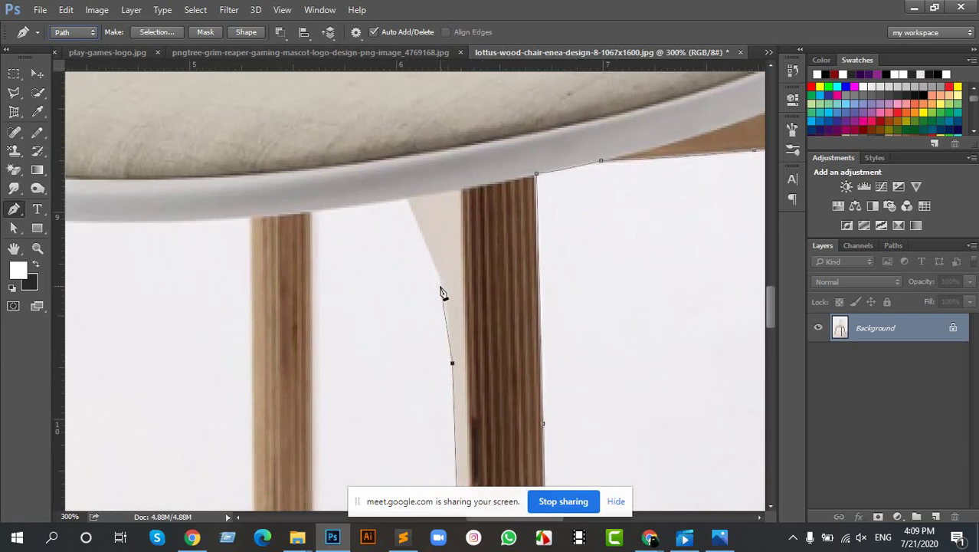
pyautogui.click(403, 196)
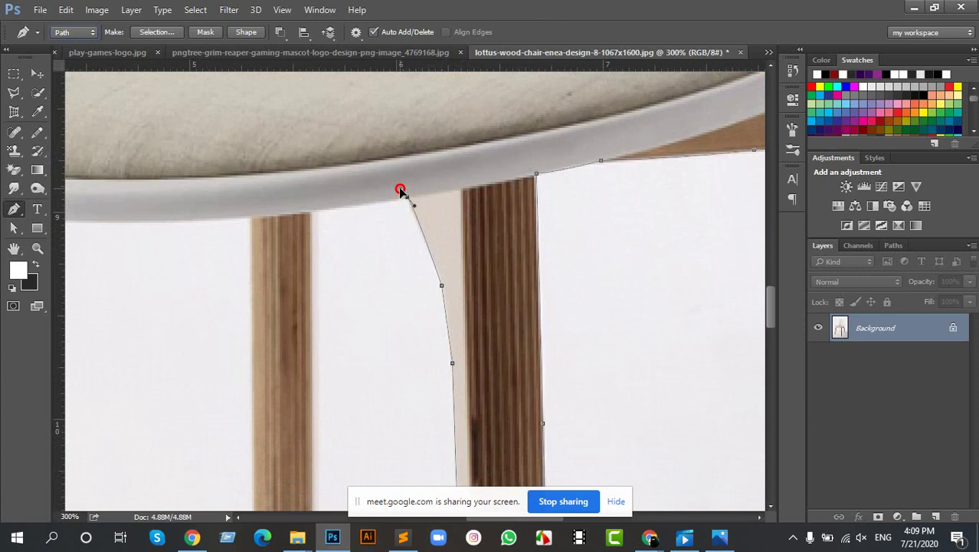
pyautogui.moveTo(400, 190); pyautogui.dragTo(396, 185)
pyautogui.keyDown('alt'); pyautogui.click(407, 199); pyautogui.keyUp('alt')
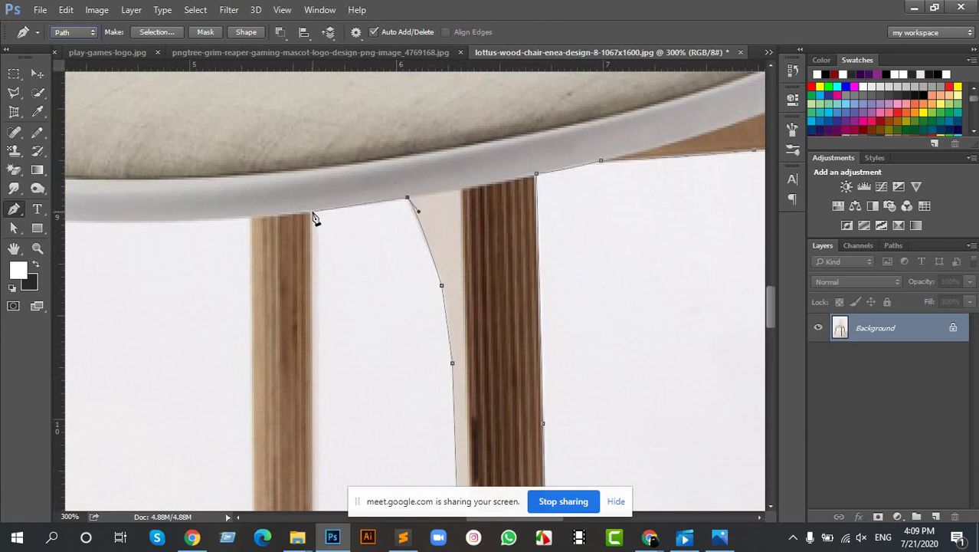
# Curve the path along the seat's underside to the short back leg and trace that leg's right edge down to its foot.
pyautogui.moveTo(312, 212); pyautogui.dragTo(252, 221)
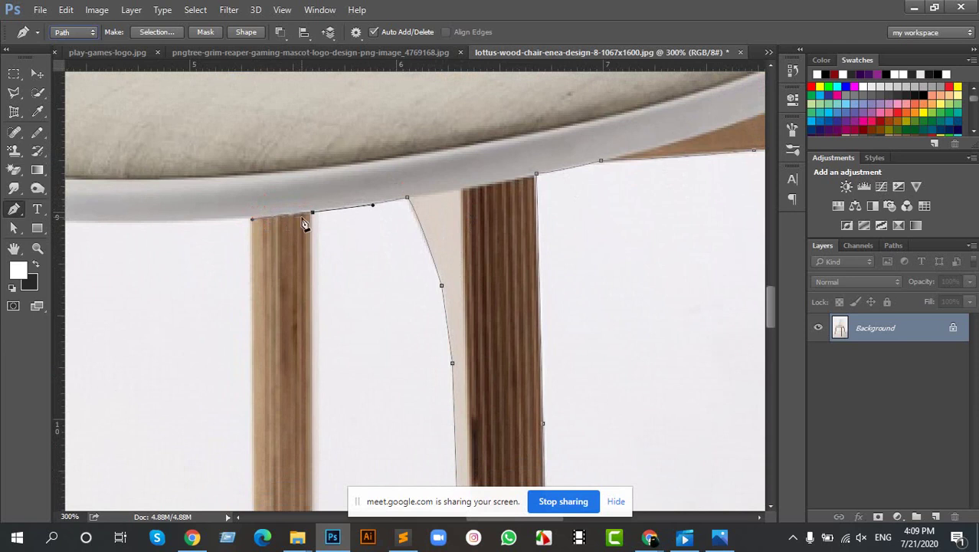
pyautogui.moveTo(313, 214); pyautogui.dragTo(317, 438)
pyautogui.scroll(-5, 317, 149)
pyautogui.scroll(-8, 334, 409)
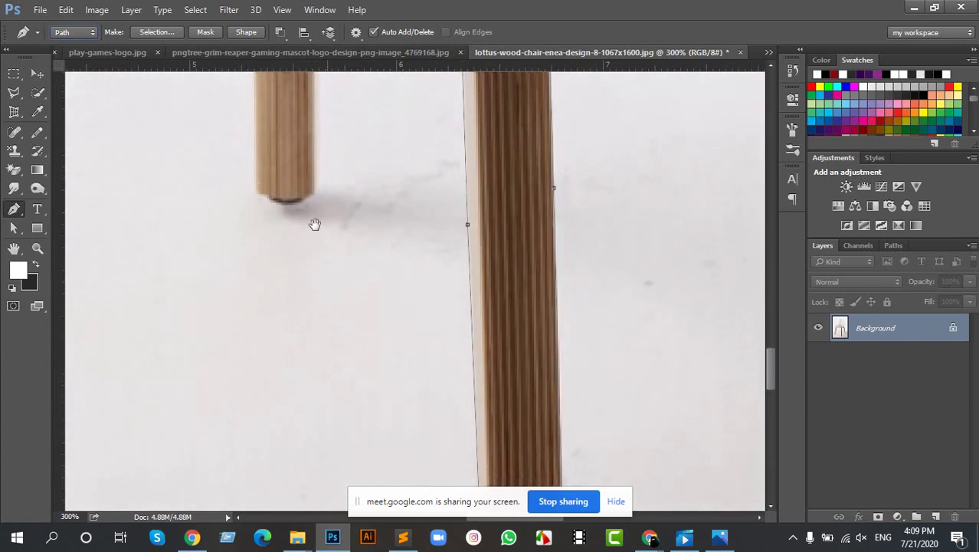
pyautogui.scroll(1, 331, 145)
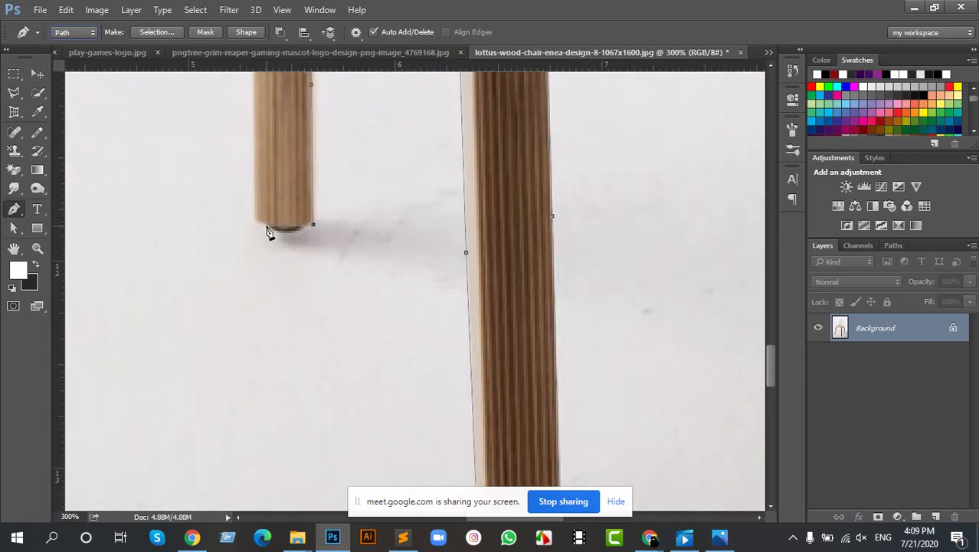
# Curve the path around the back leg's foot pad and rounded left corner, then start straight up its left edge.
pyautogui.moveTo(266, 226); pyautogui.dragTo(245, 211)
pyautogui.press('alt')
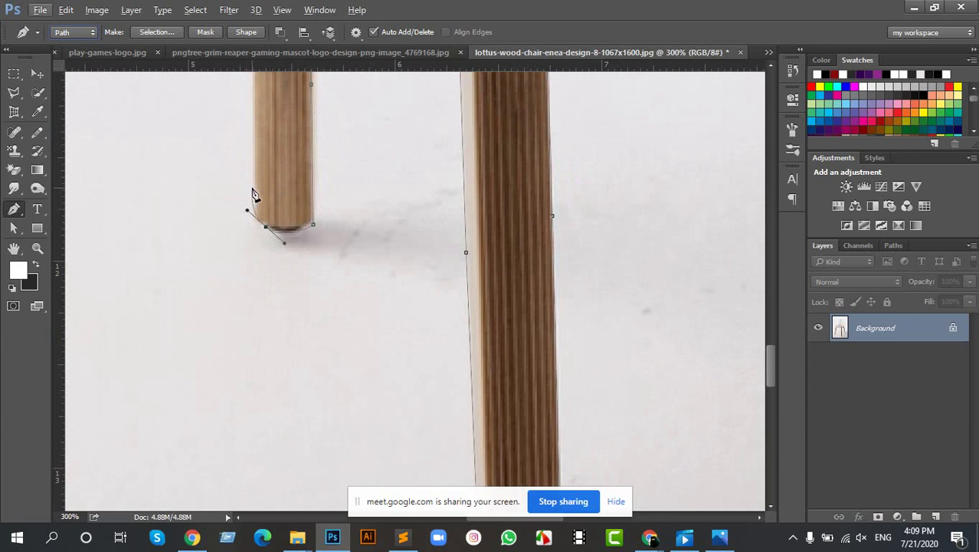
pyautogui.press('alt')
pyautogui.keyDown('alt'); pyautogui.click(266, 227); pyautogui.keyUp('alt')
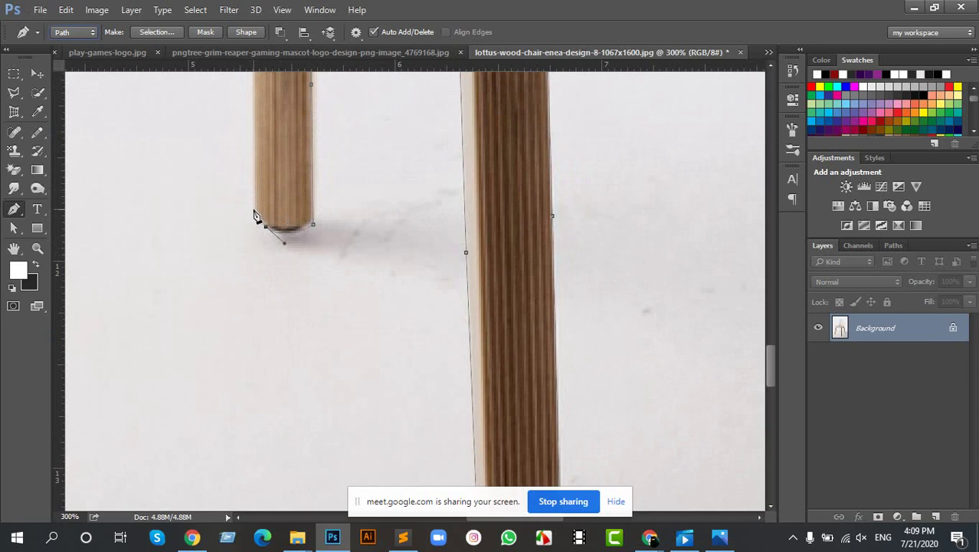
pyautogui.moveTo(254, 209); pyautogui.dragTo(248, 197)
pyautogui.click(253, 209)
pyautogui.click(252, 94)
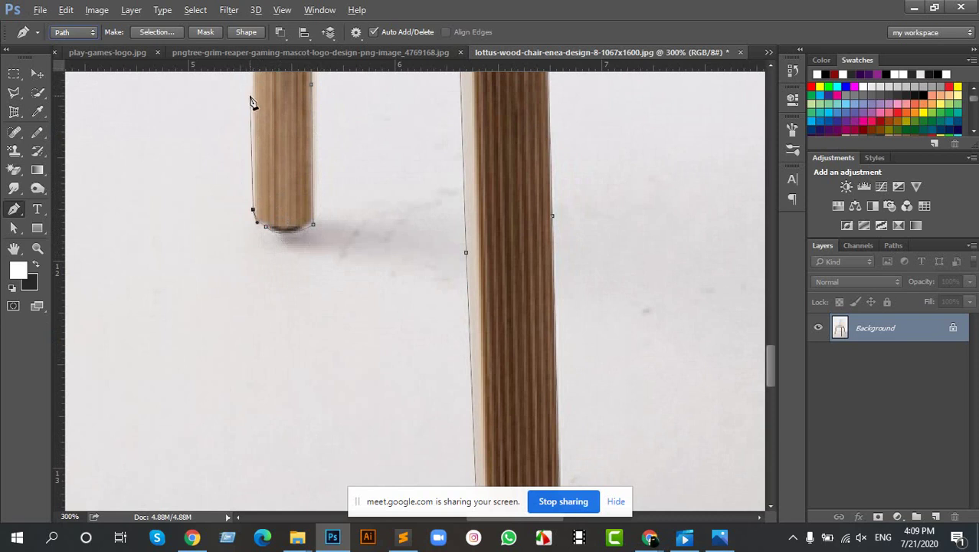
# Trace the rest of the back leg's left edge straight up to the seat's underside, redoing the final anchor as a corner point.
pyautogui.moveTo(299, 186); pyautogui.dragTo(332, 371)
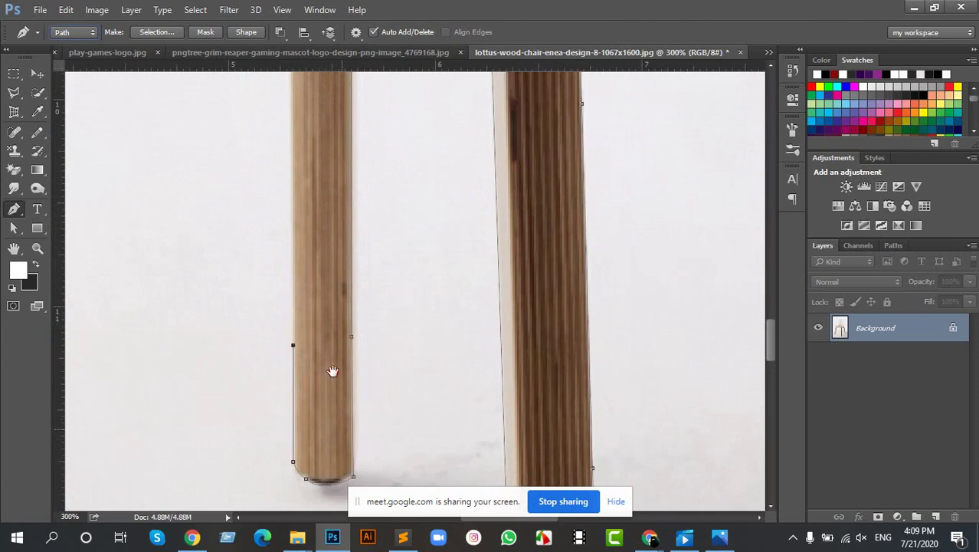
pyautogui.moveTo(322, 84); pyautogui.dragTo(332, 337)
pyautogui.moveTo(334, 140); pyautogui.dragTo(337, 228)
pyautogui.click(330, 215)
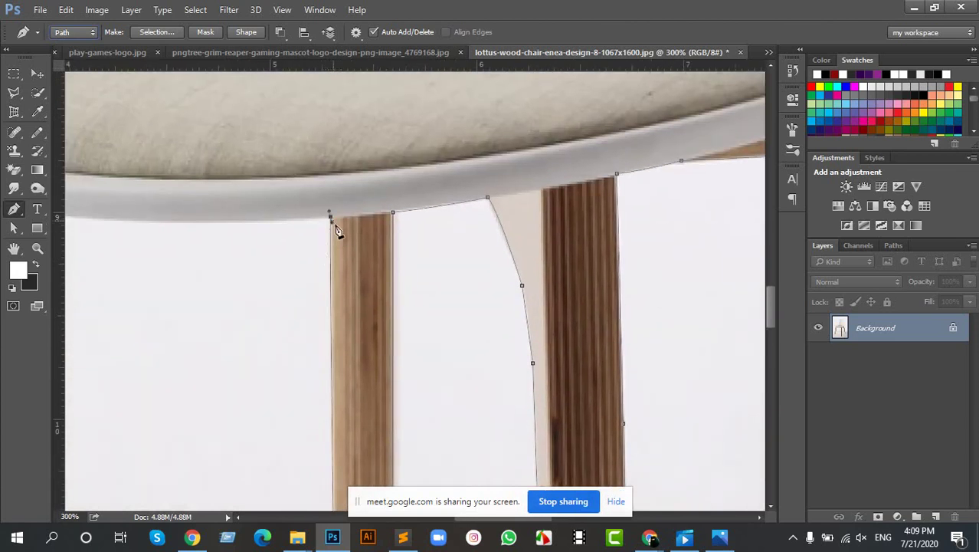
pyautogui.hotkey('ctrl', 'z')
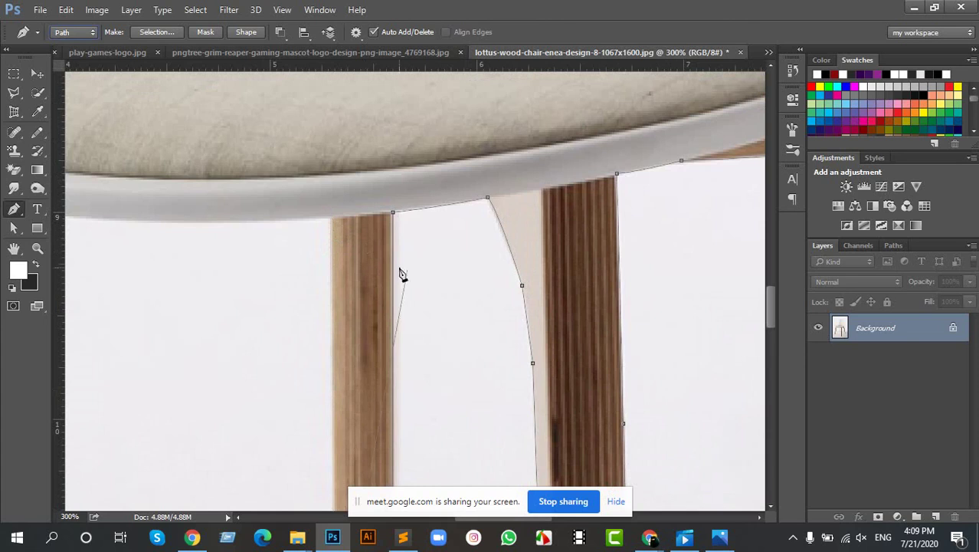
pyautogui.click(333, 223)
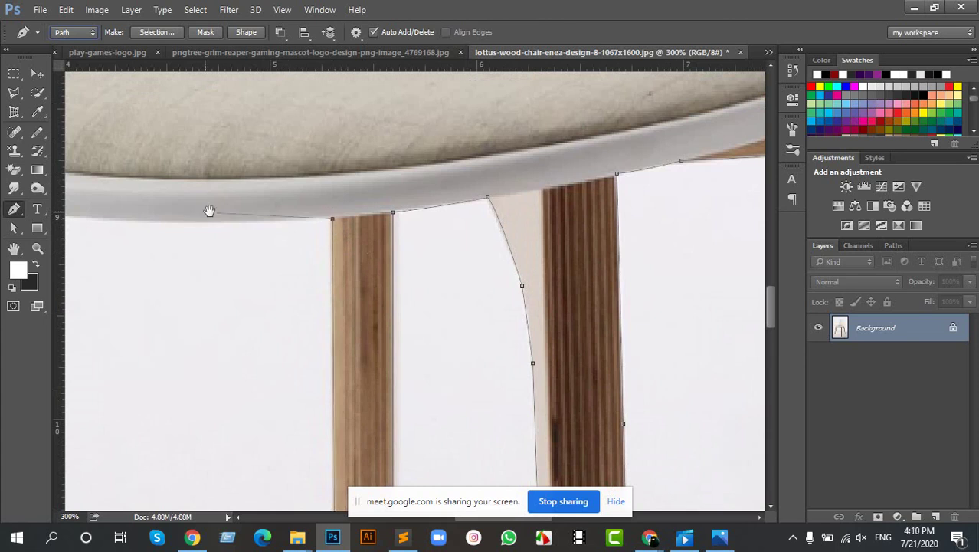
# Curve the path along the seat's underside to the left front leg and around the rounded corner at the leg's inner top.
pyautogui.moveTo(208, 212); pyautogui.dragTo(477, 227)
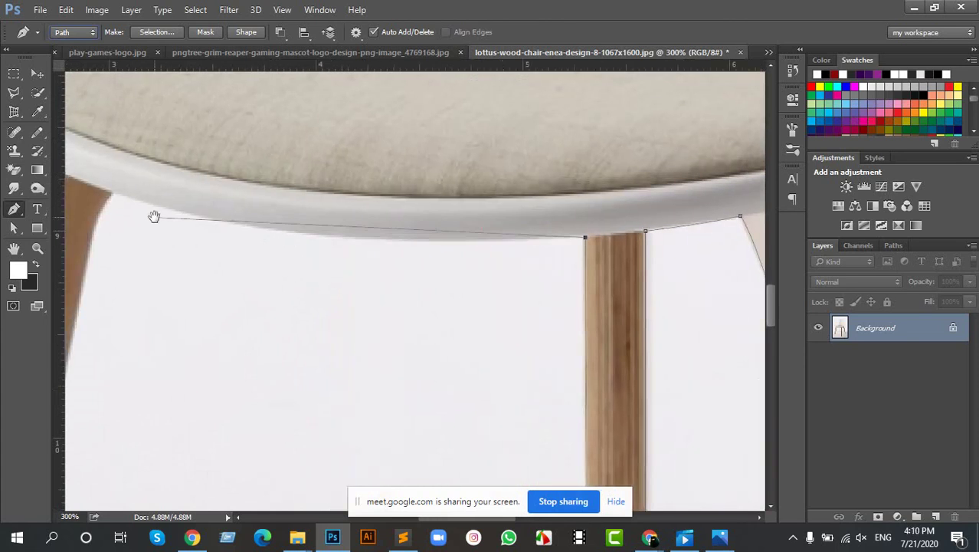
pyautogui.moveTo(154, 216); pyautogui.dragTo(243, 245)
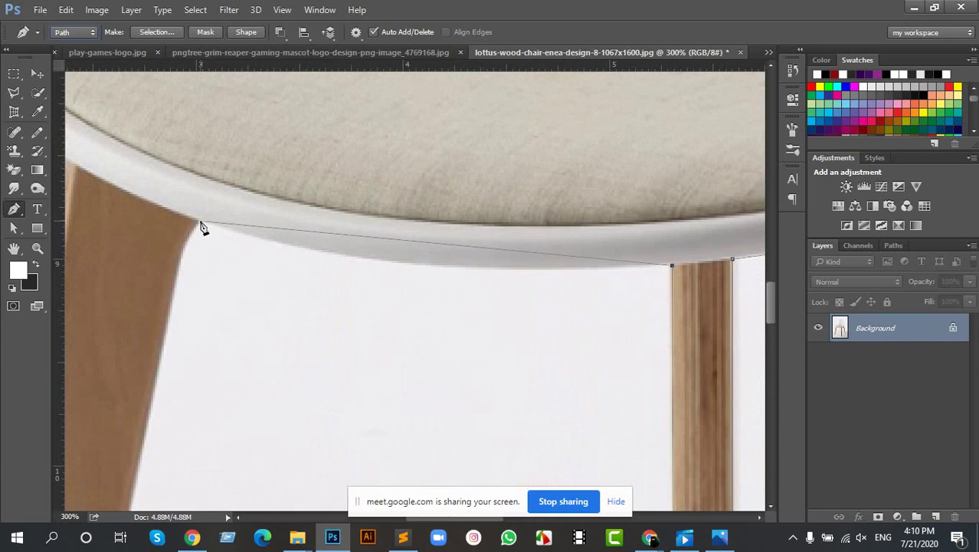
pyautogui.moveTo(200, 221); pyautogui.dragTo(69, 160)
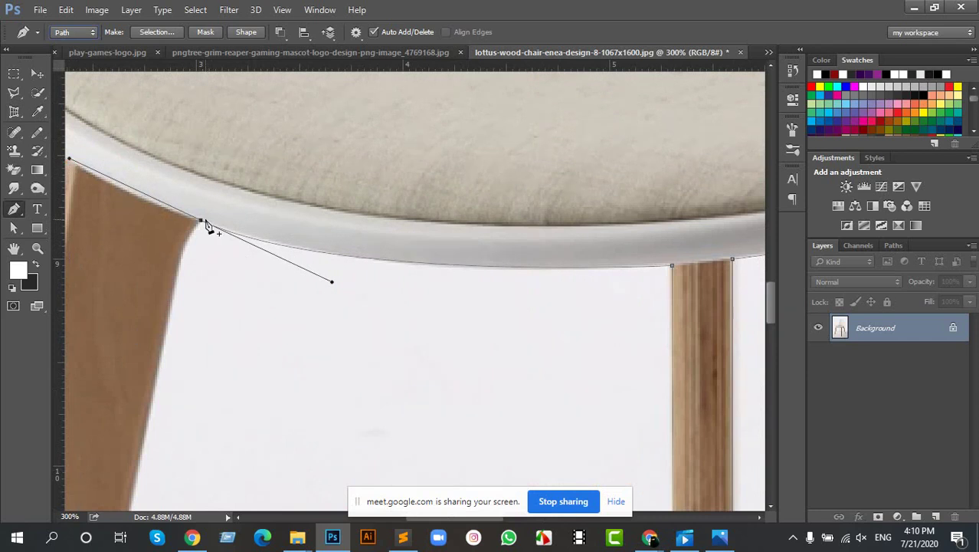
pyautogui.moveTo(200, 222); pyautogui.dragTo(172, 322)
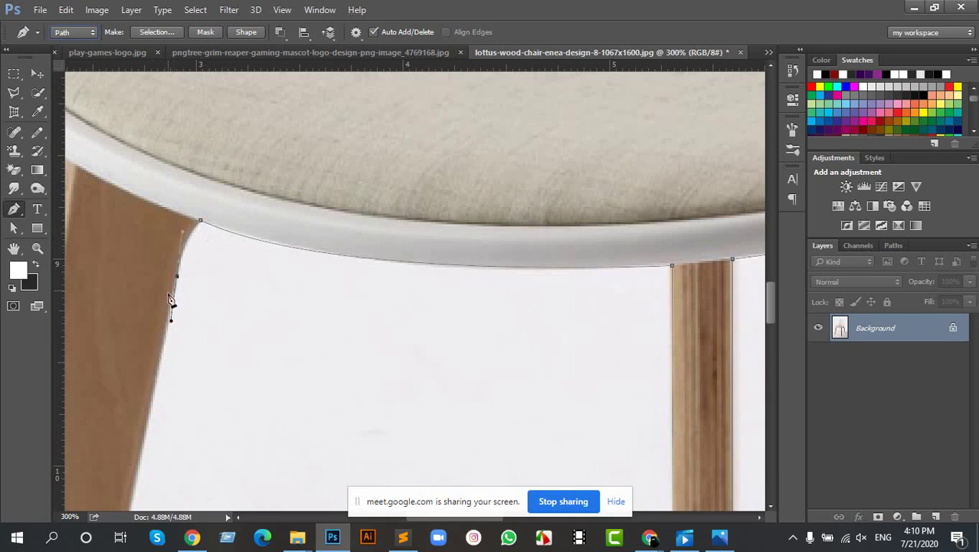
# Trace the left front leg's inner edge with the path down to the corner of its foot.
pyautogui.scroll(-6, 173, 350)
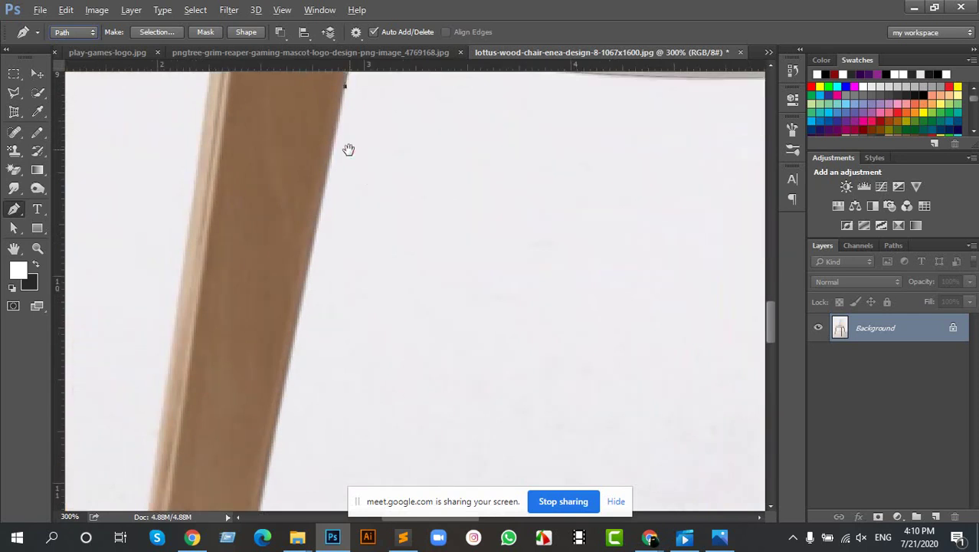
pyautogui.click(277, 318)
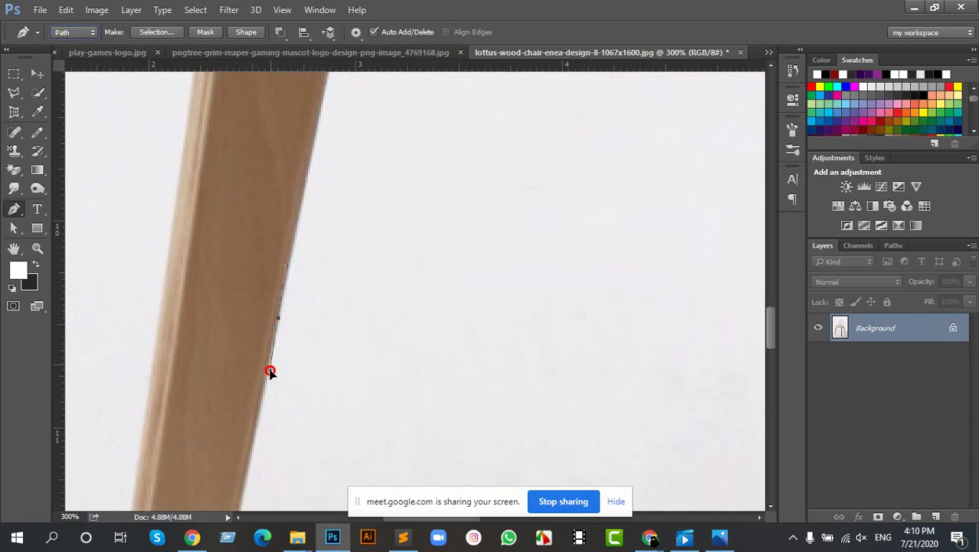
pyautogui.click(269, 371)
pyautogui.moveTo(311, 387); pyautogui.dragTo(373, 139)
pyautogui.hotkey('ctrl', '-')
pyautogui.hotkey('ctrl', '-')
pyautogui.hotkey('ctrl', '-')
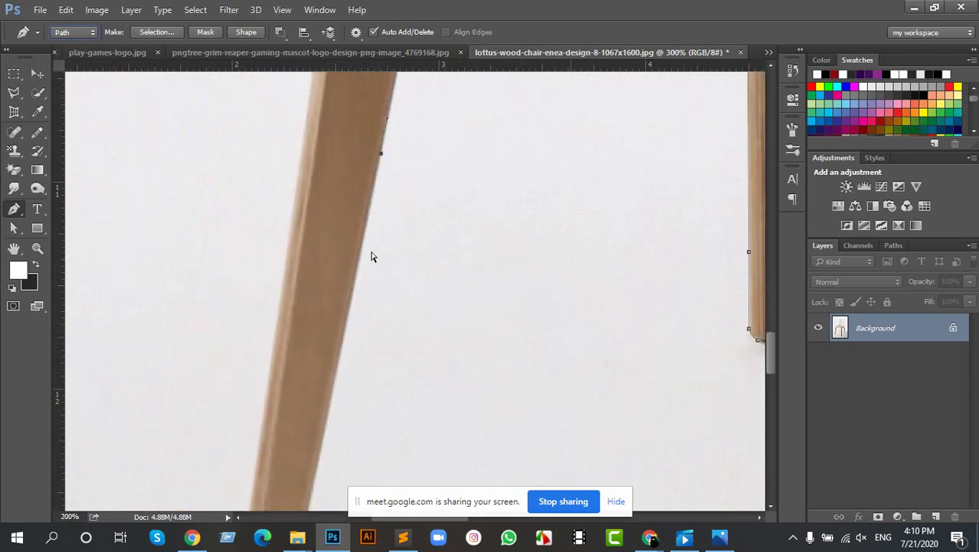
pyautogui.hotkey('ctrl', '-')
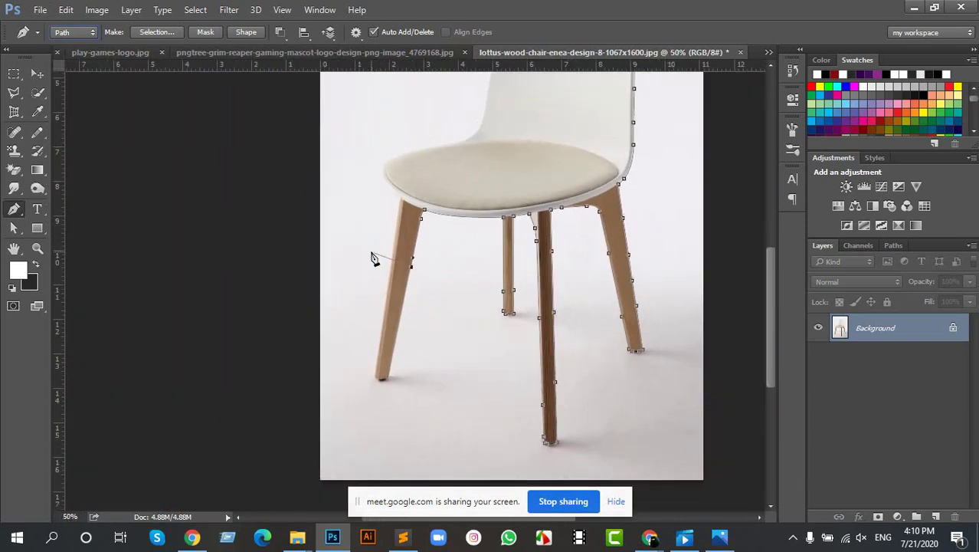
pyautogui.moveTo(464, 219)
pyautogui.mouseDown()
pyautogui.moveTo(448, 286)
pyautogui.moveTo(466, 208)
pyautogui.mouseUp()
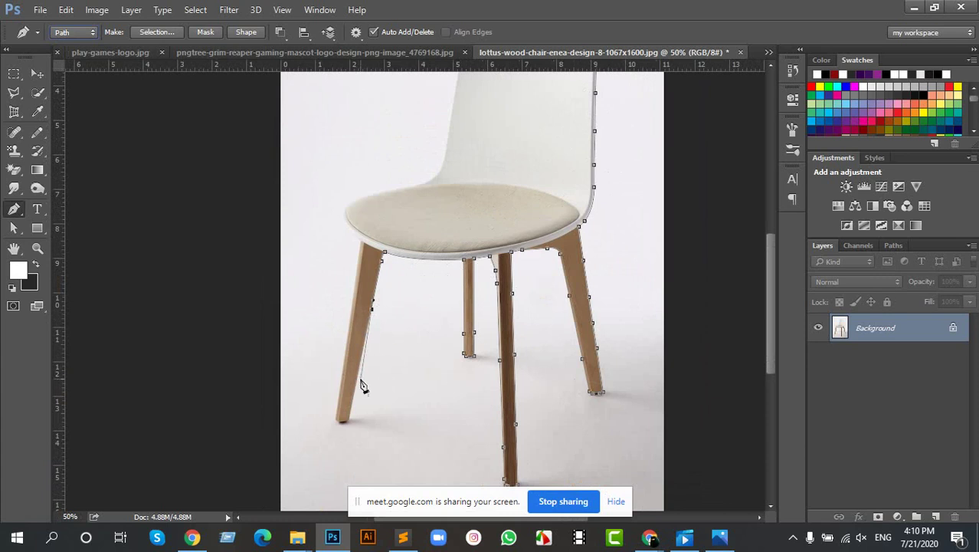
pyautogui.hotkey('ctrl', '+')
pyautogui.hotkey('ctrl', '+')
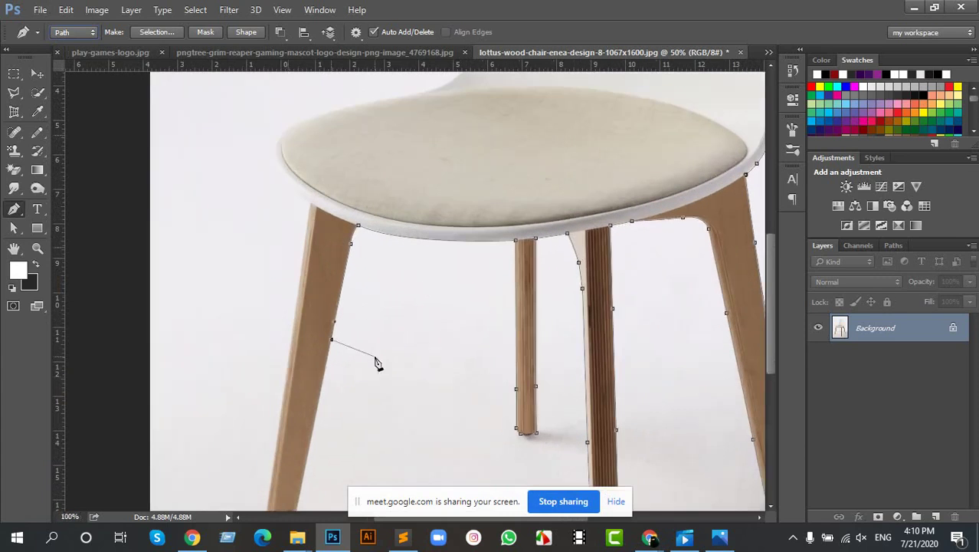
pyautogui.moveTo(346, 360); pyautogui.dragTo(383, 199)
pyautogui.scroll(-2, 376, 319)
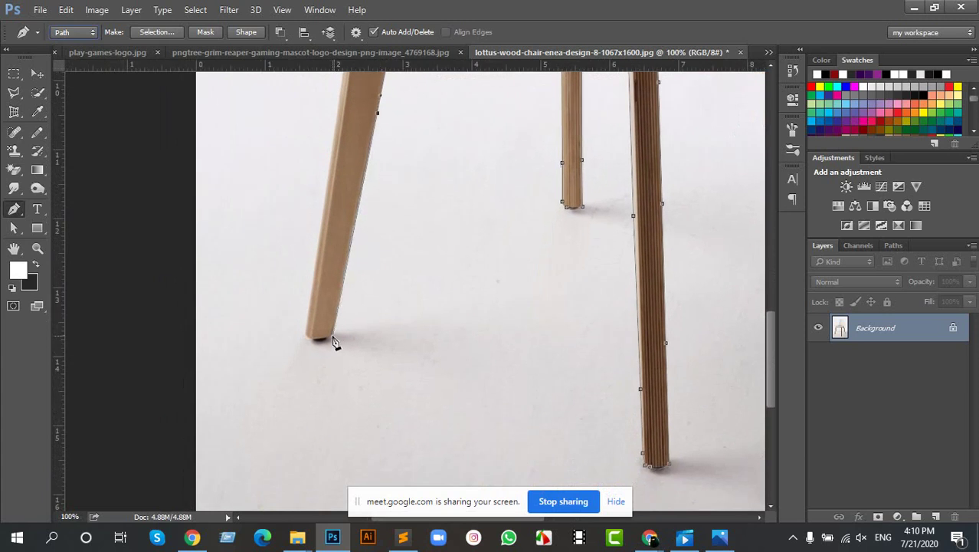
pyautogui.click(332, 338)
# Take the path around the left front leg's foot and up its outer edge to the seat's underside.
pyautogui.press('alt')
pyautogui.moveTo(307, 335); pyautogui.dragTo(294, 322)
pyautogui.press('alt')
pyautogui.keyDown('alt'); pyautogui.click(307, 336); pyautogui.keyUp('alt')
pyautogui.moveTo(356, 152); pyautogui.dragTo(375, 389)
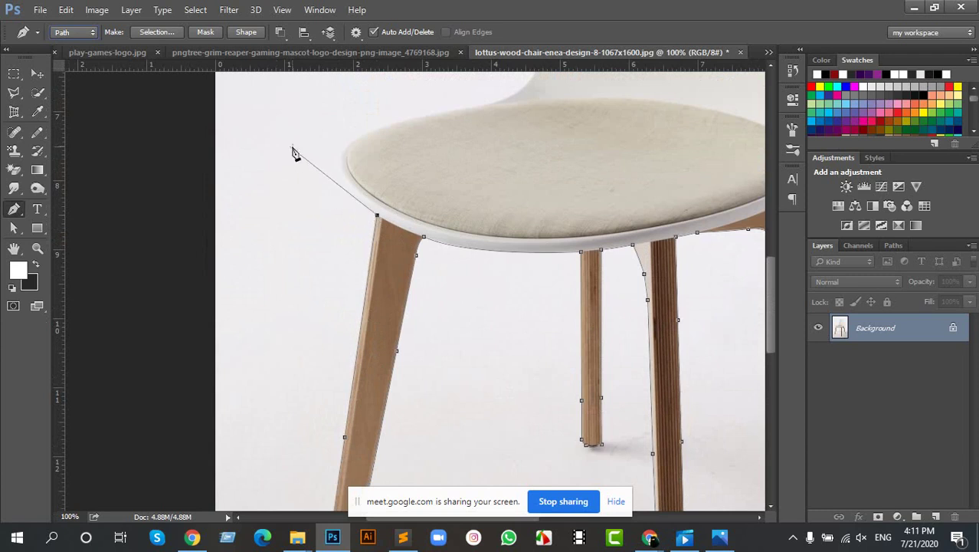
# Curve the path around the seat's left end, undo the overlong segment along the cushion, and make the last anchor a corner point.
pyautogui.moveTo(387, 179); pyautogui.dragTo(329, 227)
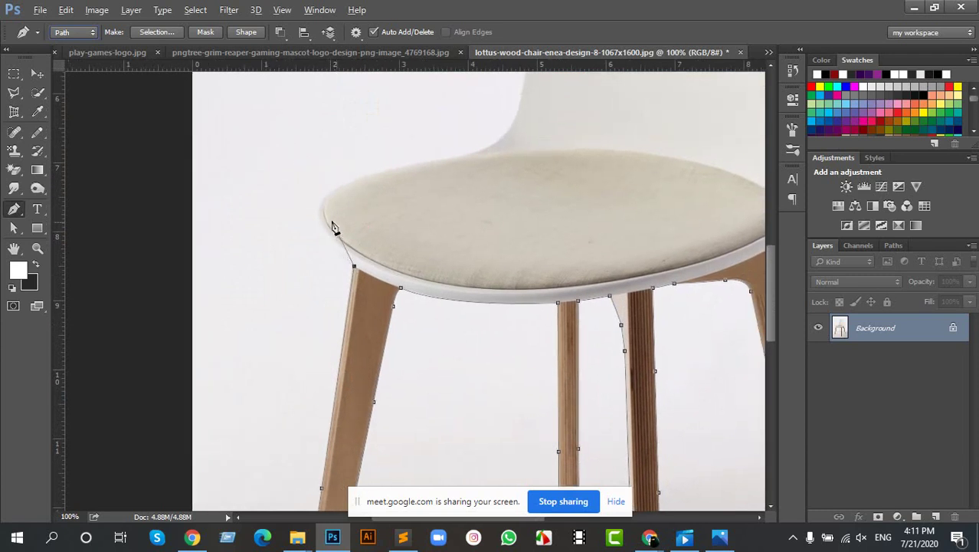
pyautogui.hotkey('ctrl', '+')
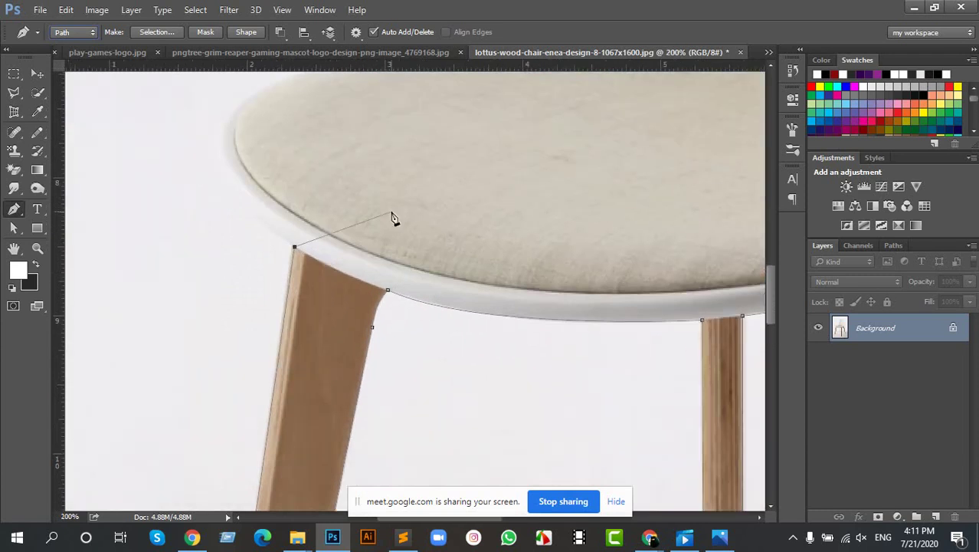
pyautogui.moveTo(284, 175); pyautogui.dragTo(376, 281)
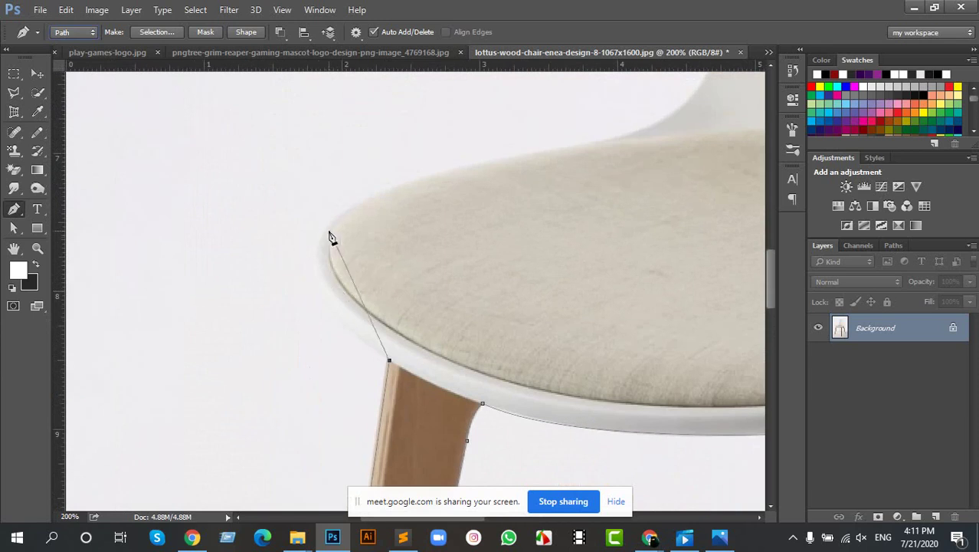
pyautogui.moveTo(321, 230); pyautogui.dragTo(368, 163)
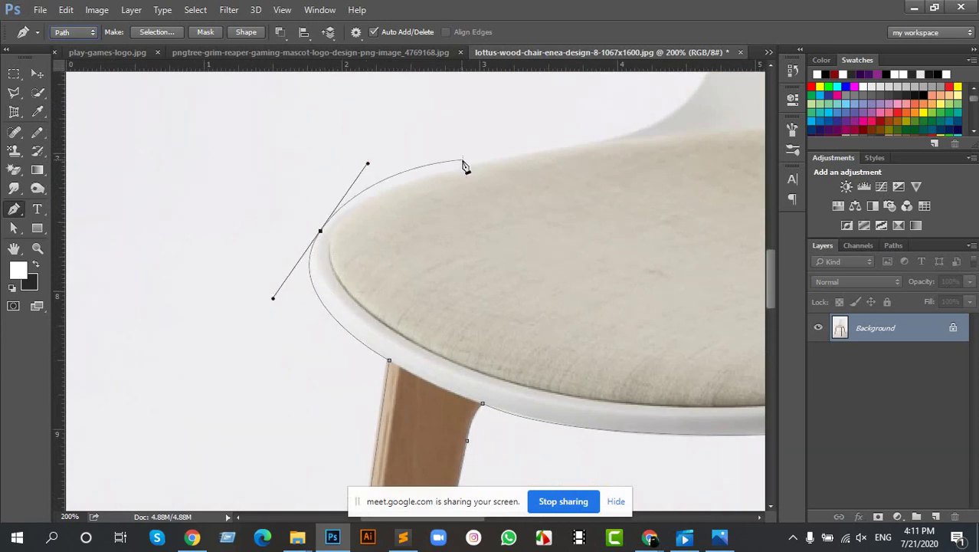
pyautogui.click(624, 138)
pyautogui.moveTo(678, 113); pyautogui.dragTo(572, 181)
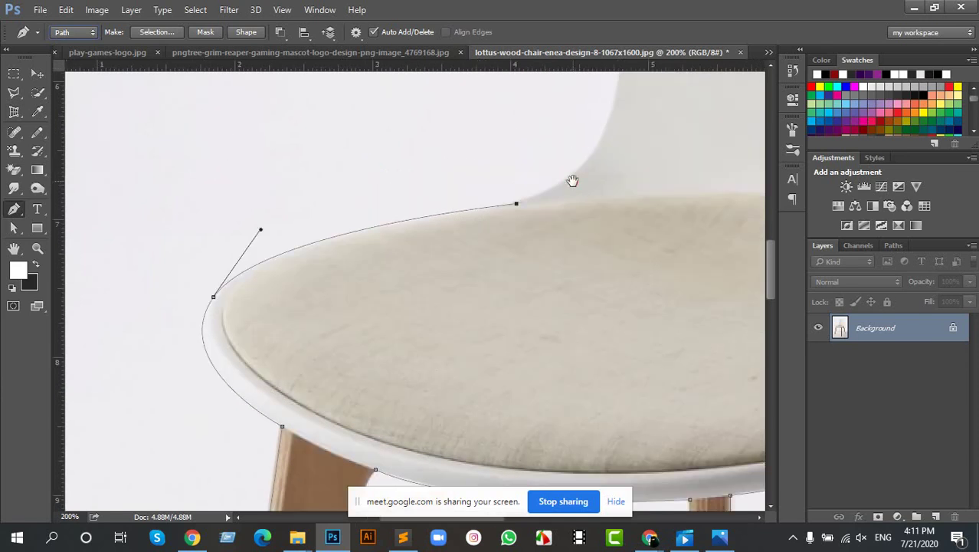
pyautogui.hotkey('ctrl', 'z')
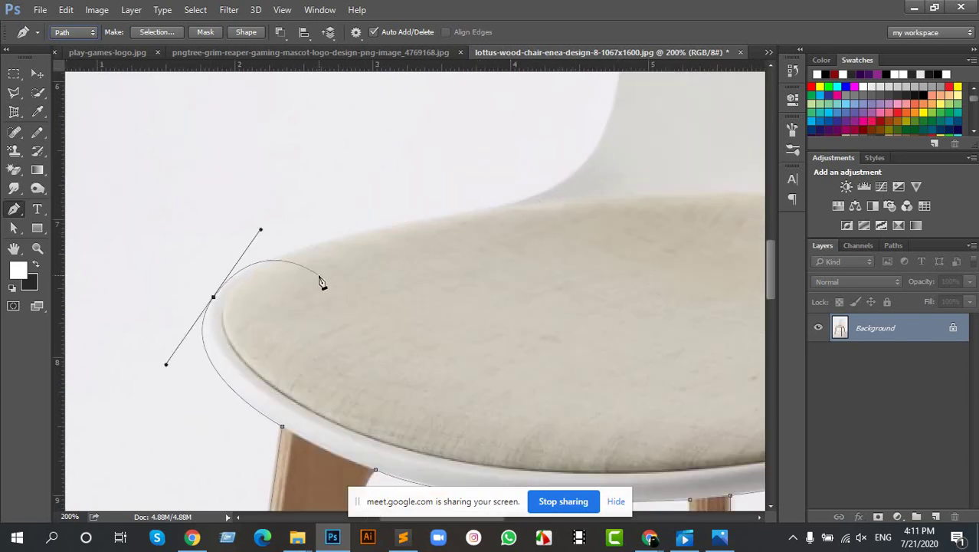
pyautogui.click(214, 298)
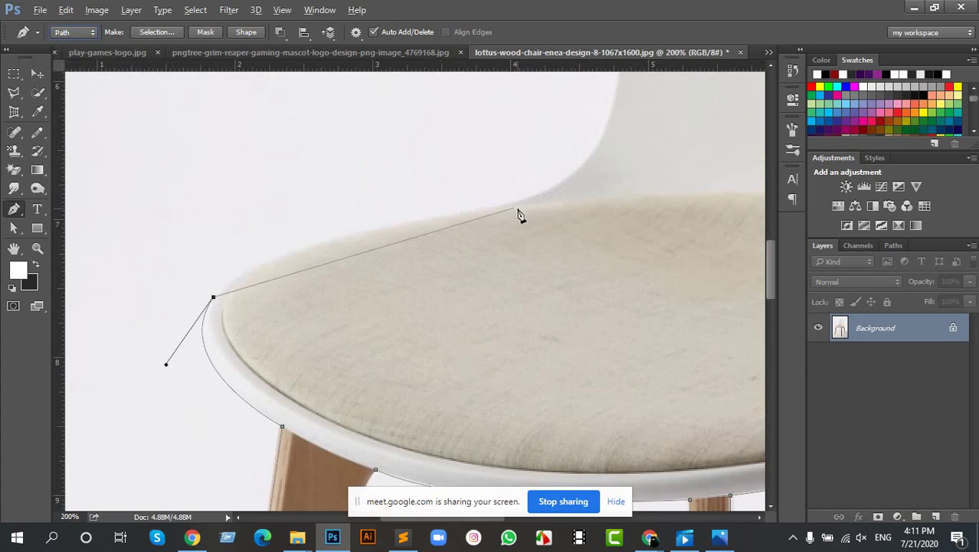
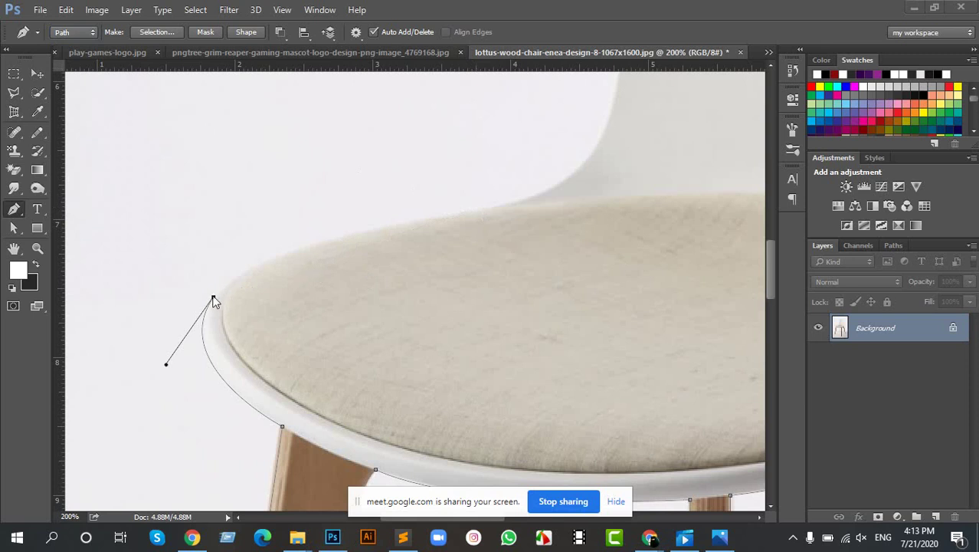
# Curve the path along the cushion's upper left edge to where the seat meets the backrest.
pyautogui.click(282, 265)
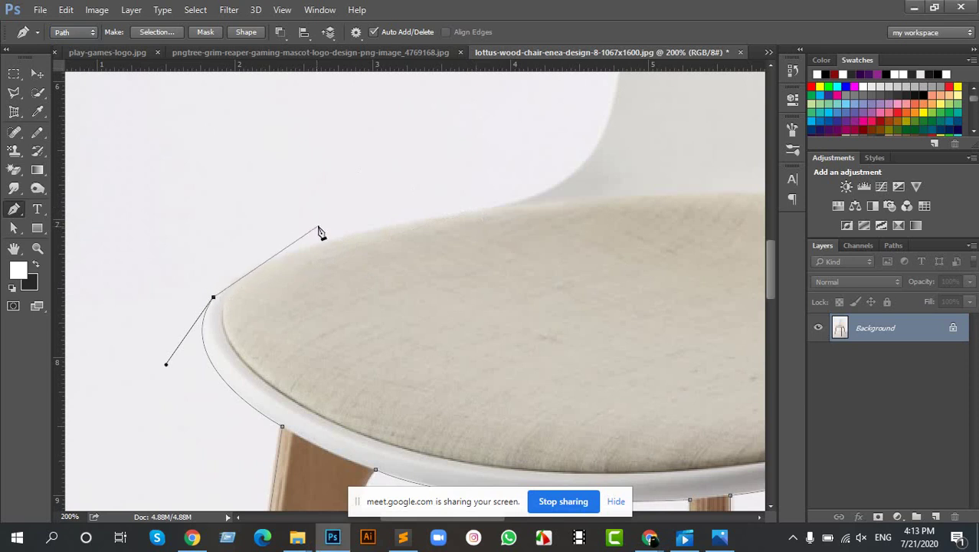
pyautogui.scroll(3, 304, 254)
pyautogui.press('alt')
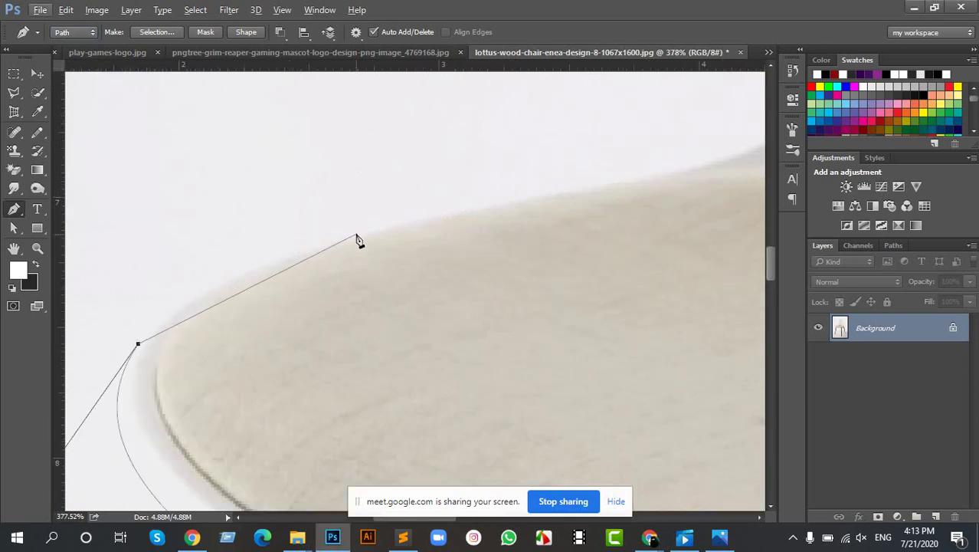
pyautogui.moveTo(355, 236); pyautogui.dragTo(537, 191)
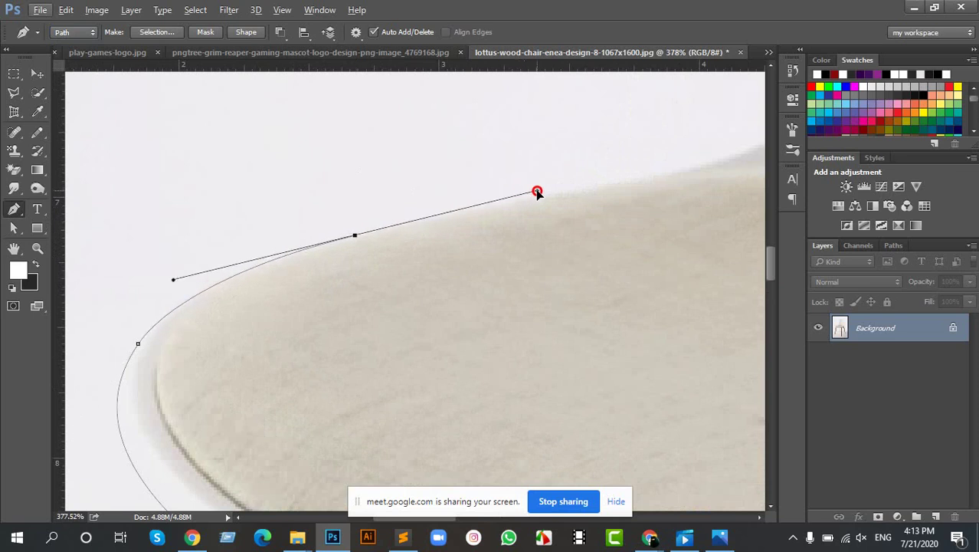
pyautogui.click(672, 173)
pyautogui.moveTo(705, 143); pyautogui.dragTo(411, 269)
# Curve the path up into the backrest's left edge, trace it straight up, and close the path at its starting anchor.
pyautogui.moveTo(562, 149); pyautogui.dragTo(397, 258)
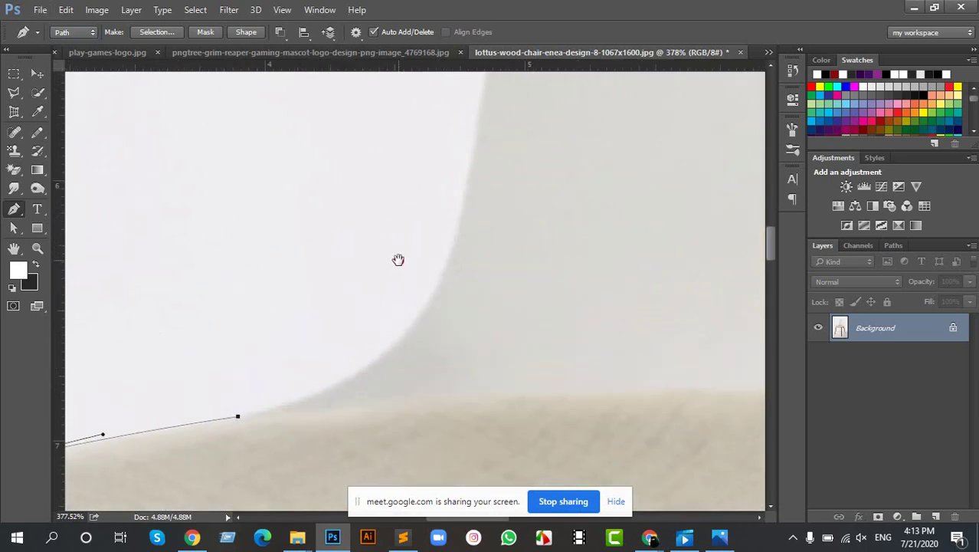
pyautogui.moveTo(463, 210); pyautogui.dragTo(445, 321)
pyautogui.click(469, 154)
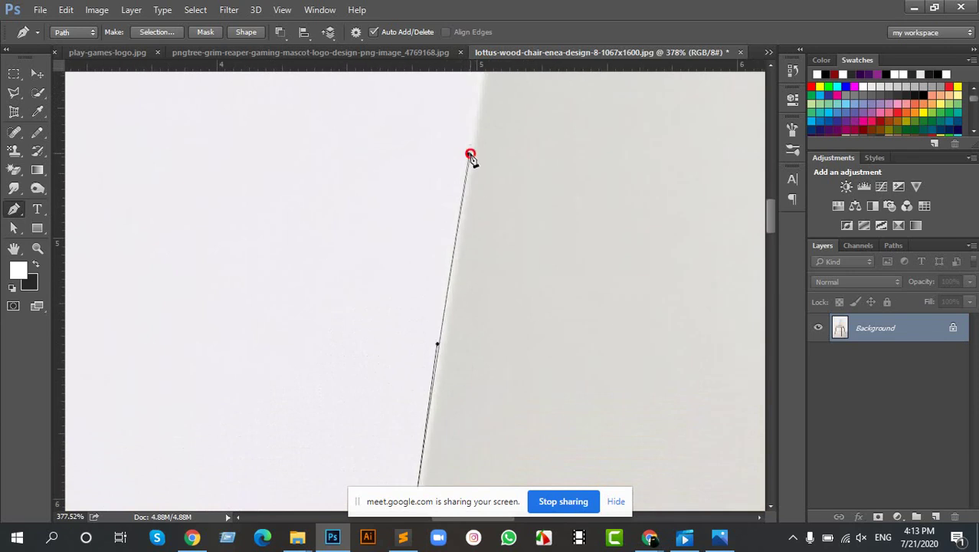
pyautogui.moveTo(497, 103); pyautogui.dragTo(403, 387)
pyautogui.moveTo(442, 171); pyautogui.dragTo(411, 313)
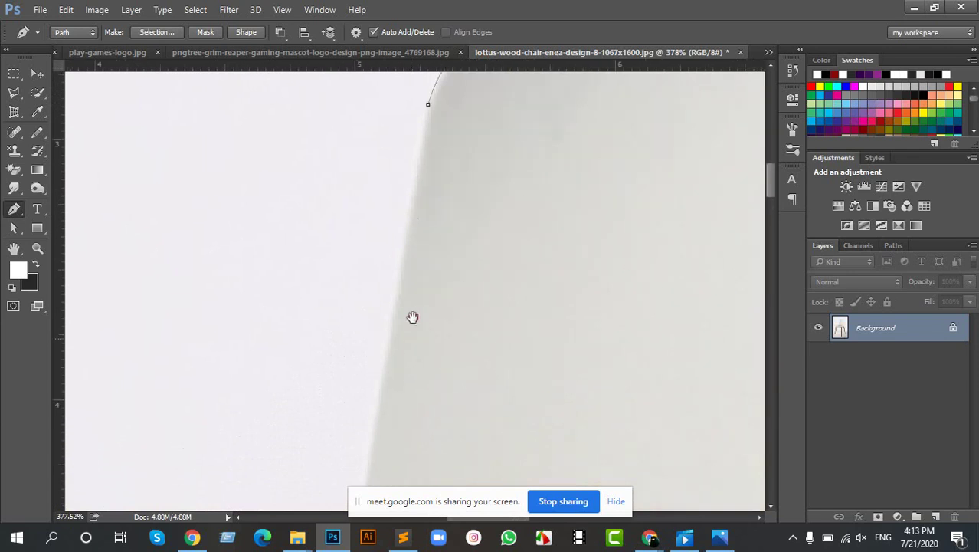
pyautogui.moveTo(428, 103); pyautogui.dragTo(431, 110)
pyautogui.click(428, 102)
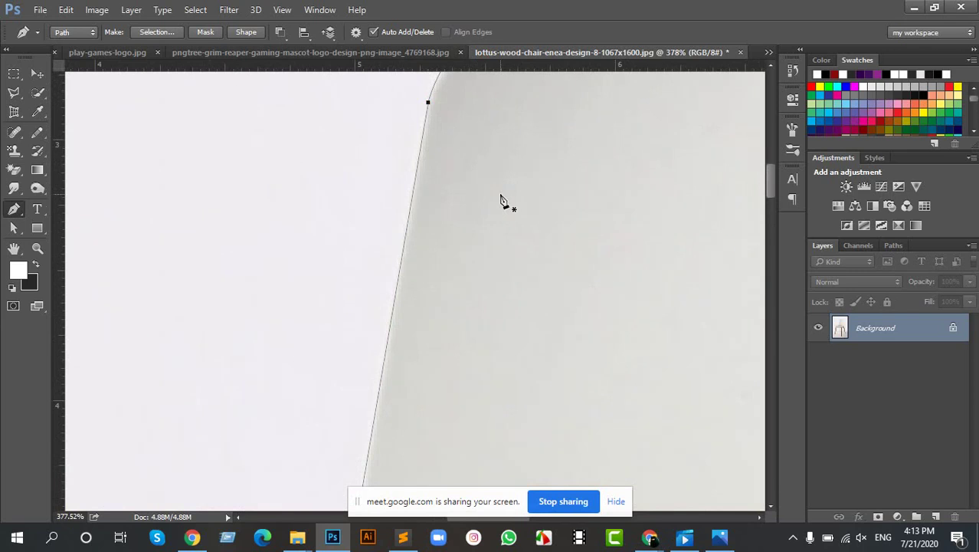
# Examine the closed path around the chair's backrest, seat and legs.
pyautogui.hotkey('ctrl', '-')
pyautogui.hotkey('ctrl', '-')
pyautogui.hotkey('ctrl', '-')
pyautogui.hotkey('ctrl', '-')
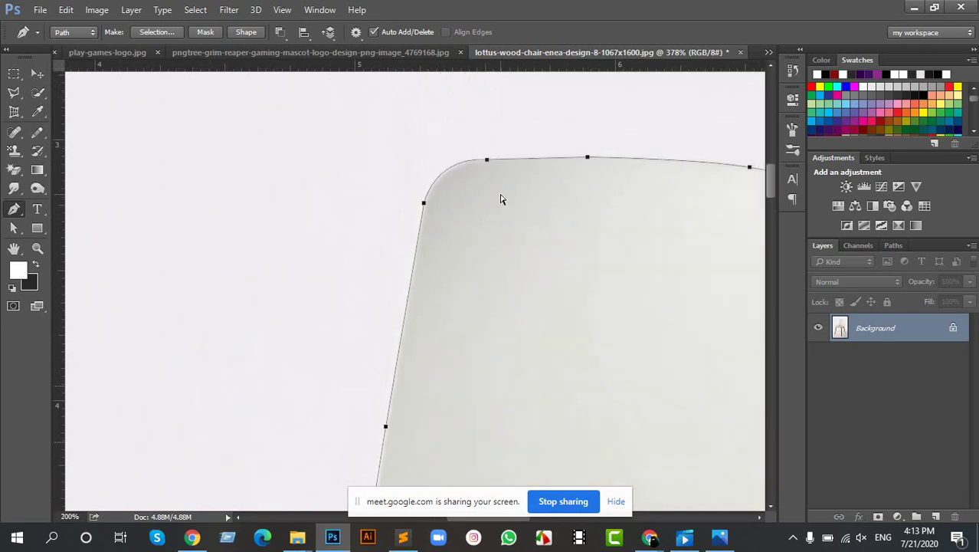
pyautogui.hotkey('ctrl', '-')
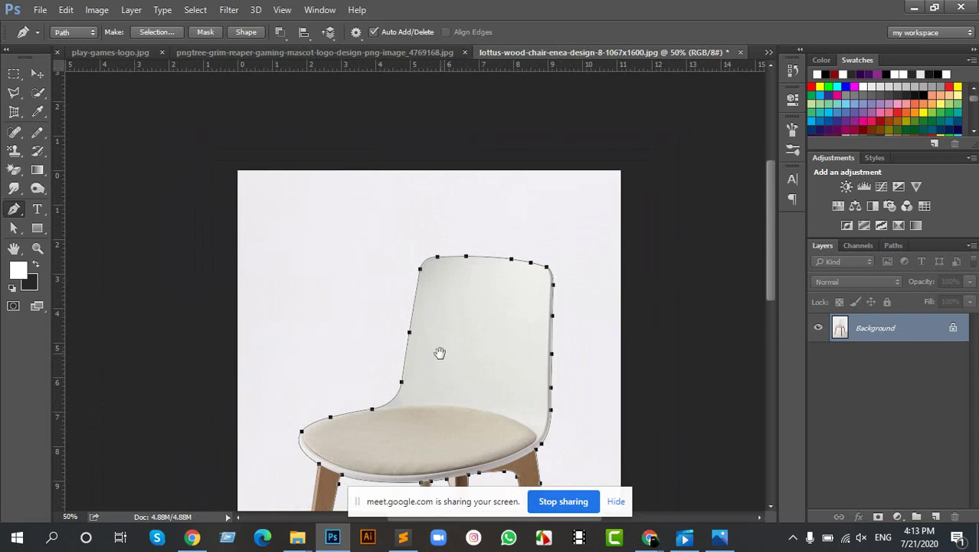
pyautogui.moveTo(439, 350); pyautogui.dragTo(446, 239)
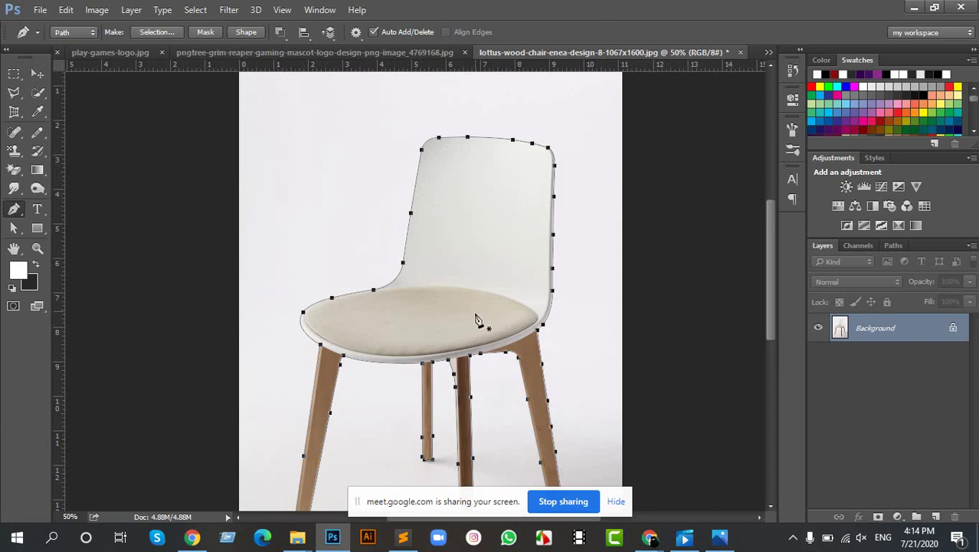
pyautogui.scroll(-2, 477, 317)
pyautogui.scroll(2, 519, 356)
# Load the Work Path as a selection and invert it so the chair is selected.
pyautogui.click(892, 245)
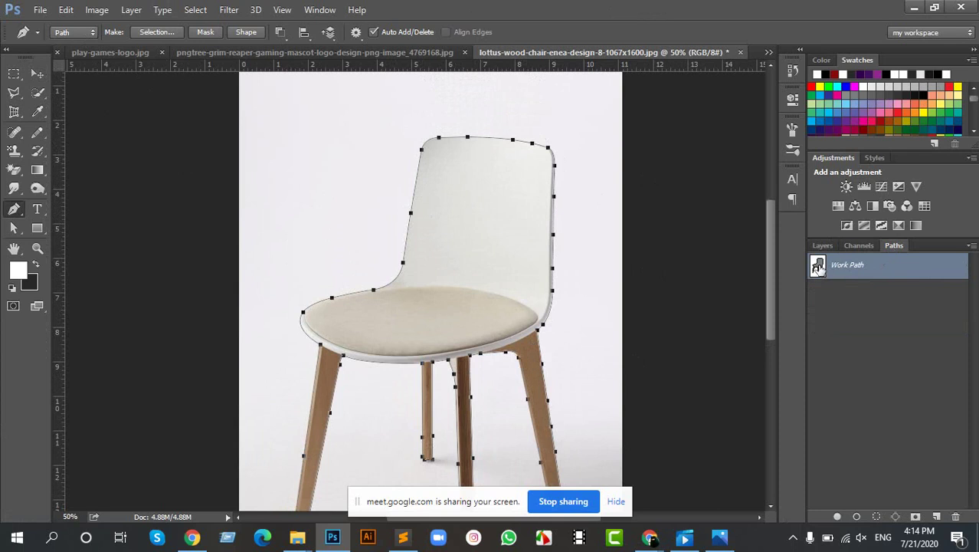
pyautogui.keyDown('ctrl'); pyautogui.click(819, 266); pyautogui.keyUp('ctrl')
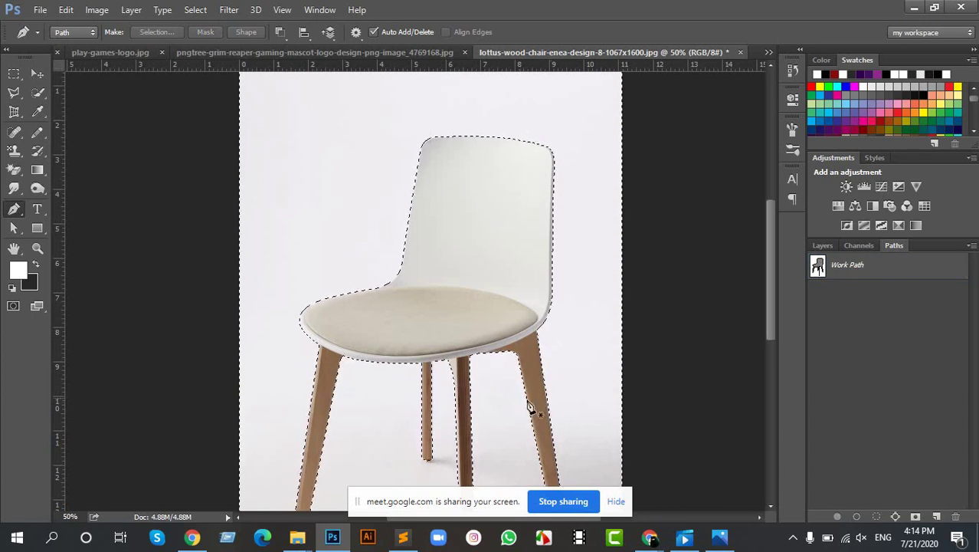
pyautogui.hotkey('ctrl', '-')
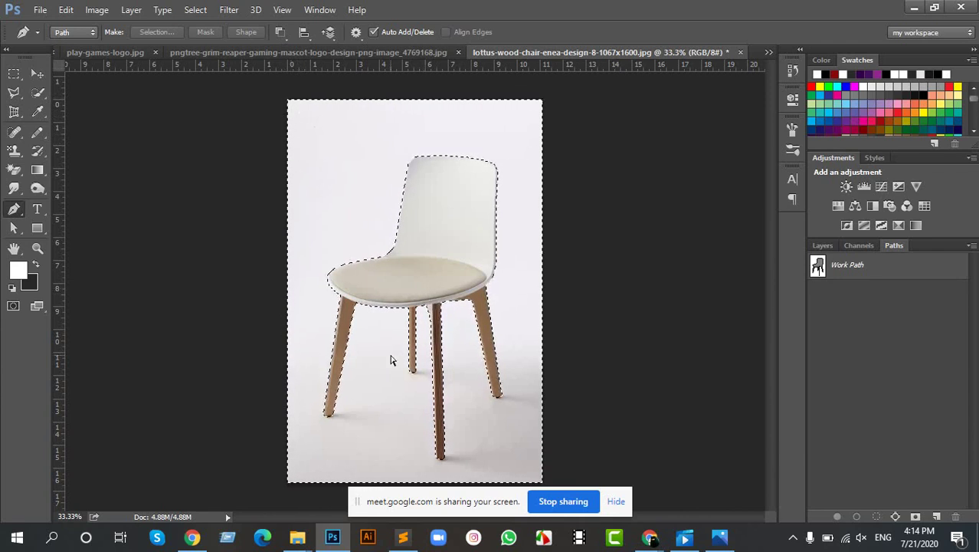
pyautogui.hotkey('ctrl', 'shift', 'i')
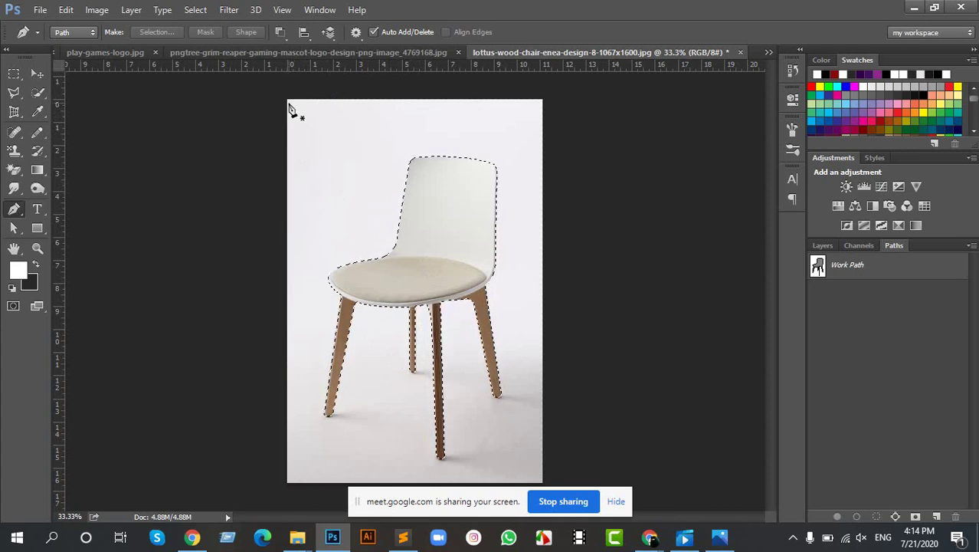
# Unlock the Background layer and add a layer mask from the chair selection to remove the backdrop.
pyautogui.click(823, 245)
pyautogui.click(954, 331)
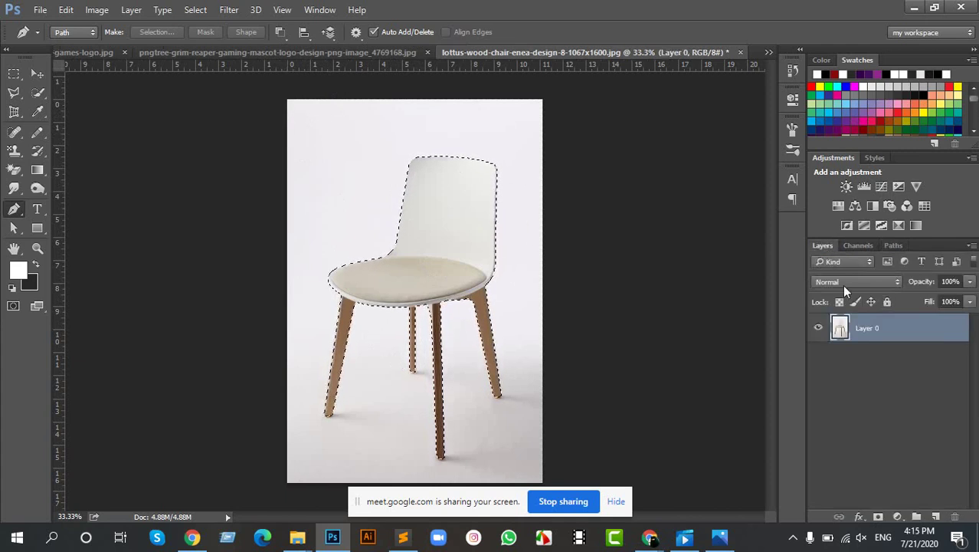
pyautogui.click(895, 246)
pyautogui.click(824, 246)
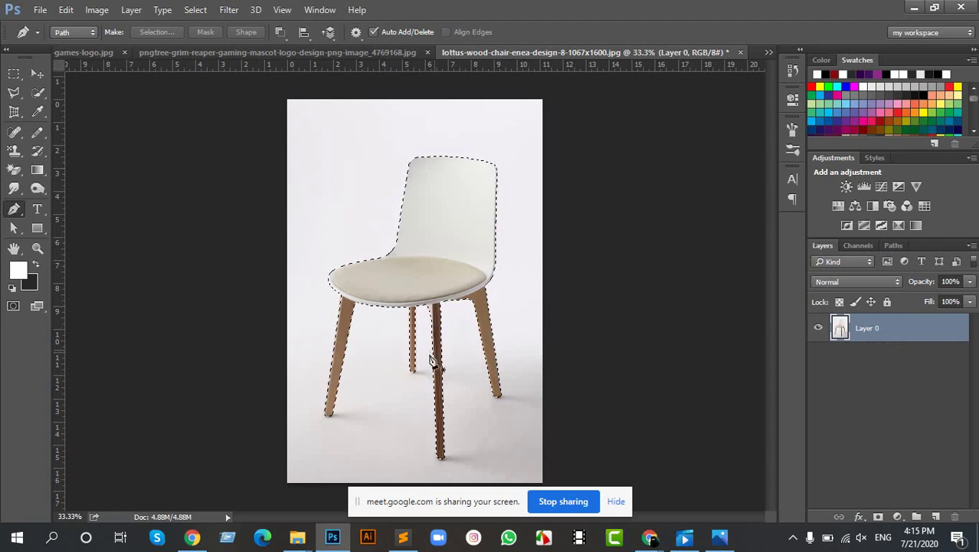
pyautogui.click(893, 245)
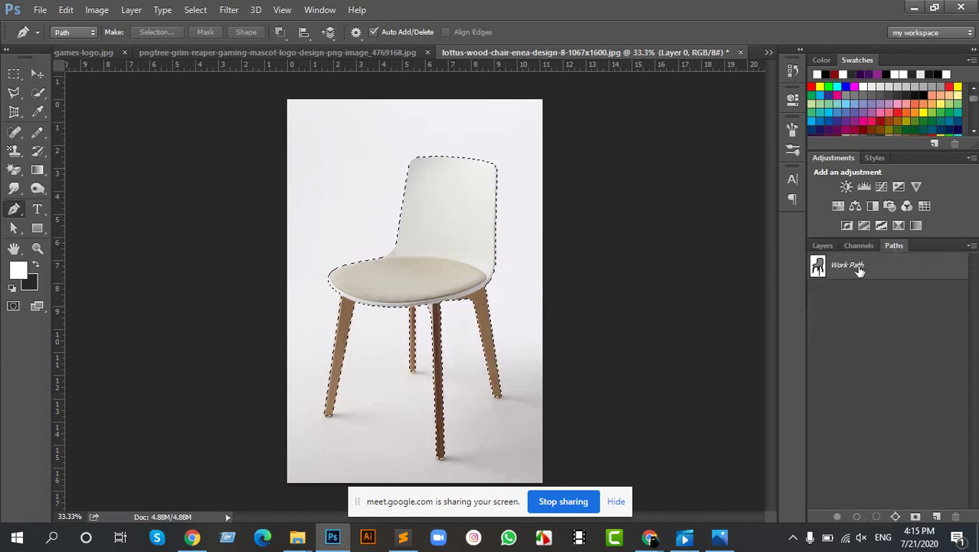
pyautogui.click(822, 246)
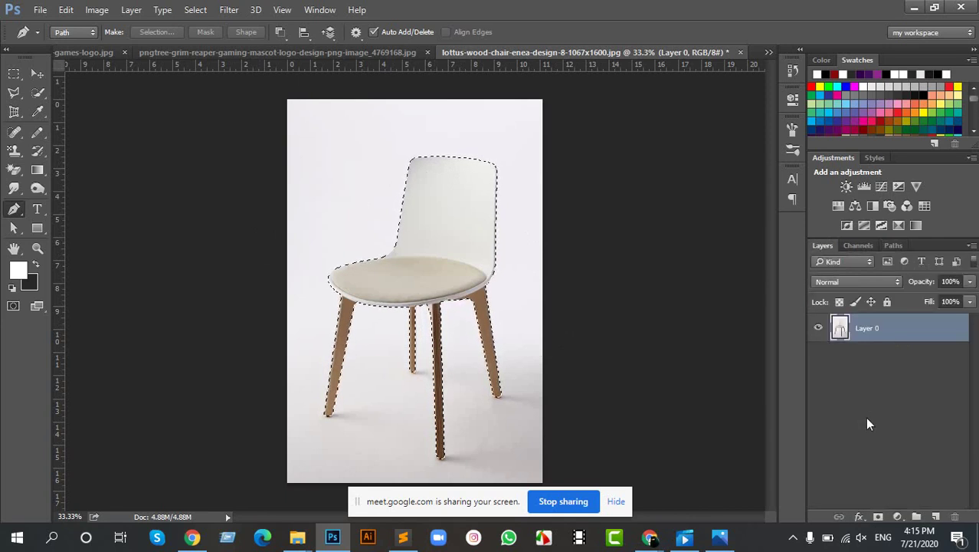
pyautogui.click(878, 518)
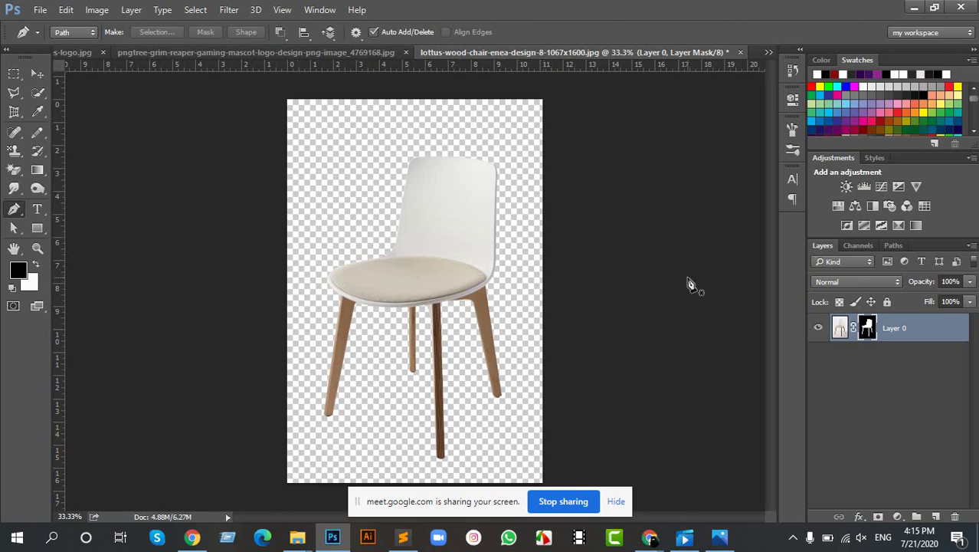
# Add a near-black (0a0a0a) Solid Color fill layer and place it below the masked chair layer.
pyautogui.click(898, 519)
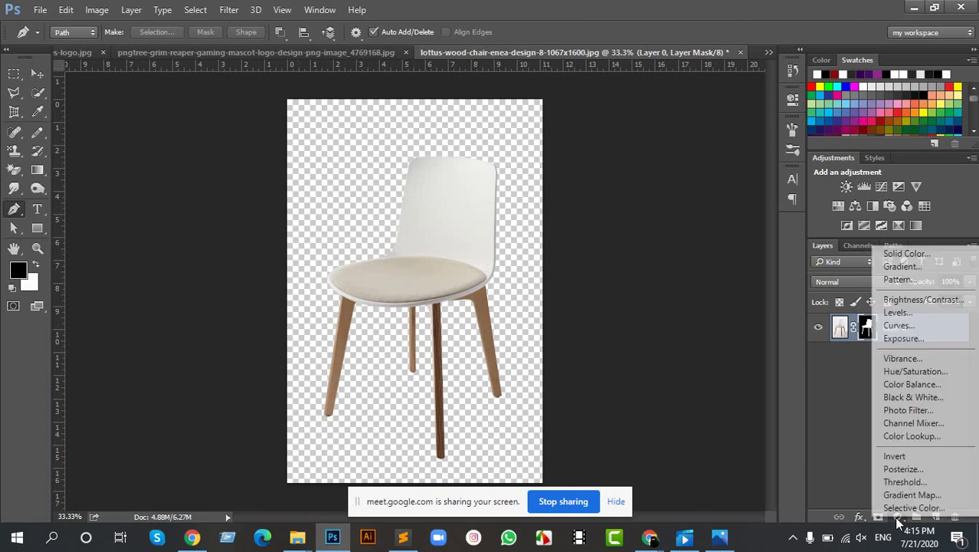
pyautogui.click(898, 254)
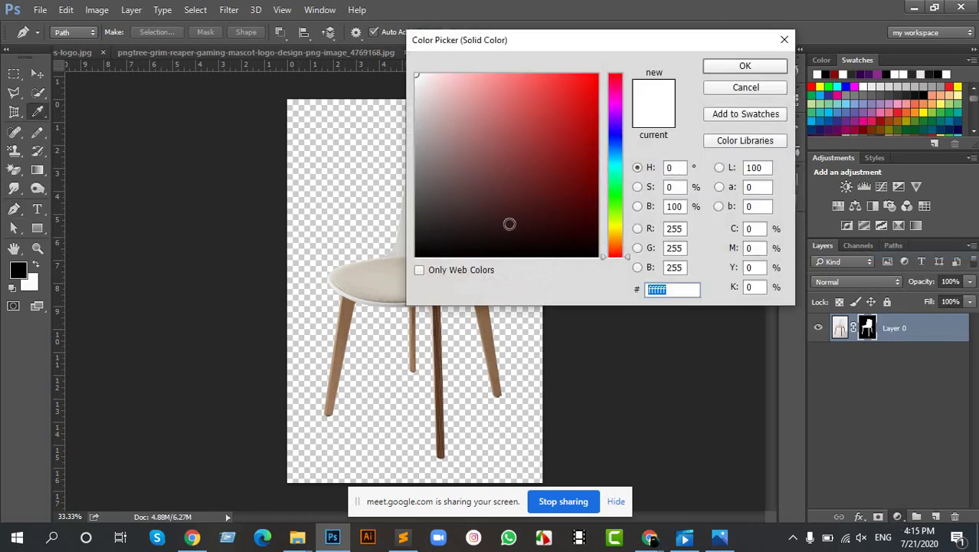
pyautogui.moveTo(429, 244); pyautogui.dragTo(367, 245)
pyautogui.click(705, 66)
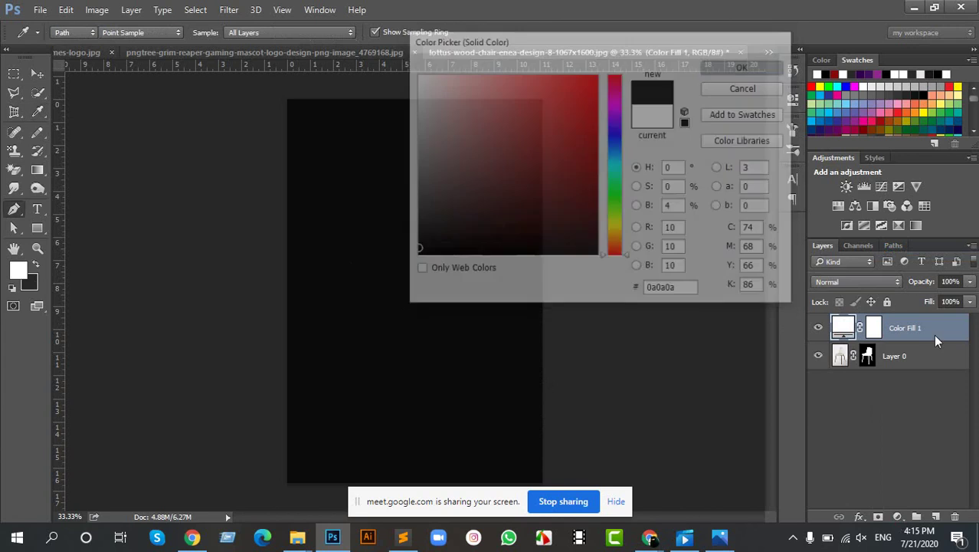
pyautogui.press('p')
pyautogui.moveTo(923, 326); pyautogui.dragTo(899, 368)
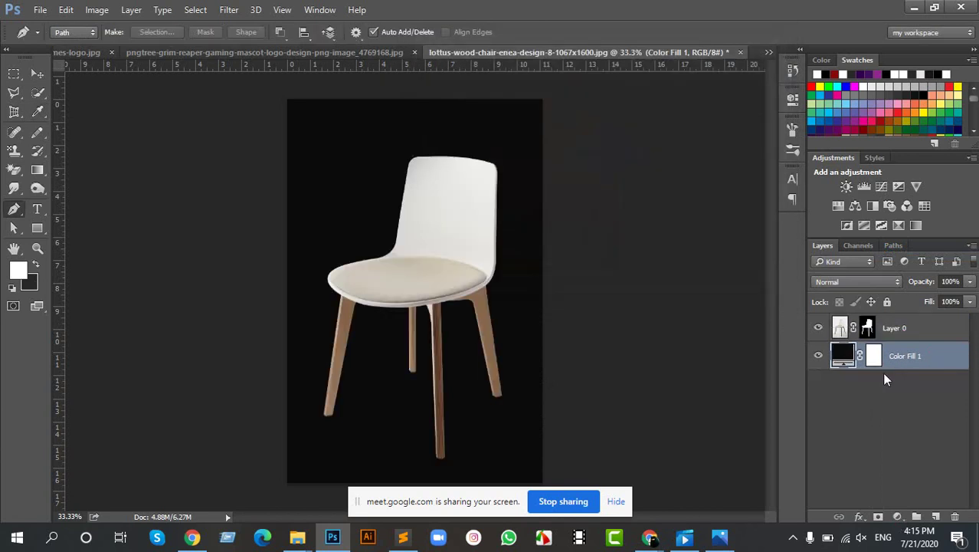
# Make an unmasked copy of the masked chair layer by discarding the copy's mask unapplied, and hide the original.
pyautogui.click(40, 76)
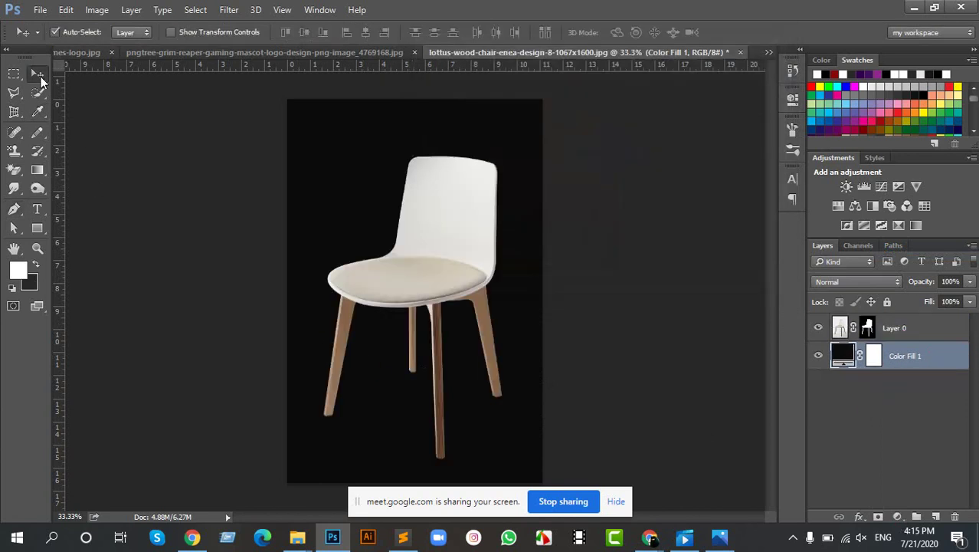
pyautogui.scroll(5, 519, 302)
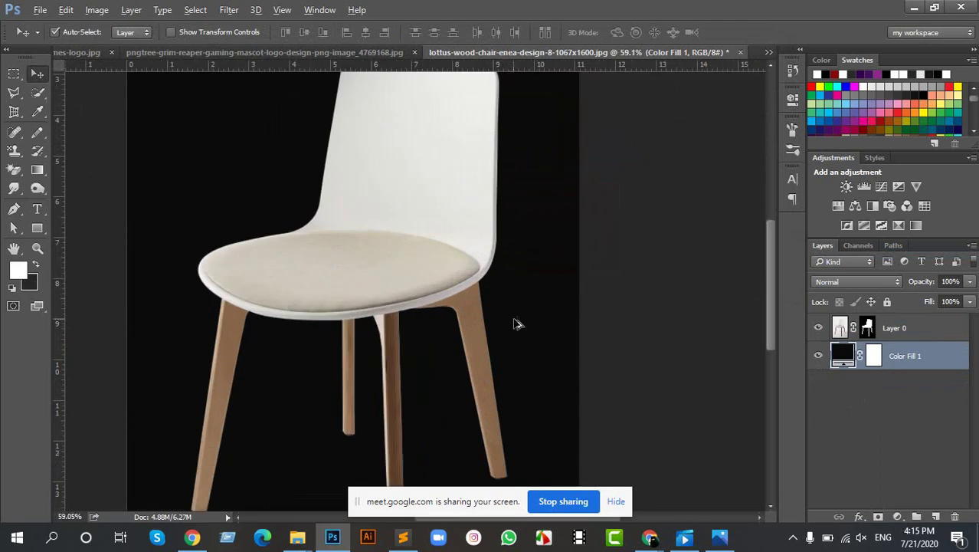
pyautogui.scroll(3, 490, 322)
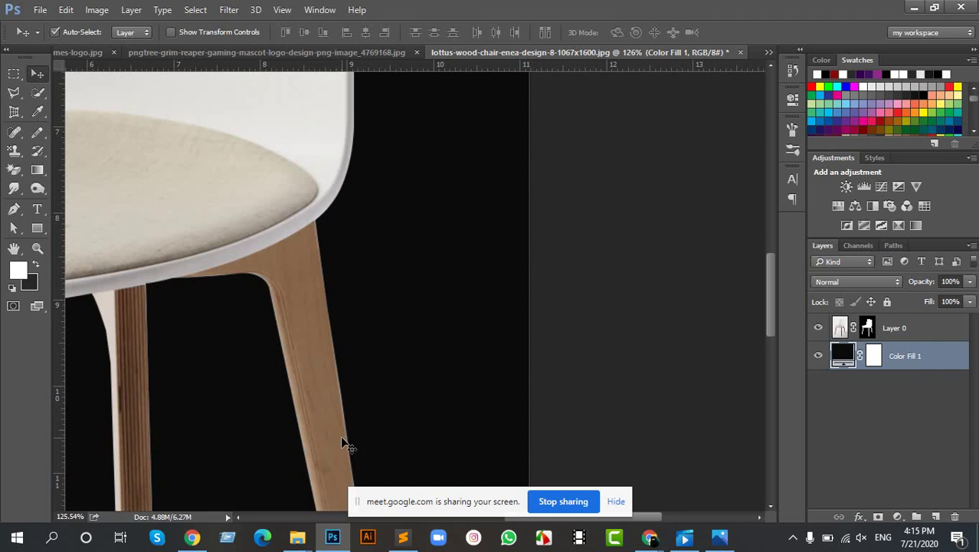
pyautogui.scroll(-5, 343, 444)
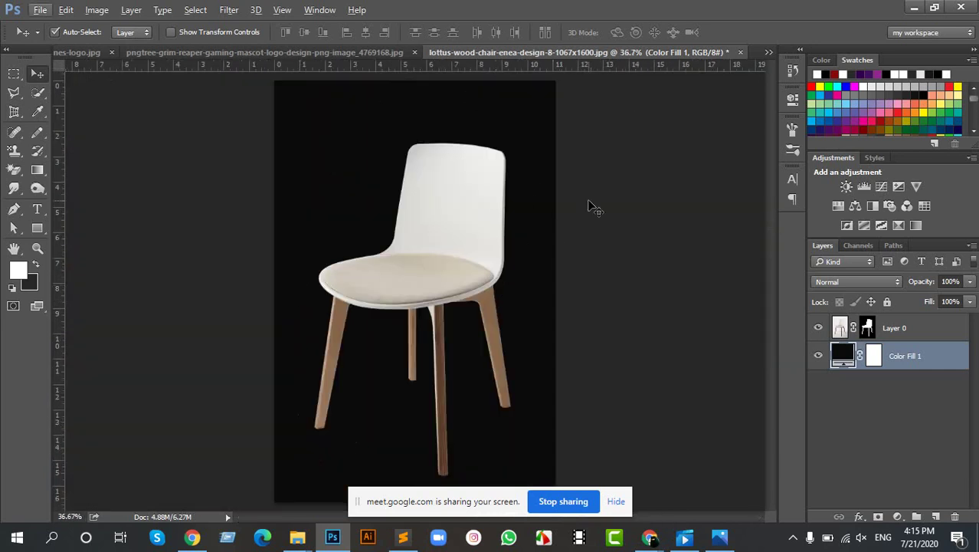
pyautogui.click(915, 328)
pyautogui.hotkey('ctrl', 'j')
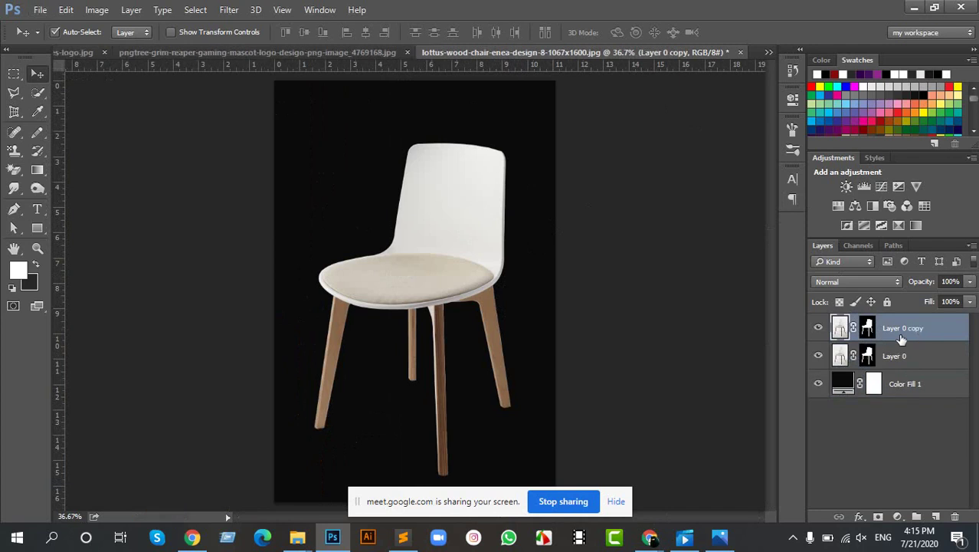
pyautogui.click(816, 356)
pyautogui.moveTo(867, 328); pyautogui.dragTo(963, 521)
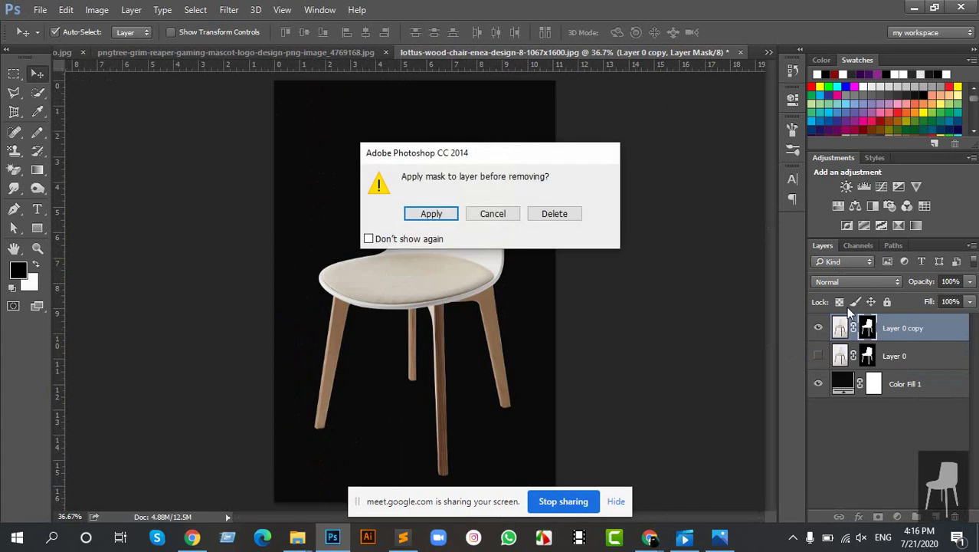
pyautogui.click(574, 214)
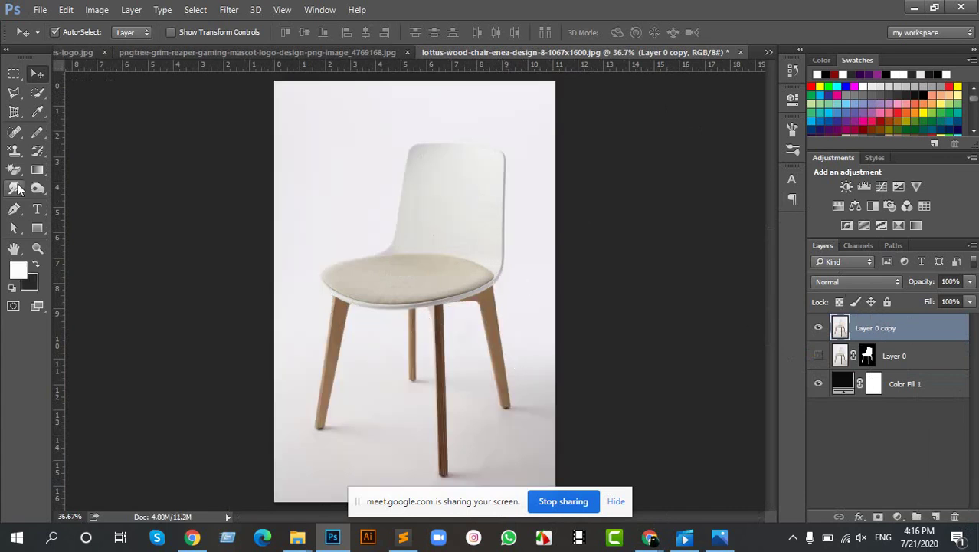
# Select the chair's backrest and seat cushion with the Quick Selection tool at brush size 60, undoing the stroke that spills over.
pyautogui.moveTo(37, 98); pyautogui.dragTo(136, 94)
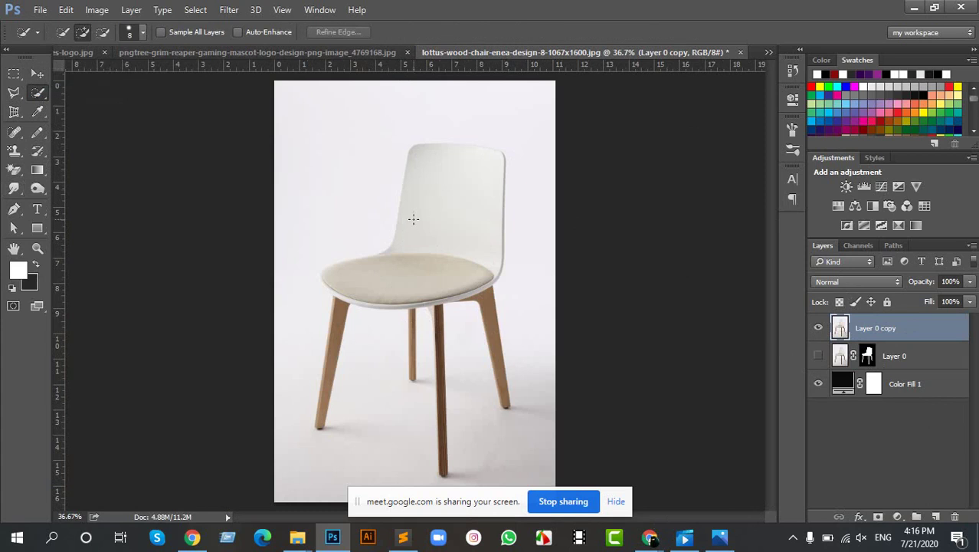
pyautogui.press(']')
pyautogui.press(']')
pyautogui.moveTo(455, 190)
pyautogui.mouseDown()
pyautogui.moveTo(428, 272)
pyautogui.moveTo(443, 294)
pyautogui.moveTo(448, 433)
pyautogui.moveTo(492, 356)
pyautogui.moveTo(498, 379)
pyautogui.mouseUp()
pyautogui.moveTo(471, 270)
pyautogui.mouseDown()
pyautogui.moveTo(323, 310)
pyautogui.moveTo(324, 376)
pyautogui.moveTo(416, 343)
pyautogui.mouseUp()
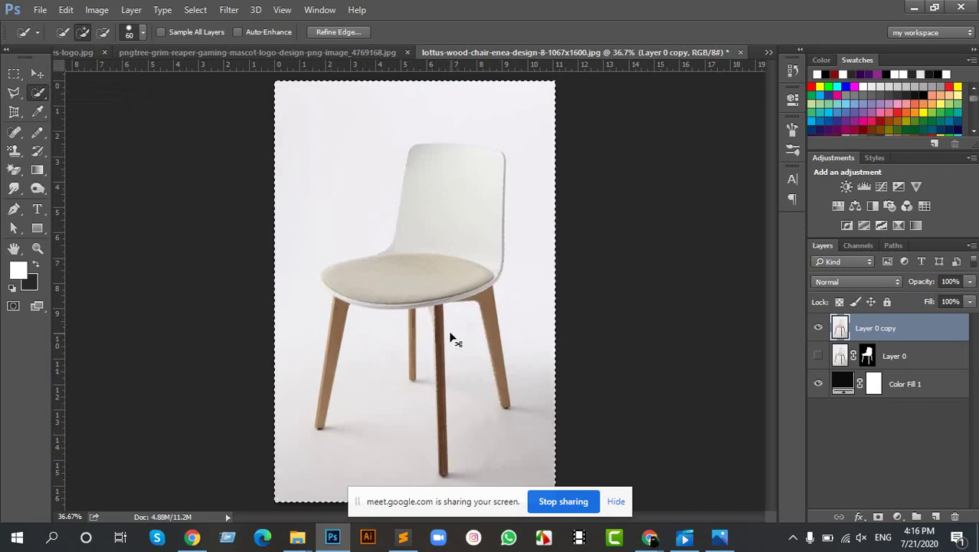
pyautogui.hotkey('ctrl', 'z')
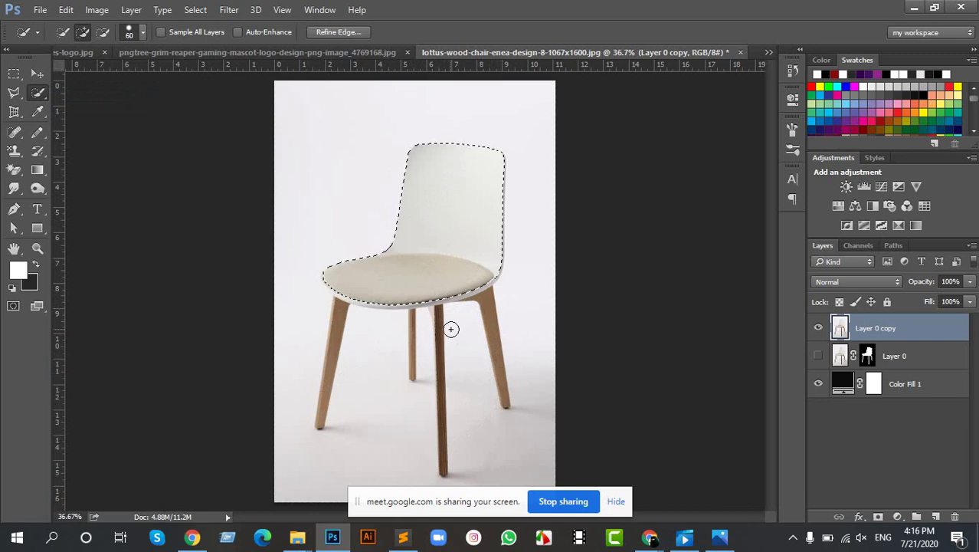
# Extend the quick selection over the thin shaded rim along the backrest's right edge.
pyautogui.scroll(5, 502, 316)
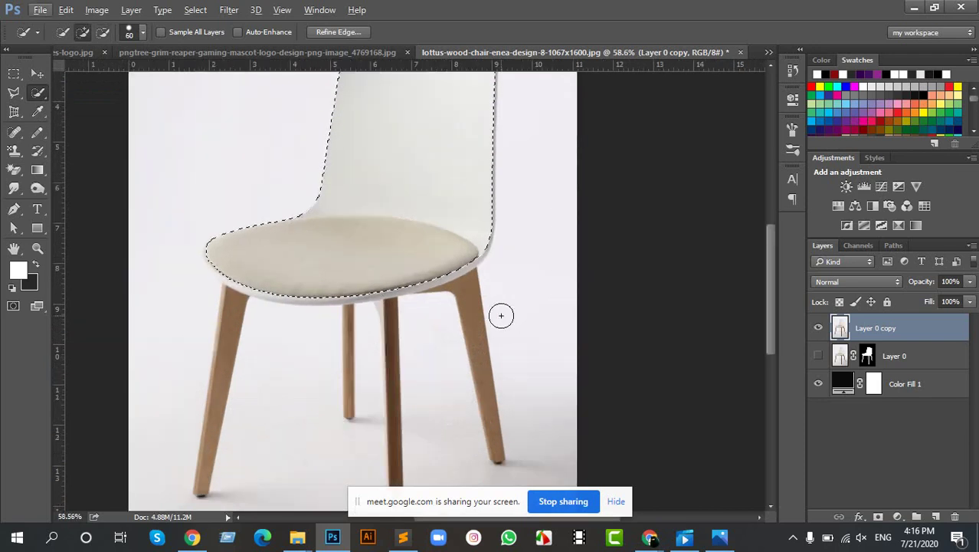
pyautogui.scroll(4, 473, 335)
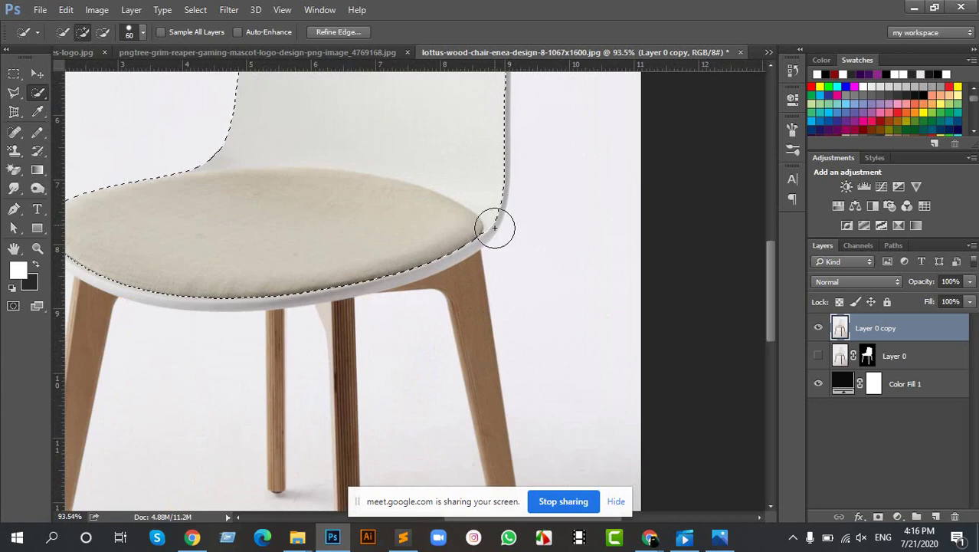
pyautogui.scroll(5, 506, 89)
pyautogui.click(464, 147)
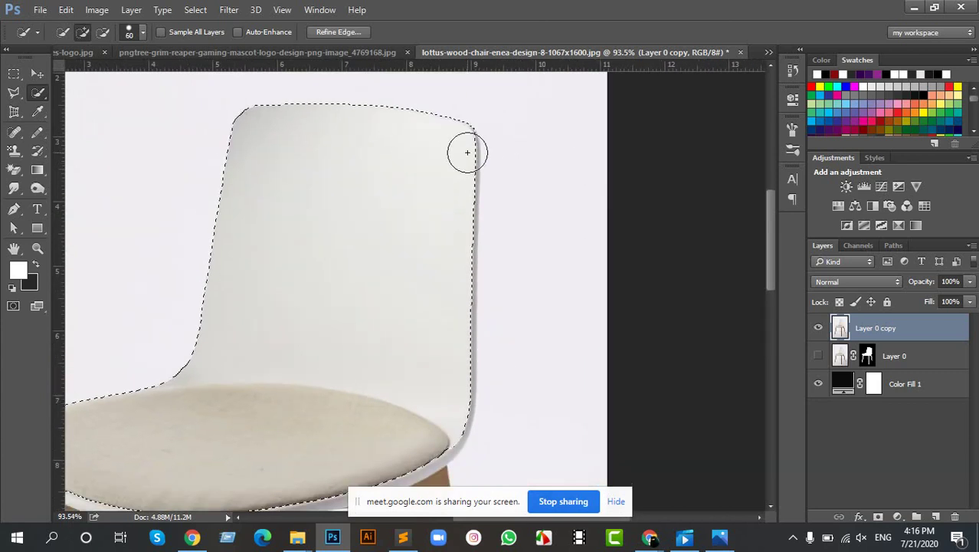
pyautogui.moveTo(460, 155)
pyautogui.mouseDown()
pyautogui.moveTo(459, 229)
pyautogui.moveTo(472, 267)
pyautogui.mouseUp()
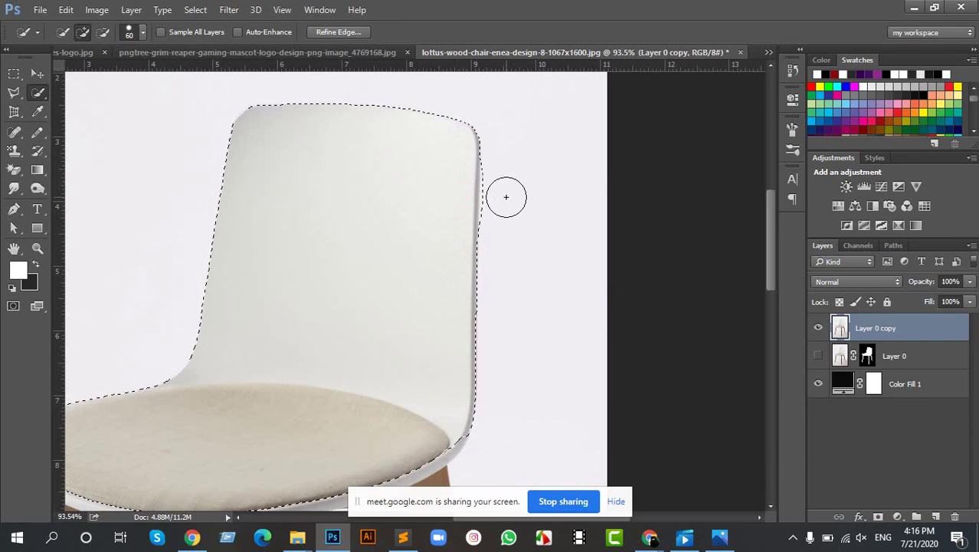
# Subtract the background overflow beside the backrest's right edge from the selection, using brush size 40.
pyautogui.press('[')
pyautogui.press('[')
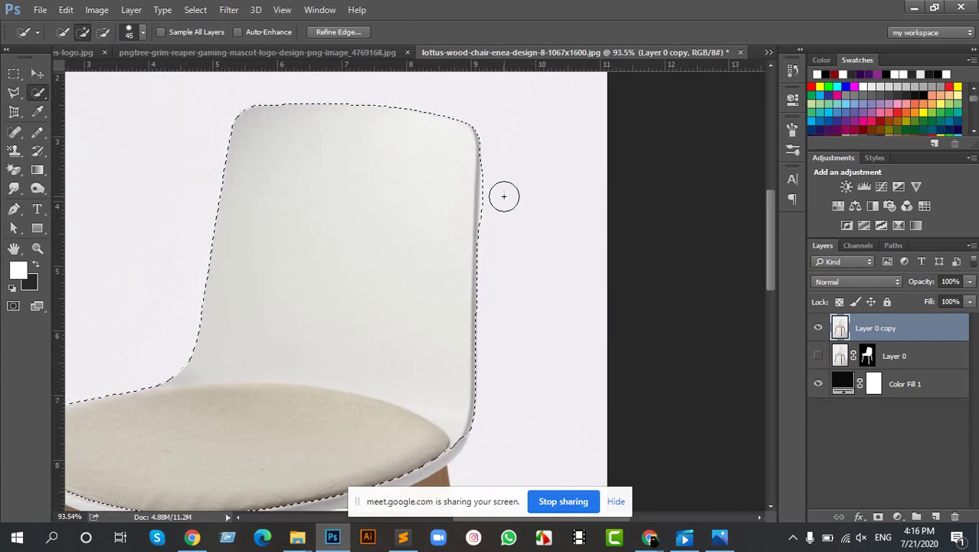
pyautogui.keyDown('alt'); pyautogui.scroll(3, 500, 197); pyautogui.keyUp('alt')
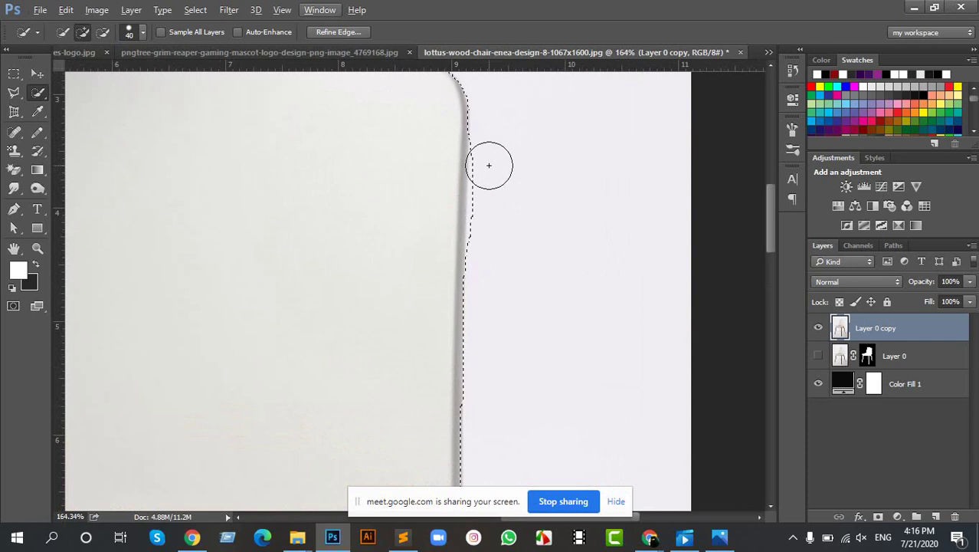
pyautogui.press('alt')
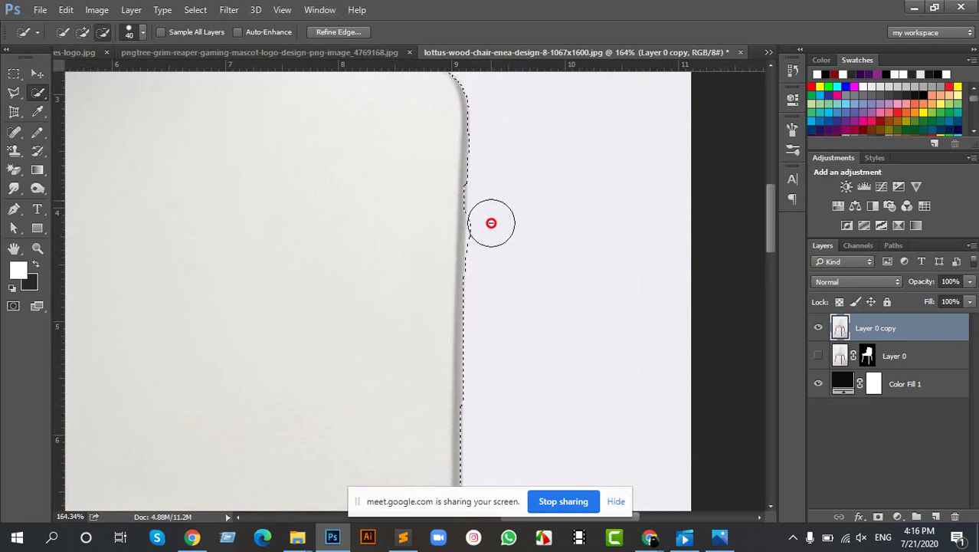
pyautogui.moveTo(464, 290); pyautogui.dragTo(467, 151)
# Extend the selection down the chair's right leg and onto the top of the dark front leg, undoing the overflowing stroke.
pyautogui.moveTo(441, 491)
pyautogui.mouseDown()
pyautogui.moveTo(429, 344)
pyautogui.moveTo(509, 202)
pyautogui.moveTo(531, 197)
pyautogui.moveTo(507, 220)
pyautogui.moveTo(363, 286)
pyautogui.moveTo(464, 293)
pyautogui.moveTo(464, 135)
pyautogui.moveTo(500, 323)
pyautogui.mouseUp()
pyautogui.moveTo(459, 265)
pyautogui.mouseDown()
pyautogui.moveTo(522, 163)
pyautogui.moveTo(558, 129)
pyautogui.moveTo(585, 208)
pyautogui.mouseUp()
pyautogui.moveTo(359, 216); pyautogui.dragTo(462, 364)
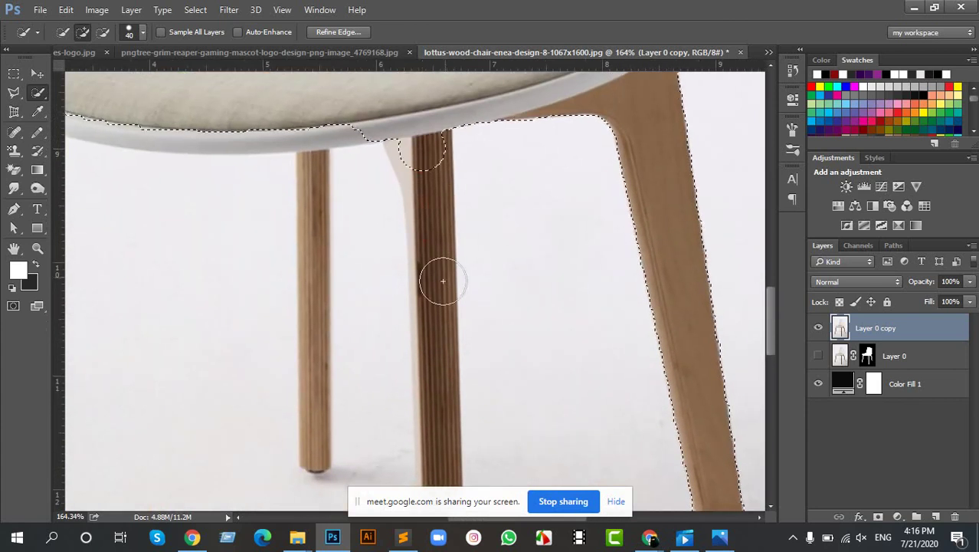
pyautogui.moveTo(434, 229)
pyautogui.mouseDown()
pyautogui.moveTo(431, 164)
pyautogui.moveTo(435, 245)
pyautogui.mouseUp()
pyautogui.moveTo(441, 298)
pyautogui.mouseDown()
pyautogui.moveTo(442, 374)
pyautogui.moveTo(547, 328)
pyautogui.mouseUp()
pyautogui.hotkey('ctrl', 'z')
# Reduce the Quick Selection brush to 10 and extend the selection down the dark front leg.
pyautogui.press('[')
pyautogui.press('[')
pyautogui.press('[')
pyautogui.press('[')
pyautogui.press('[')
pyautogui.press('[')
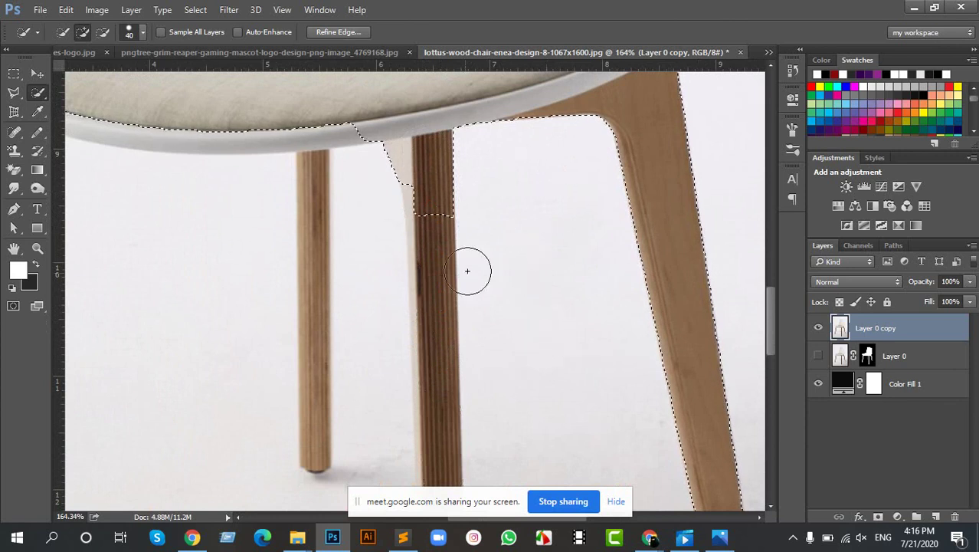
pyautogui.moveTo(435, 223)
pyautogui.mouseDown()
pyautogui.moveTo(433, 293)
pyautogui.moveTo(433, 253)
pyautogui.moveTo(404, 179)
pyautogui.moveTo(423, 277)
pyautogui.mouseUp()
# Add the pale left edge along the upper and middle part of the front leg to the selection.
pyautogui.moveTo(430, 233); pyautogui.dragTo(426, 152)
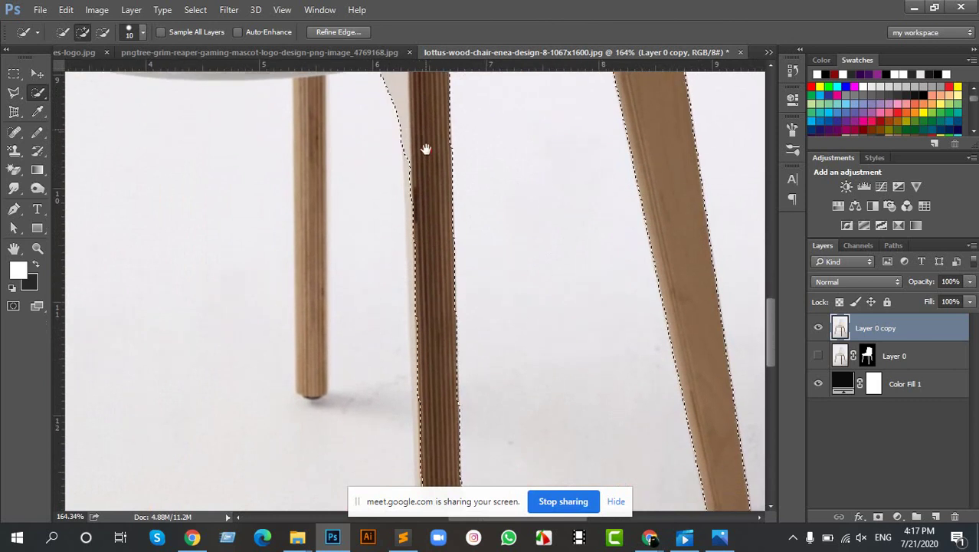
pyautogui.moveTo(413, 199); pyautogui.dragTo(419, 330)
pyautogui.moveTo(428, 286); pyautogui.dragTo(428, 153)
pyautogui.moveTo(418, 190)
pyautogui.mouseDown()
pyautogui.moveTo(426, 273)
pyautogui.moveTo(436, 163)
pyautogui.mouseUp()
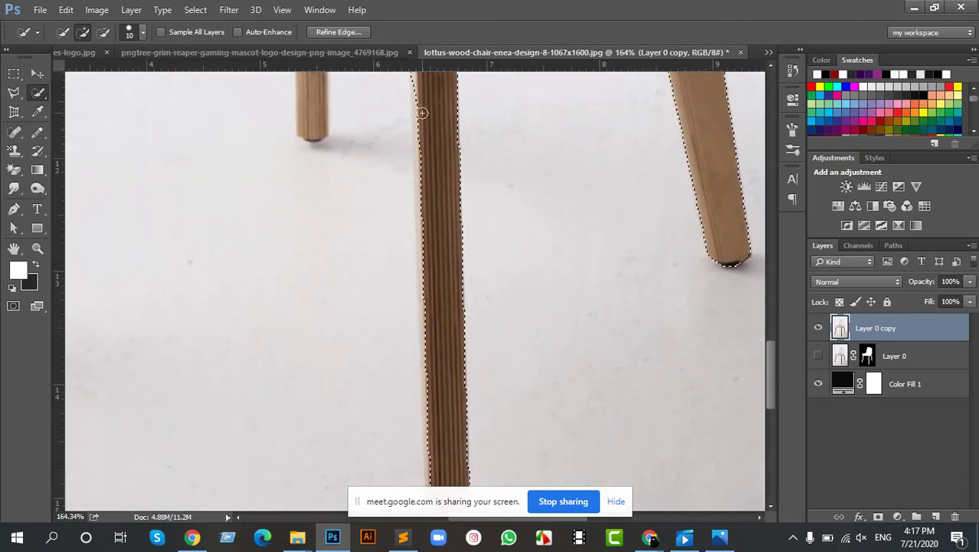
pyautogui.moveTo(423, 114); pyautogui.dragTo(429, 277)
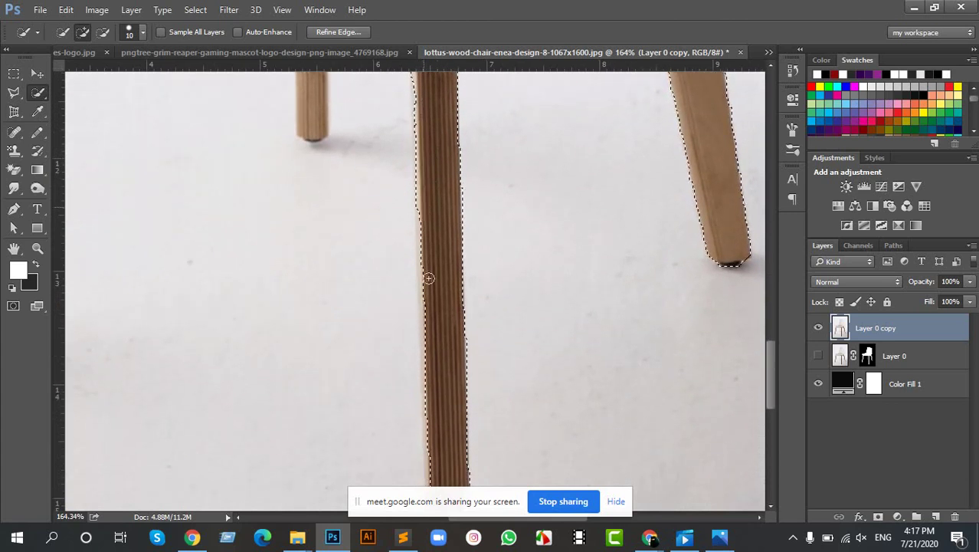
# Add the front leg's pale left edge from its lower half down to the foot to the selection.
pyautogui.moveTo(438, 217)
pyautogui.mouseDown()
pyautogui.moveTo(424, 149)
pyautogui.moveTo(413, 175)
pyautogui.moveTo(418, 329)
pyautogui.mouseUp()
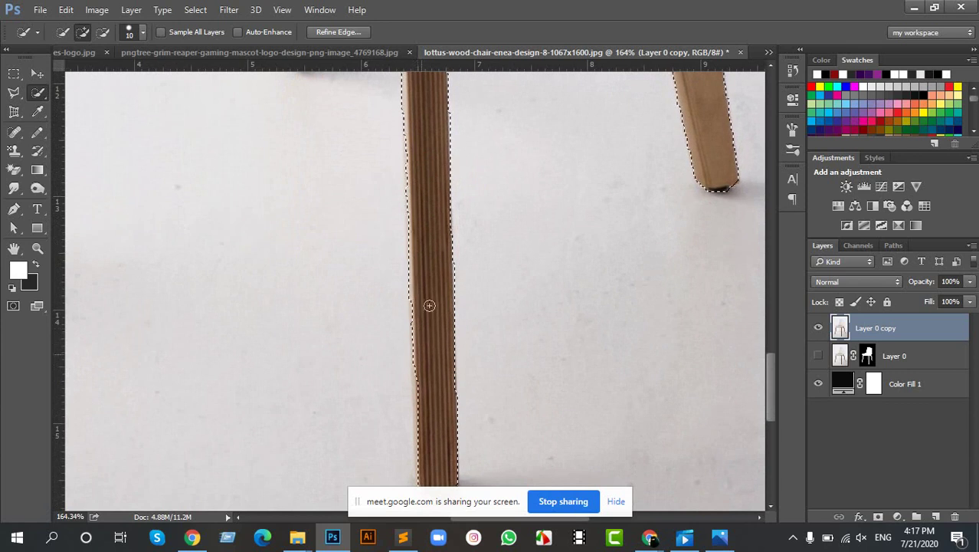
pyautogui.moveTo(431, 236); pyautogui.dragTo(424, 175)
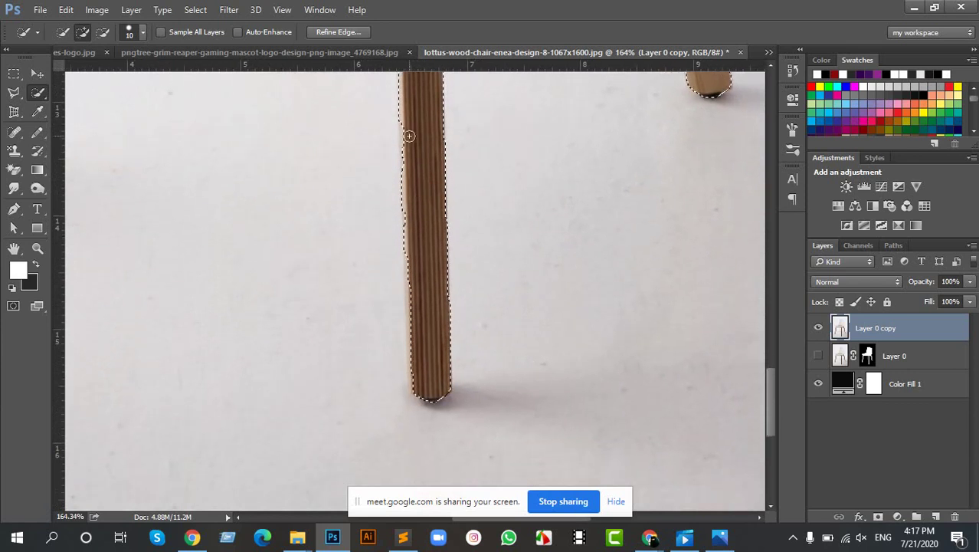
pyautogui.moveTo(407, 130); pyautogui.dragTo(410, 154)
pyautogui.moveTo(413, 269); pyautogui.dragTo(412, 283)
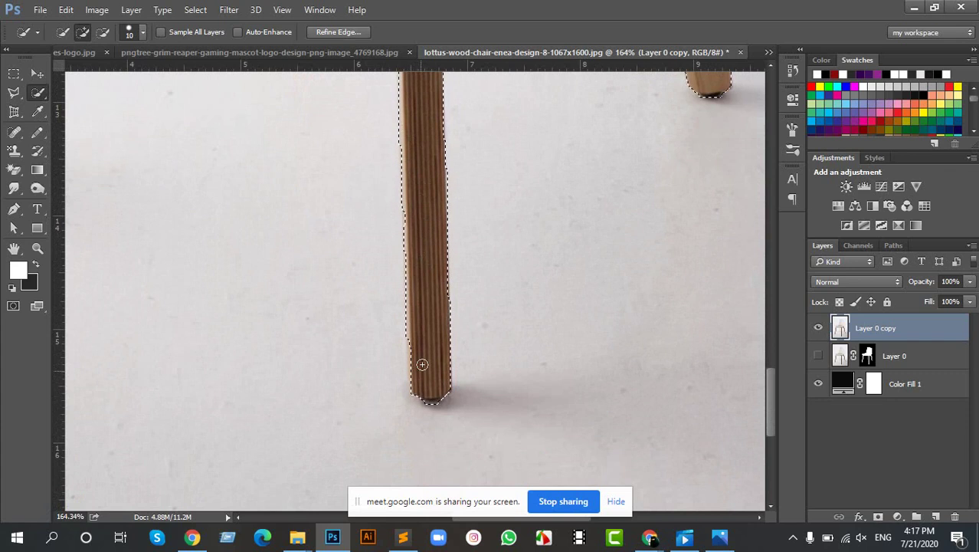
pyautogui.moveTo(413, 343); pyautogui.dragTo(416, 373)
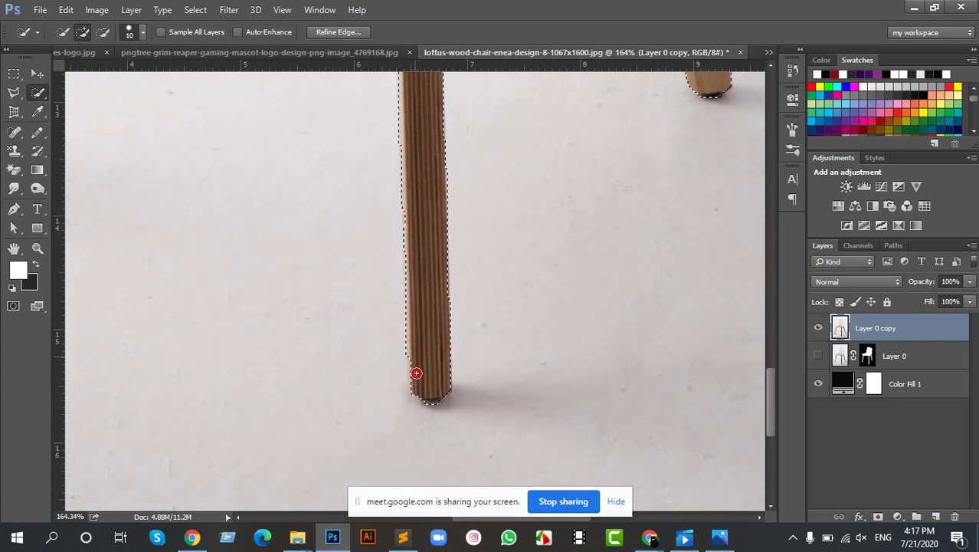
# Add the short rear leg and the seat's white lower rim to the selection.
pyautogui.moveTo(396, 237); pyautogui.dragTo(468, 323)
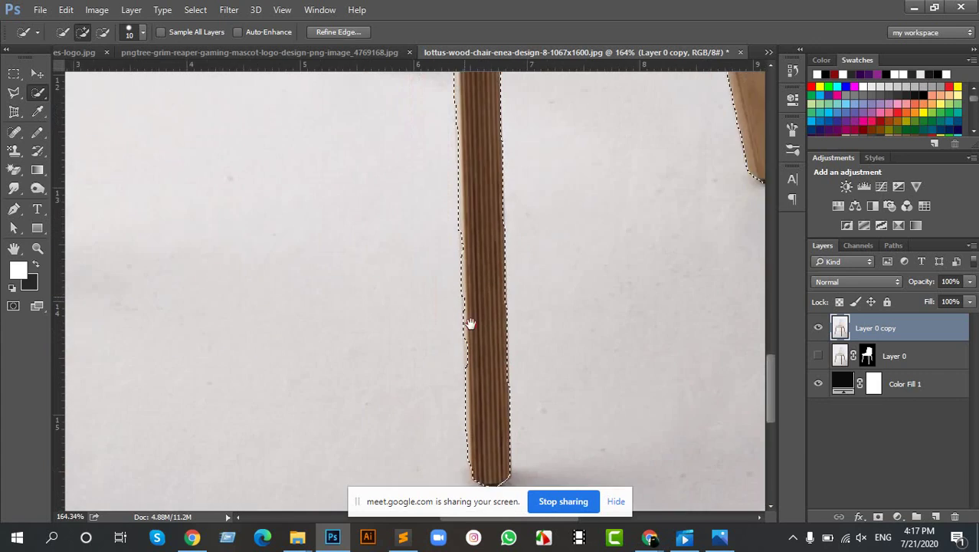
pyautogui.moveTo(449, 157); pyautogui.dragTo(508, 304)
pyautogui.moveTo(499, 156); pyautogui.dragTo(573, 326)
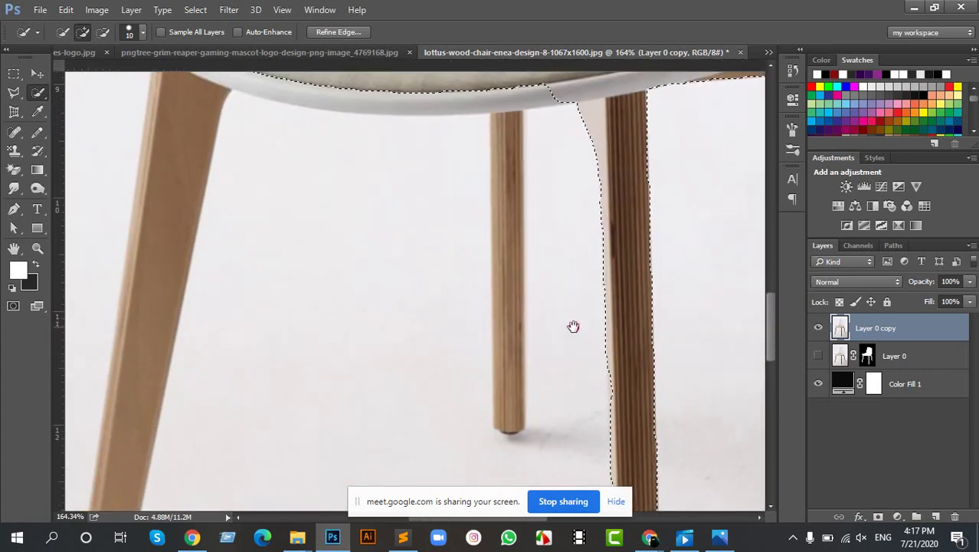
pyautogui.moveTo(517, 156)
pyautogui.mouseDown()
pyautogui.moveTo(302, 144)
pyautogui.moveTo(280, 133)
pyautogui.mouseUp()
pyautogui.moveTo(507, 161); pyautogui.dragTo(505, 350)
pyautogui.moveTo(516, 192); pyautogui.dragTo(543, 173)
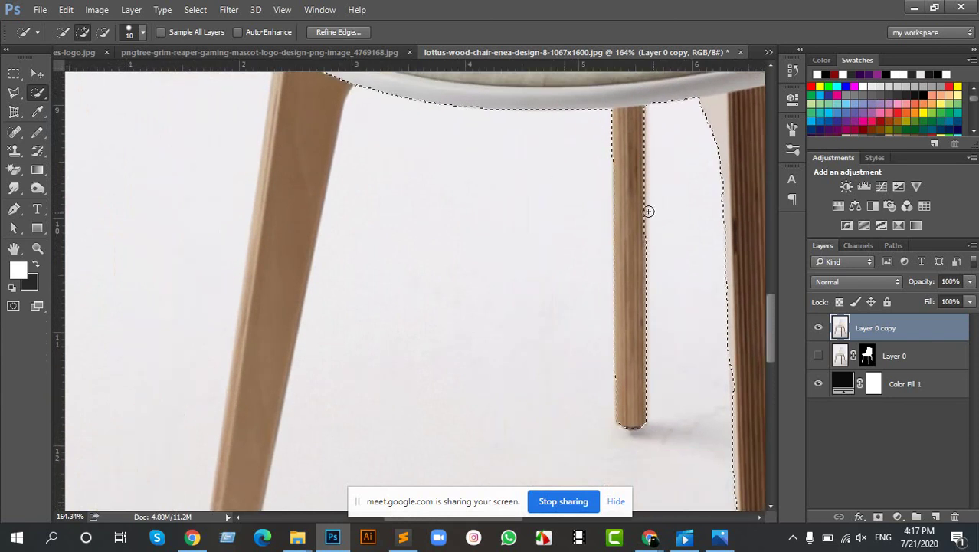
# Add the chair's left wooden leg, including its pale outer edge up to the seat, to the selection.
pyautogui.moveTo(472, 125); pyautogui.dragTo(623, 145)
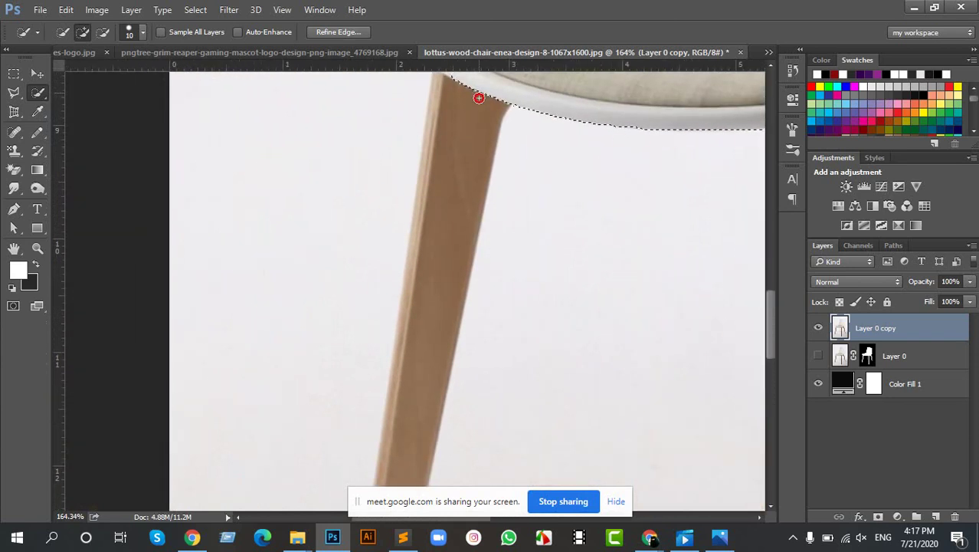
pyautogui.moveTo(478, 98)
pyautogui.mouseDown()
pyautogui.moveTo(437, 284)
pyautogui.moveTo(440, 250)
pyautogui.mouseUp()
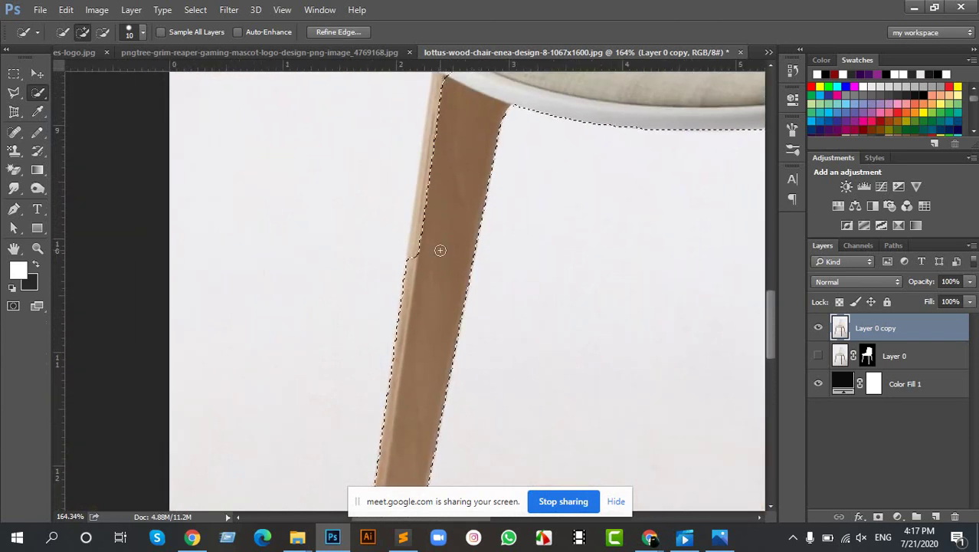
pyautogui.moveTo(472, 114); pyautogui.dragTo(556, 160)
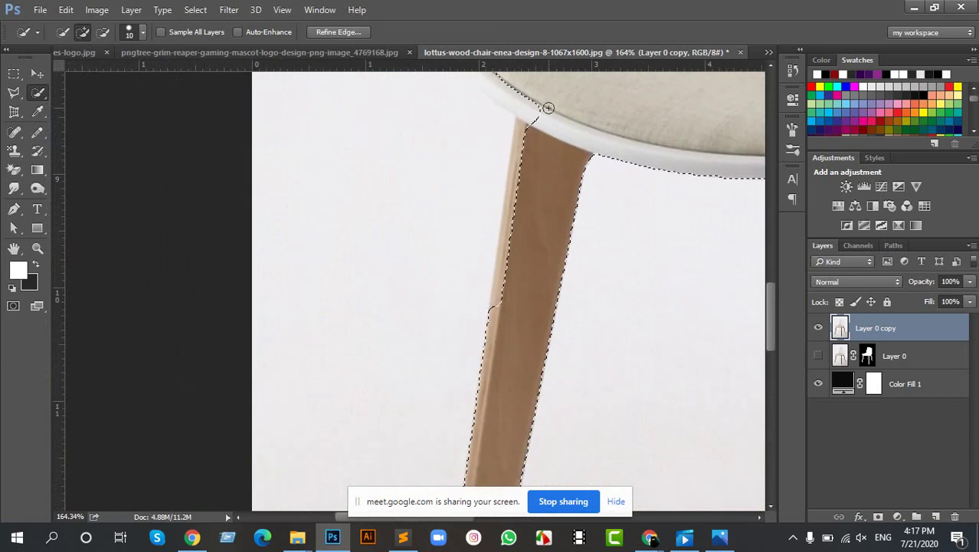
pyautogui.moveTo(548, 108)
pyautogui.mouseDown()
pyautogui.moveTo(512, 196)
pyautogui.moveTo(514, 262)
pyautogui.moveTo(525, 125)
pyautogui.mouseUp()
pyautogui.moveTo(477, 367); pyautogui.dragTo(527, 467)
# Add the white rim around the seat's left end to the selection.
pyautogui.moveTo(556, 188); pyautogui.dragTo(548, 490)
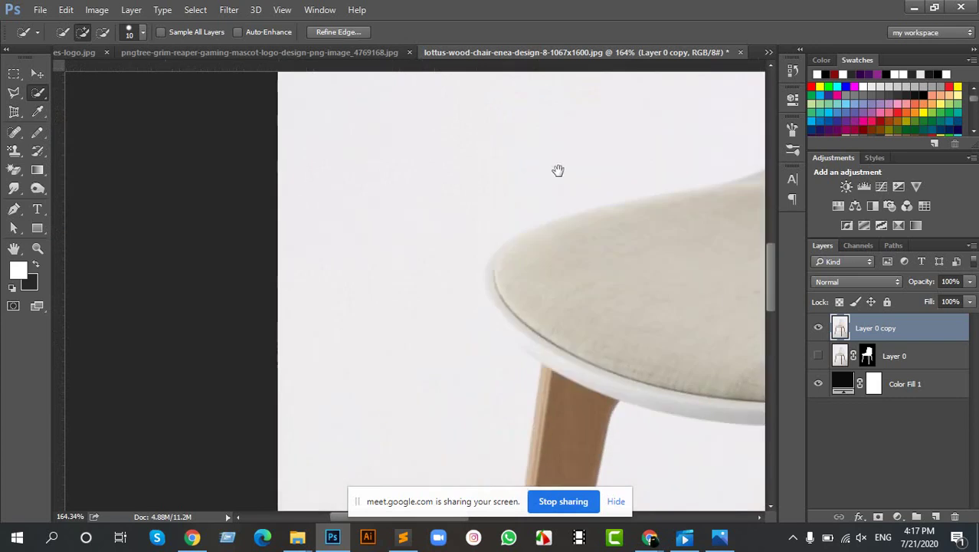
pyautogui.moveTo(558, 170); pyautogui.dragTo(470, 184)
pyautogui.moveTo(458, 354)
pyautogui.mouseDown()
pyautogui.moveTo(459, 377)
pyautogui.moveTo(415, 319)
pyautogui.moveTo(437, 363)
pyautogui.moveTo(413, 336)
pyautogui.moveTo(411, 306)
pyautogui.moveTo(410, 315)
pyautogui.moveTo(507, 279)
pyautogui.mouseUp()
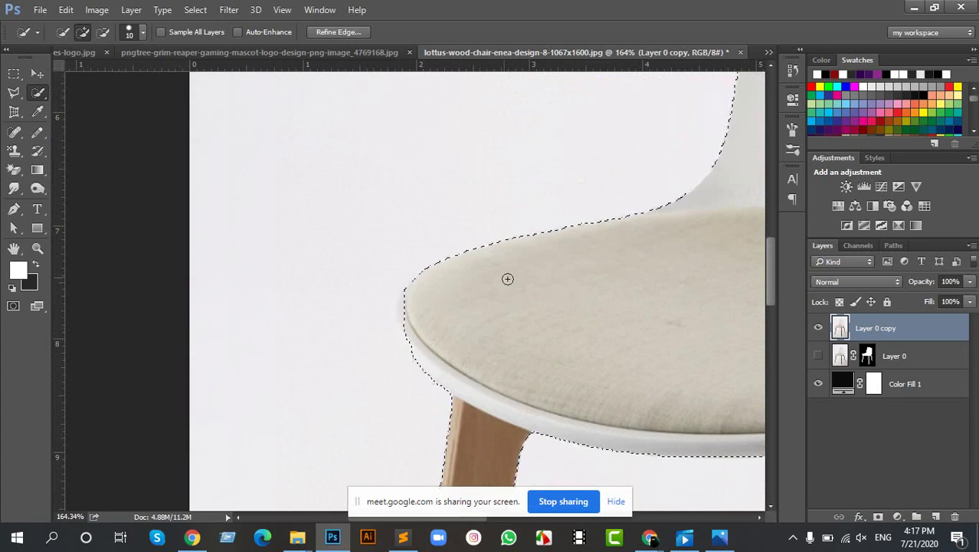
pyautogui.scroll(-2, 627, 232)
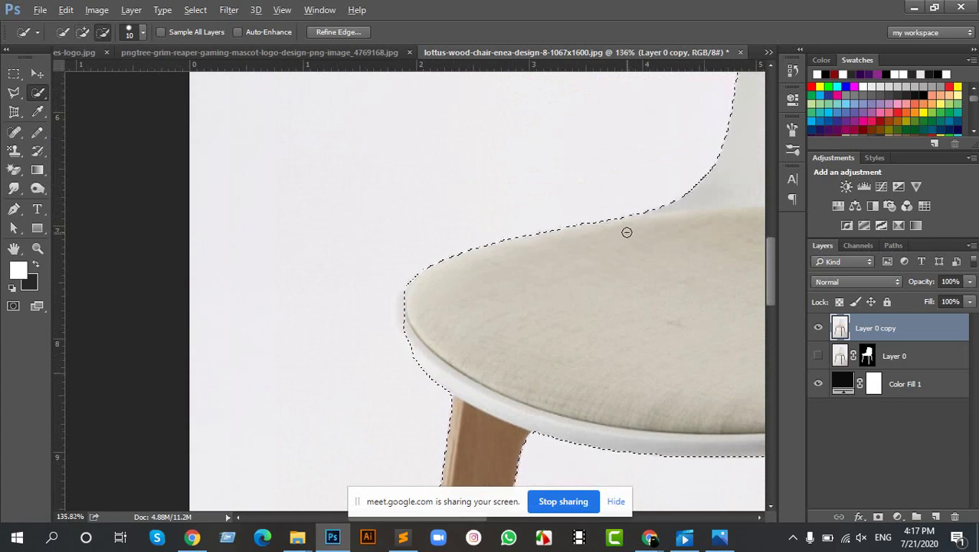
pyautogui.scroll(-2, 627, 232)
pyautogui.scroll(3, 503, 265)
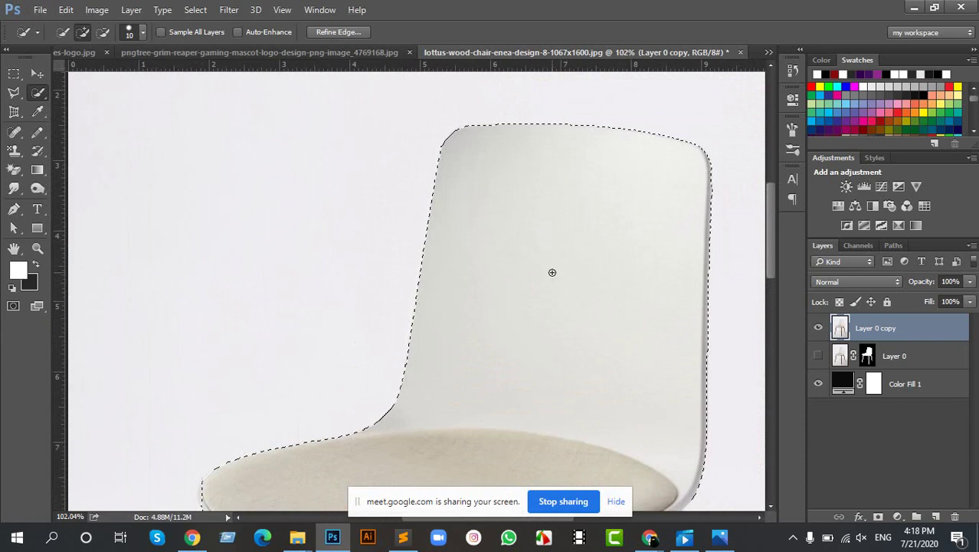
# Convert the finished chair selection into a layer mask on Layer 0 copy.
pyautogui.scroll(-4, 552, 272)
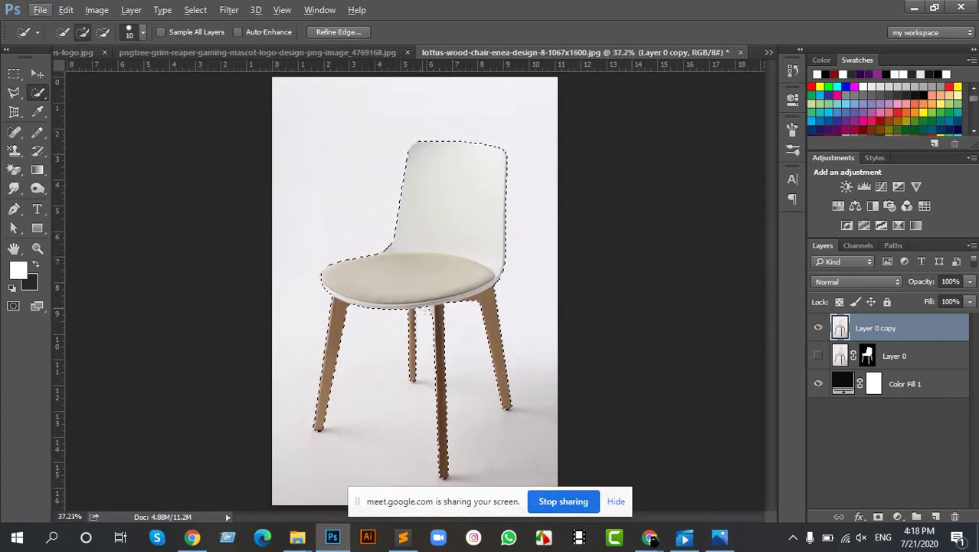
pyautogui.moveTo(425, 310); pyautogui.dragTo(439, 300)
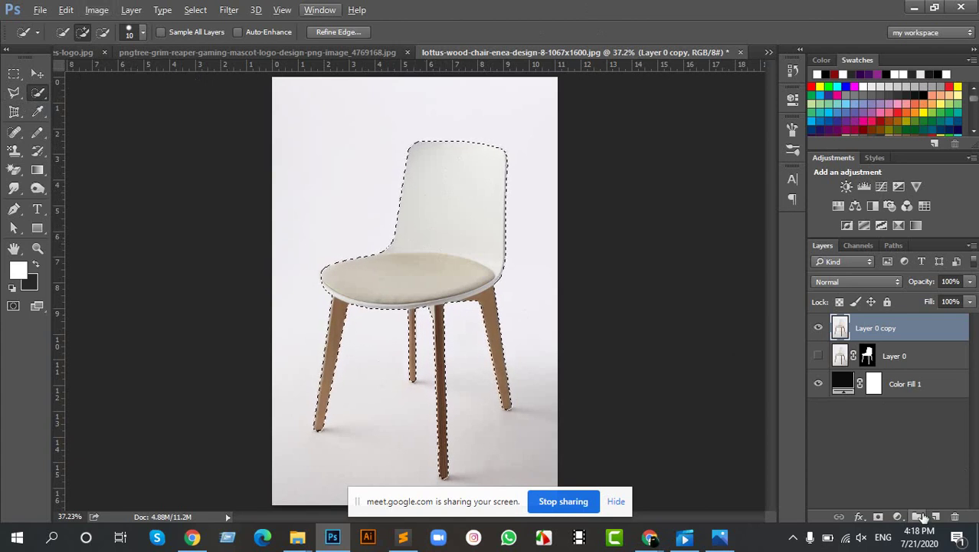
pyautogui.click(879, 517)
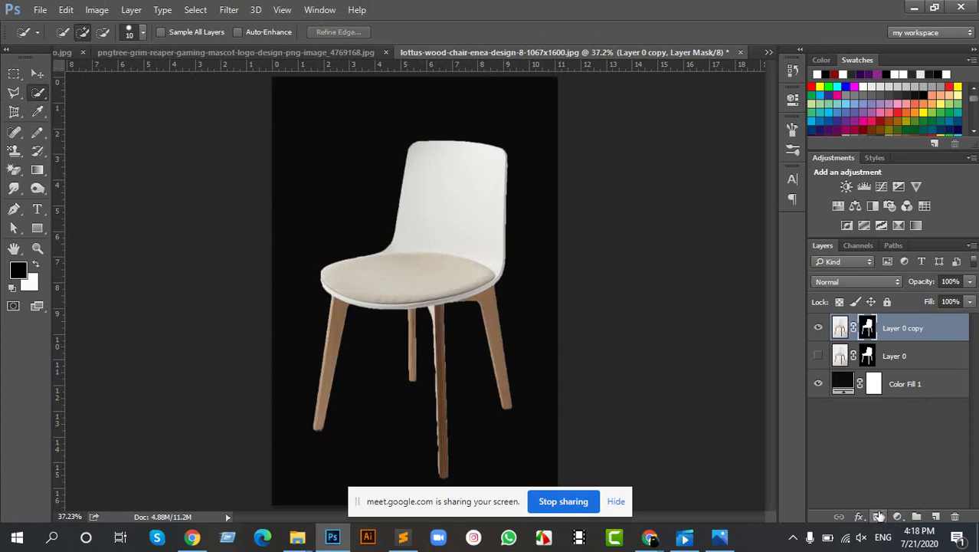
# Examine the masked chair's leg and backrest edges closely against the black fill.
pyautogui.scroll(3, 546, 325)
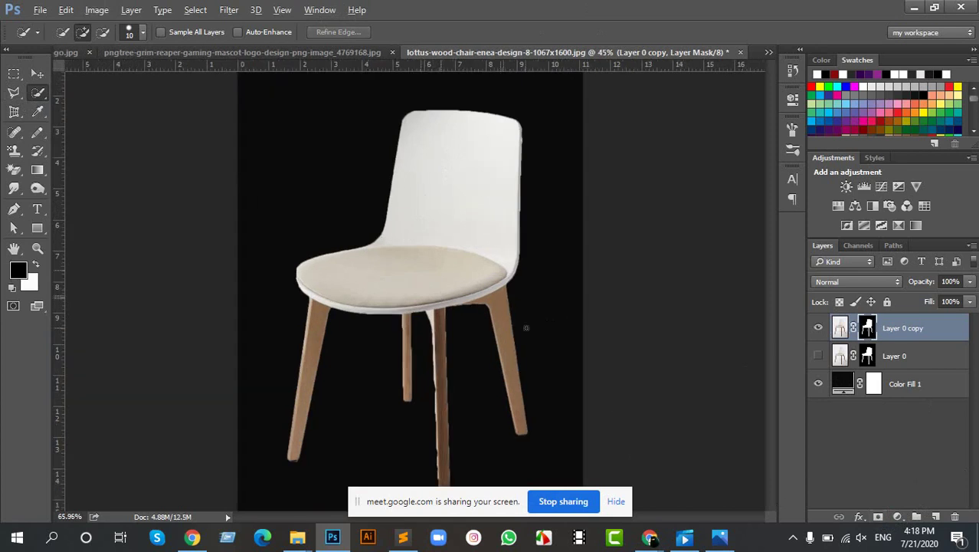
pyautogui.moveTo(475, 222); pyautogui.dragTo(296, 165)
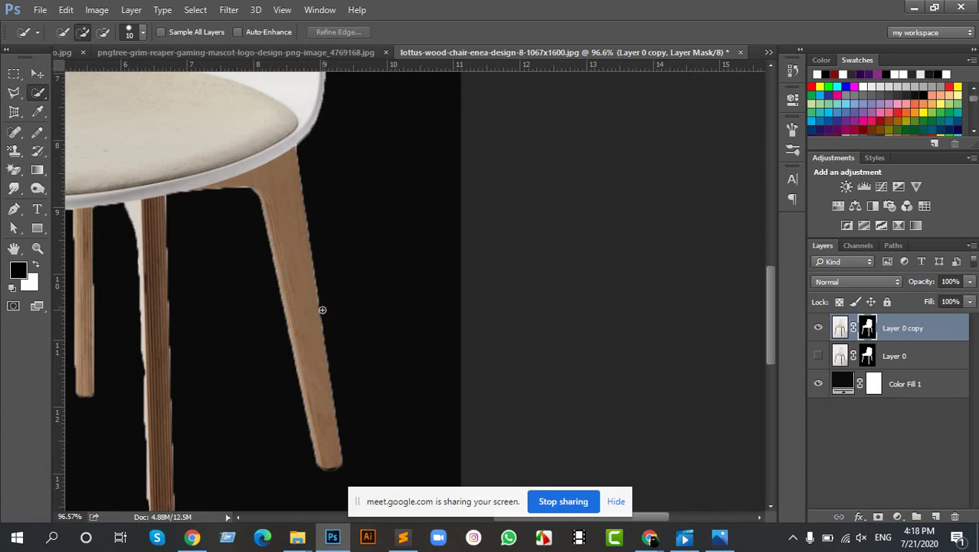
pyautogui.scroll(-3, 256, 200)
pyautogui.moveTo(222, 129); pyautogui.dragTo(398, 268)
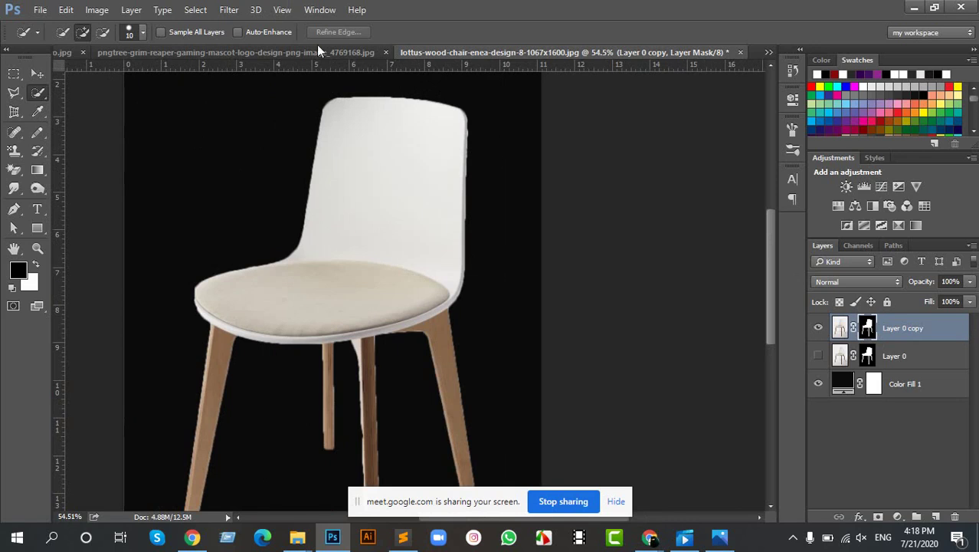
pyautogui.click(320, 10)
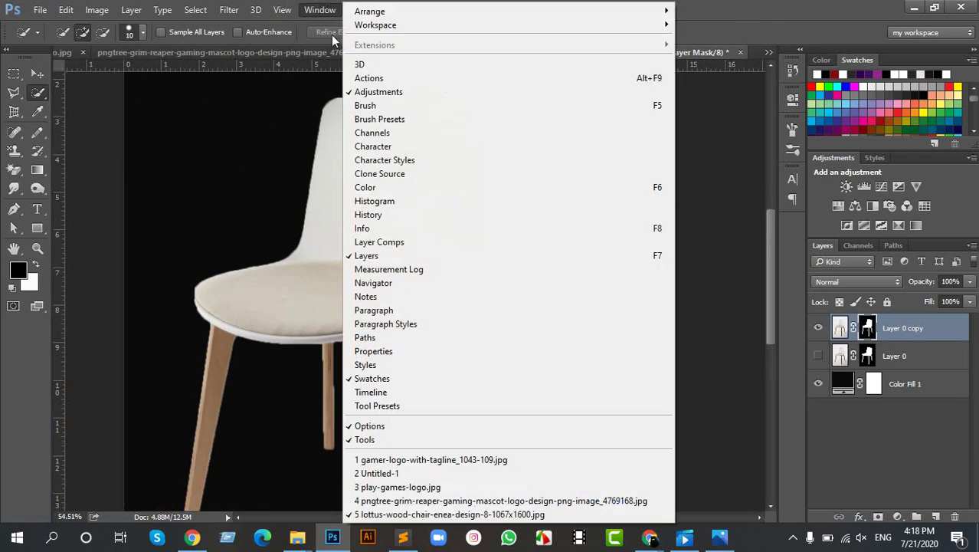
pyautogui.click(400, 352)
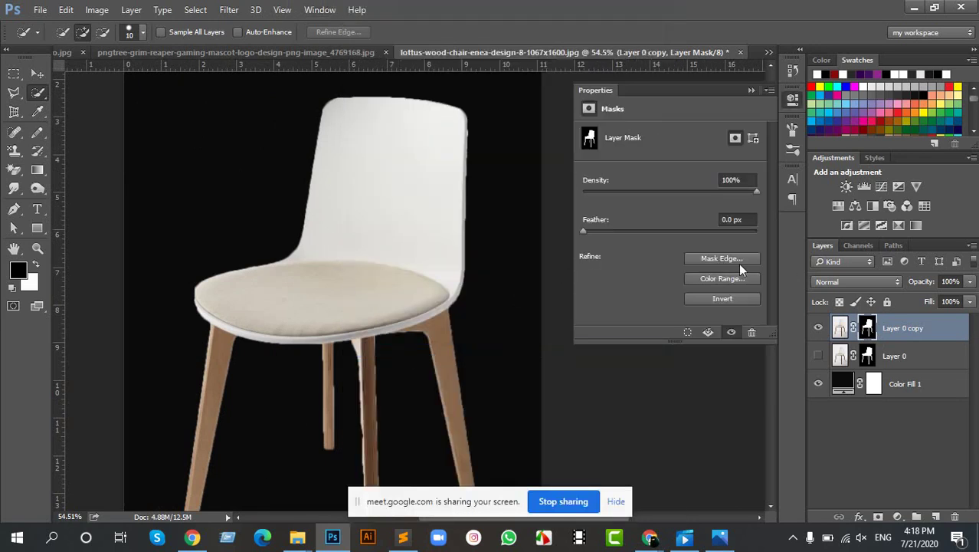
pyautogui.click(791, 102)
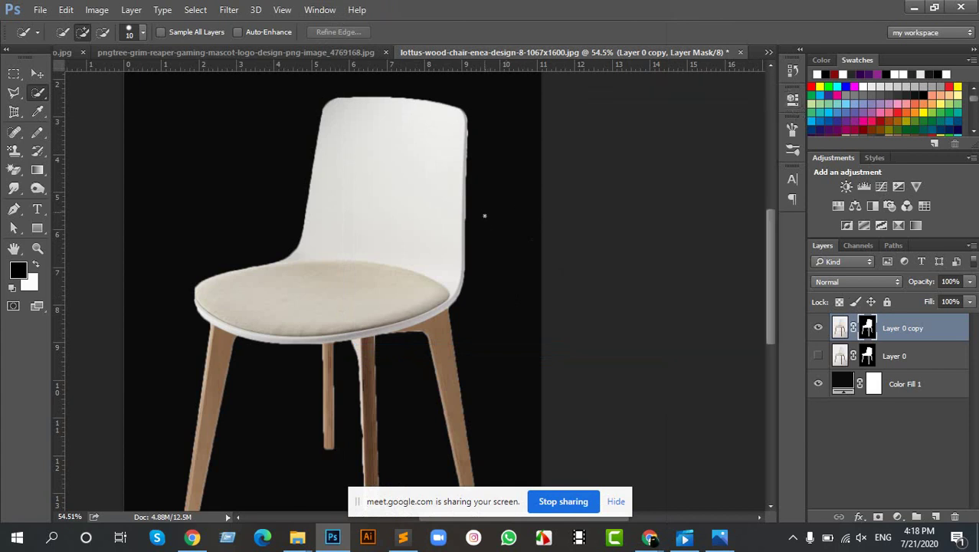
pyautogui.scroll(5, 484, 216)
pyautogui.moveTo(479, 216); pyautogui.dragTo(369, 242)
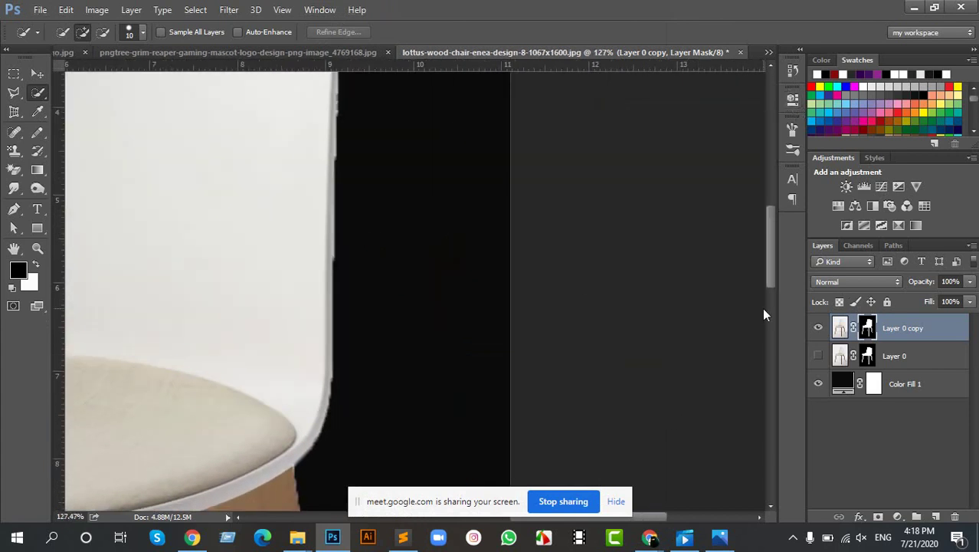
# Try smoothing the chair mask's edge with Refine Mask at Smooth 36, previewed on black.
pyautogui.click(319, 10)
pyautogui.click(458, 351)
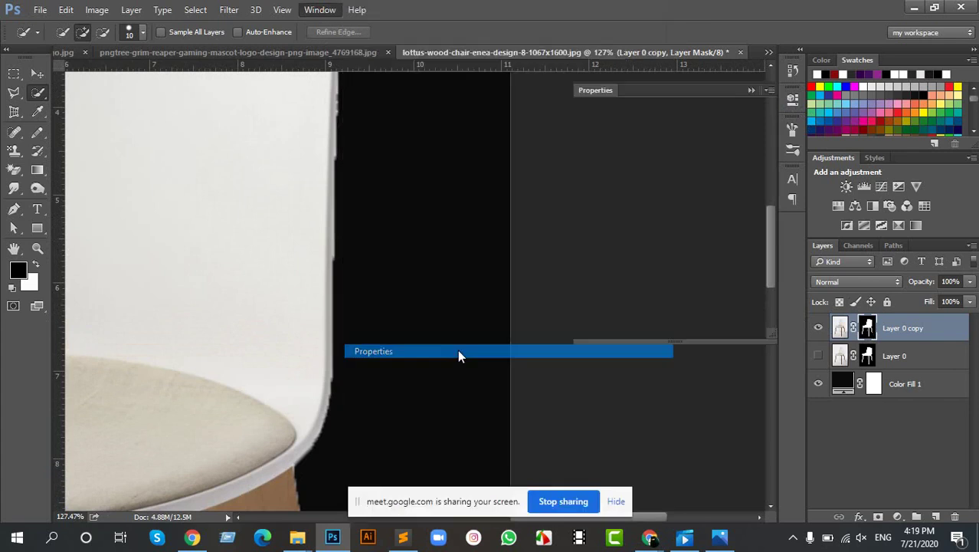
pyautogui.click(718, 260)
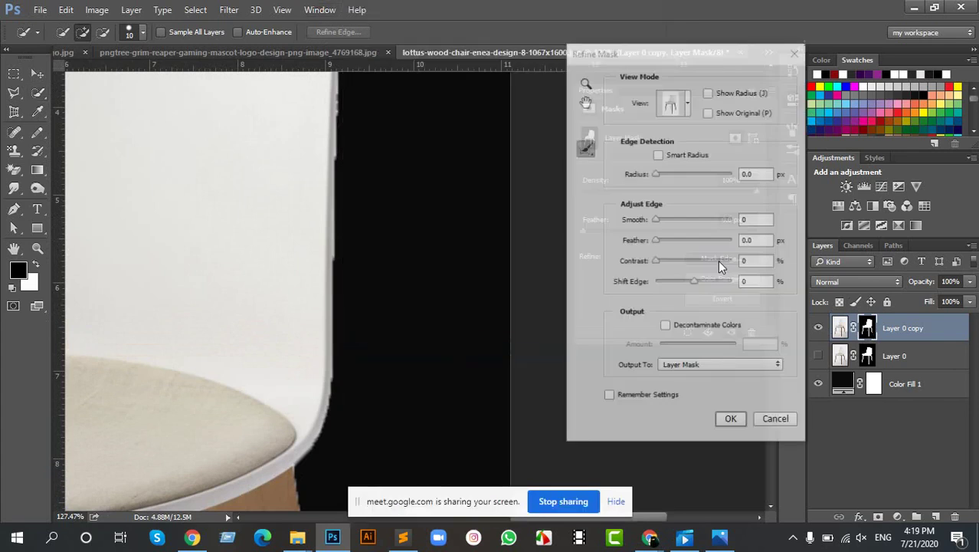
pyautogui.click(674, 106)
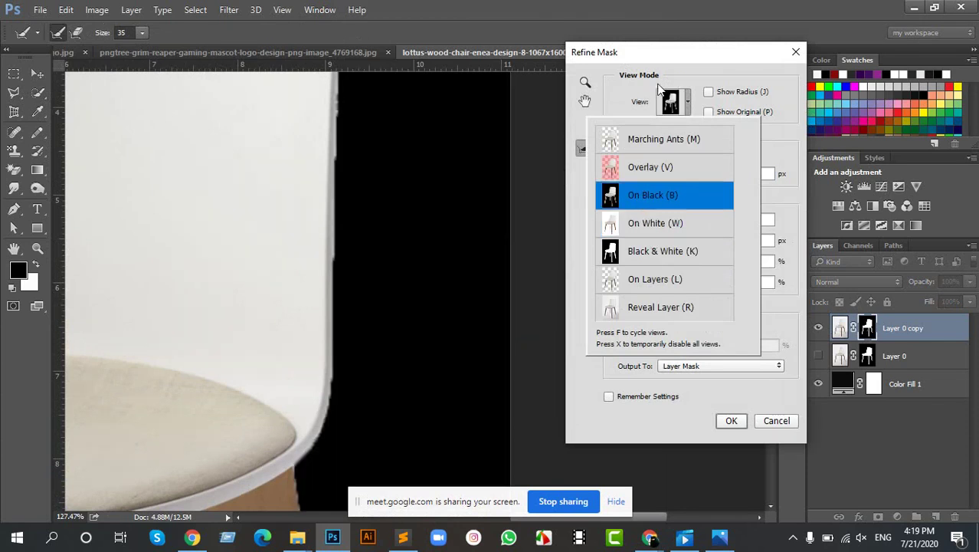
pyautogui.click(693, 111)
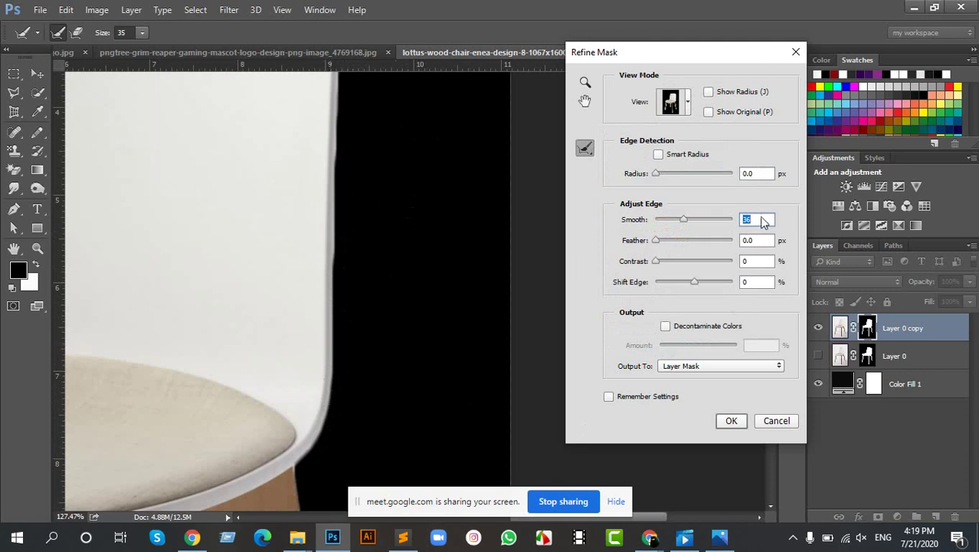
pyautogui.click(796, 52)
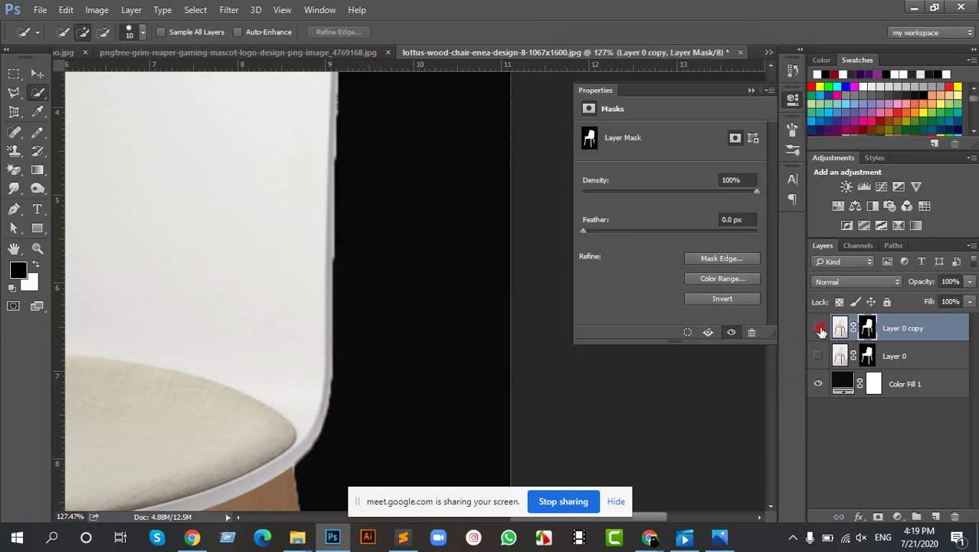
# Compare the Layer 0 and Layer 0 copy cutouts by showing one at a time, ending with Layer 0 copy visible.
pyautogui.click(819, 328)
pyautogui.click(819, 355)
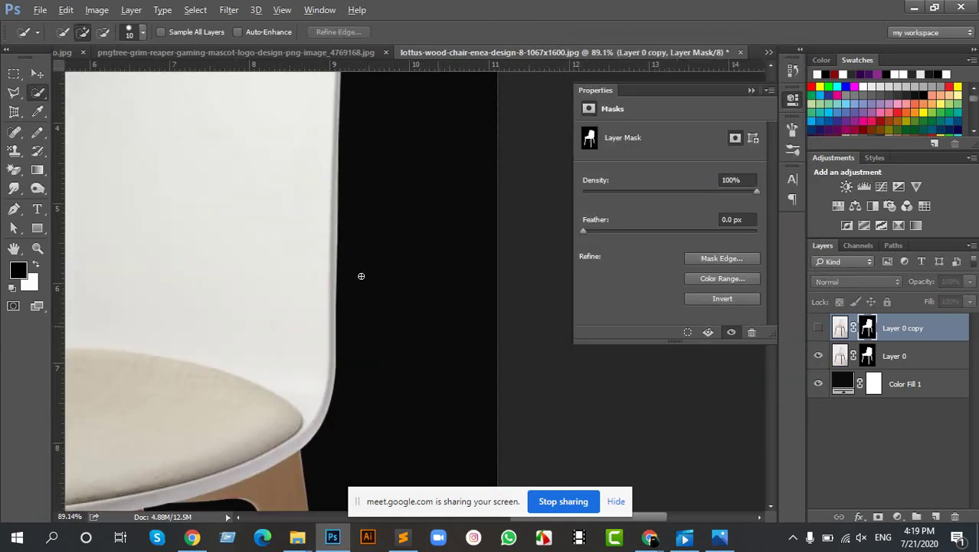
pyautogui.scroll(-5, 361, 283)
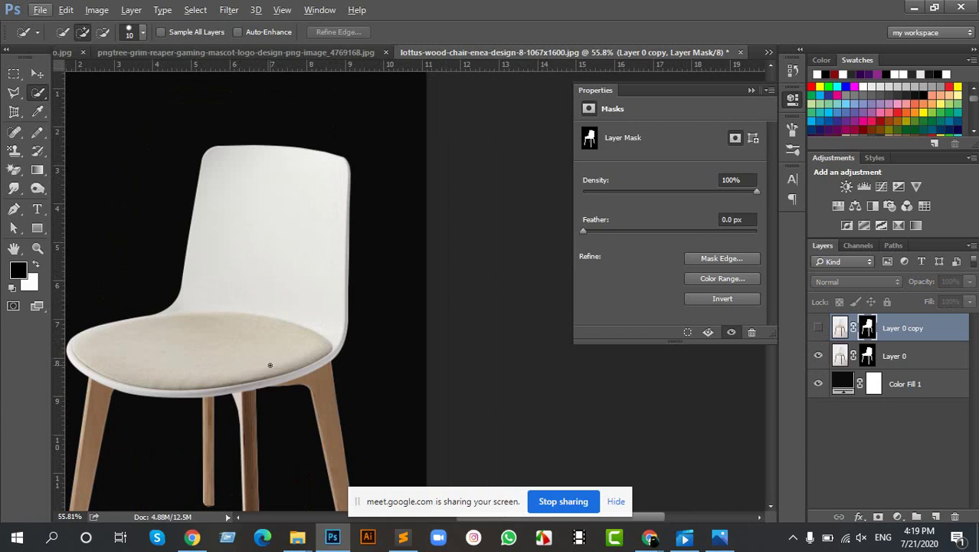
pyautogui.click(818, 355)
pyautogui.click(819, 328)
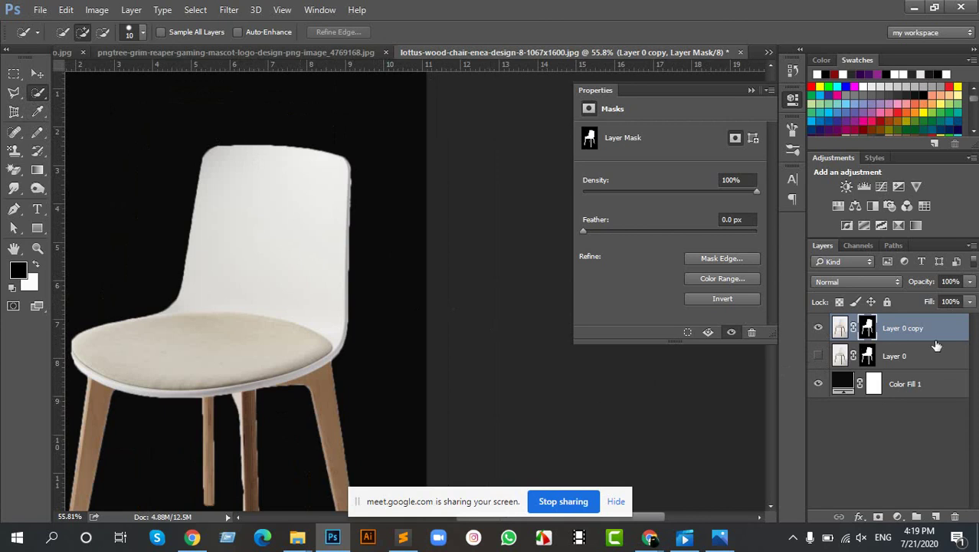
# Duplicate Layer 0 copy with its mask, hide the layer it came from, and target the duplicate's mask.
pyautogui.hotkey('ctrl', 'j')
pyautogui.press('x')
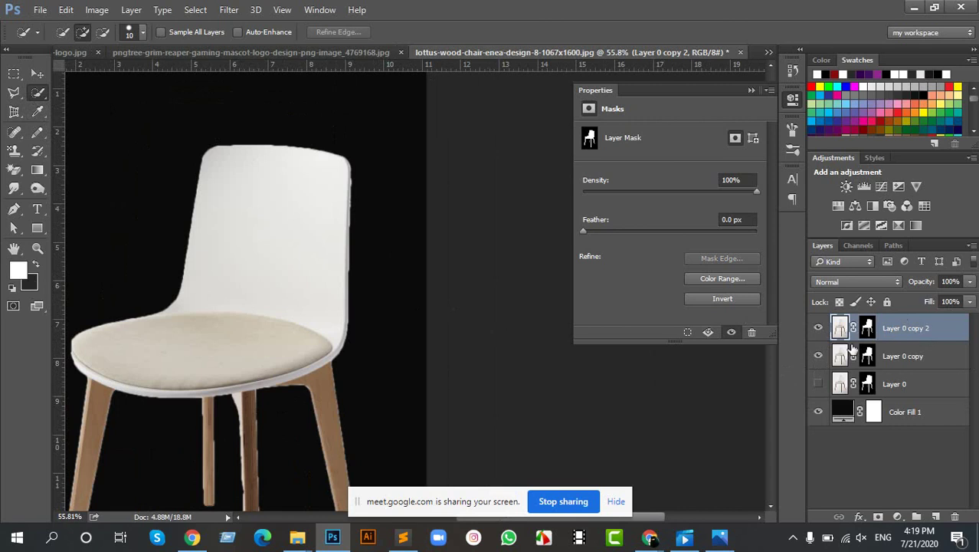
pyautogui.click(818, 357)
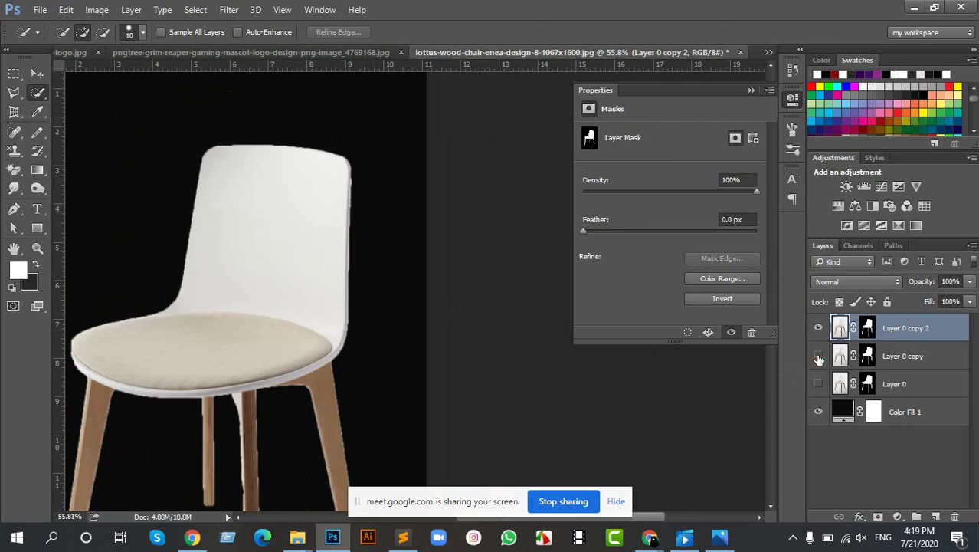
pyautogui.click(870, 330)
pyautogui.press('x')
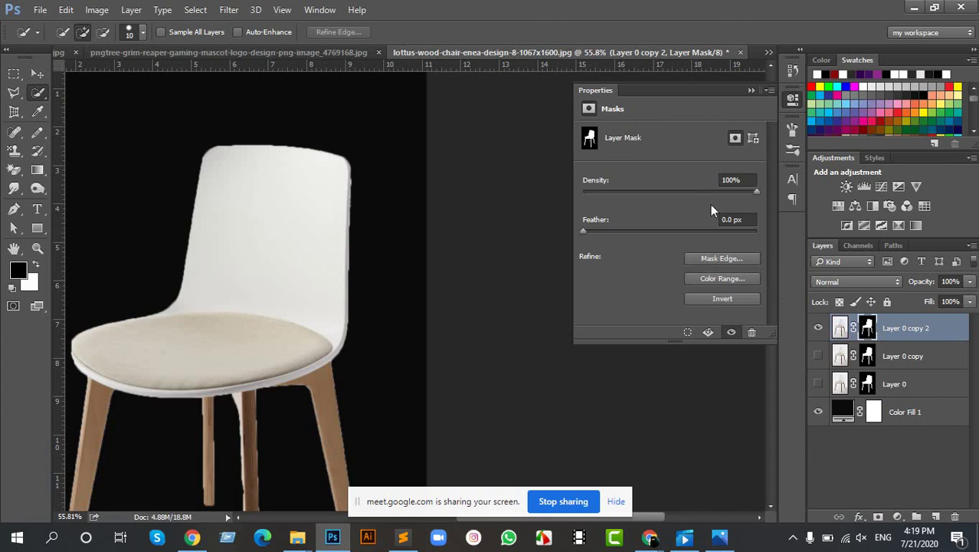
# Open Refine Mask for the duplicate's mask and set the preview to On Black.
pyautogui.click(732, 258)
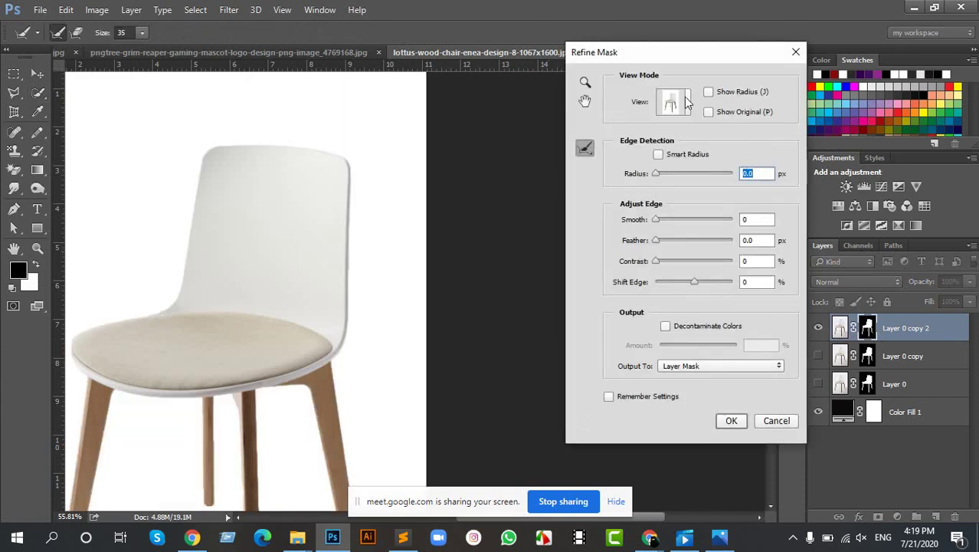
pyautogui.click(686, 102)
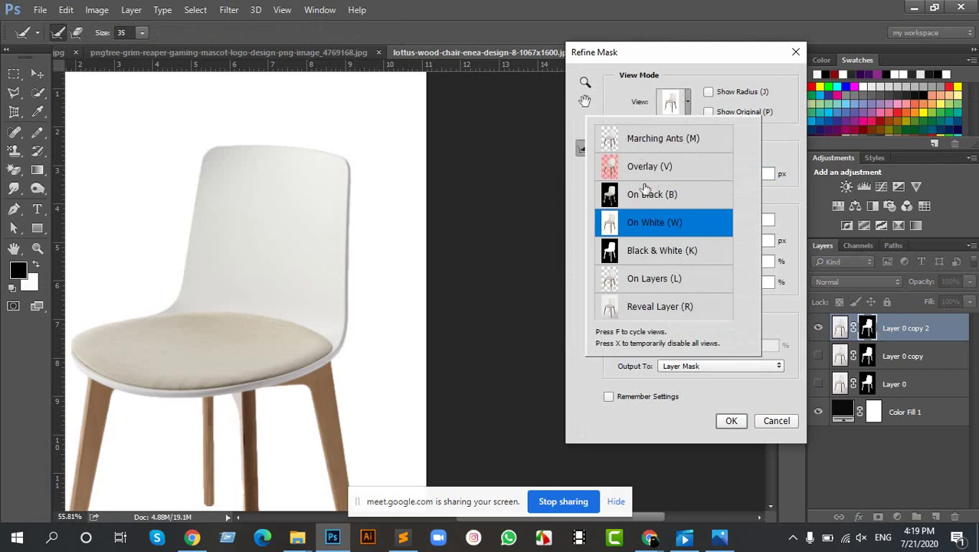
pyautogui.click(652, 257)
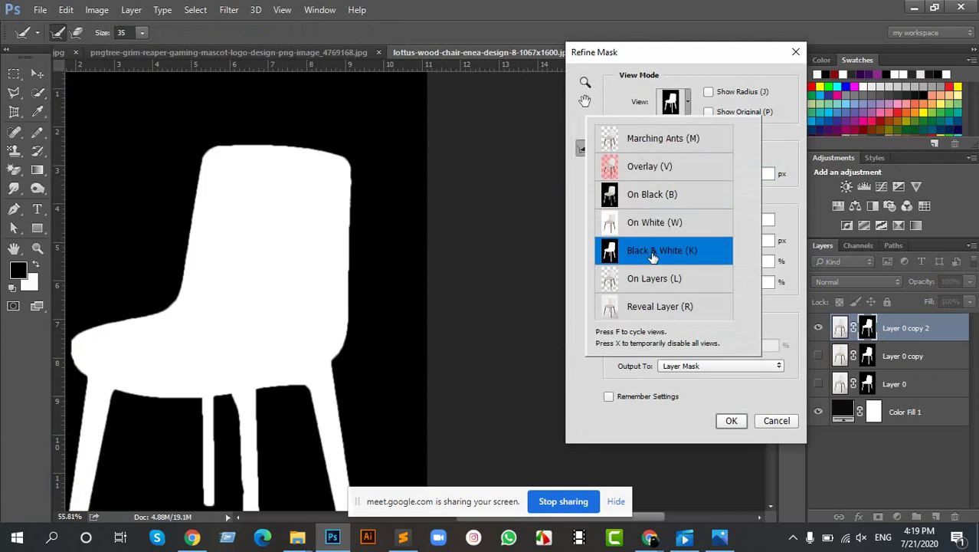
pyautogui.click(653, 195)
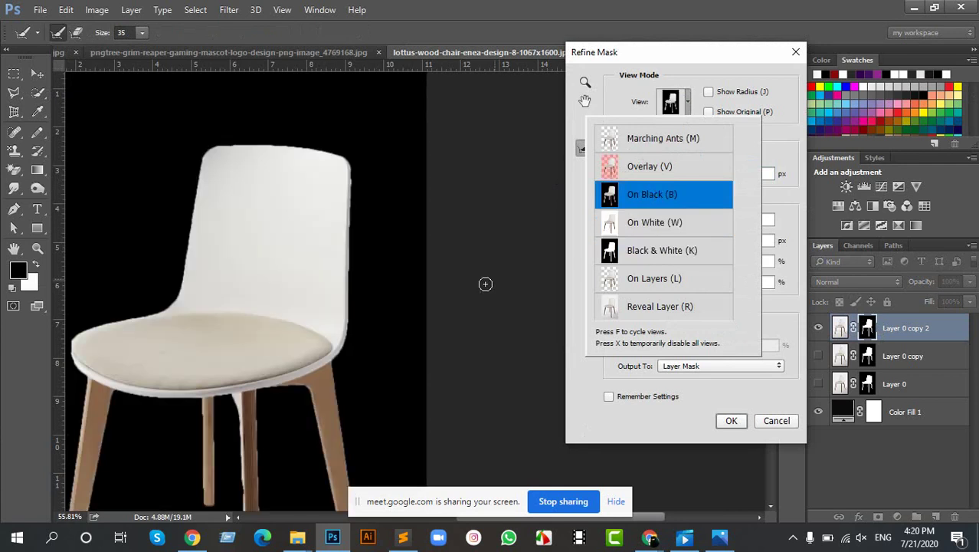
pyautogui.click(687, 103)
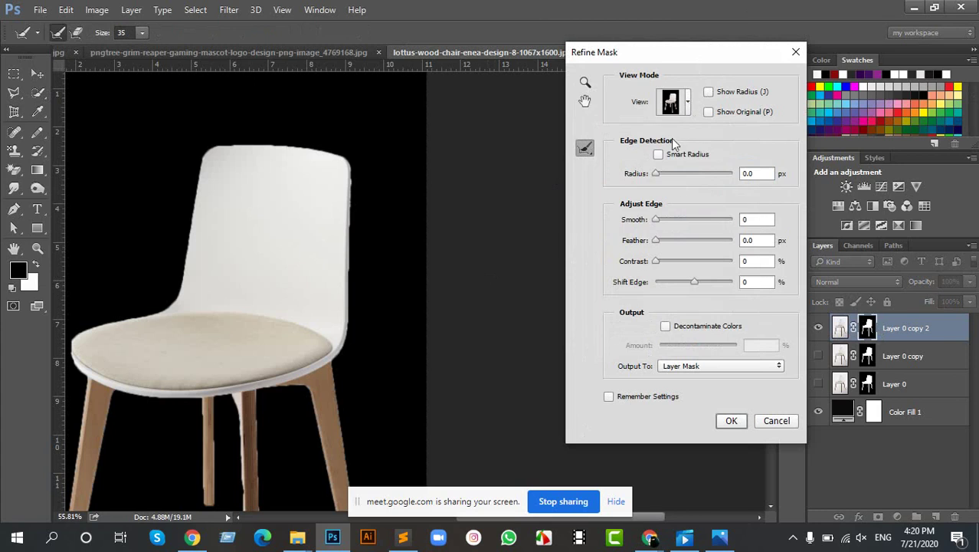
# Set the mask edge to Smooth 14, Feather 1.7 px, Contrast 13% and Shift Edge -29%.
pyautogui.moveTo(656, 220)
pyautogui.mouseDown()
pyautogui.moveTo(663, 242)
pyautogui.moveTo(668, 221)
pyautogui.mouseUp()
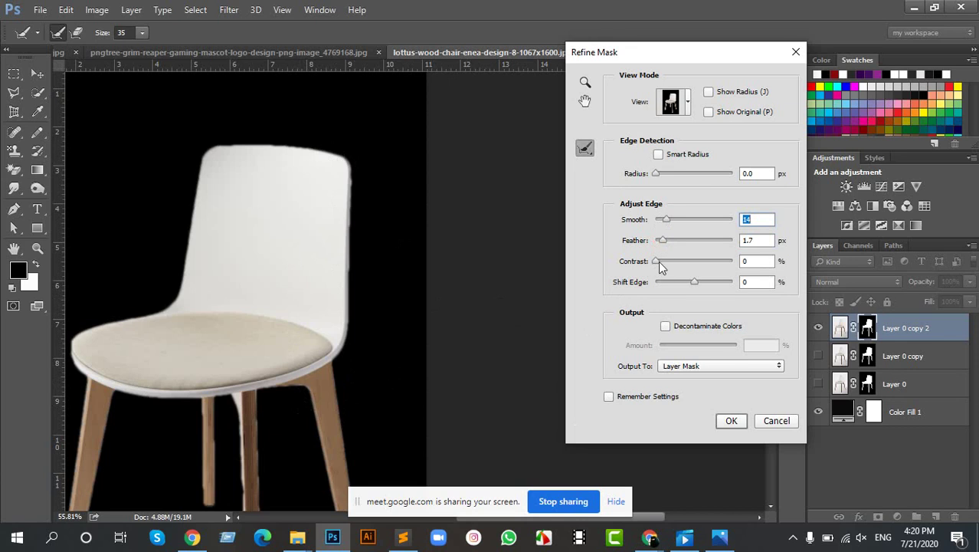
pyautogui.moveTo(661, 265); pyautogui.dragTo(683, 282)
pyautogui.moveTo(666, 220); pyautogui.dragTo(670, 224)
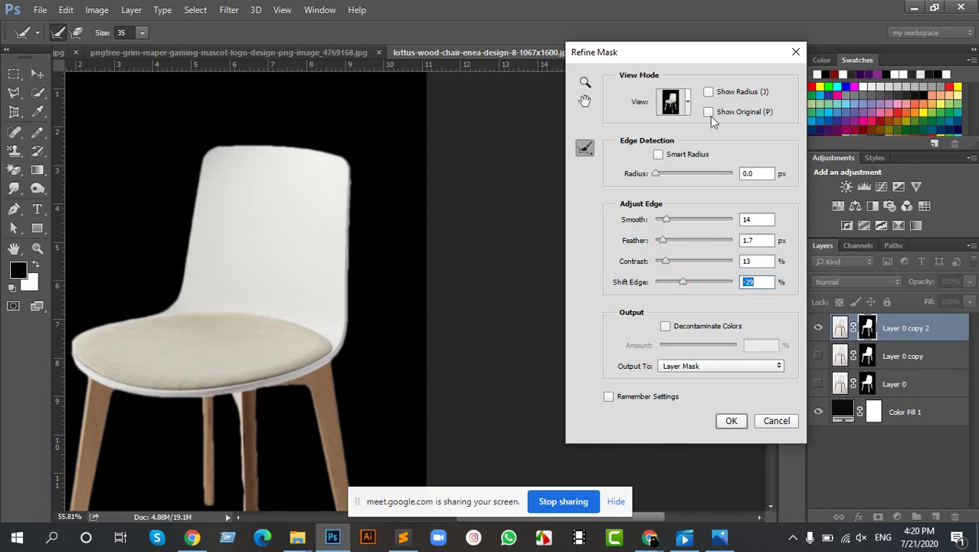
# Apply the refined edge settings to the Layer 0 copy 2 mask and activate the Move tool.
pyautogui.moveTo(717, 51); pyautogui.dragTo(616, 89)
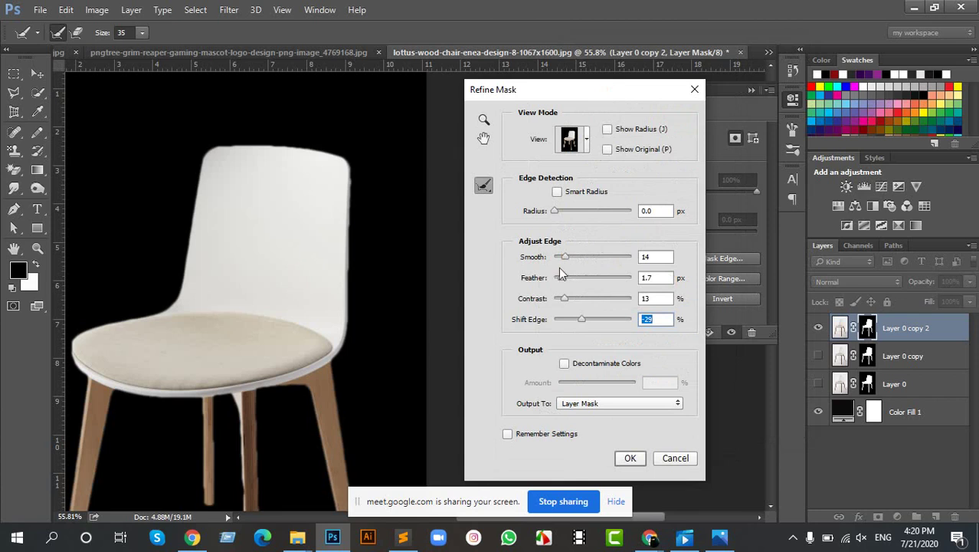
pyautogui.click(639, 458)
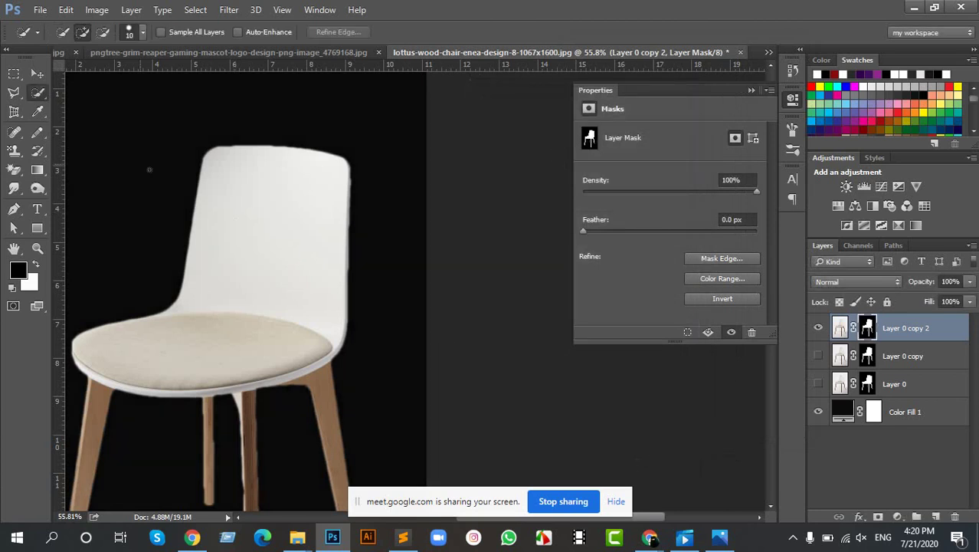
pyautogui.click(36, 73)
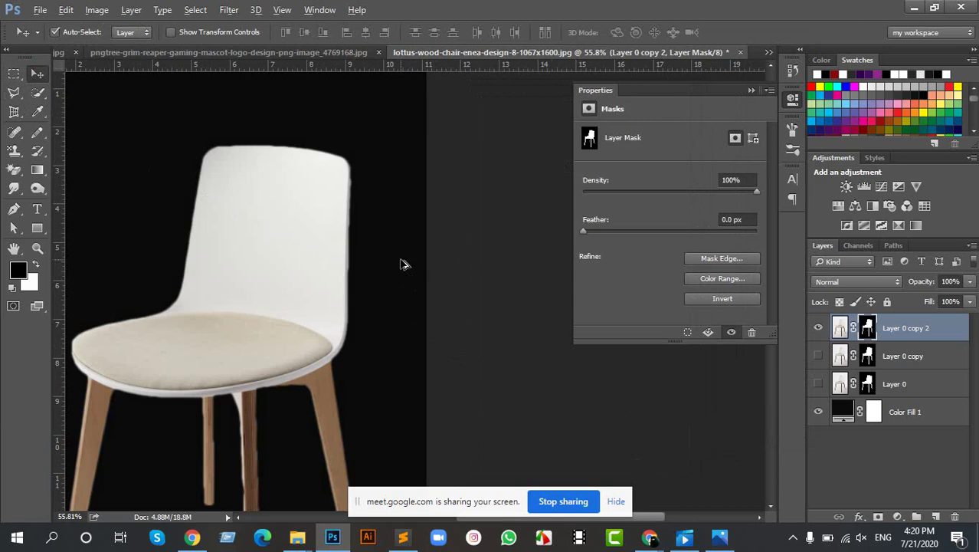
# Compare the seat and leg edges of Layer 0 copy 2 and Layer 0 copy one at a time, ending with Layer 0 copy 2 visible.
pyautogui.scroll(5, 401, 264)
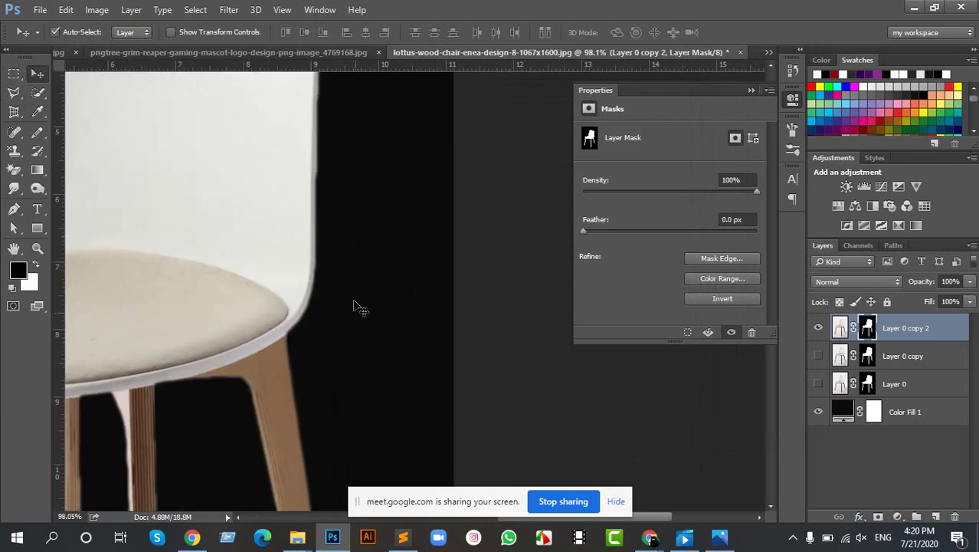
pyautogui.scroll(-2, 337, 315)
pyautogui.scroll(-1, 329, 199)
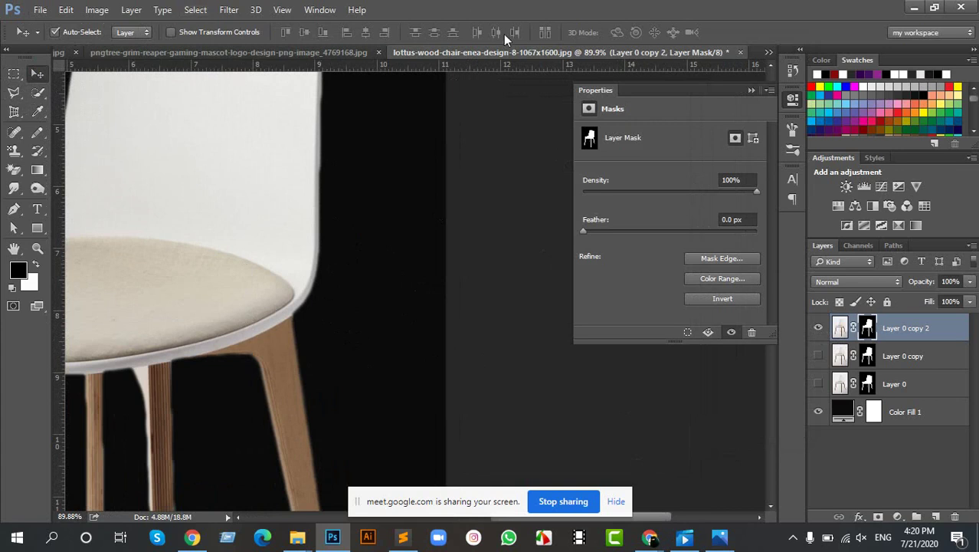
pyautogui.click(819, 328)
pyautogui.click(819, 356)
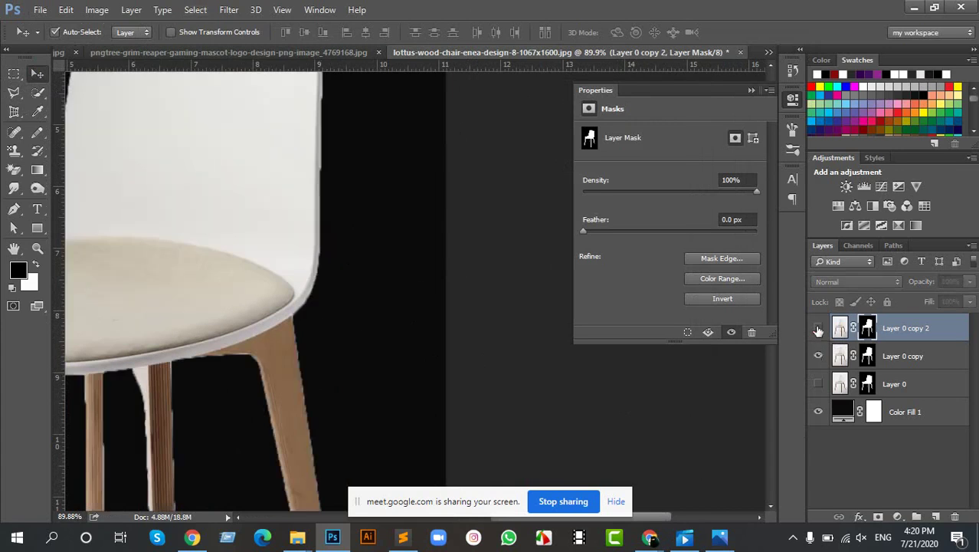
pyautogui.scroll(-1, 287, 352)
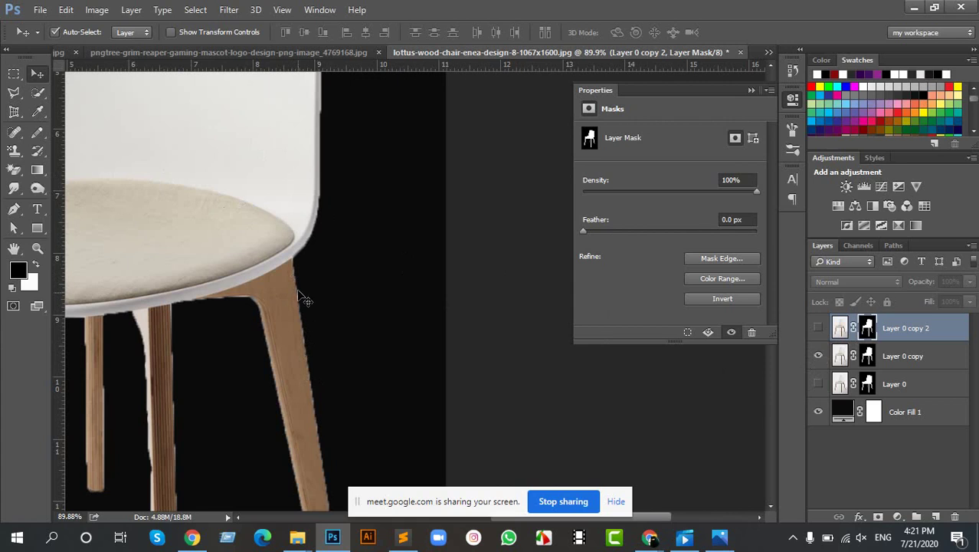
pyautogui.click(818, 356)
pyautogui.click(818, 328)
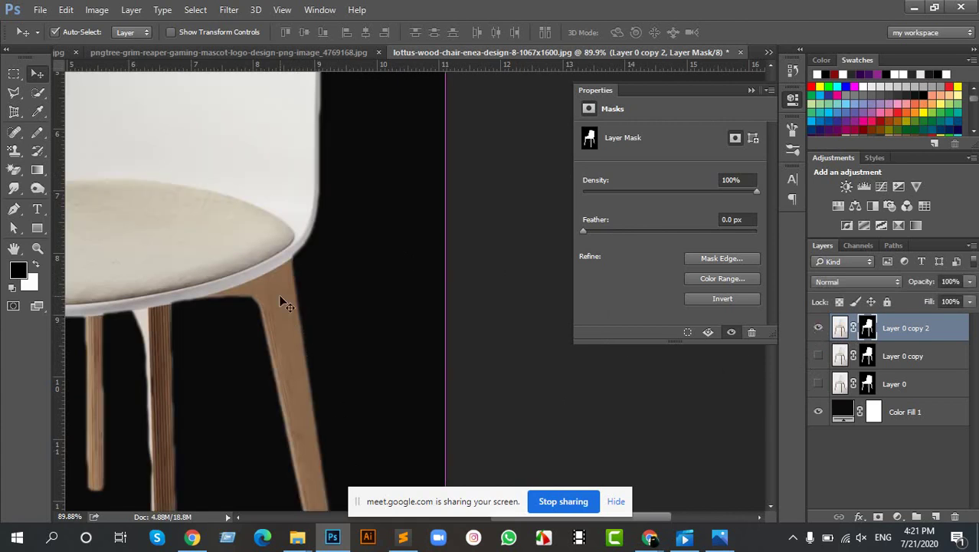
# Show Layer 0 in place of Layer 0 copy 2, collapse the mask properties, and examine the chair-leg edges up close.
pyautogui.hotkey('ctrl', '-')
pyautogui.hotkey('ctrl', '-')
pyautogui.hotkey('ctrl', '-')
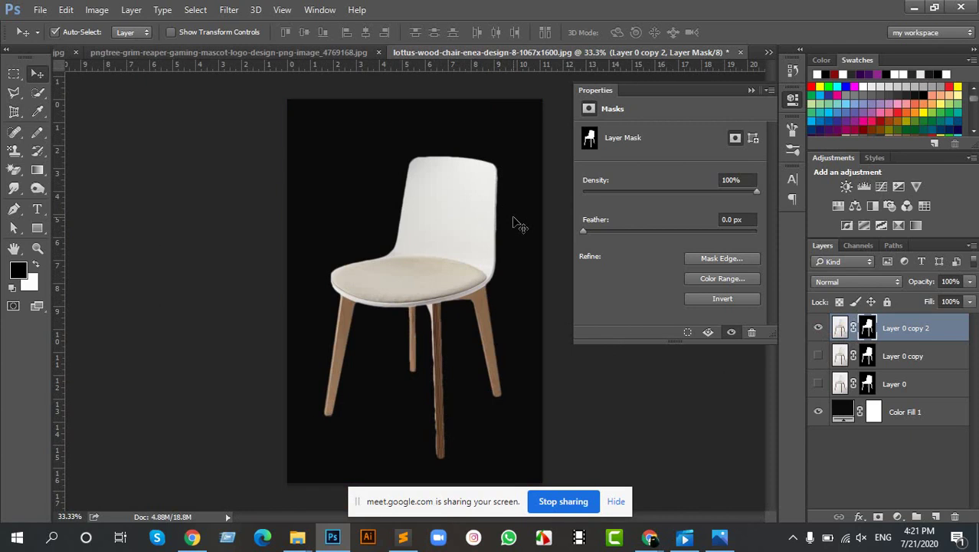
pyautogui.click(819, 328)
pyautogui.click(818, 383)
pyautogui.click(817, 383)
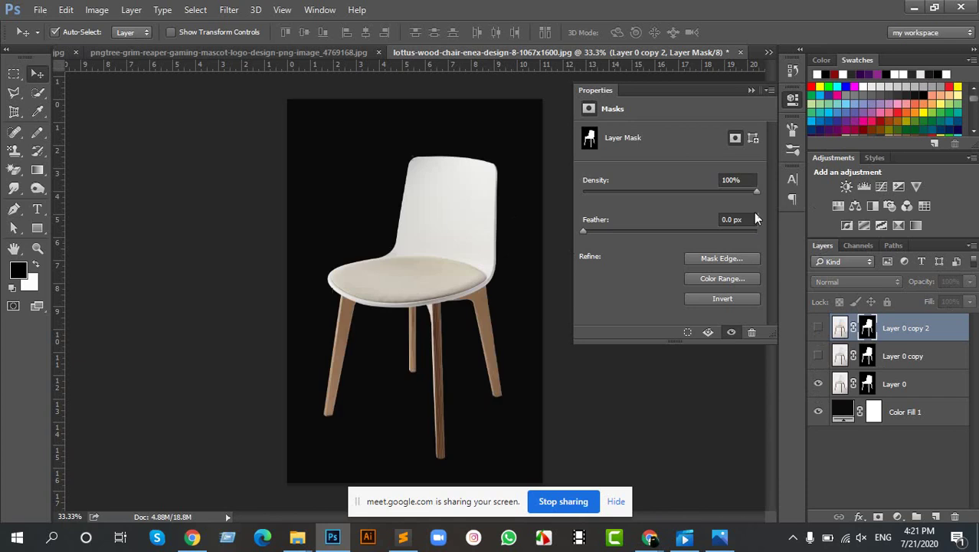
pyautogui.click(792, 99)
pyautogui.scroll(5, 496, 323)
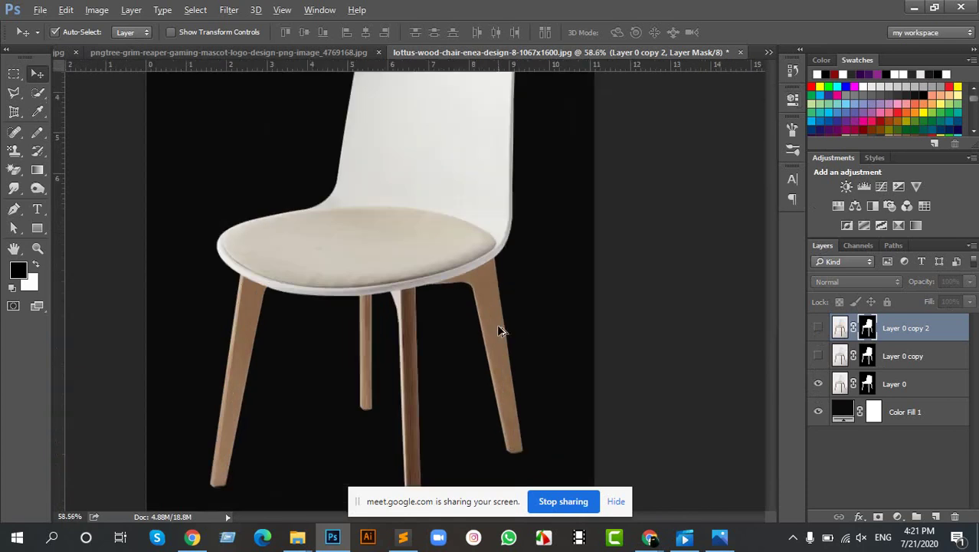
pyautogui.scroll(6, 513, 328)
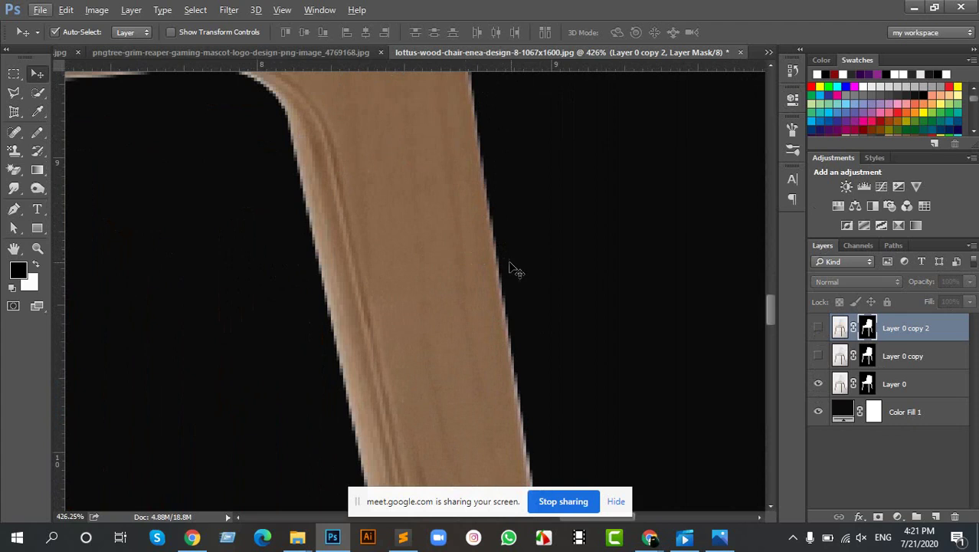
pyautogui.scroll(-7, 505, 274)
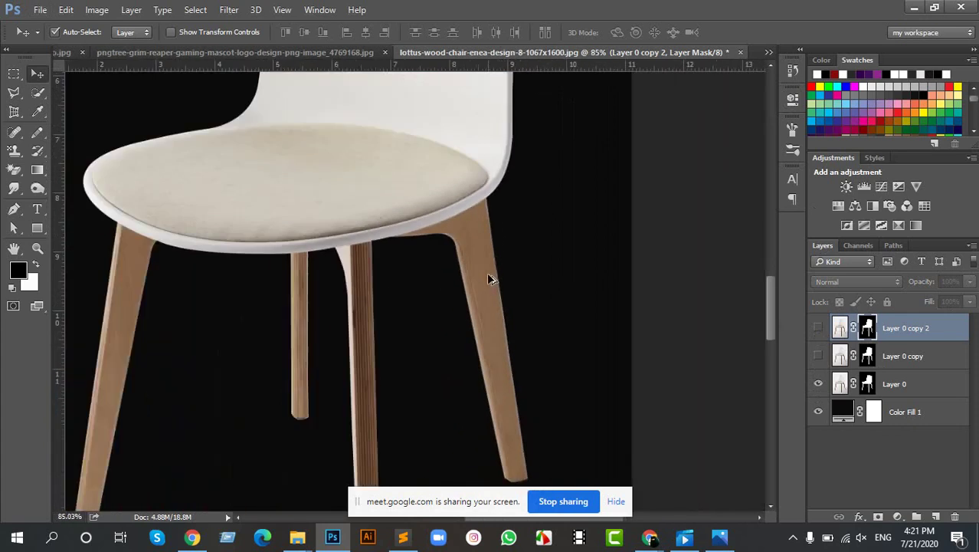
pyautogui.scroll(-3, 486, 281)
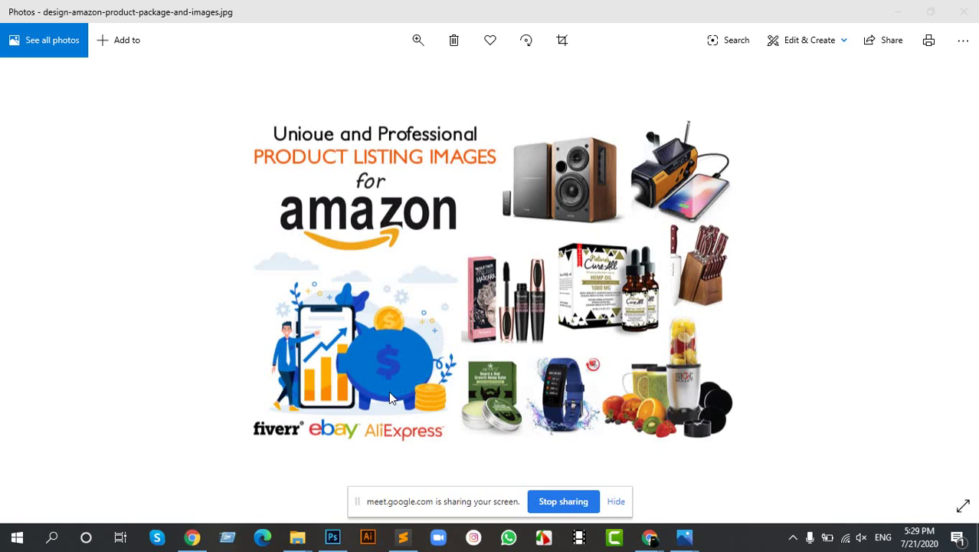
# View the product listing samples design-amazon-product-package-and-images (1).jpg and (2).jpg in Photos.
pyautogui.click(898, 11)
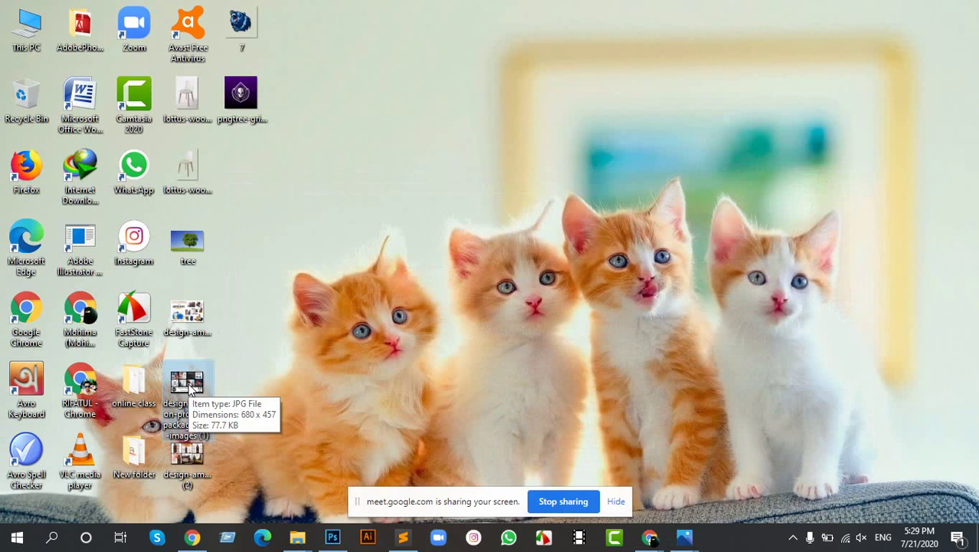
pyautogui.press('Return')
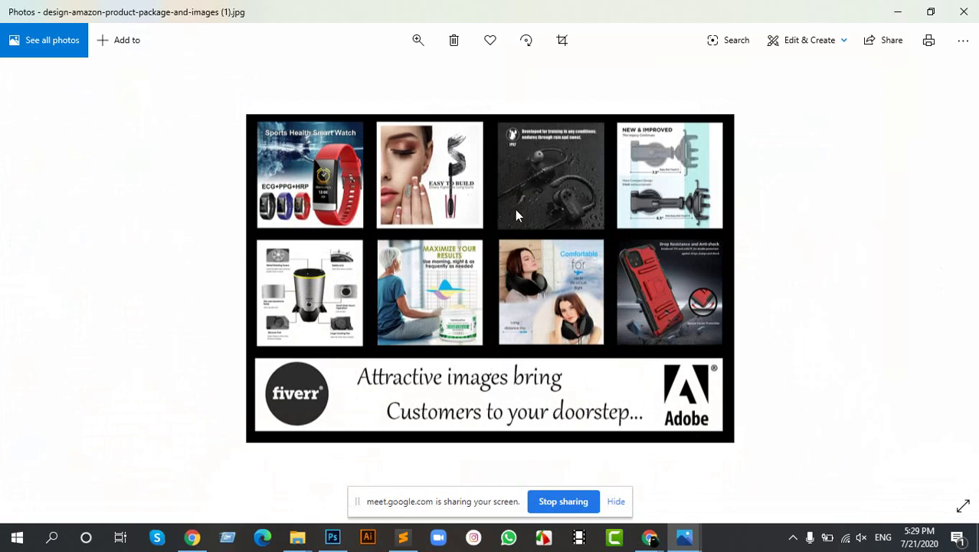
pyautogui.press('Right')
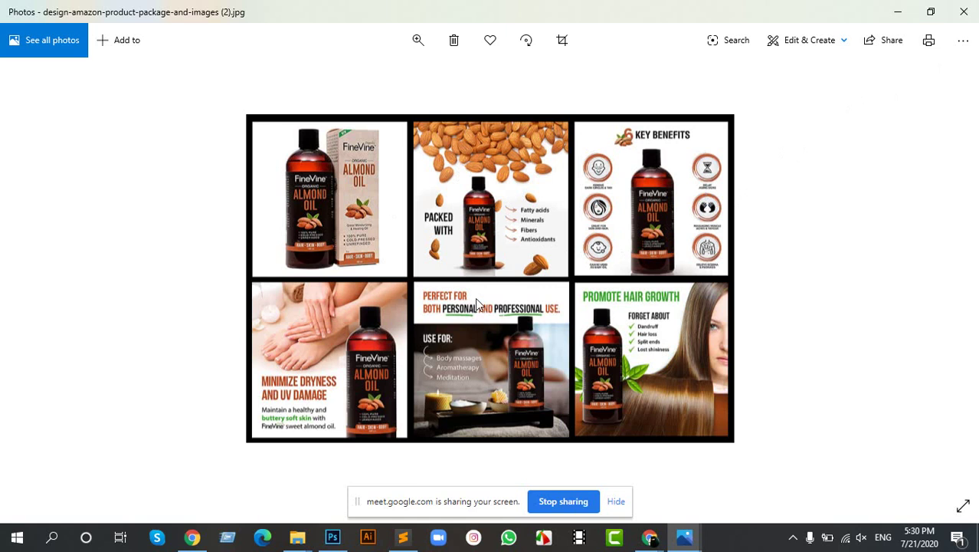
pyautogui.click(893, 11)
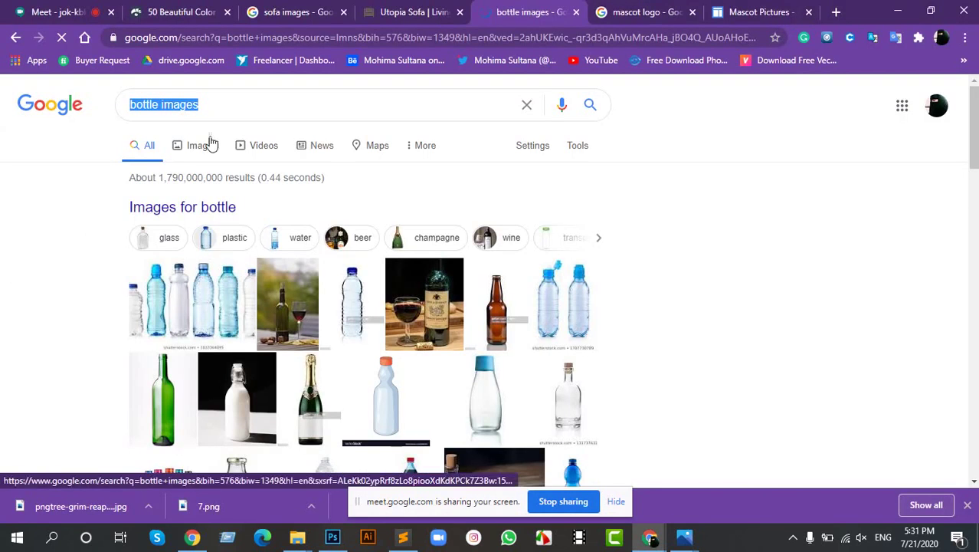
# In Chrome, search Google for "background remove" and switch to the image results.
pyautogui.click(205, 148)
pyautogui.write('b')
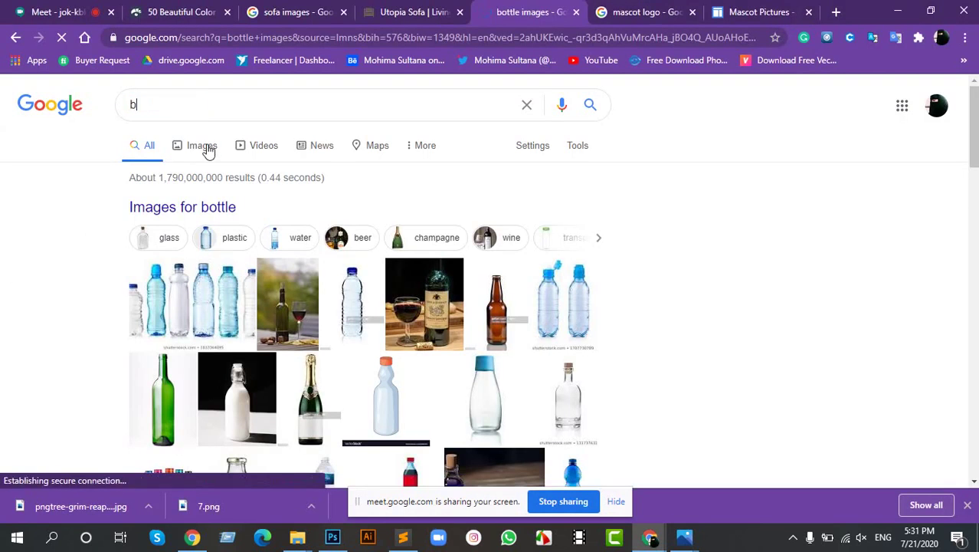
pyautogui.write('ackgr')
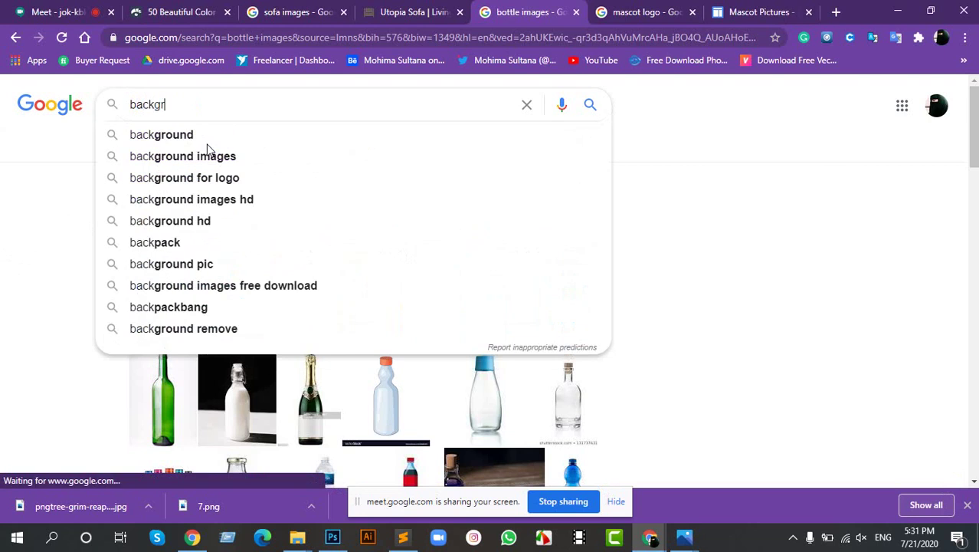
pyautogui.write('ound re')
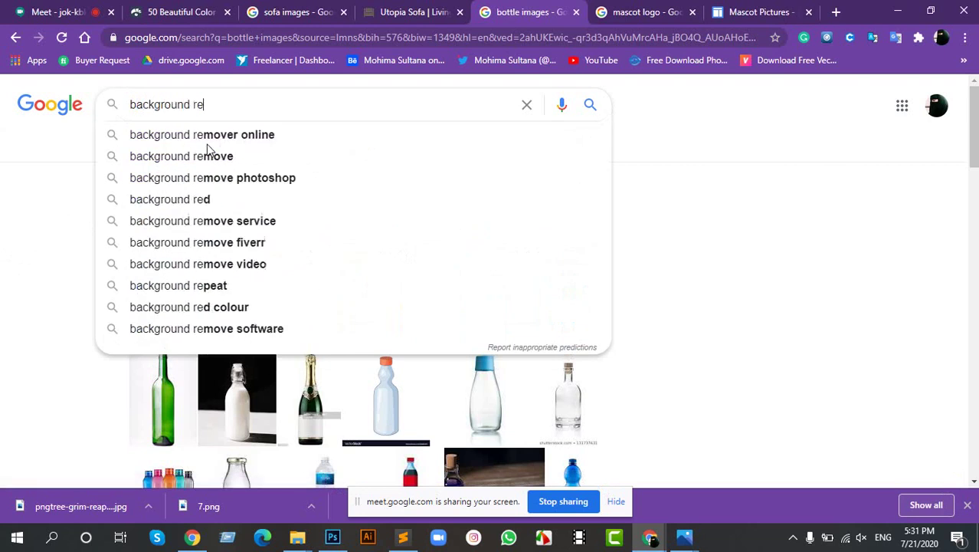
pyautogui.write('move')
pyautogui.press('Return')
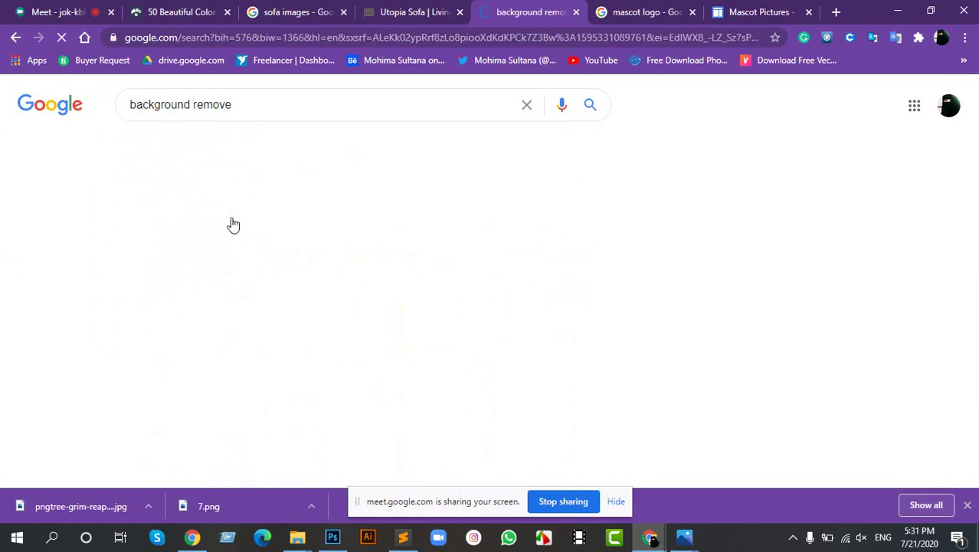
pyautogui.scroll(-4, 299, 287)
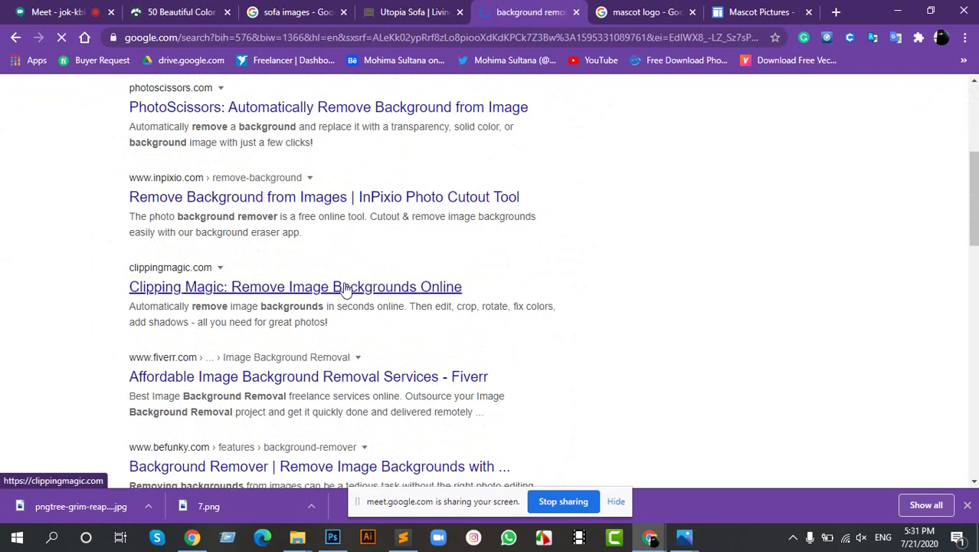
pyautogui.scroll(-2, 330, 285)
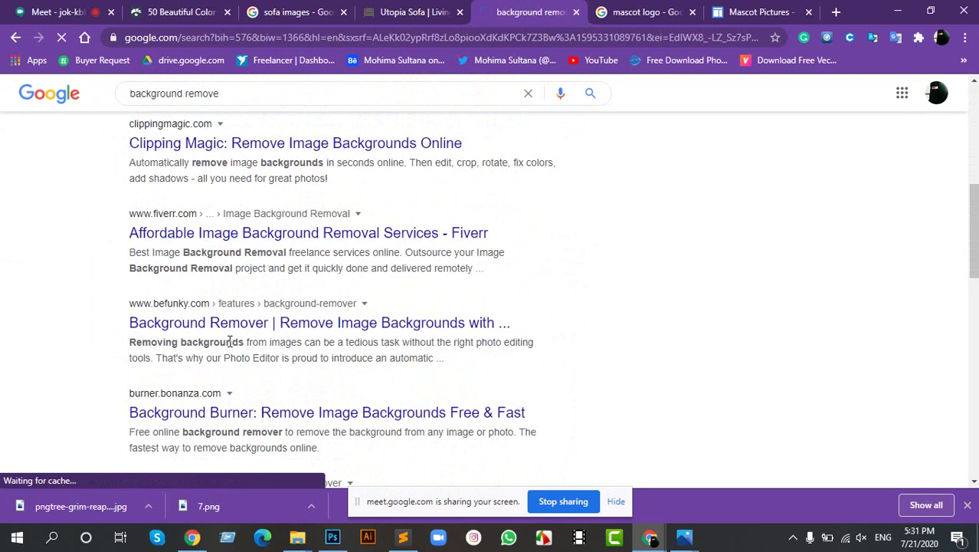
pyautogui.scroll(7, 273, 175)
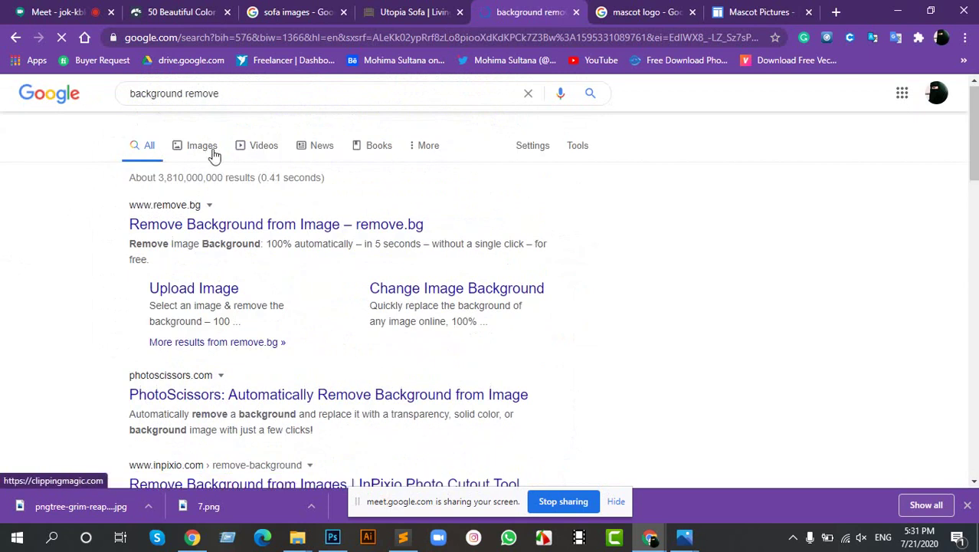
pyautogui.click(205, 150)
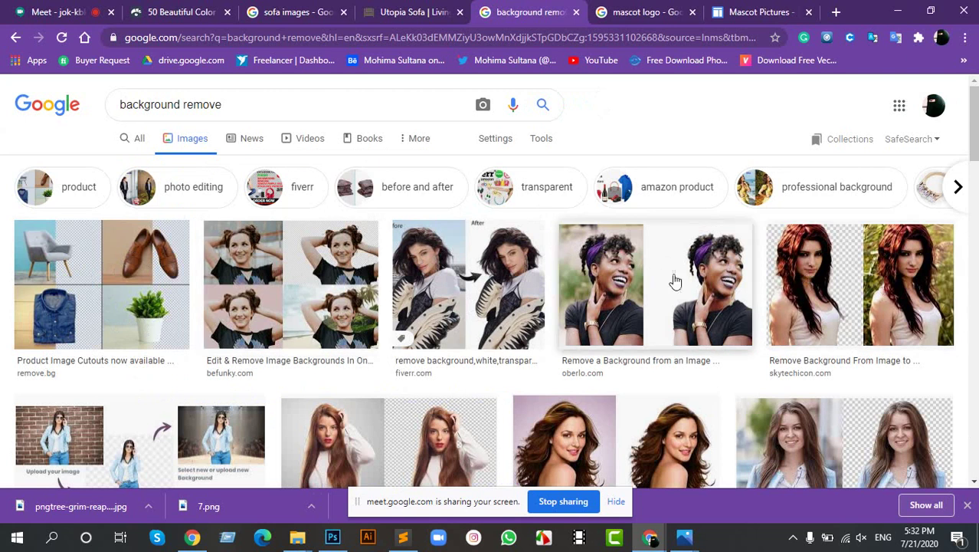
# Browse the before-and-after image results and preview the Behance and Pinterest product cutout collages.
pyautogui.scroll(-3, 619, 285)
pyautogui.scroll(-1, 459, 298)
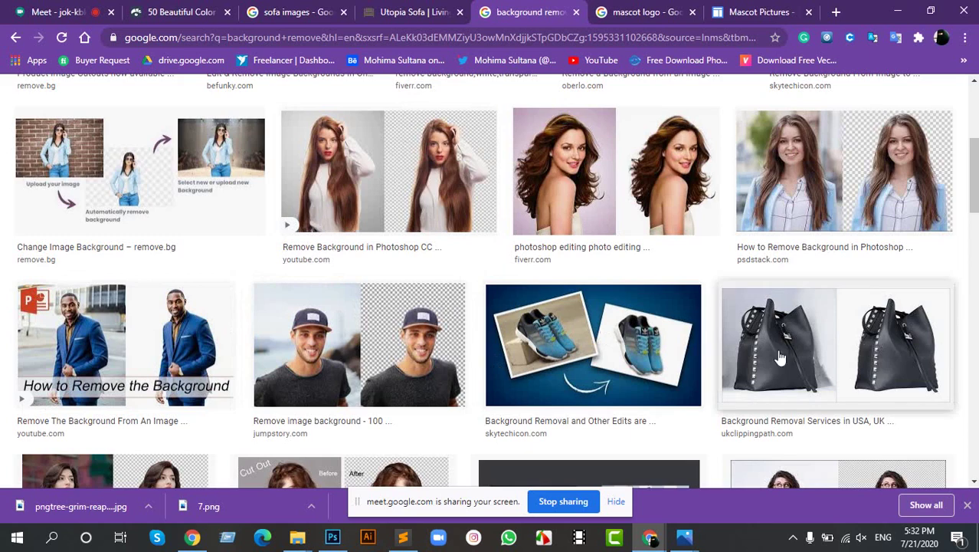
pyautogui.scroll(-5, 732, 337)
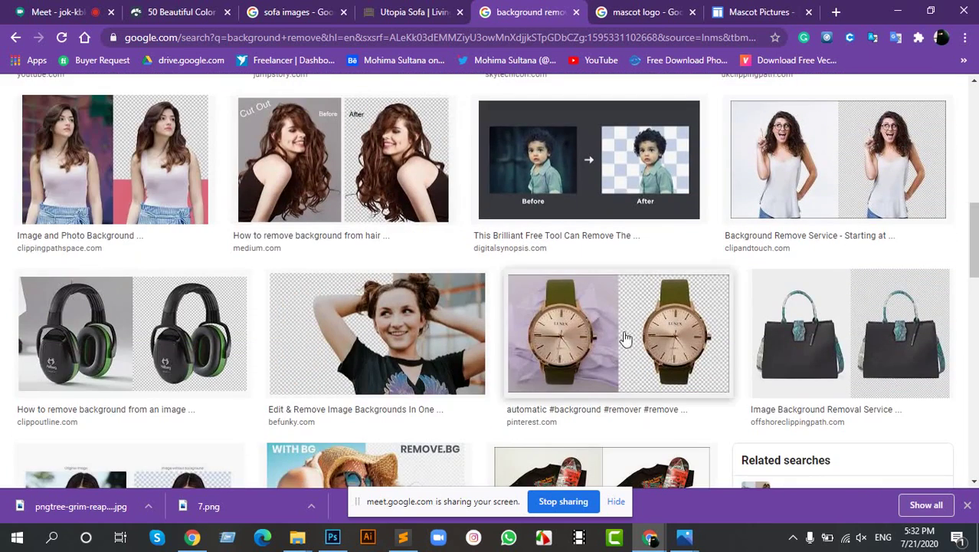
pyautogui.scroll(-3, 474, 356)
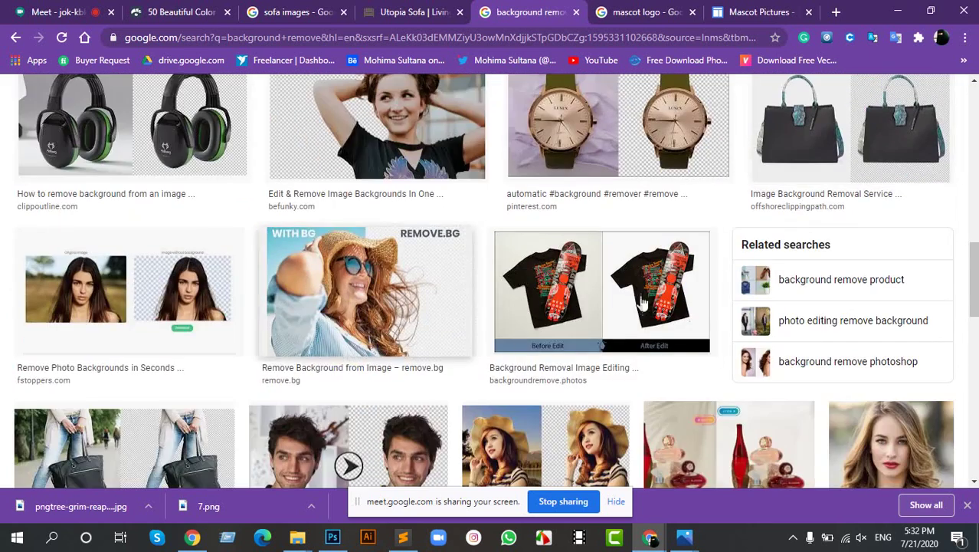
pyautogui.scroll(-6, 536, 352)
pyautogui.scroll(-2, 657, 345)
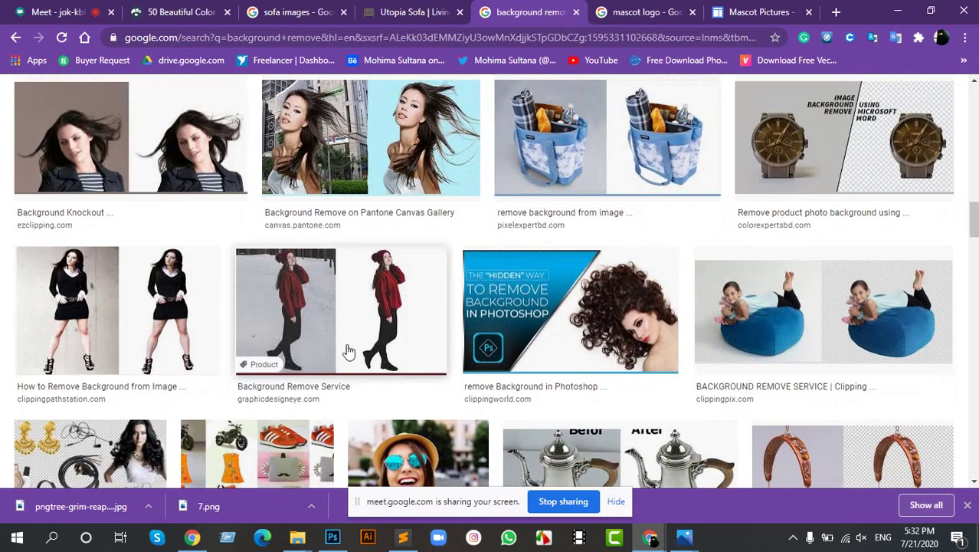
pyautogui.scroll(-2, 346, 346)
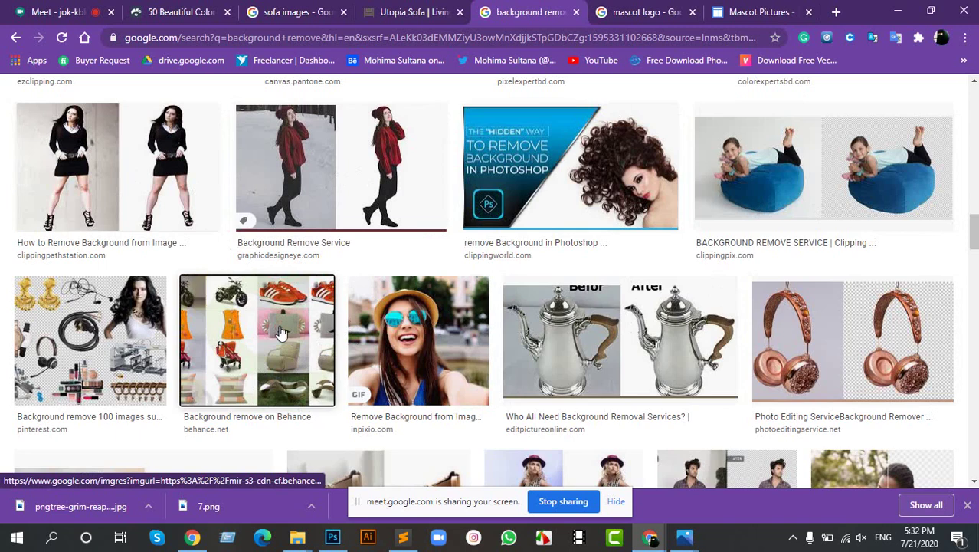
pyautogui.click(280, 333)
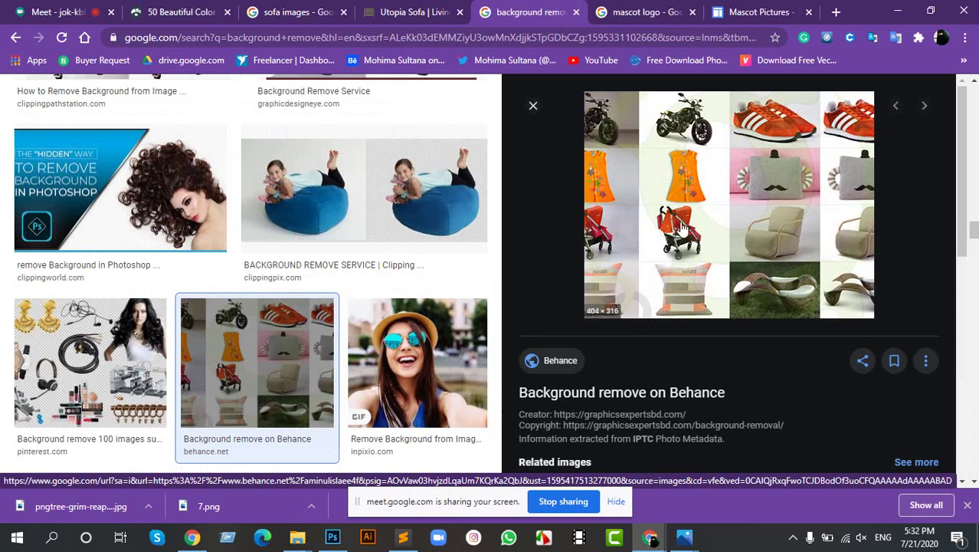
pyautogui.click(54, 373)
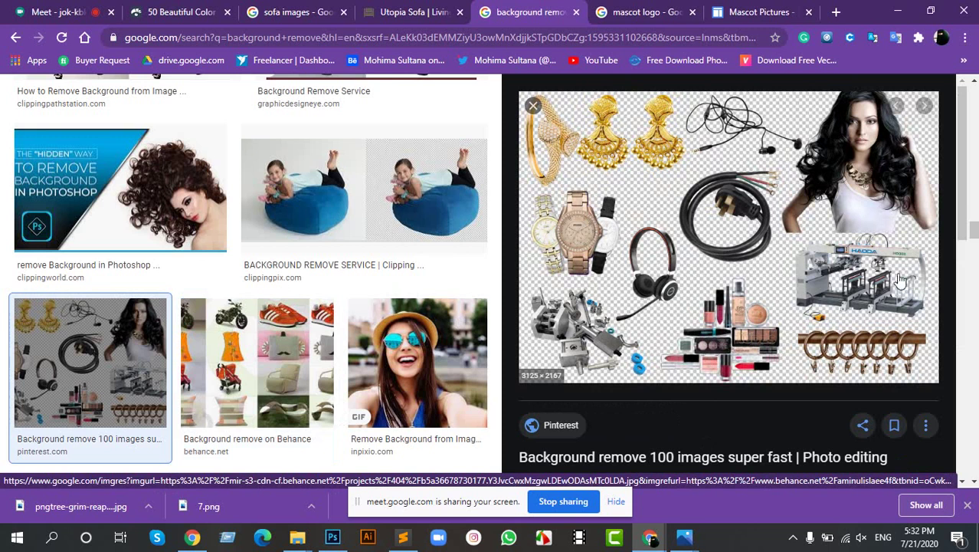
# Preview the before-and-after background removal examples of the black shoes, the brown handbag and the copper headphones.
pyautogui.scroll(-5, 256, 347)
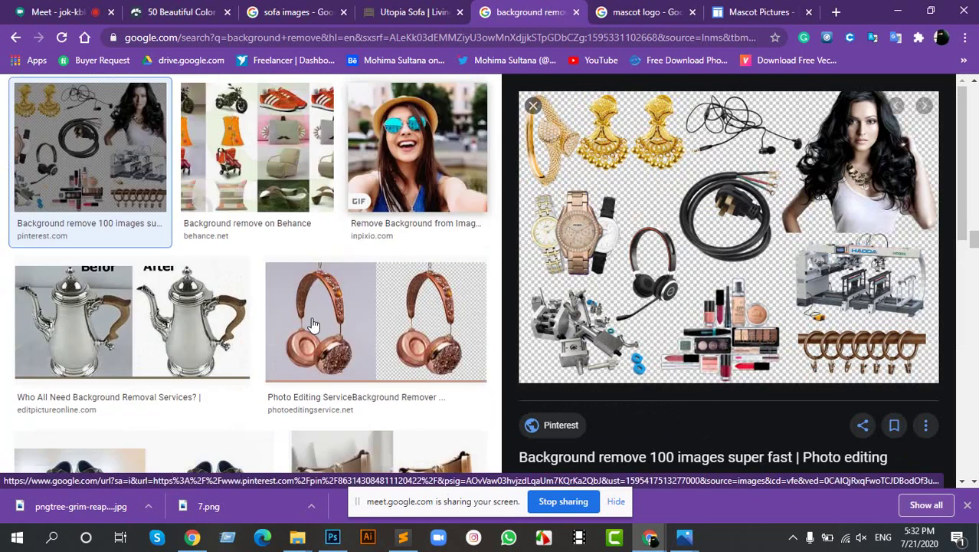
pyautogui.scroll(2, 257, 347)
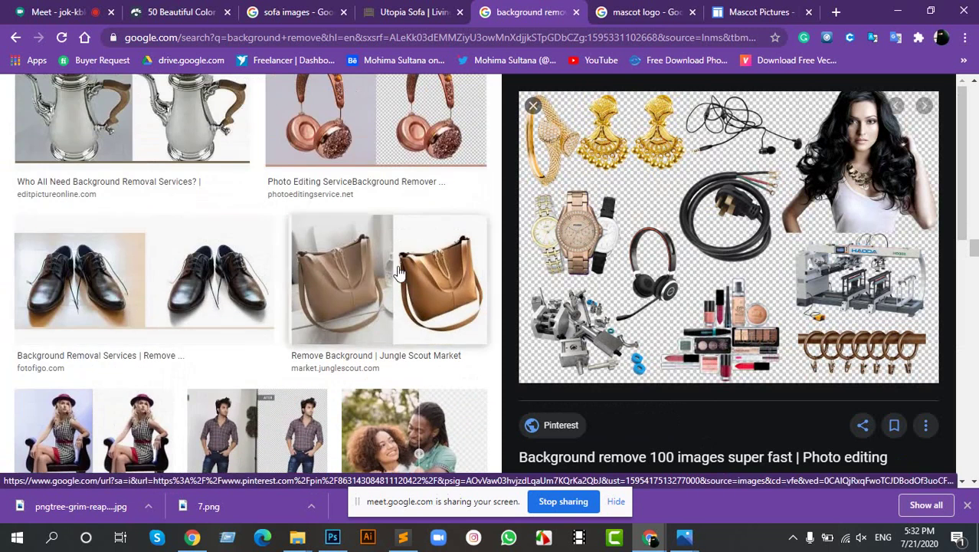
pyautogui.scroll(-1, 256, 372)
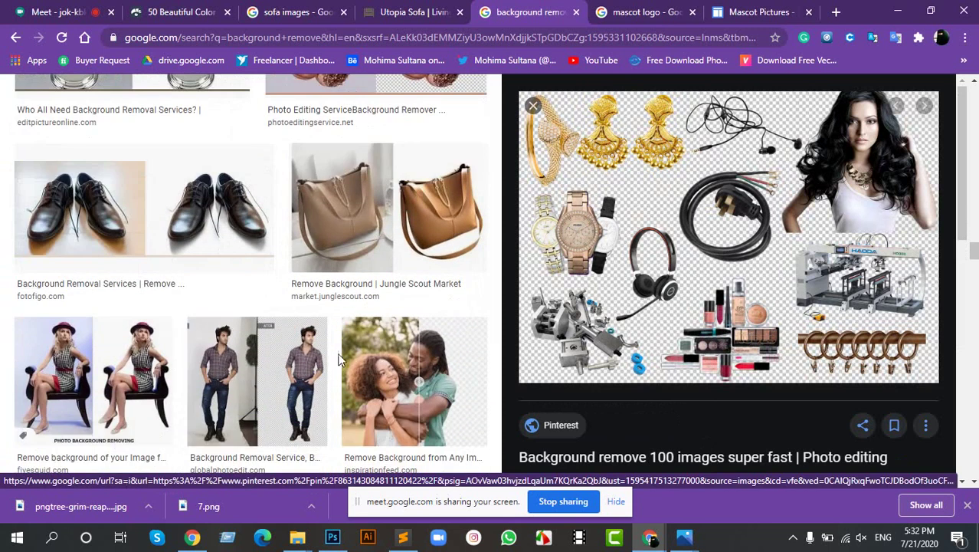
pyautogui.click(222, 220)
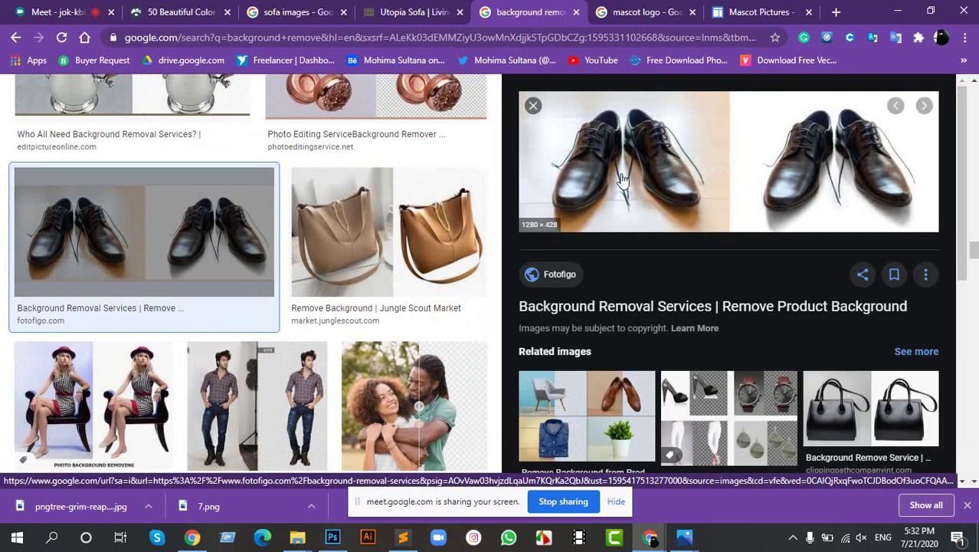
pyautogui.click(387, 230)
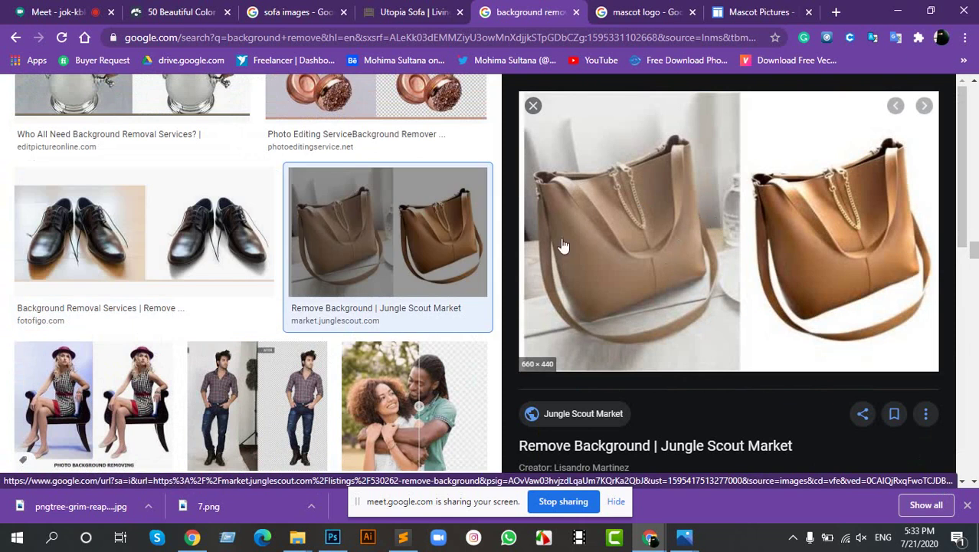
pyautogui.scroll(3, 450, 284)
pyautogui.click(393, 295)
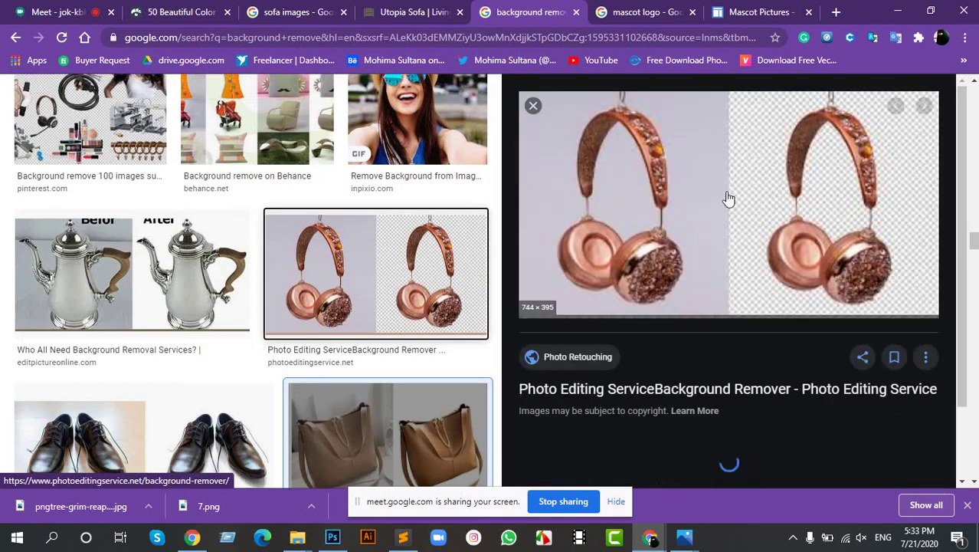